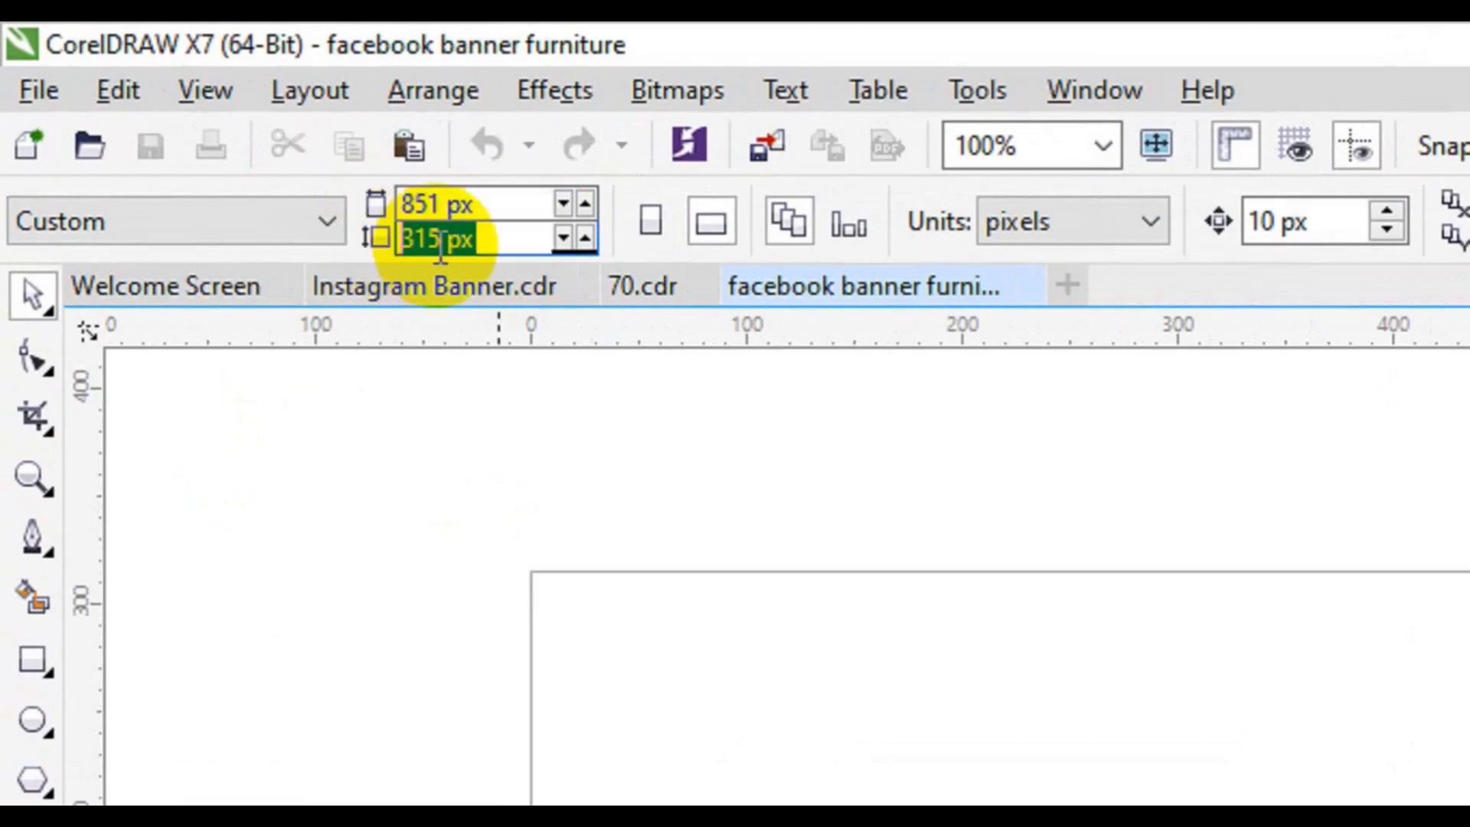
- Add a rectangle matching the 851 × 315 px page and draw an ellipse about 634 × 421 px over its left half
left_click(1064, 449)
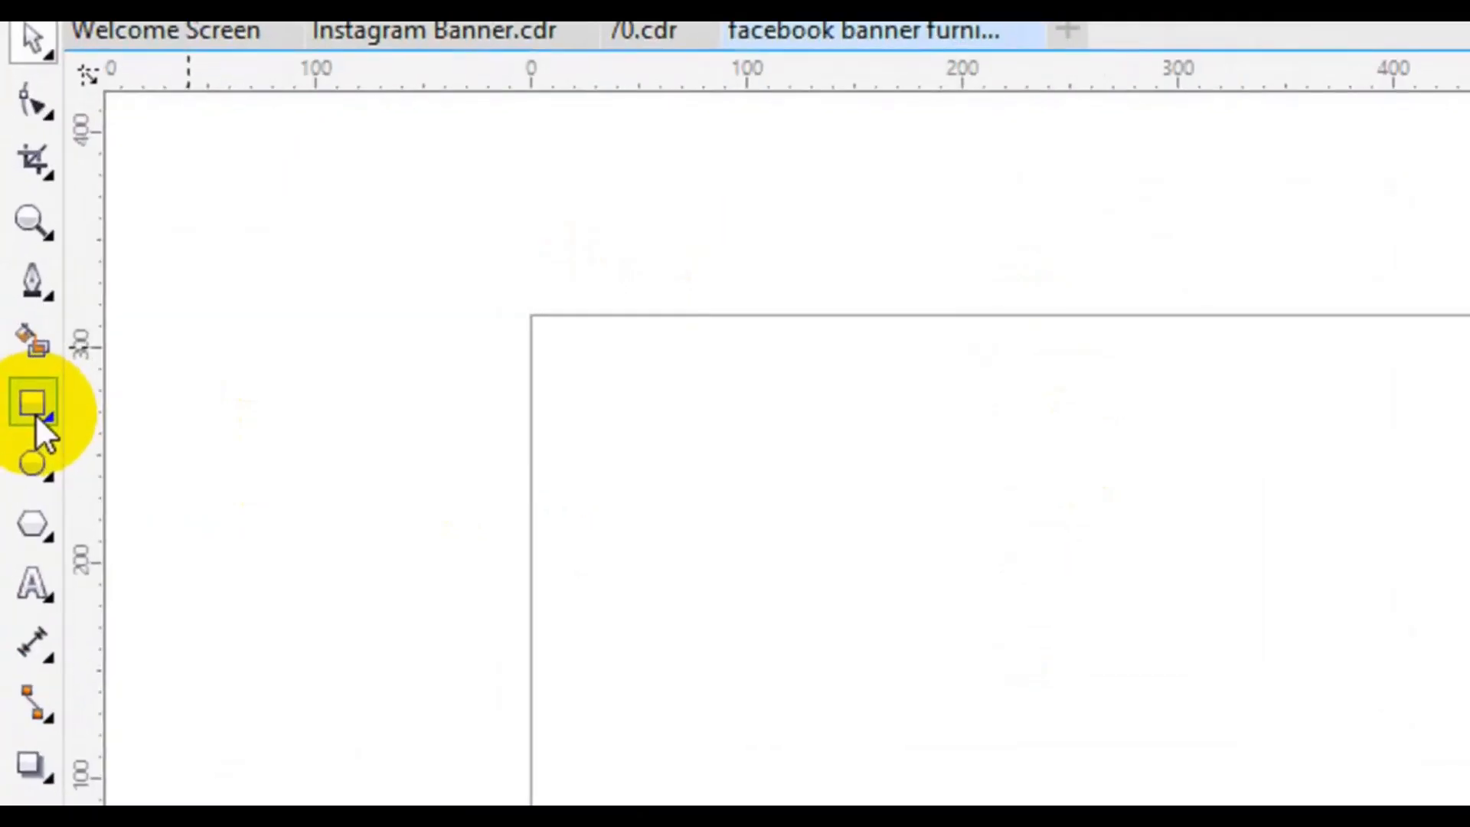
double_click(34, 404)
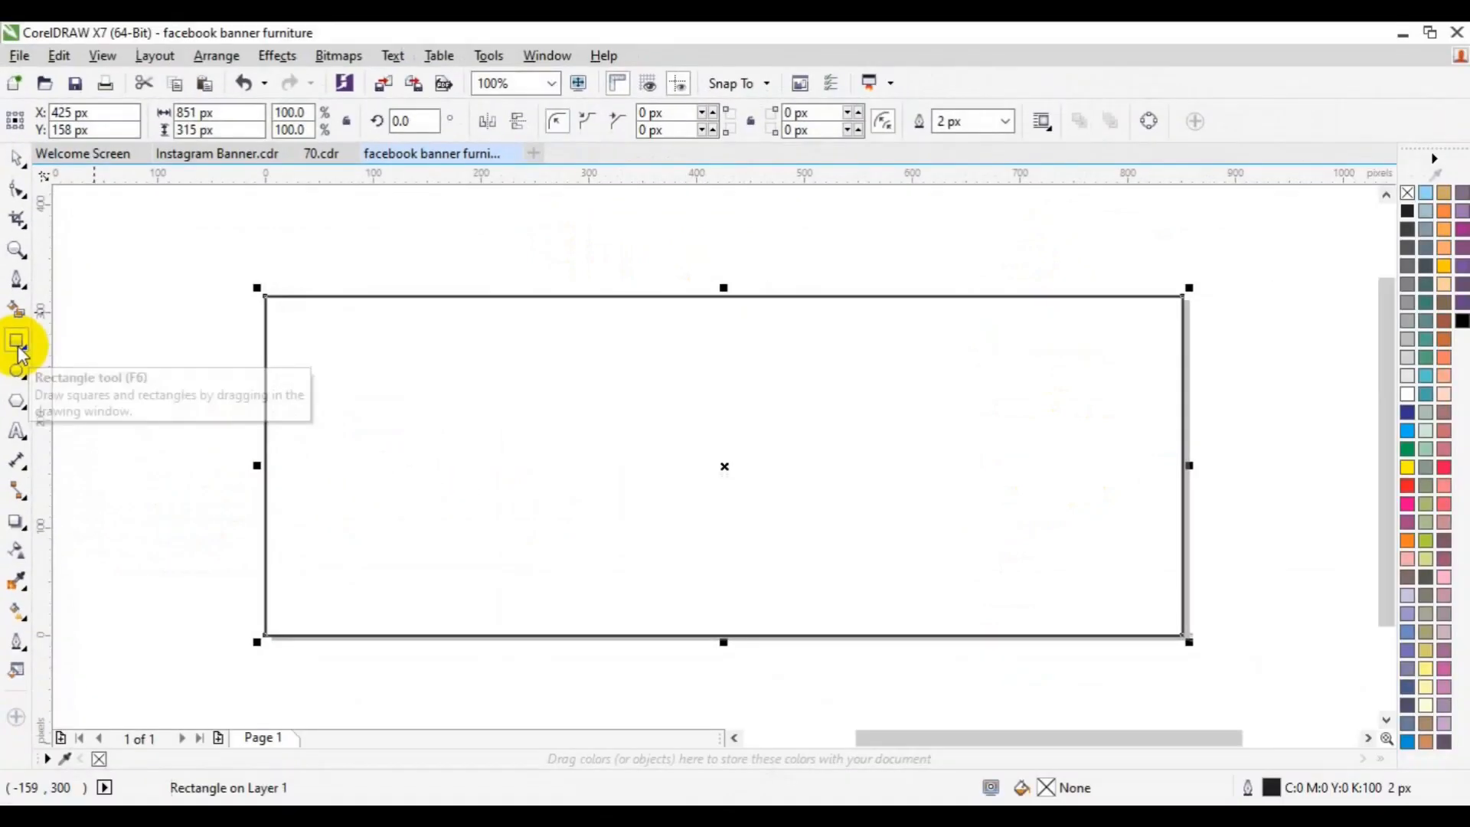
left_click(22, 402)
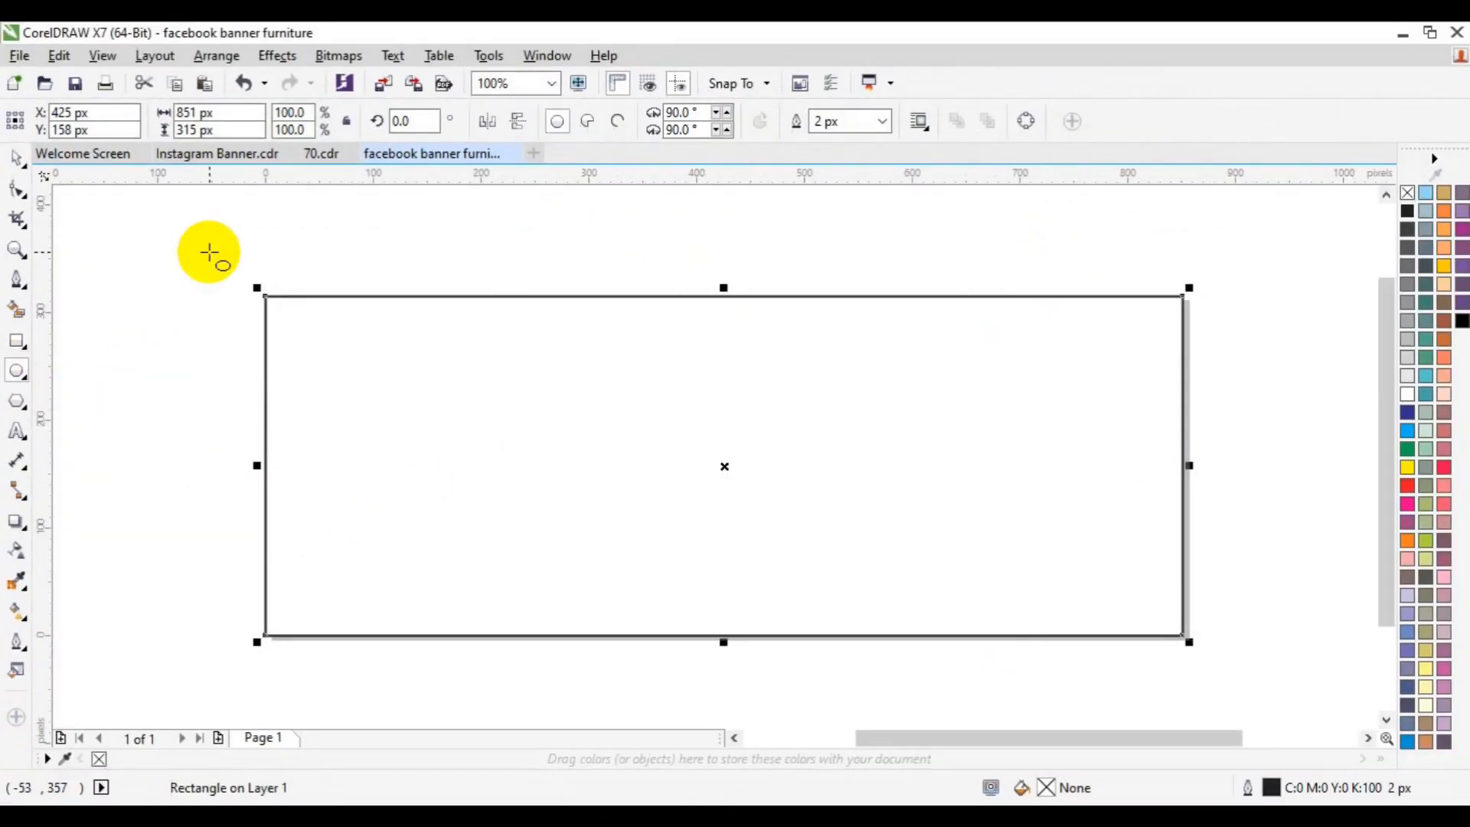
left_click_drag(209, 252, 892, 704)
- Duplicate the ellipse, rotate the copy to about 329.2° and position its center near X 203 px, Y 188 px
mouse_move(551, 478)
left_mouse_down()
mouse_move(440, 476)
mouse_move(567, 532)
mouse_move(554, 498)
left_mouse_up()
left_click(748, 324)
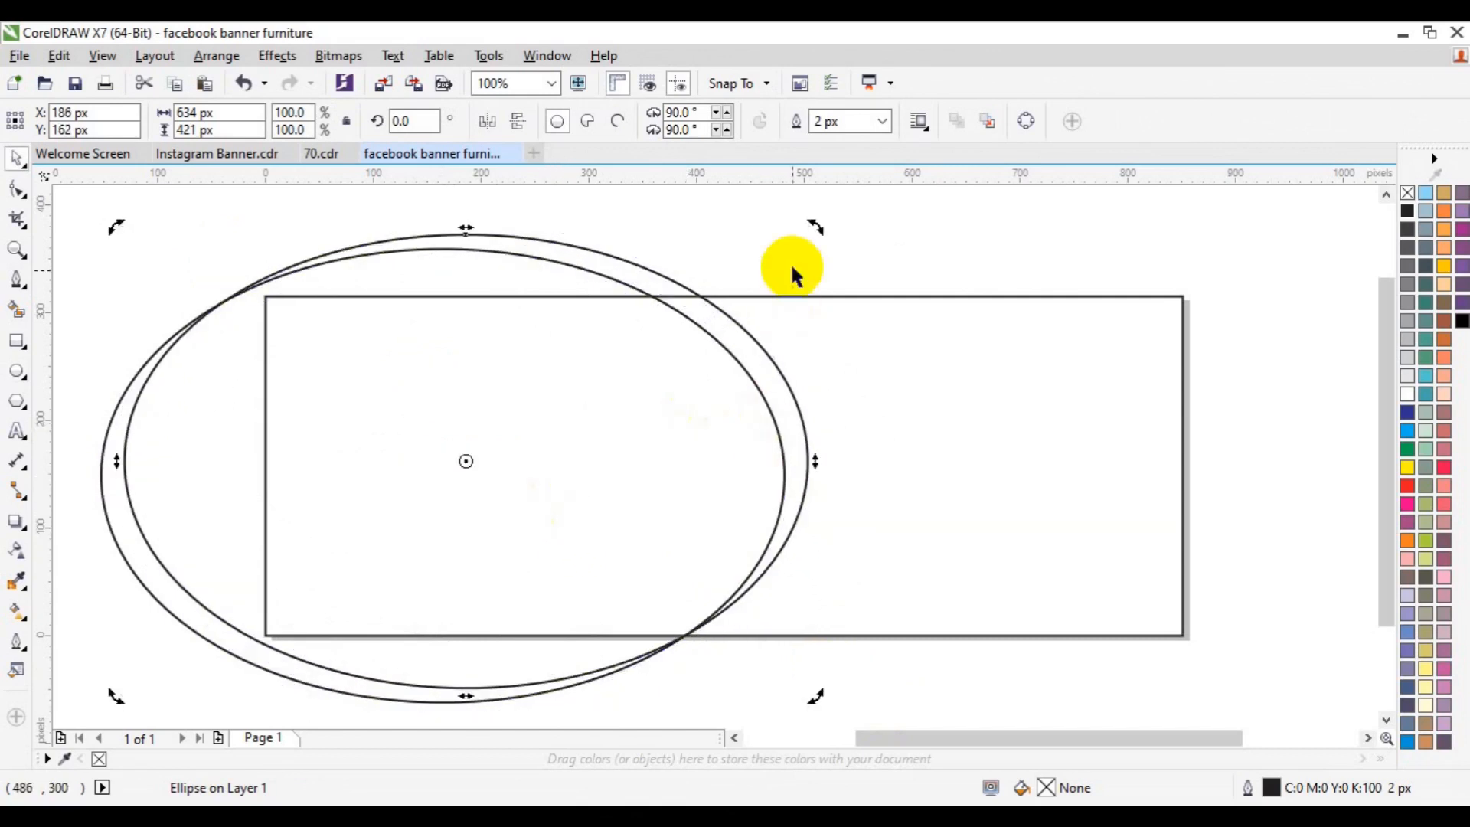
left_click_drag(809, 224, 884, 444)
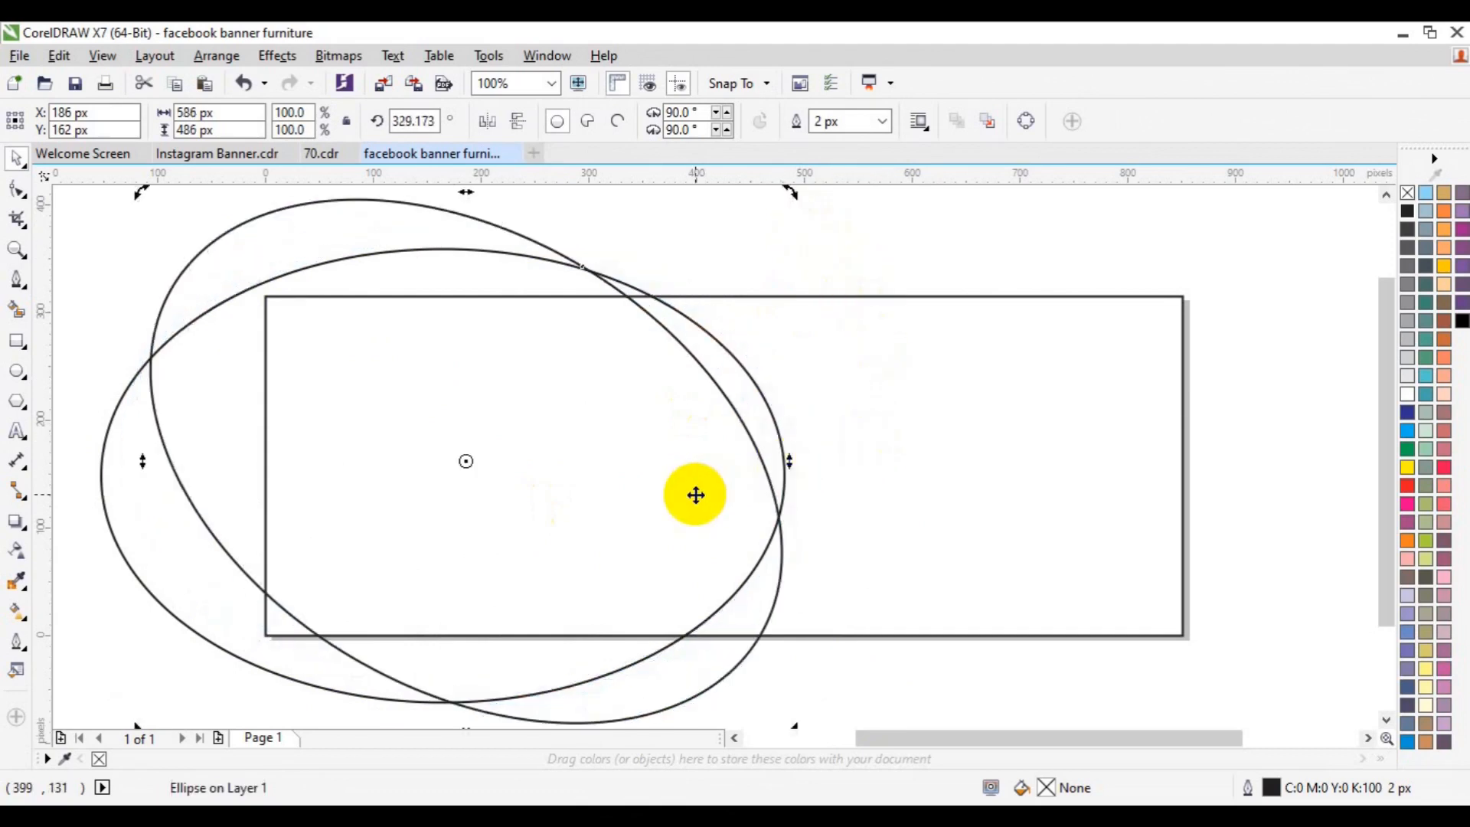
left_click_drag(695, 495, 715, 462)
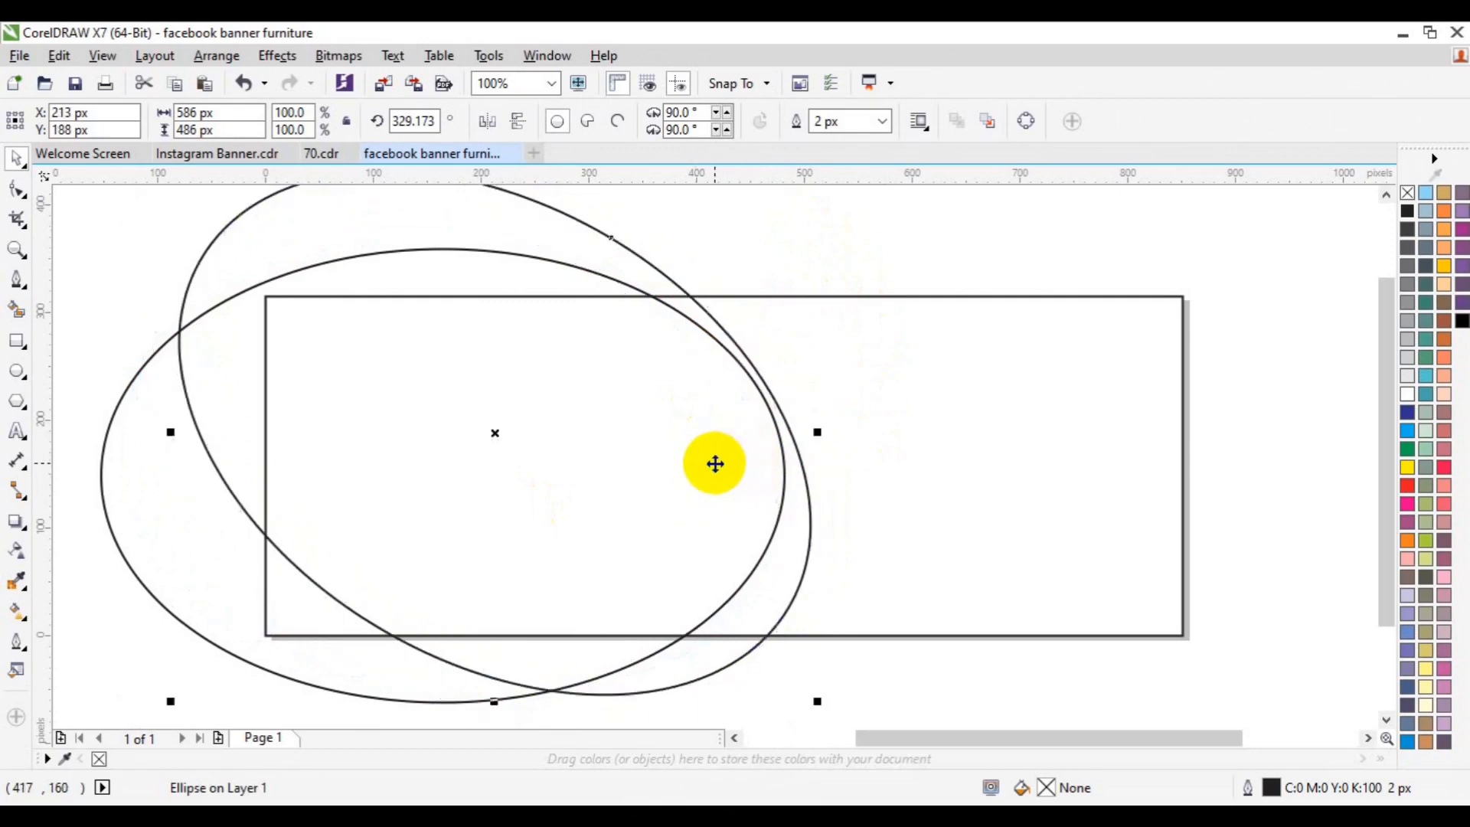
key("Left")
key("Left")
key("Left")
key("Right")
key("Right")
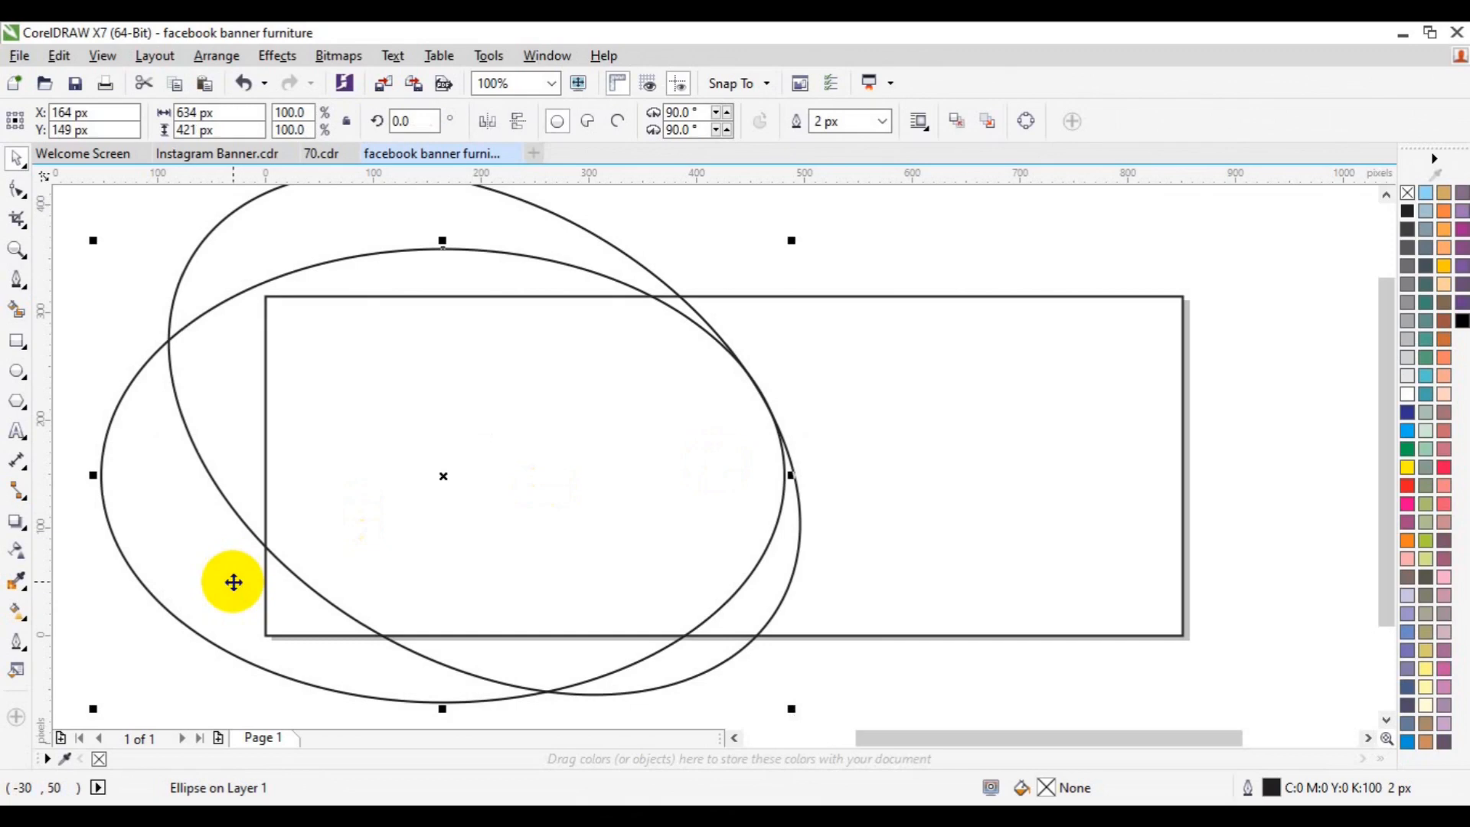
- Place another copy of the unrotated ellipse slightly below and left of the original, centered near X 145 px, Y 135 px
left_click_drag(452, 465, 422, 491)
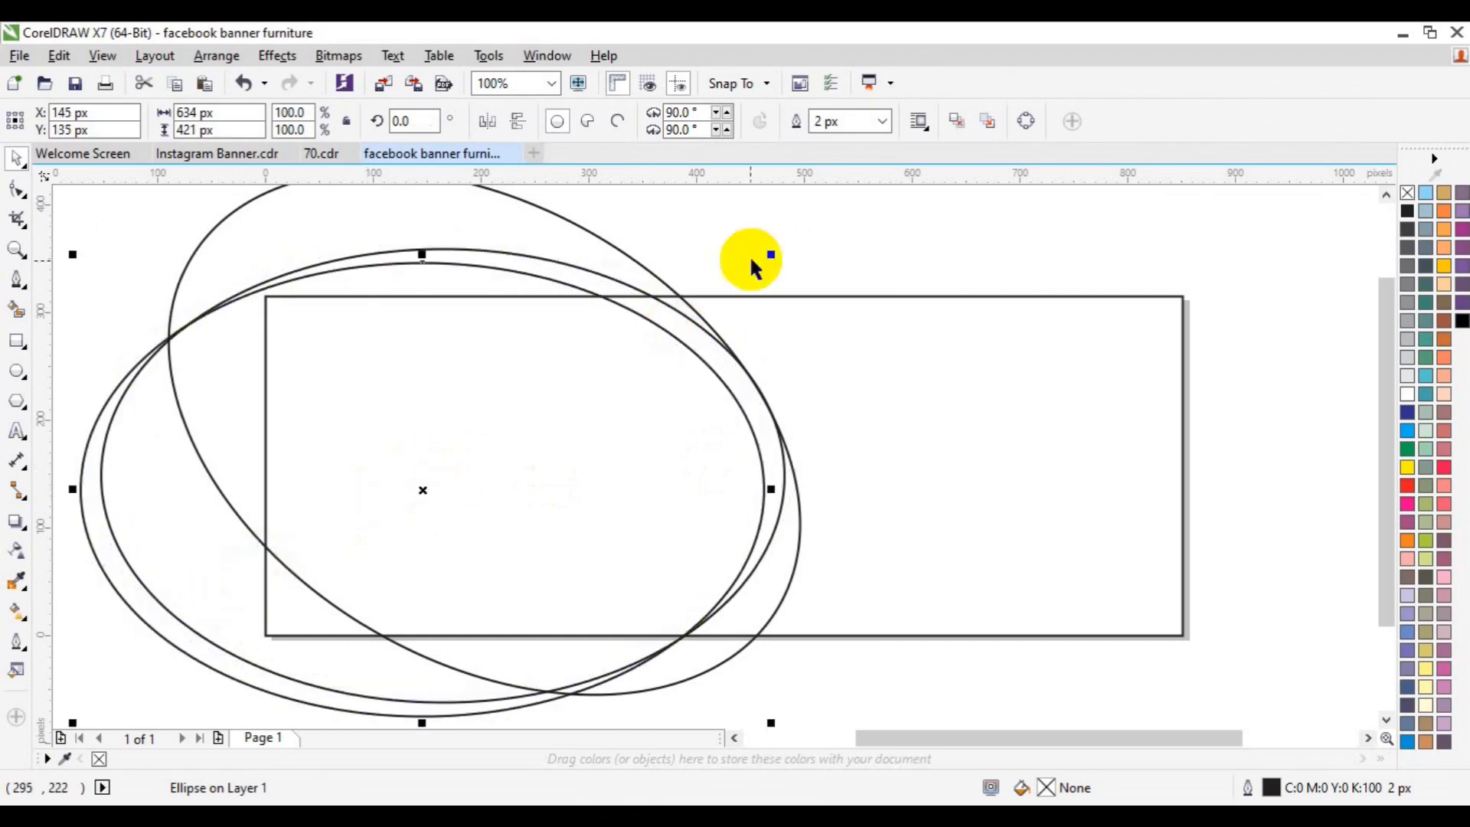
double_click(586, 409)
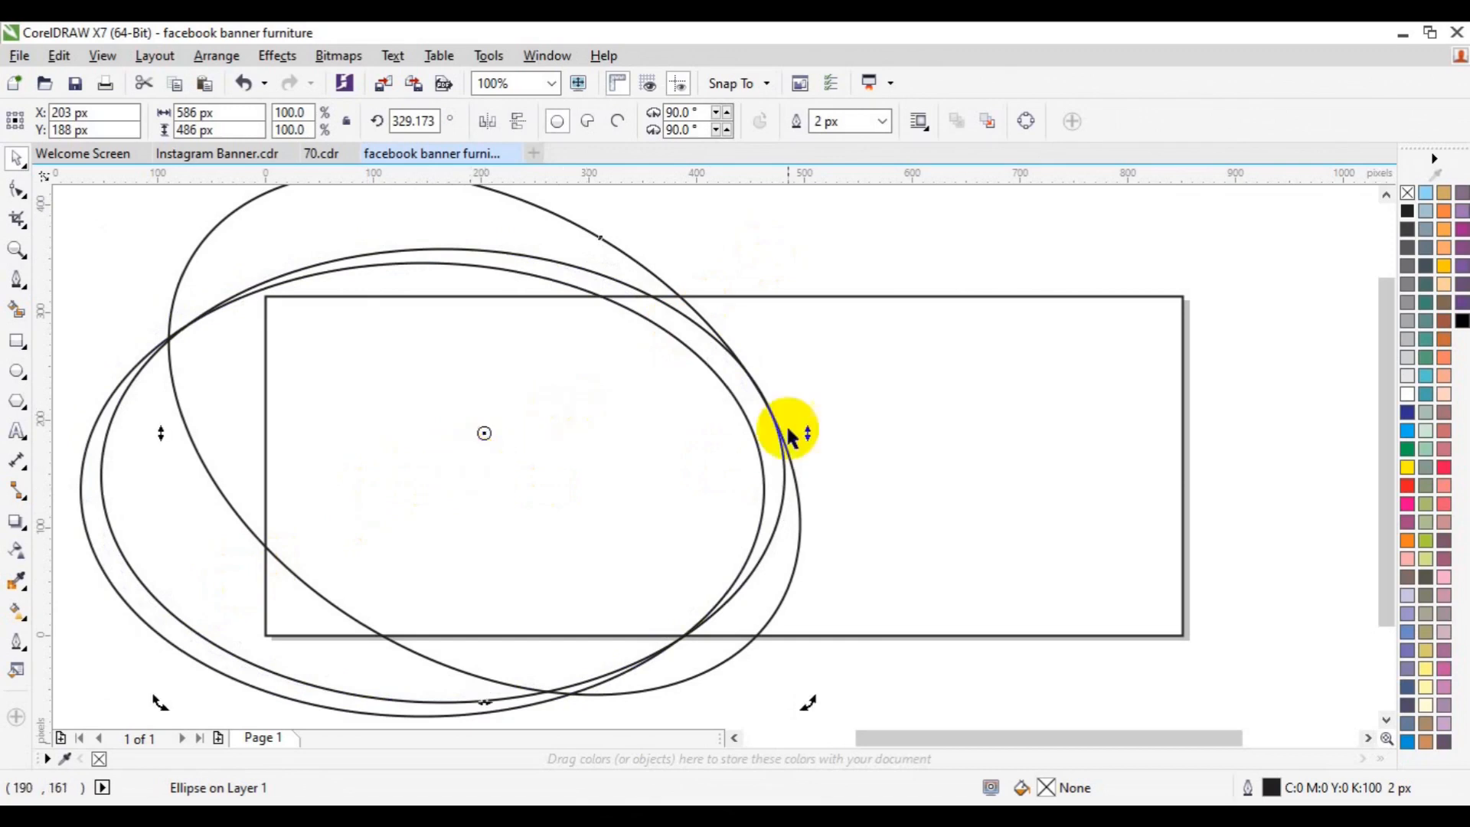
scroll(809, 701, "down", 3)
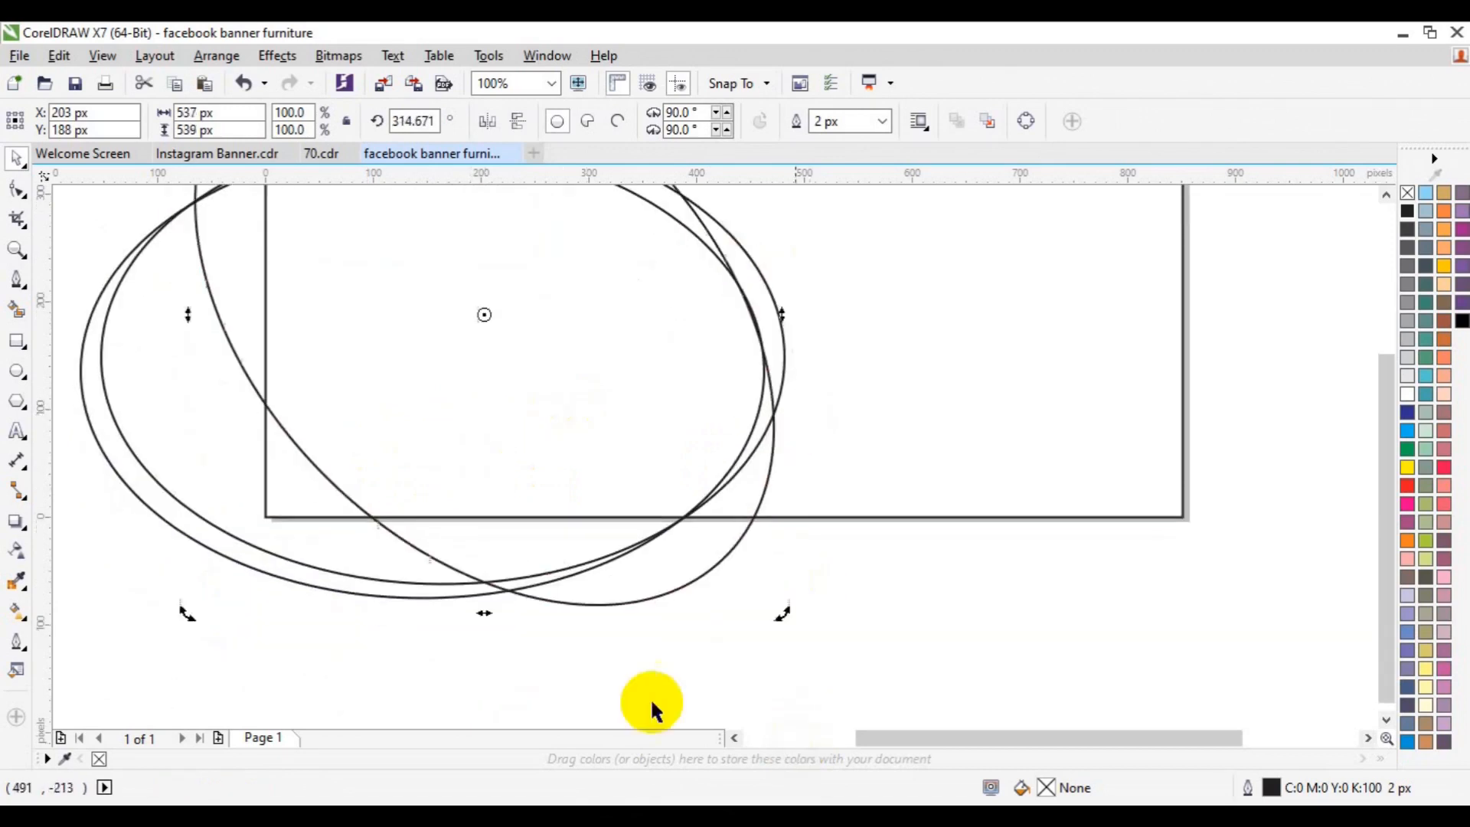
- Move the lowest ellipse to about X 106 px, Y 109 px and rotate it to about 352.7°
left_click(27, 249)
left_click(145, 120)
key("space")
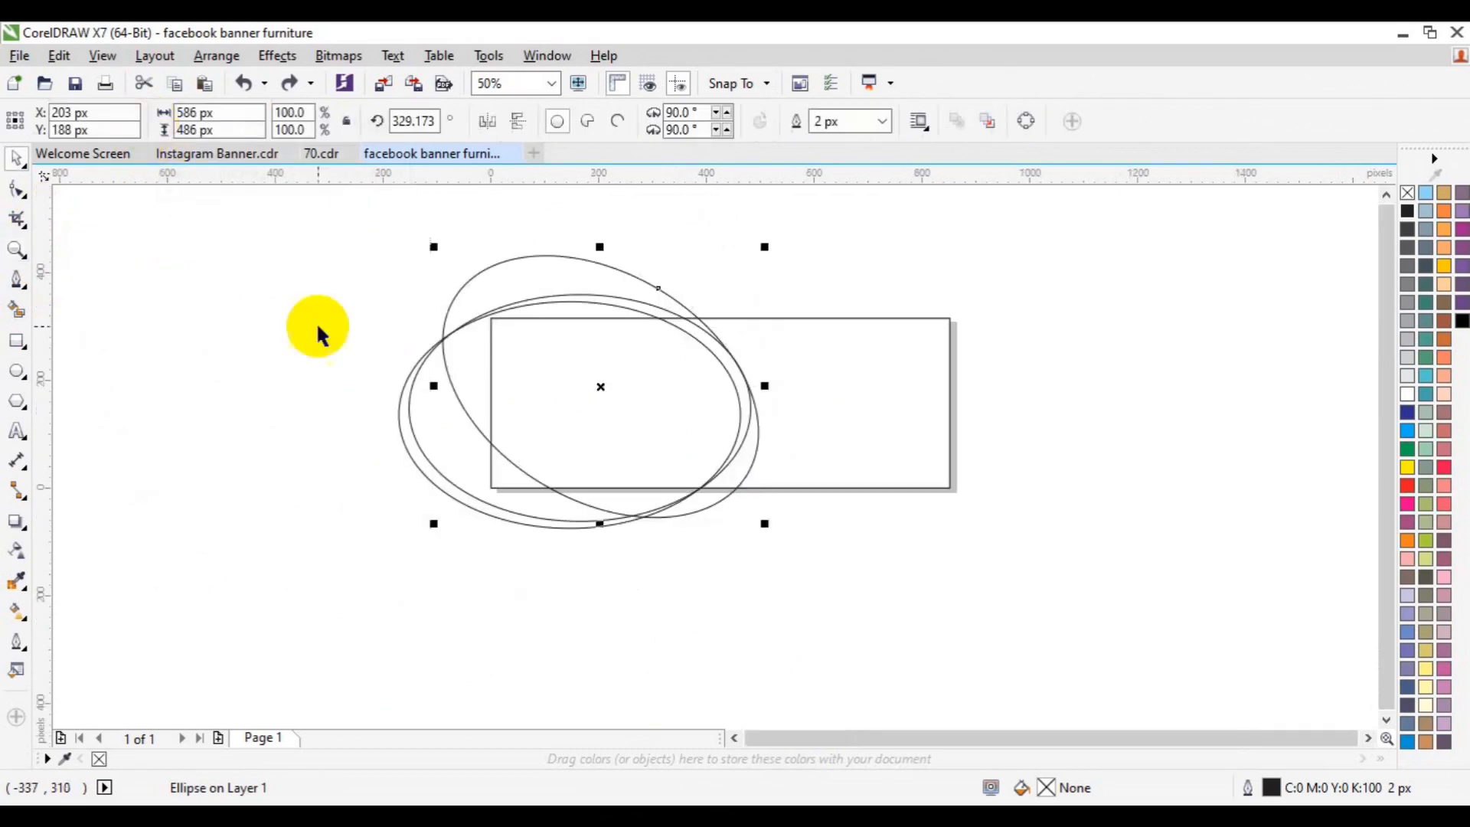
left_click(346, 429)
left_click(591, 427)
left_click(590, 427)
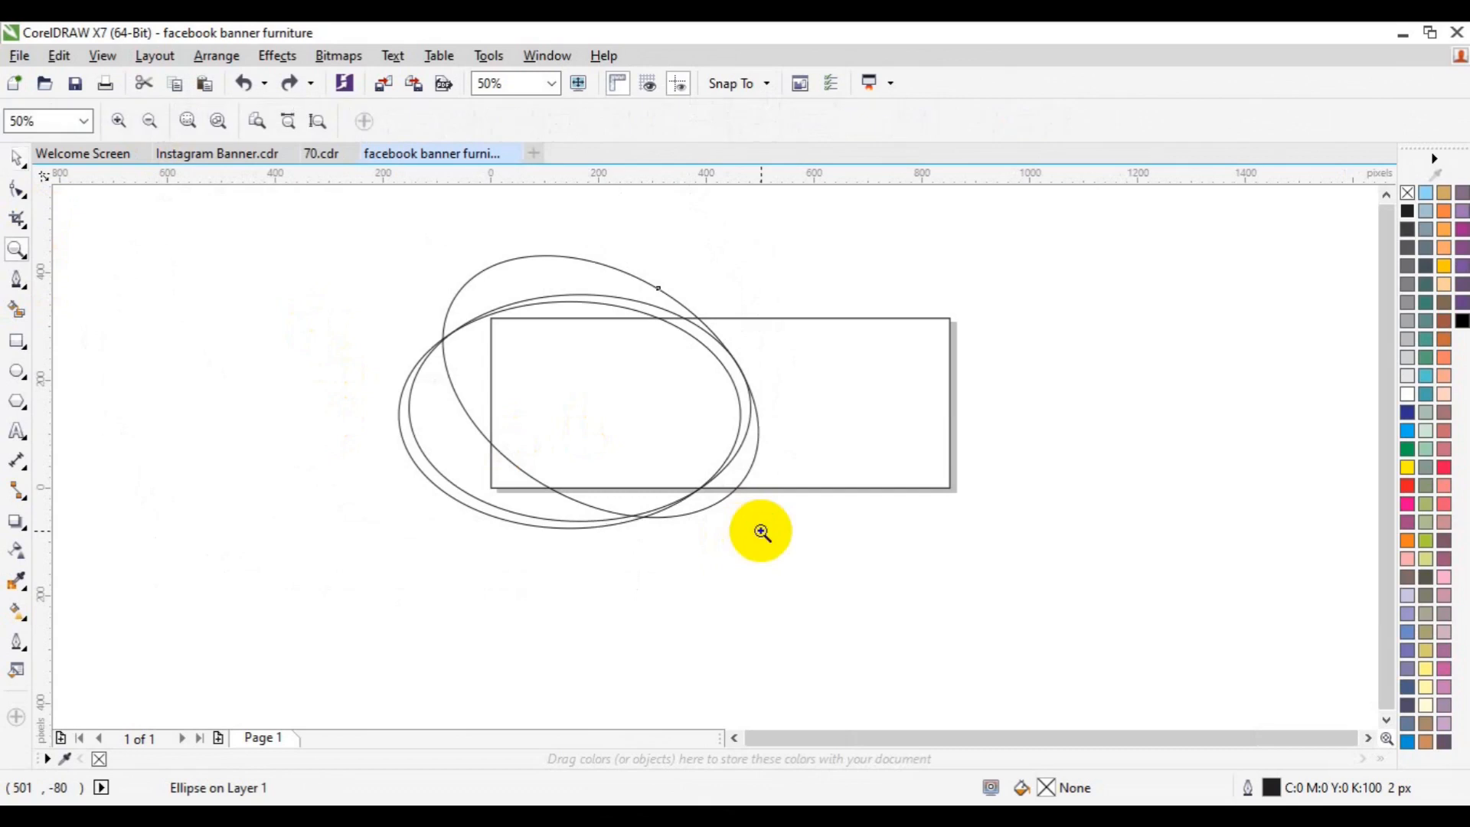
left_click(633, 528)
left_click(567, 526)
mouse_move(568, 527)
left_mouse_down()
mouse_move(518, 544)
mouse_move(547, 542)
left_mouse_up()
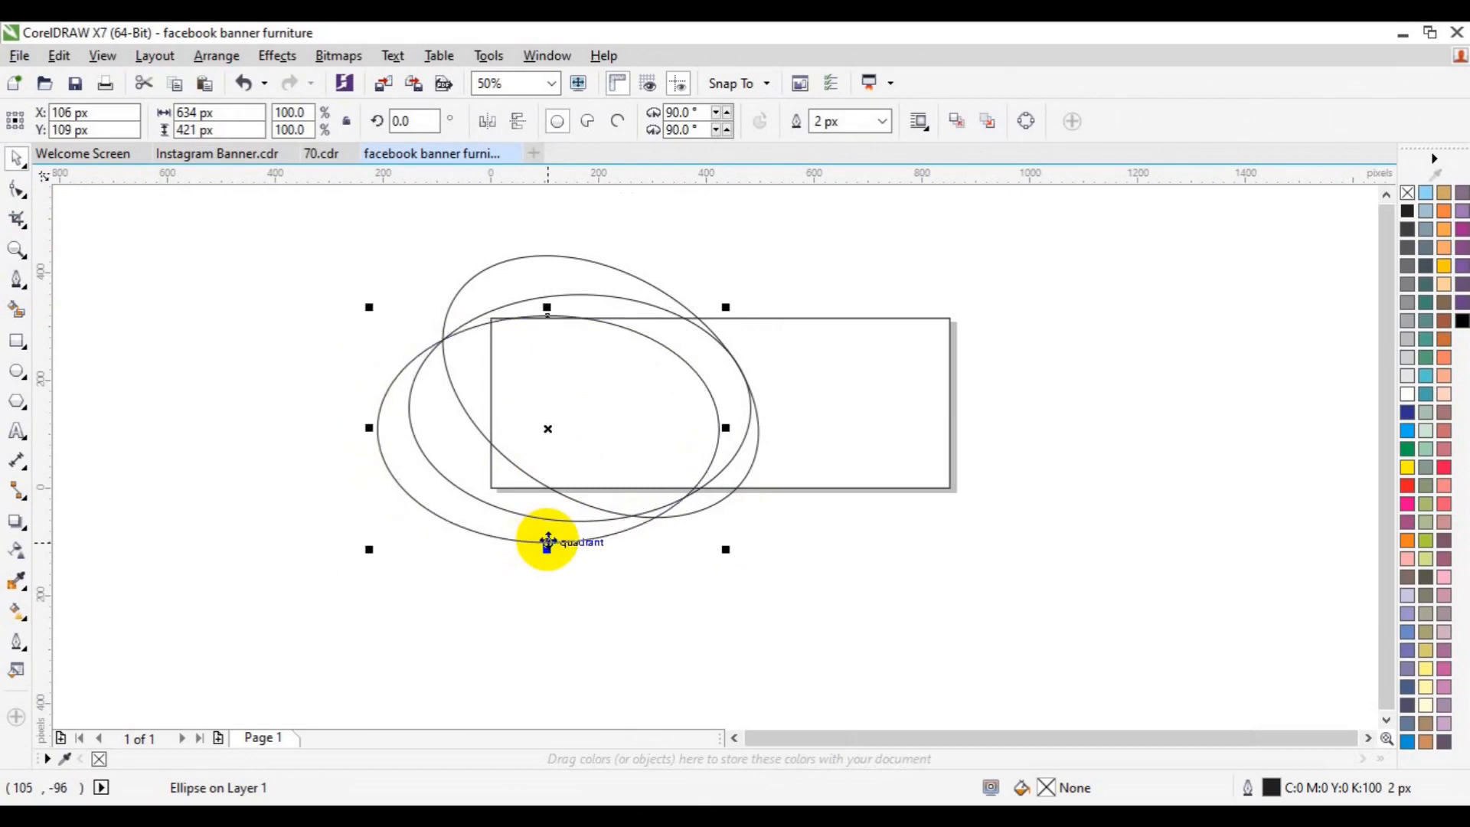
left_click_drag(553, 542, 565, 539)
left_click_drag(726, 309, 747, 334)
- Try rotating the steeply tilted upper ellipse to about 336.3°, and undo the trial edits
left_click(746, 329)
left_click(748, 350)
left_click(752, 455)
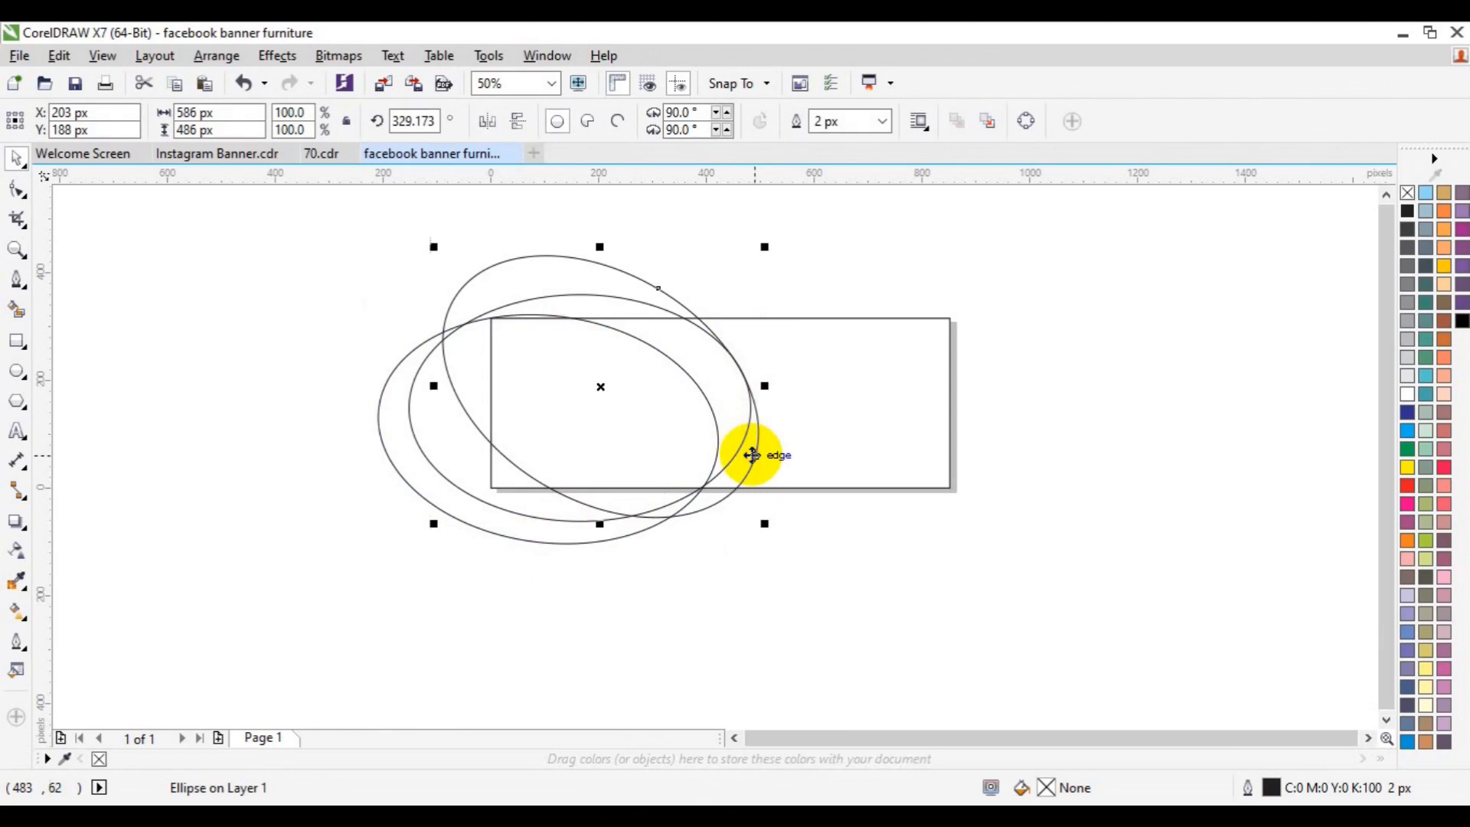
left_click(752, 455)
left_click_drag(771, 518, 780, 519)
left_click(778, 519)
left_click_drag(753, 469, 752, 468)
key("ctrl+z")
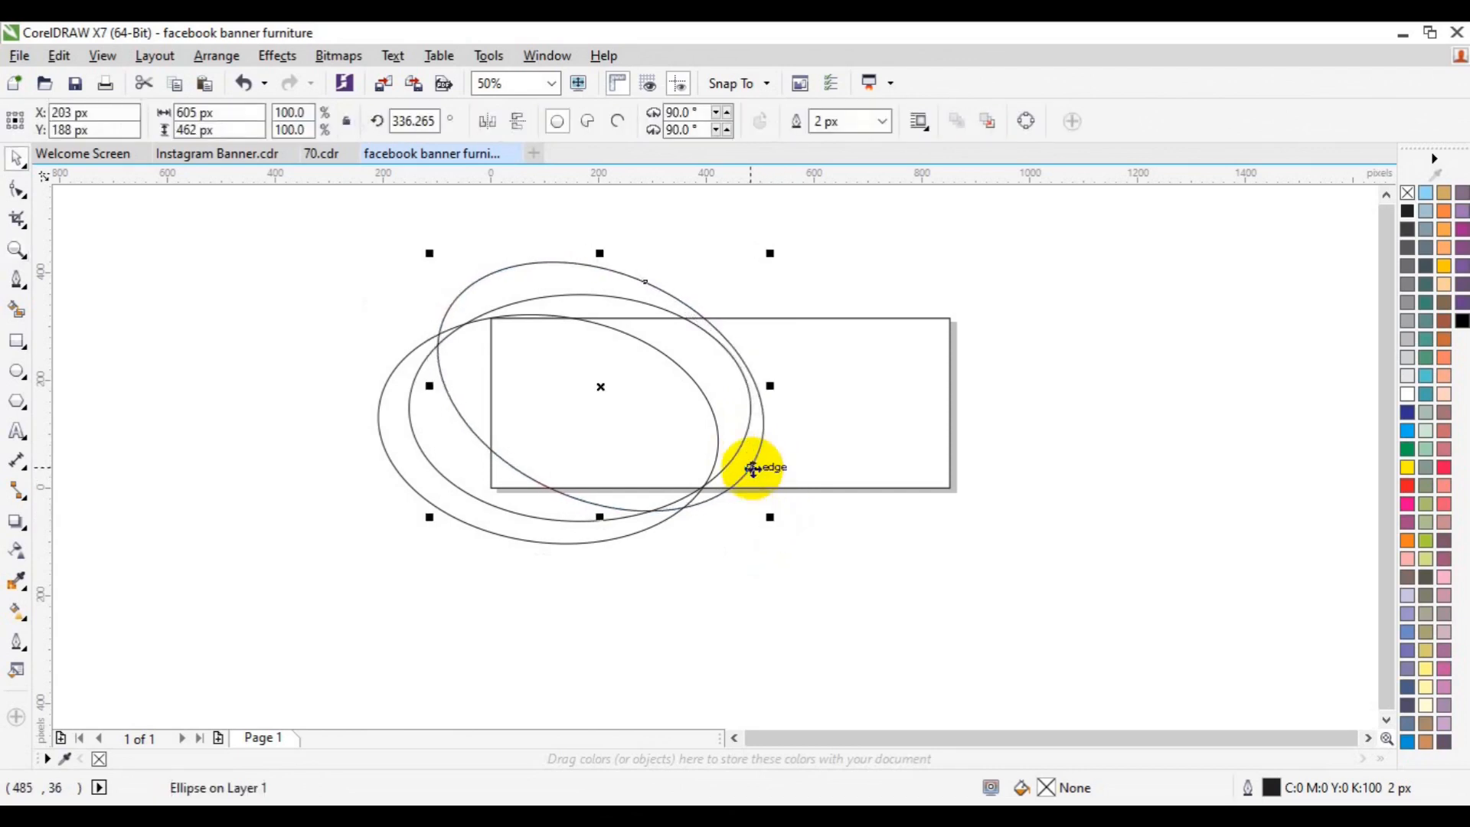
key("ctrl+z")
key("ctrl+z")
left_click(1033, 458)
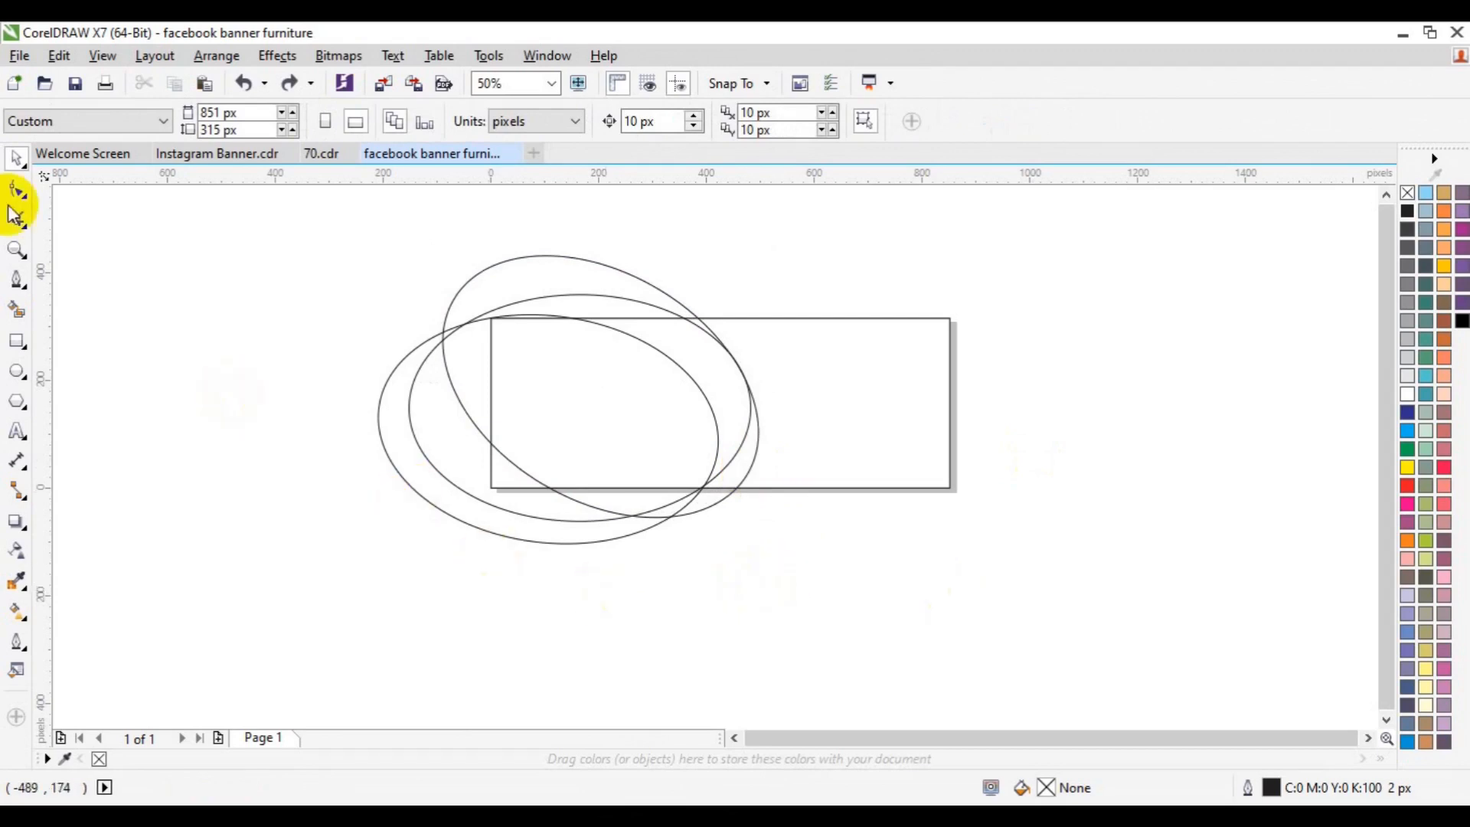
- Smart-fill the crescent regions between the ellipses inside the banner without outlines, coloring the inner crescent light gray
left_click(18, 311)
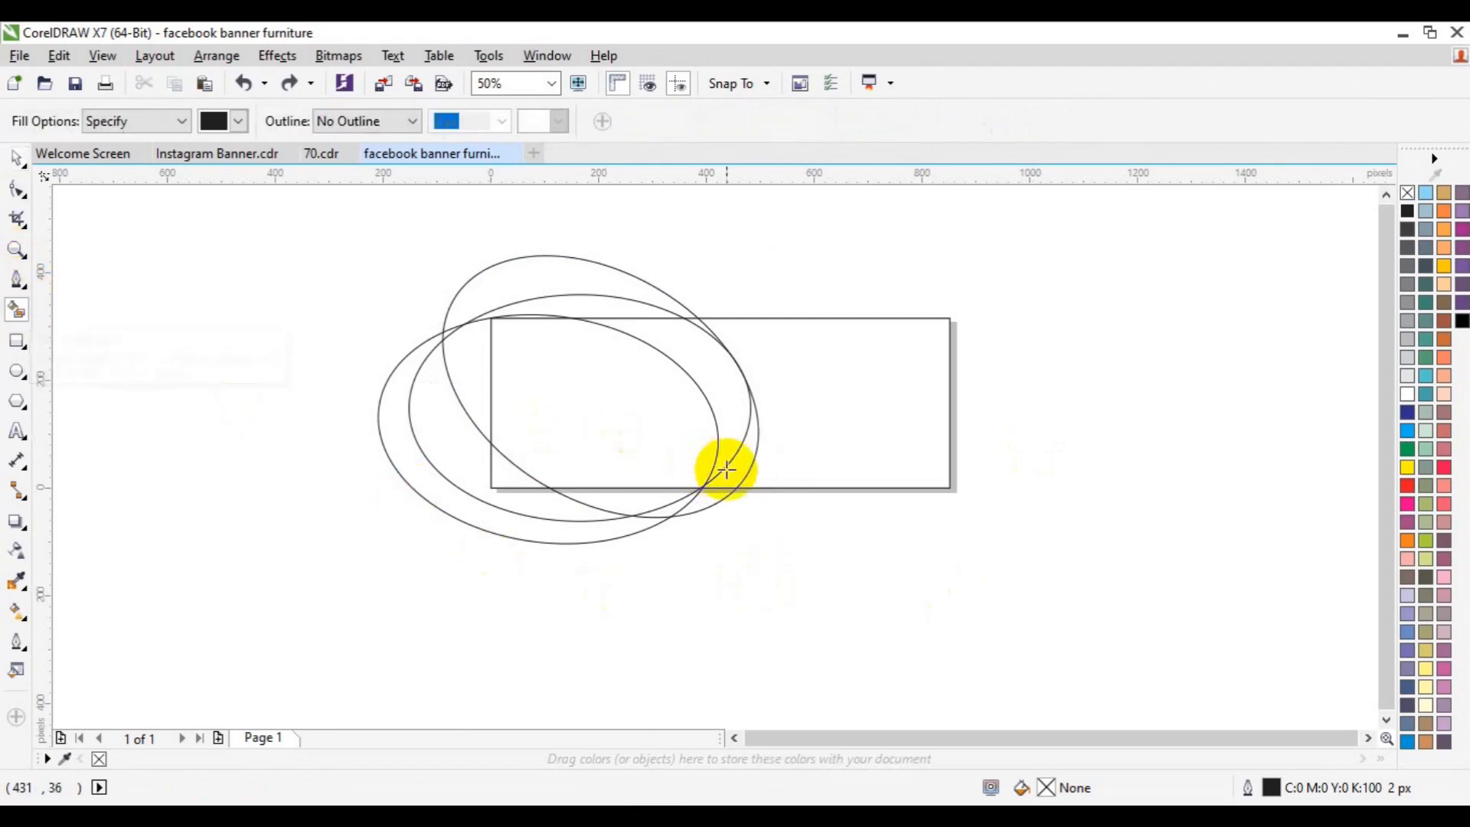
left_click(720, 362)
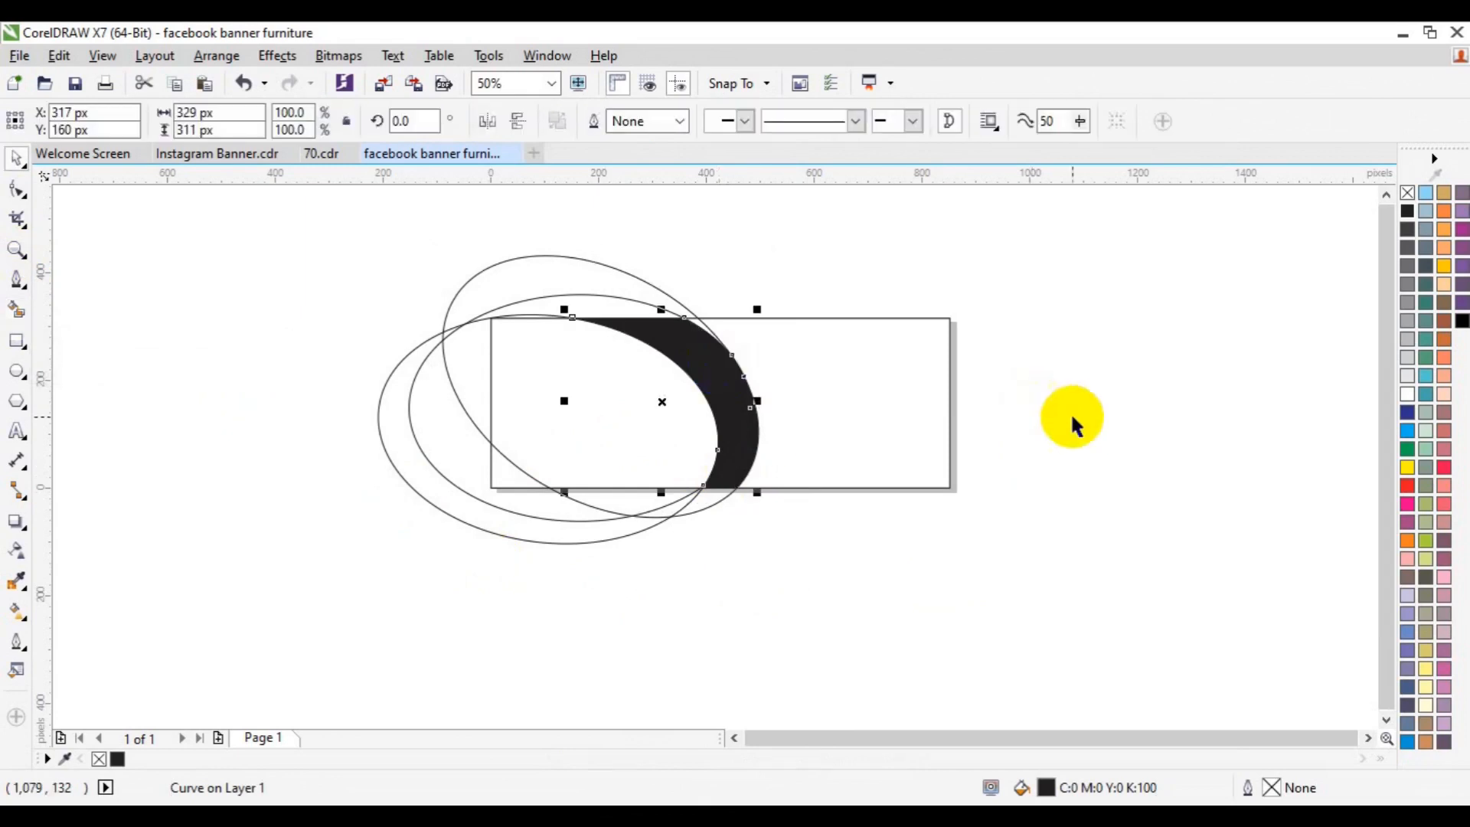
left_click(1407, 359)
- Smart-fill the large left region and the lower-left corner of the banner in black, and weld them into one shape
left_click(17, 310)
left_click(543, 416)
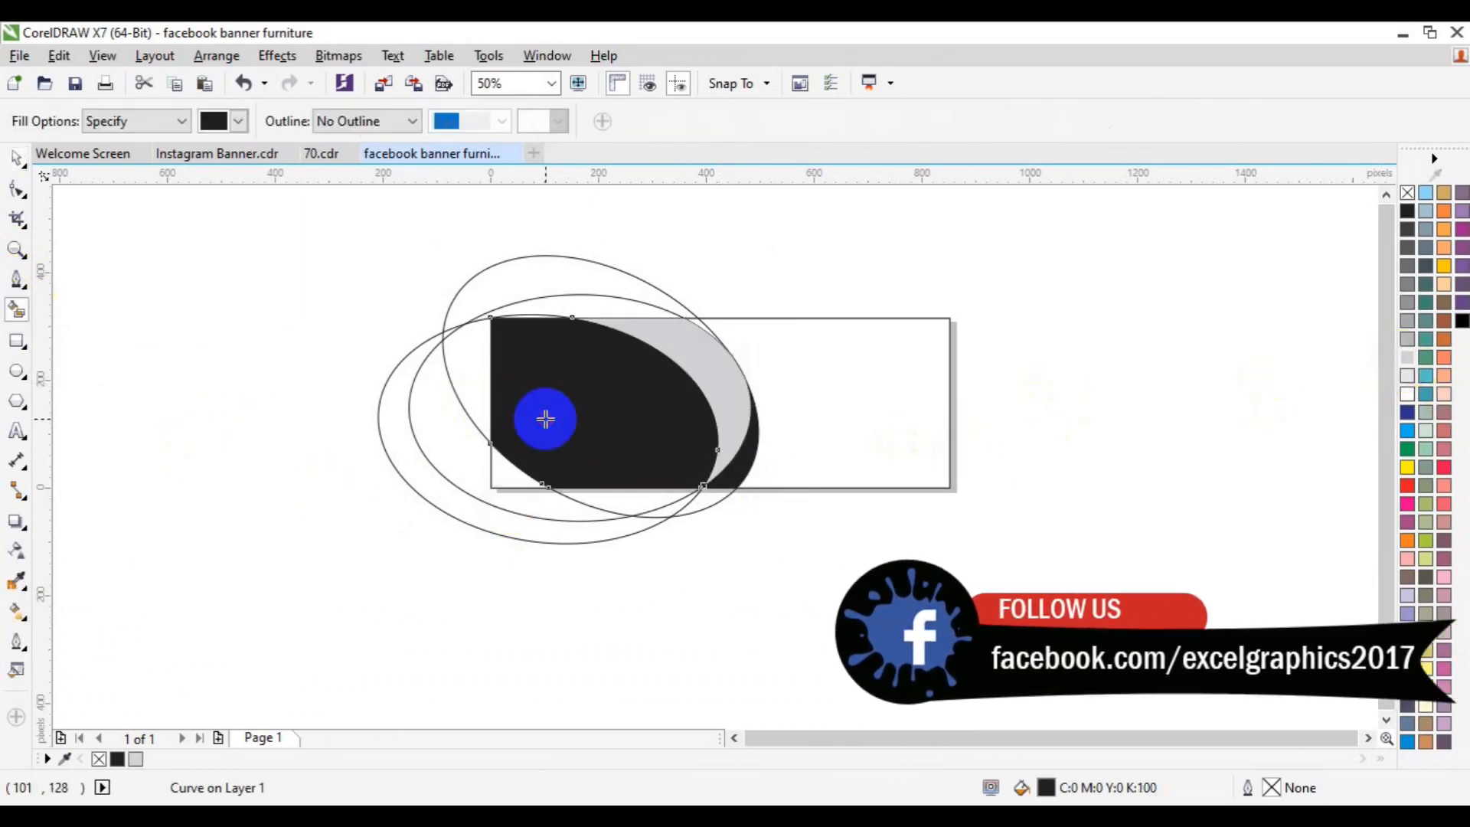
left_click(495, 487)
key("space")
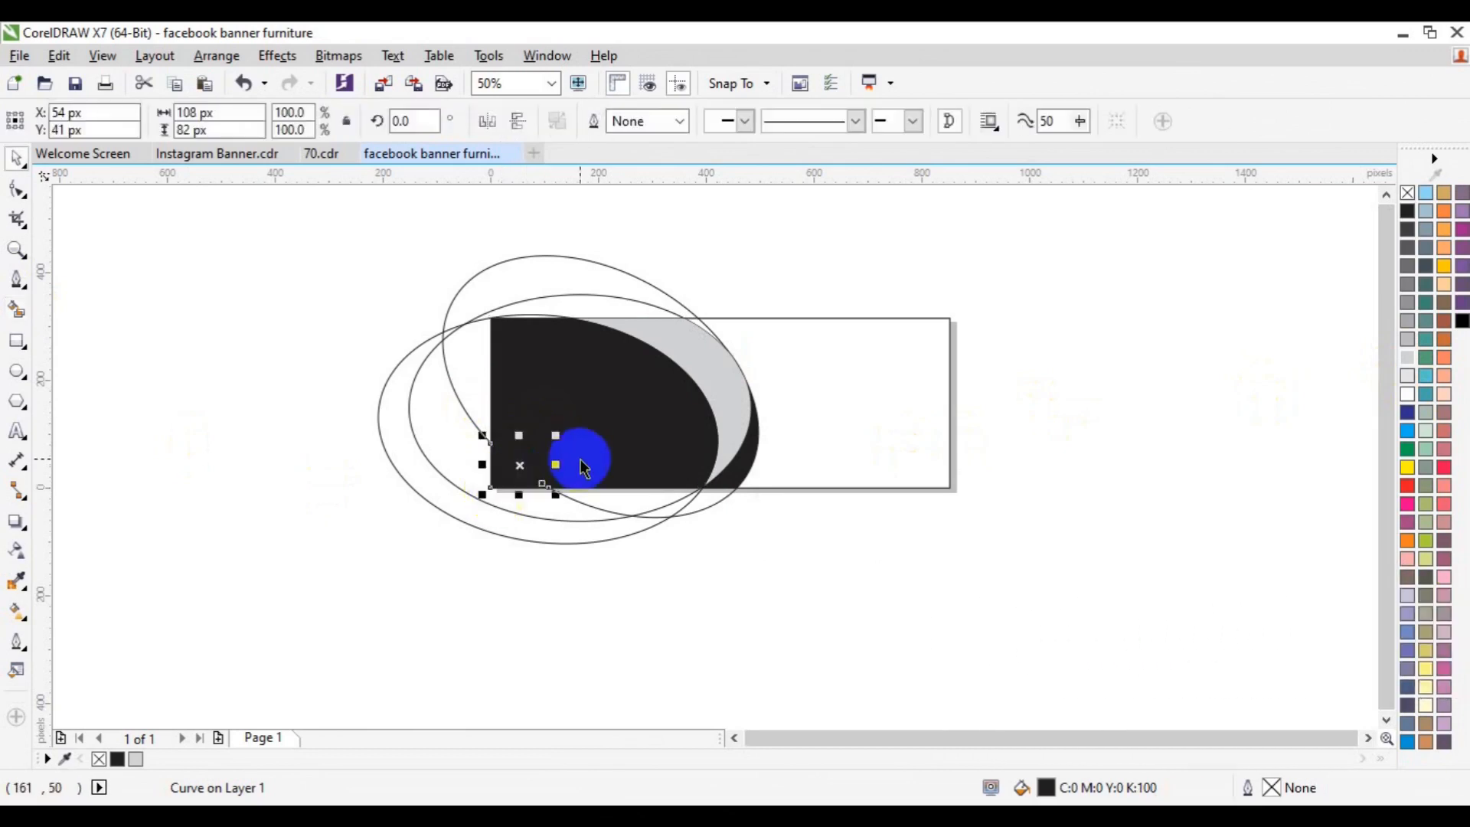
left_click(588, 465, "shift")
left_click(592, 123)
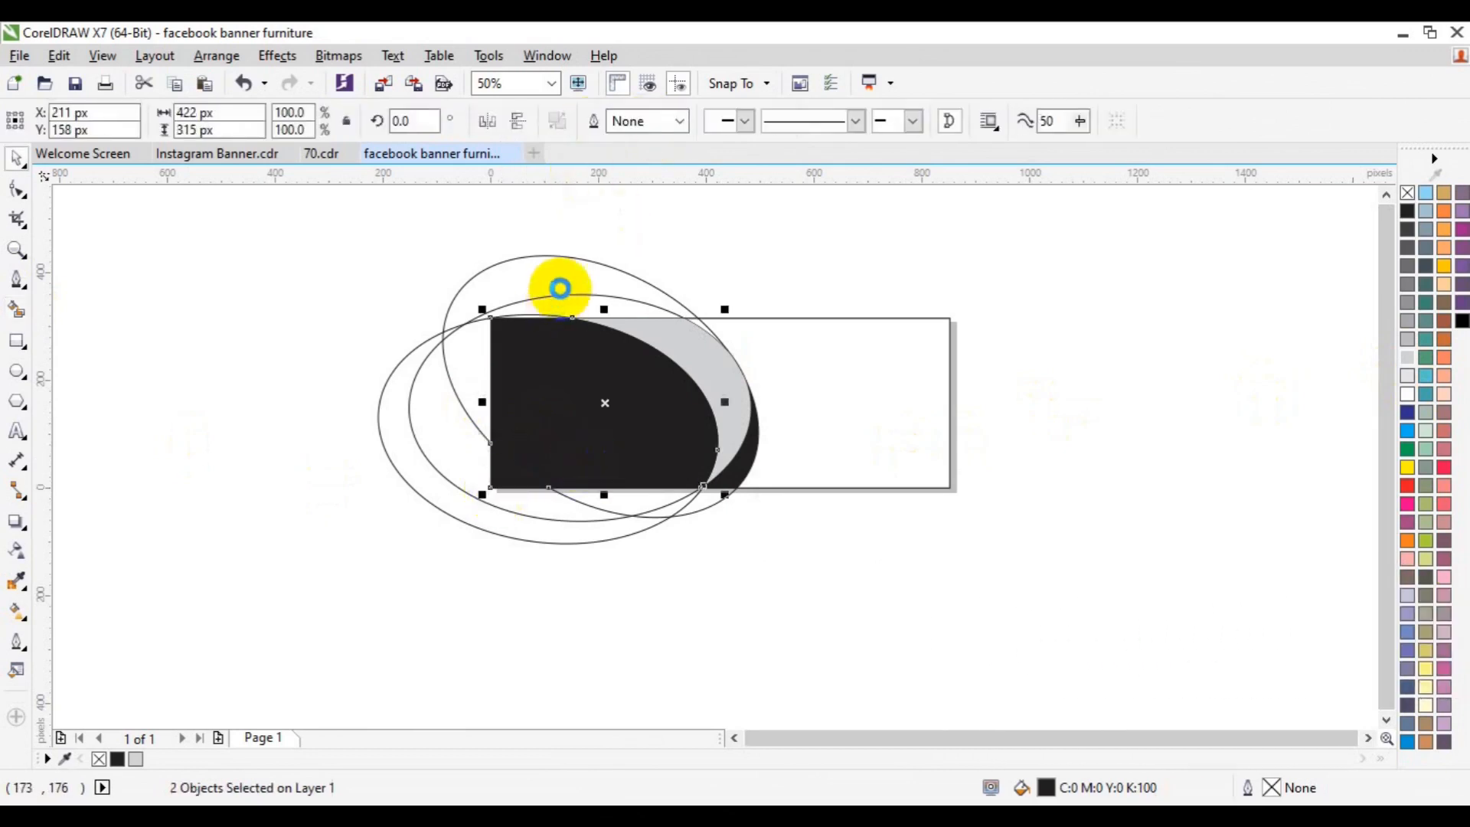
- Delete the three construction ellipses around the filled shapes
left_click(17, 249)
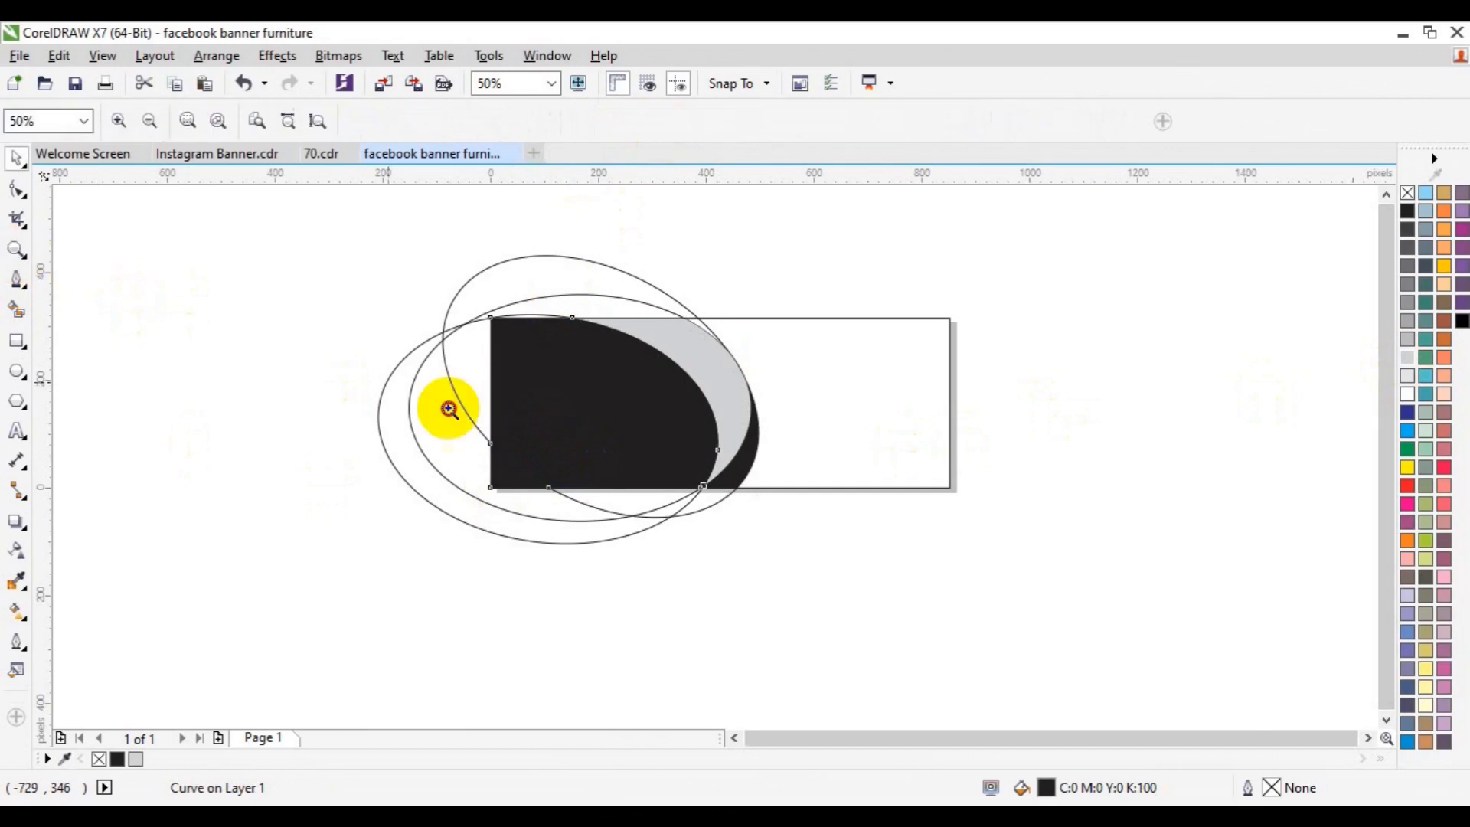
left_click(641, 400)
key("space")
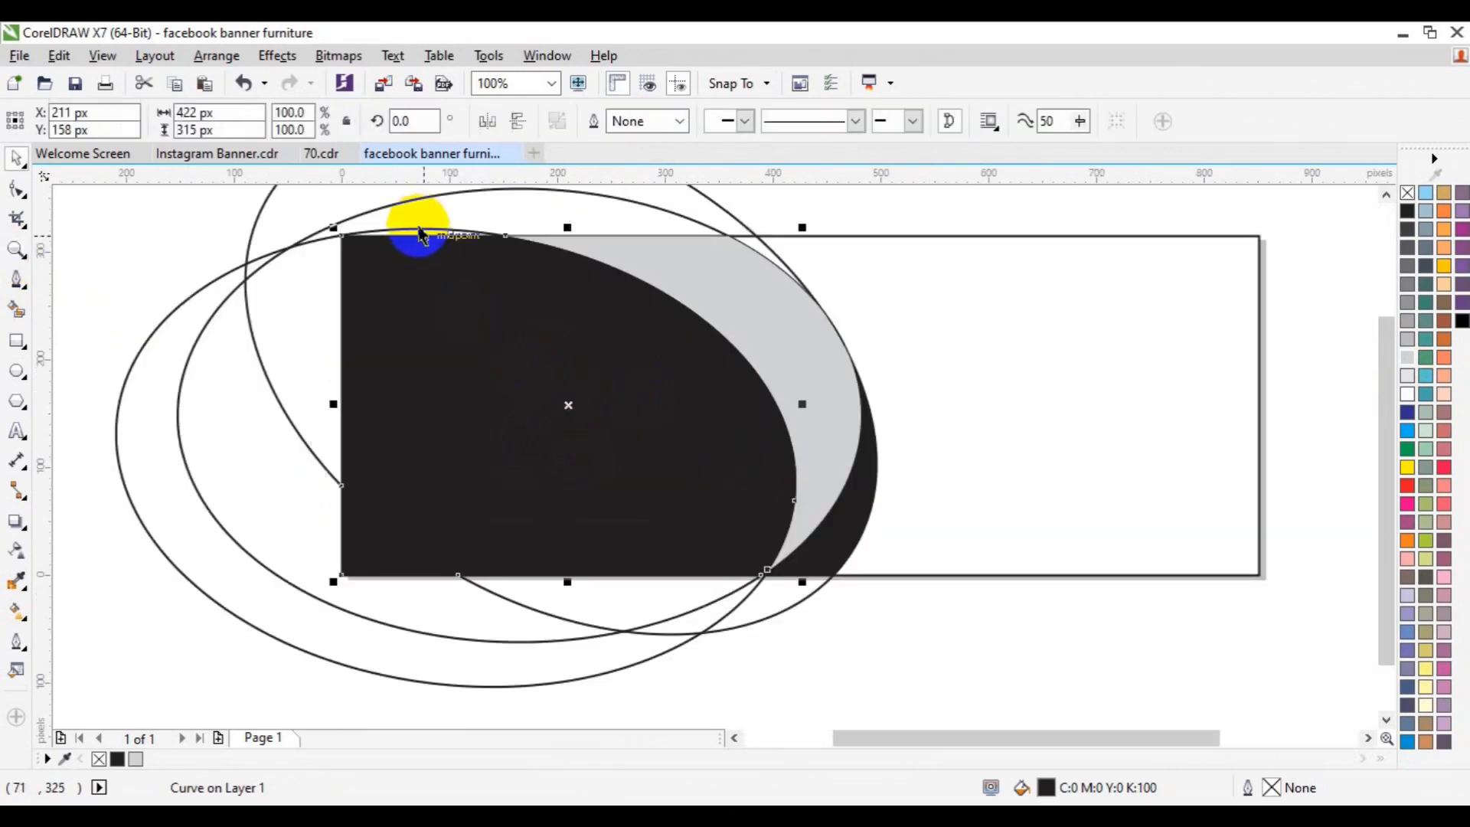
left_click(246, 268)
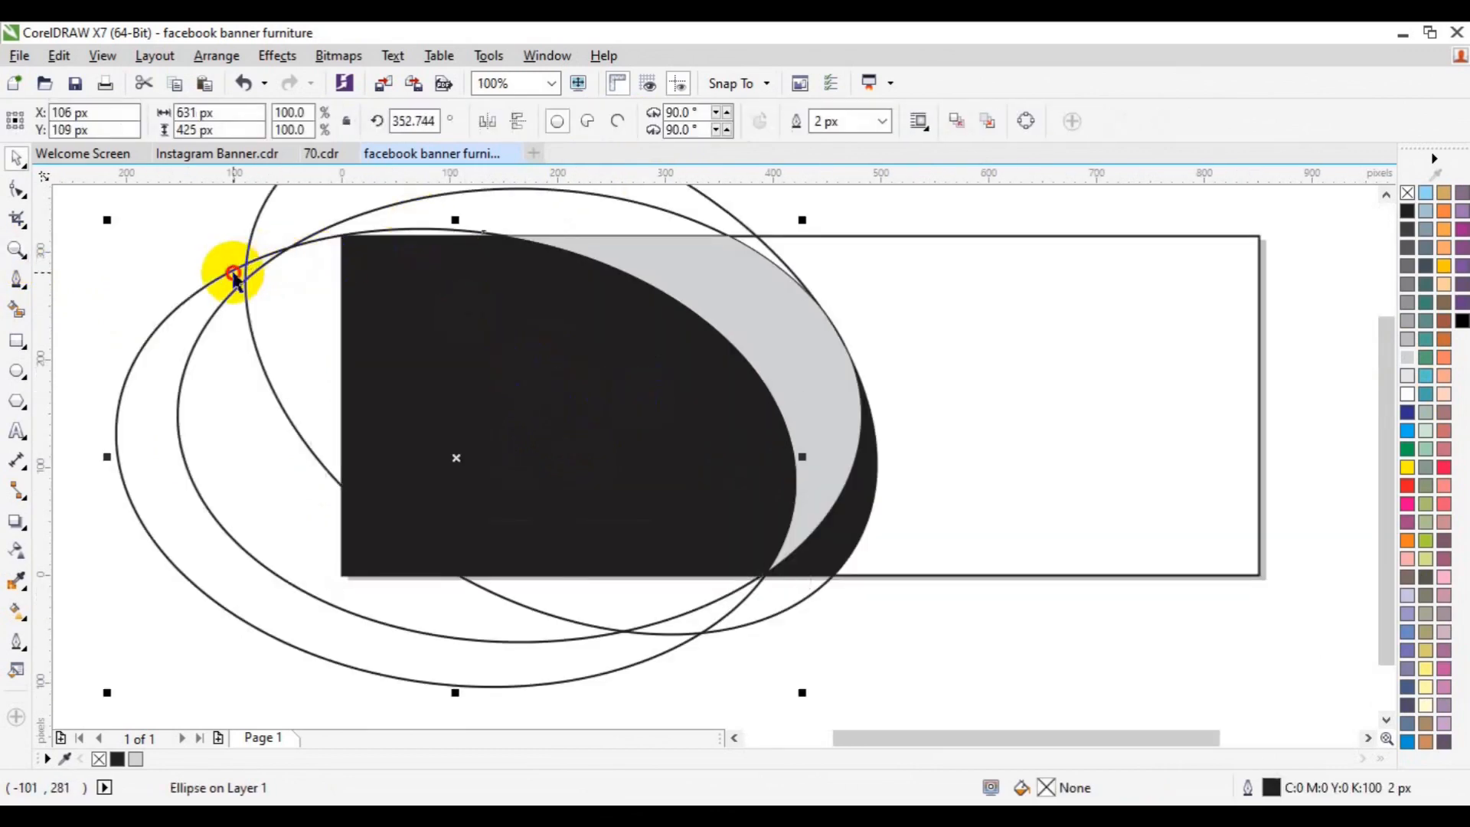
key("Delete")
left_click(250, 282)
key("Delete")
left_click(252, 287)
key("Delete")
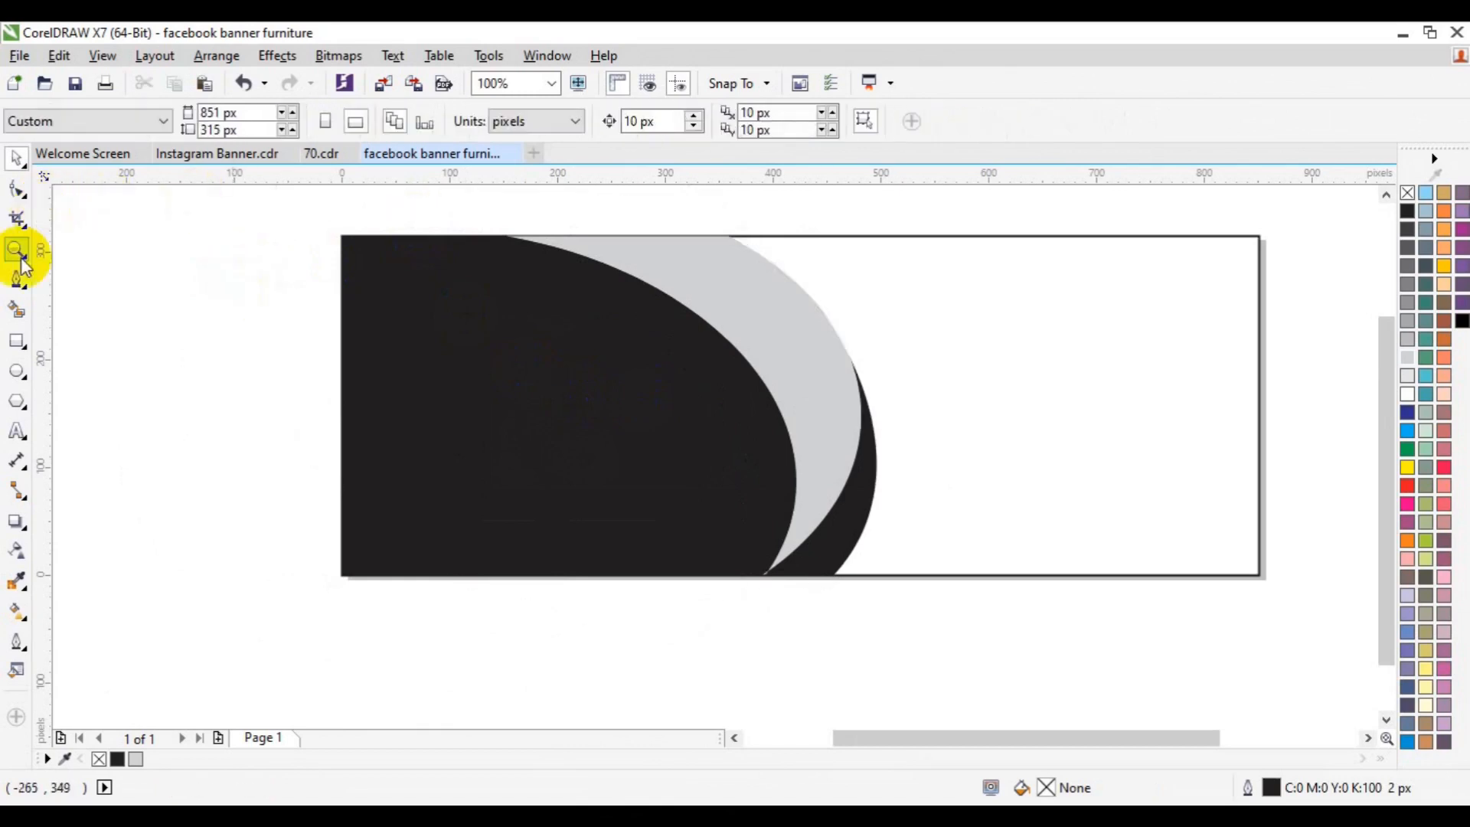
- Fill the narrow outer crescent with dark blue and save the document as facebook banner furniture.cdr
left_click(20, 253)
left_click(158, 117)
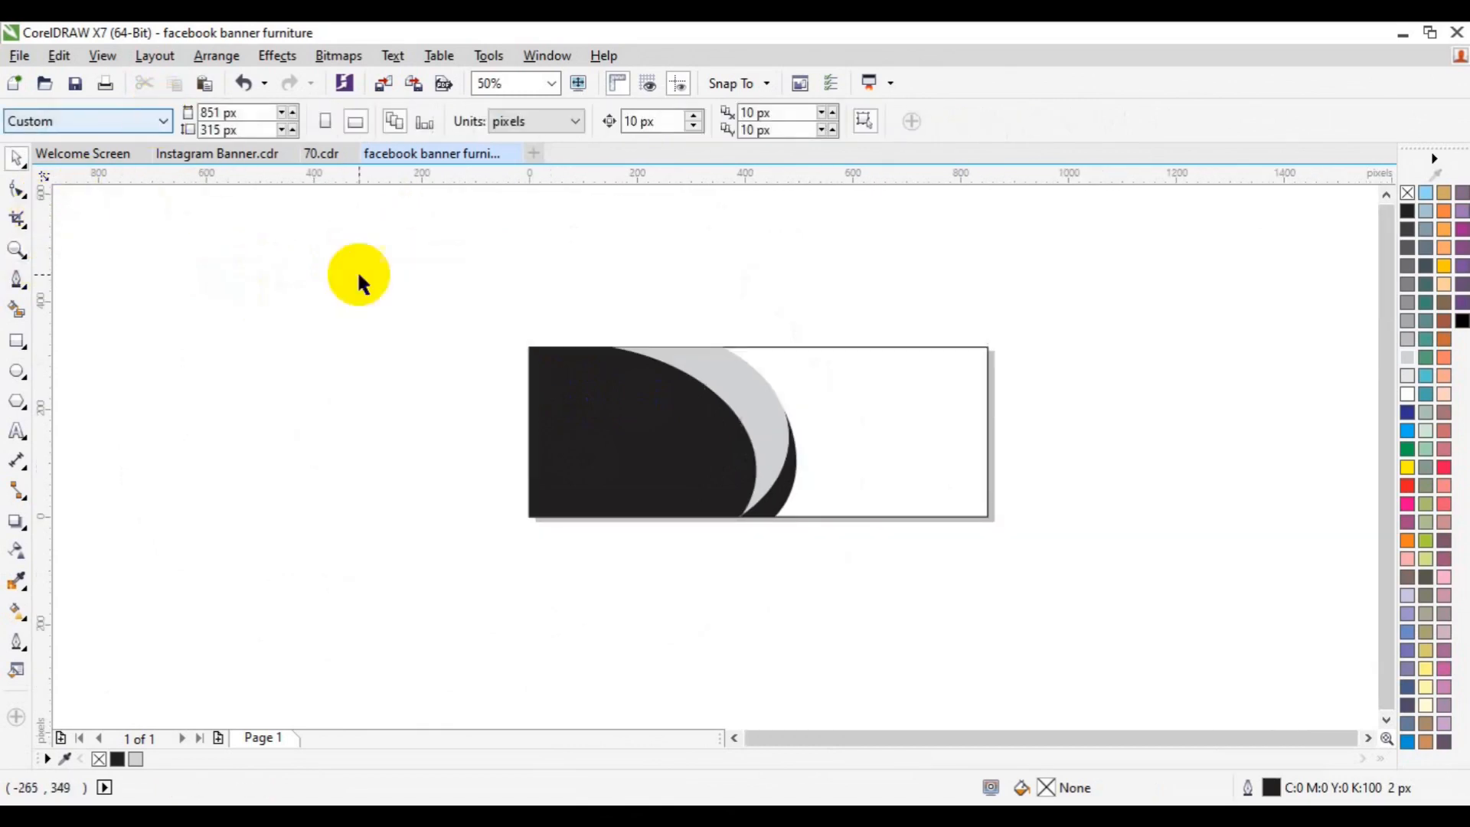
left_click_drag(322, 285, 847, 536)
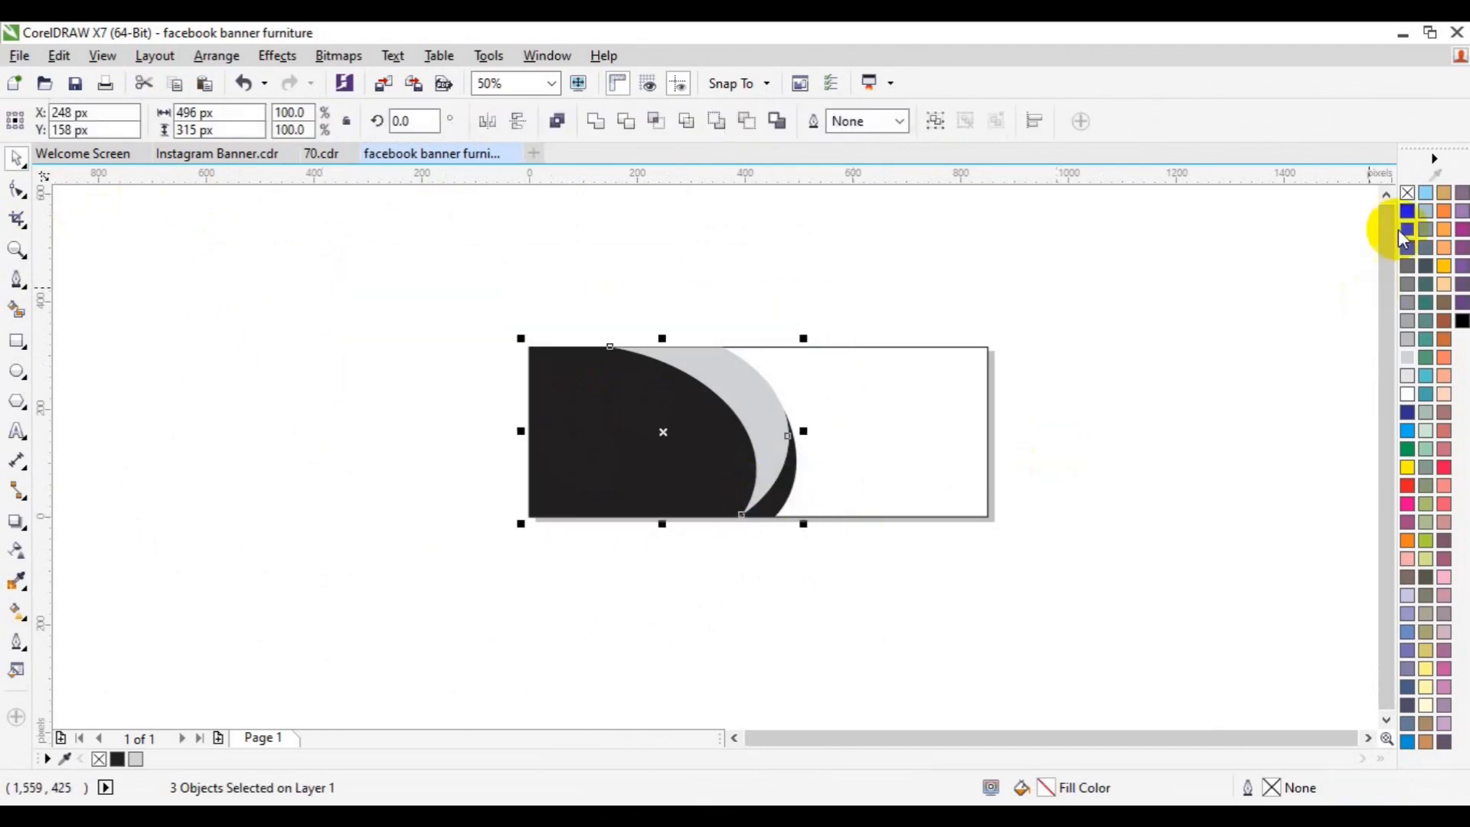
left_click(788, 499)
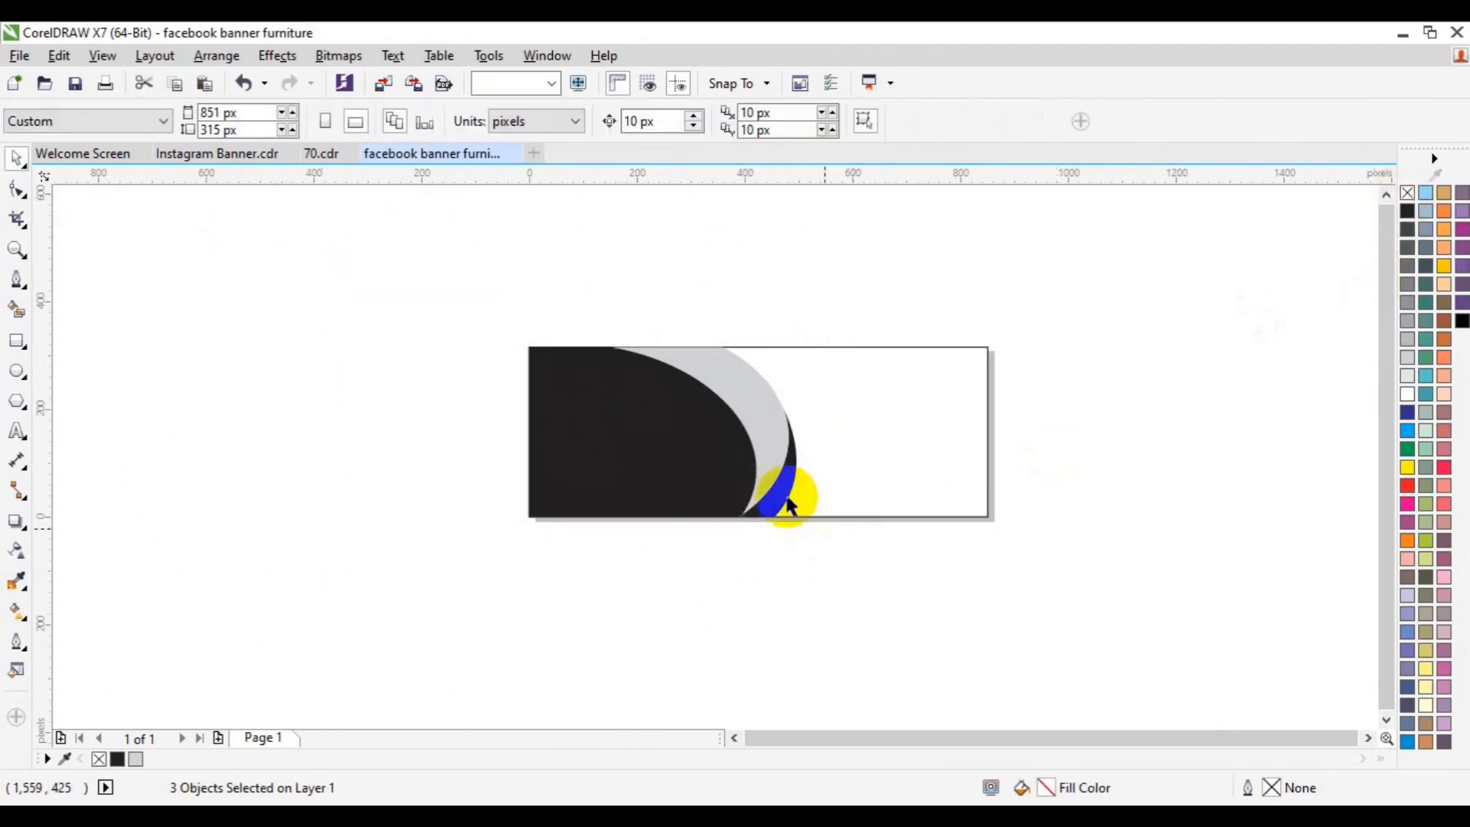
left_click(1406, 412)
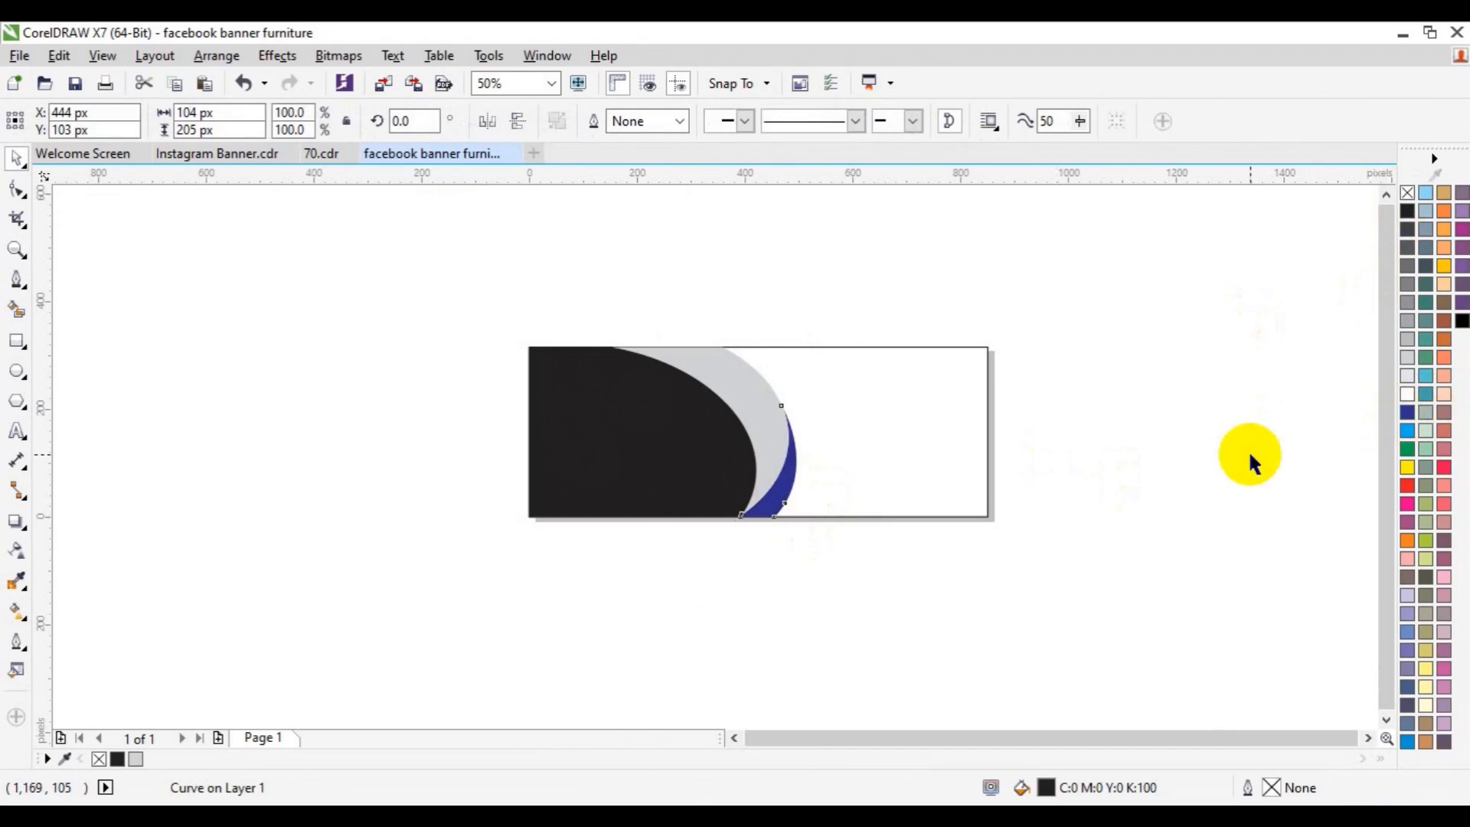
left_click(1248, 449)
key("ctrl+s")
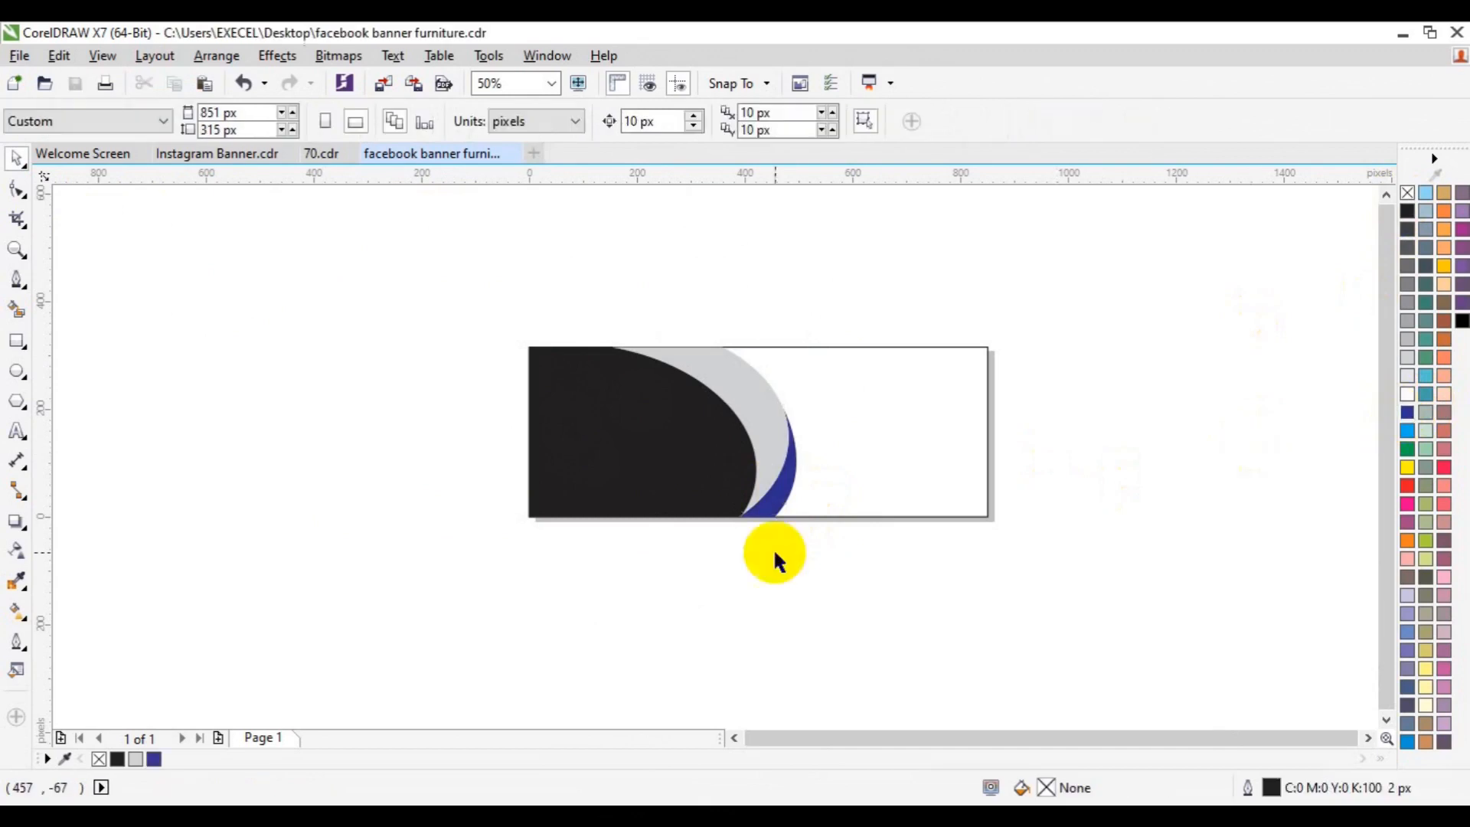
- Draw an ellipse about 382 × 472 px over the banner's lower-right corner and offset a copy rotated to about 306.6°
left_click(21, 368)
left_click_drag(898, 374, 1103, 630)
left_click(999, 501)
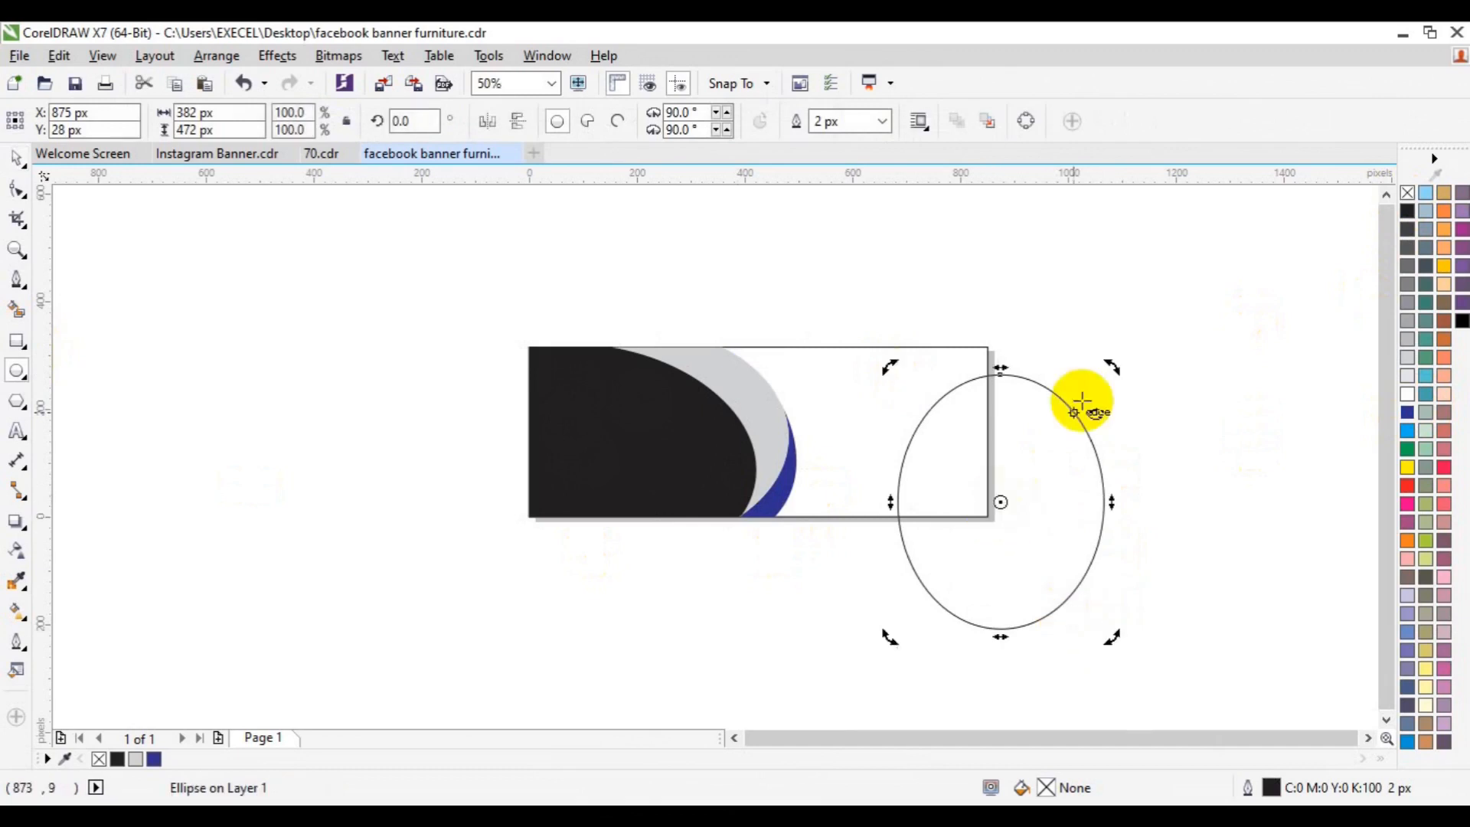
left_click_drag(1114, 366, 1185, 508)
key("space")
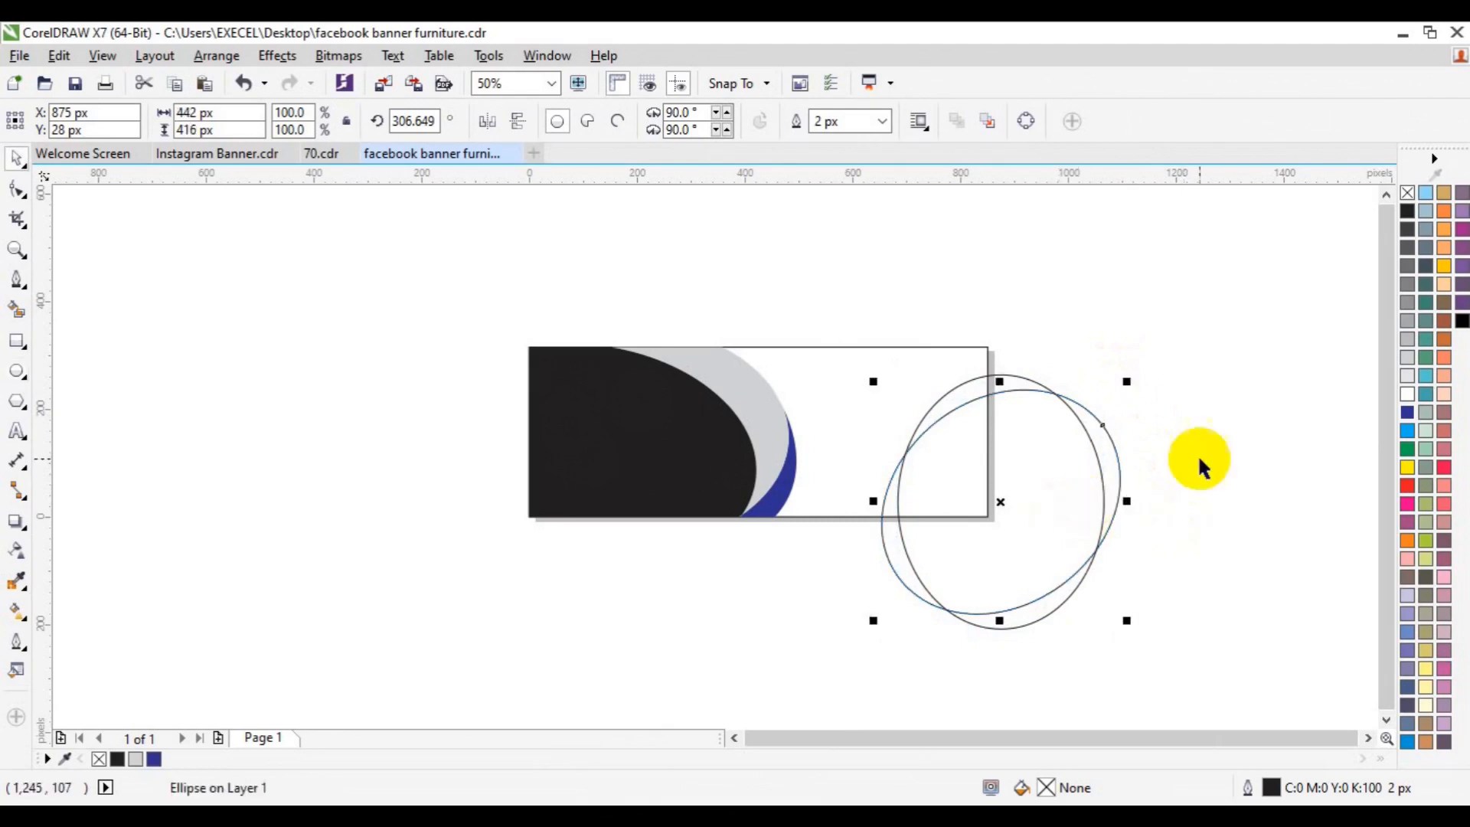
left_click_drag(1044, 429, 1065, 444)
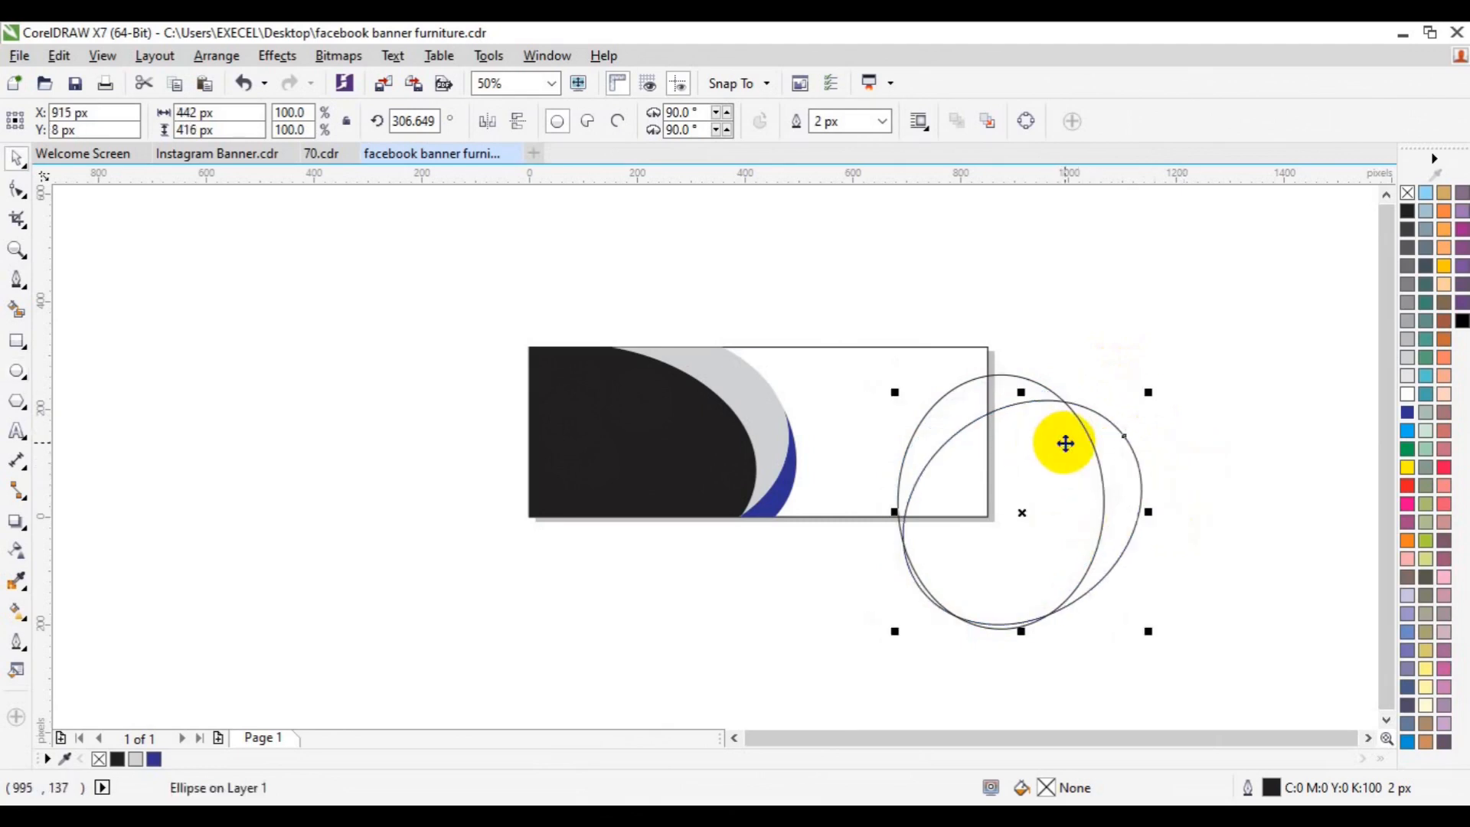
- Move both new ellipses together to about X 971 px, Y 106 px, overlapping the banner's right edge
left_click(1007, 392, "shift")
left_click_drag(1007, 392, 1017, 406)
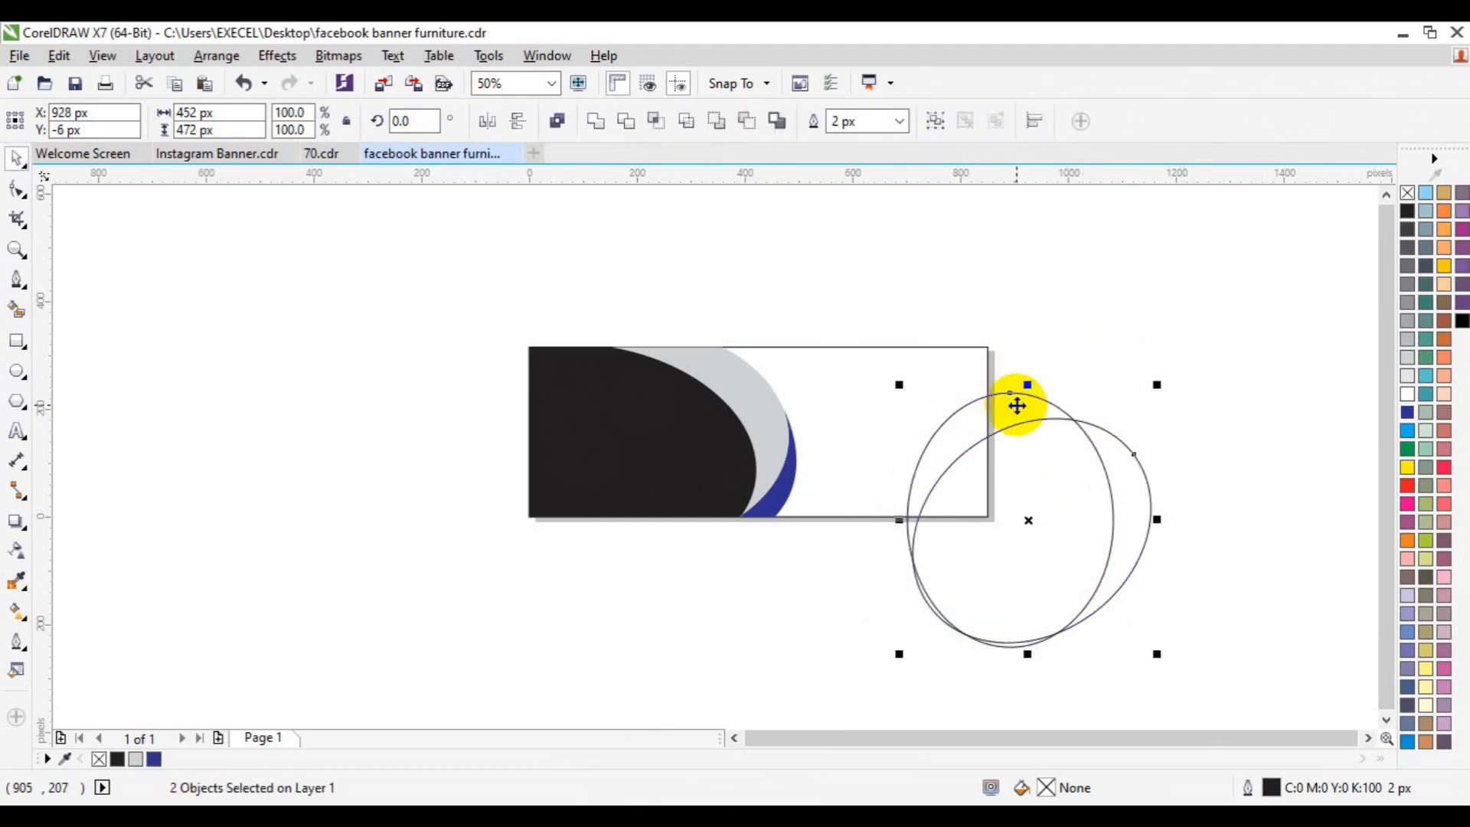
left_click_drag(1017, 406, 1041, 343)
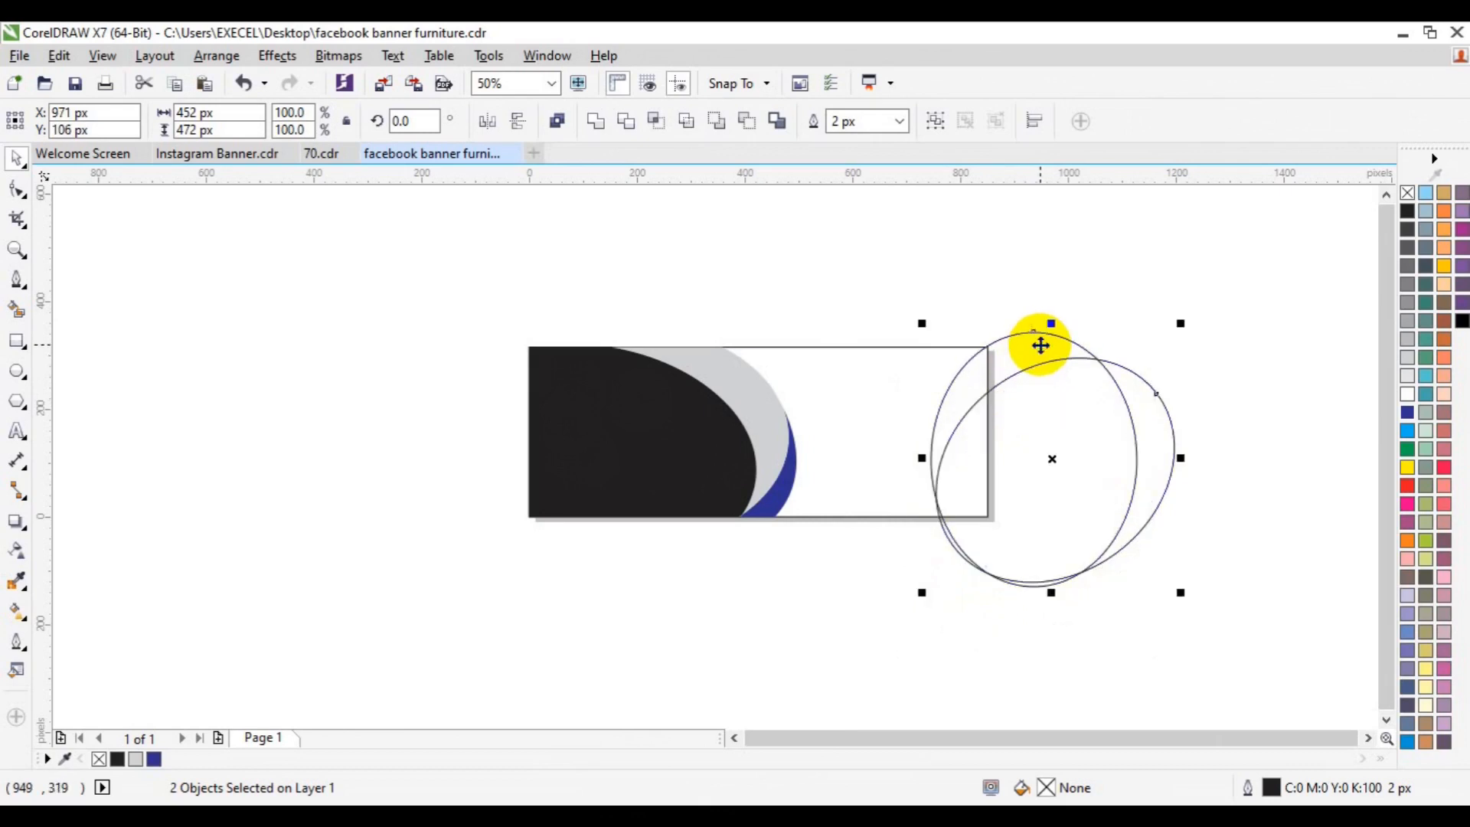
- Enlarge the two overlapping ellipses together to about 519 × 542 px and align them with the banner's upper-right corner at about X 1,017 px, Y 94 px
left_click_drag(1176, 592, 1196, 609)
left_click_drag(1054, 463, 1071, 475)
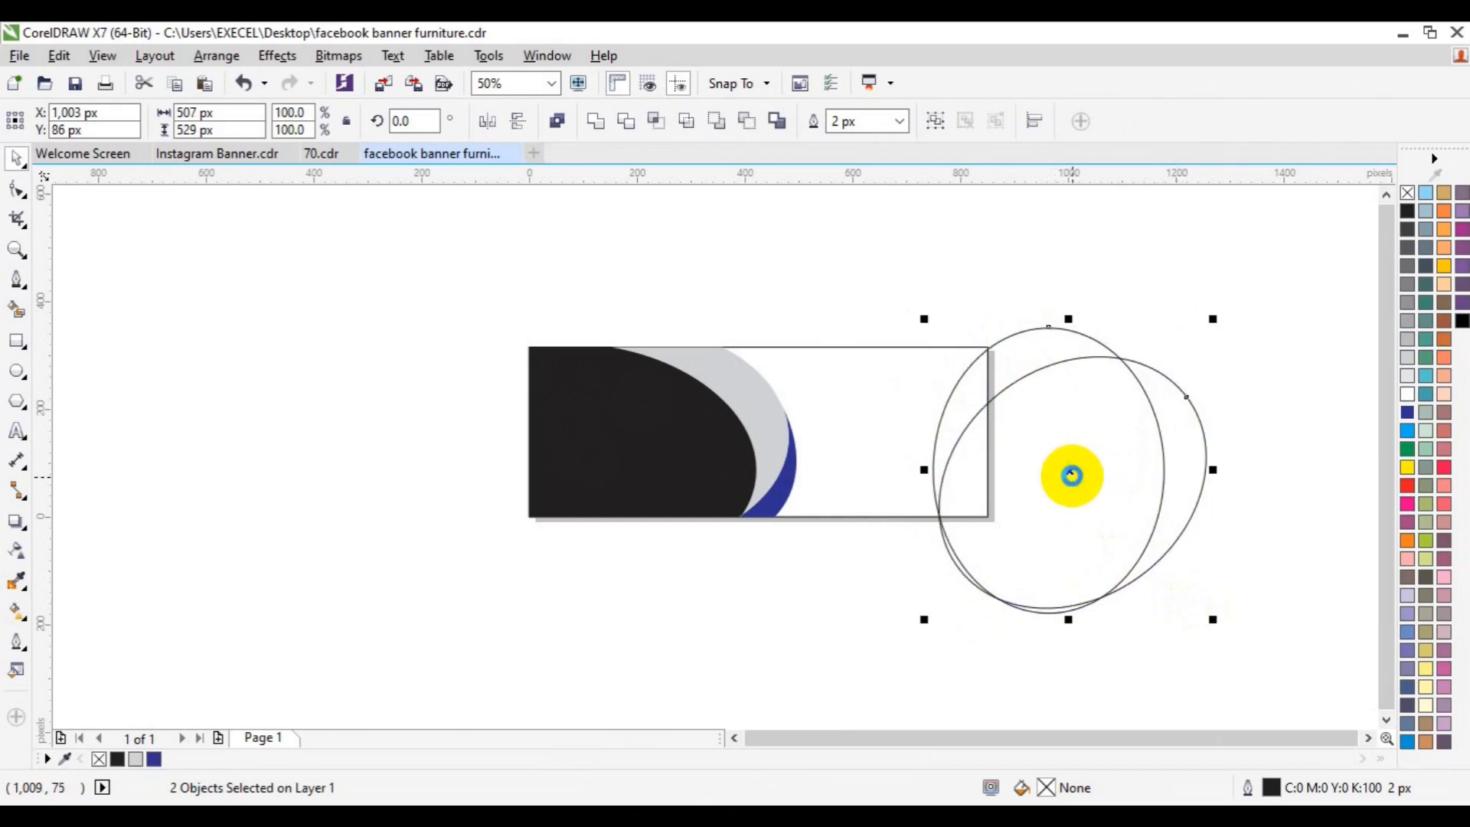
left_click_drag(1217, 618, 1220, 624)
key("Right")
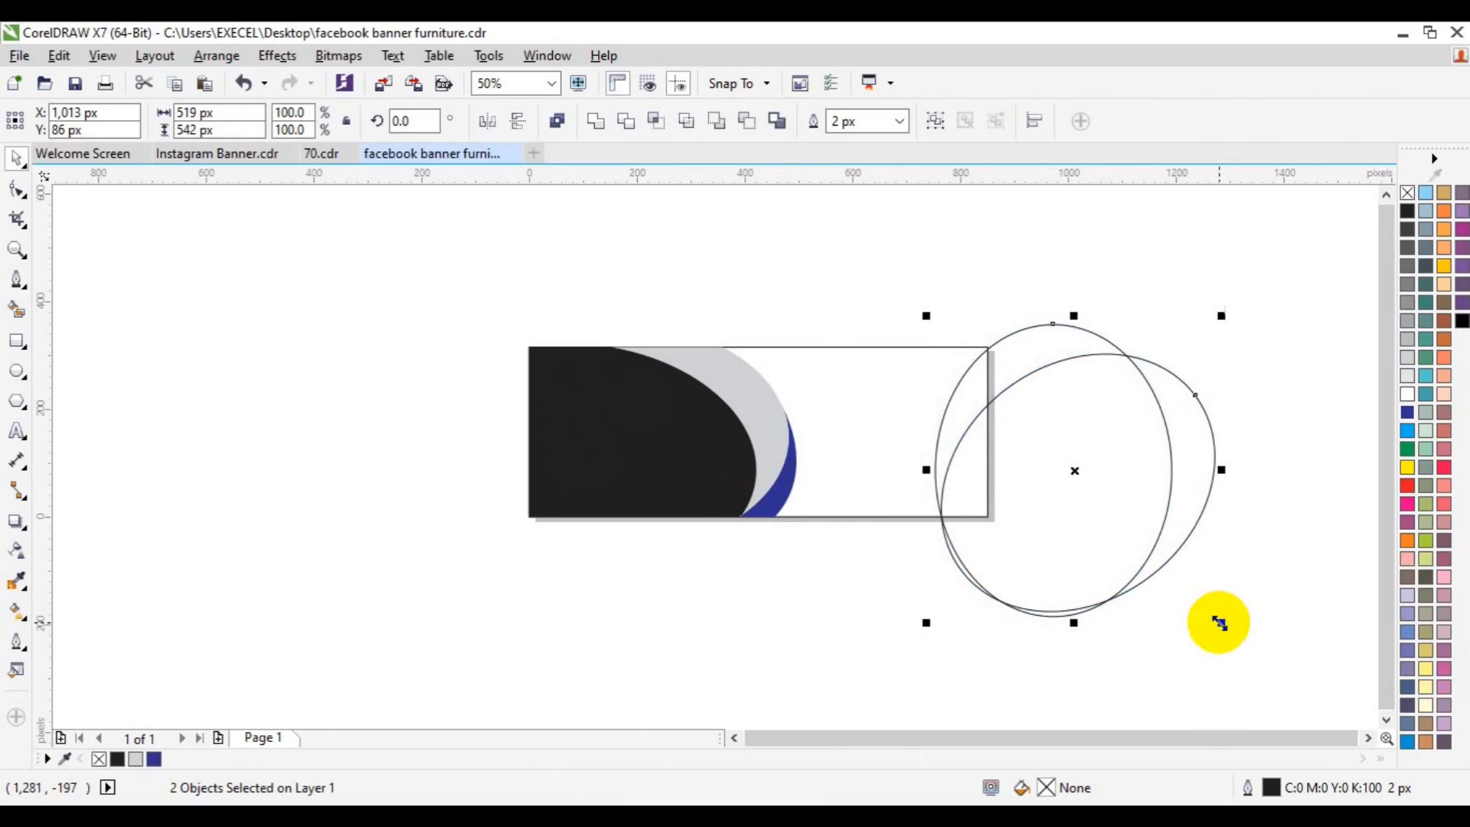
left_click(16, 249)
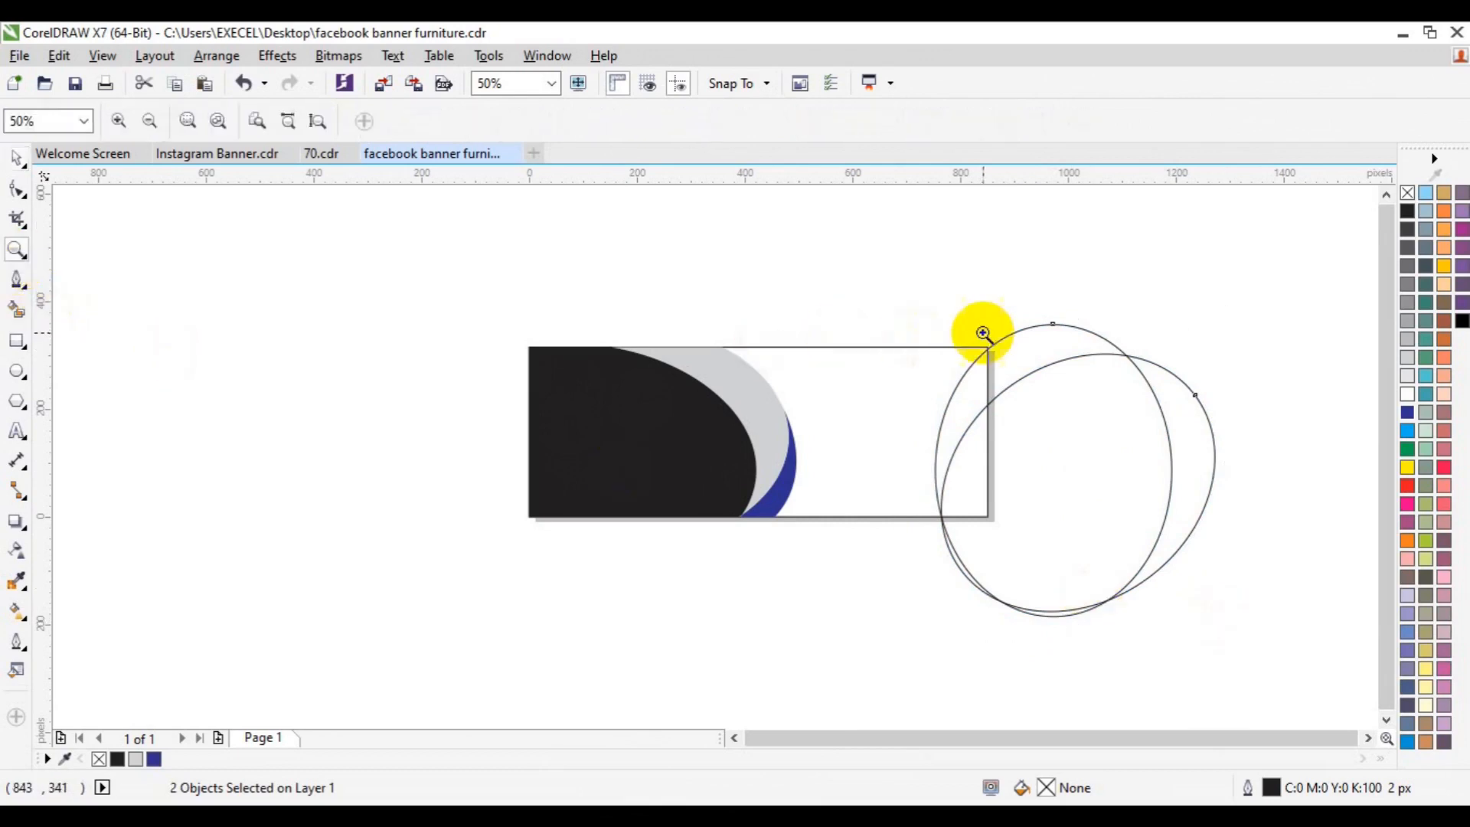
left_click(982, 333)
key("space")
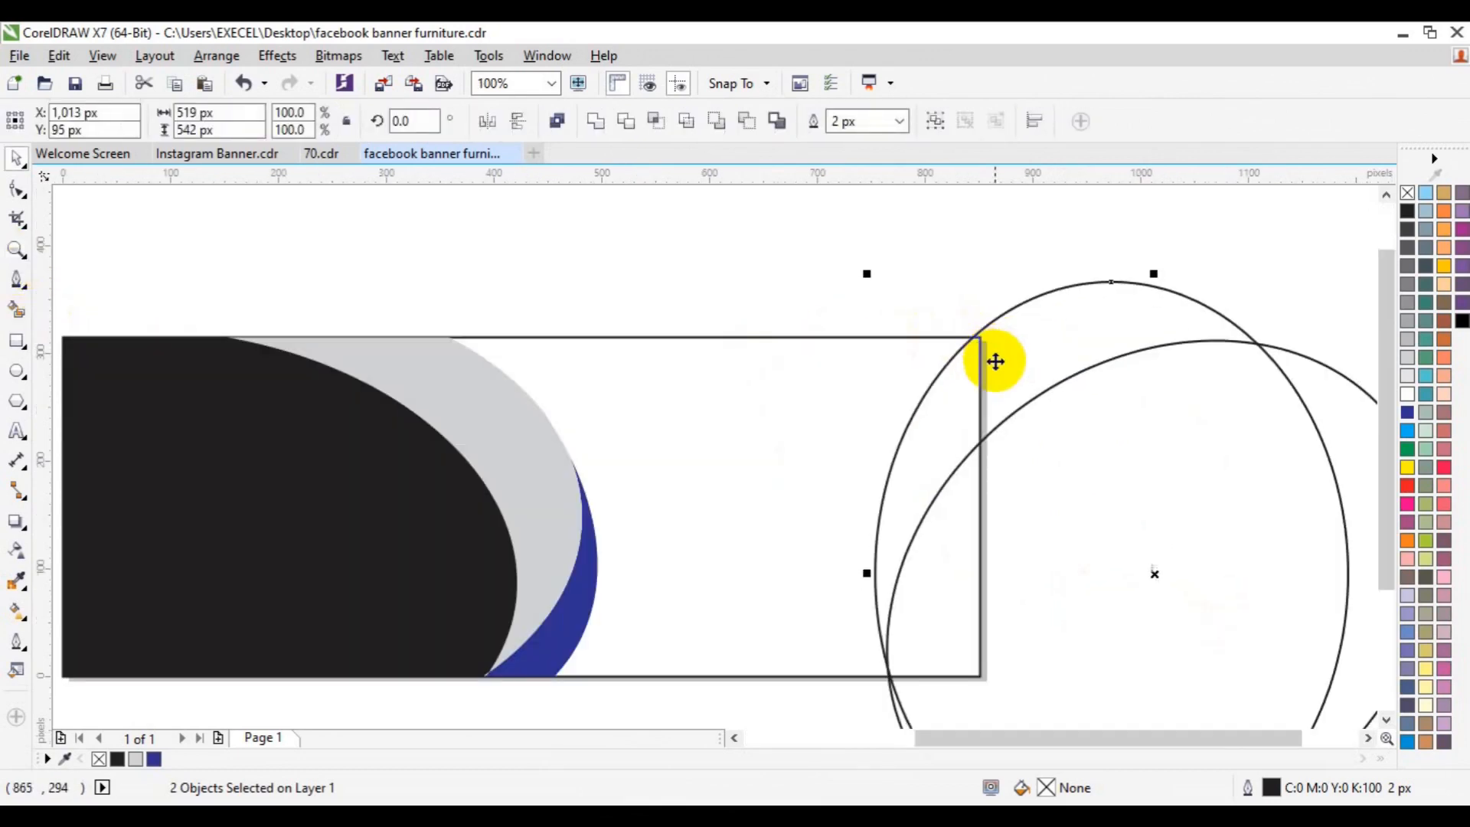
left_click_drag(997, 369, 1000, 368)
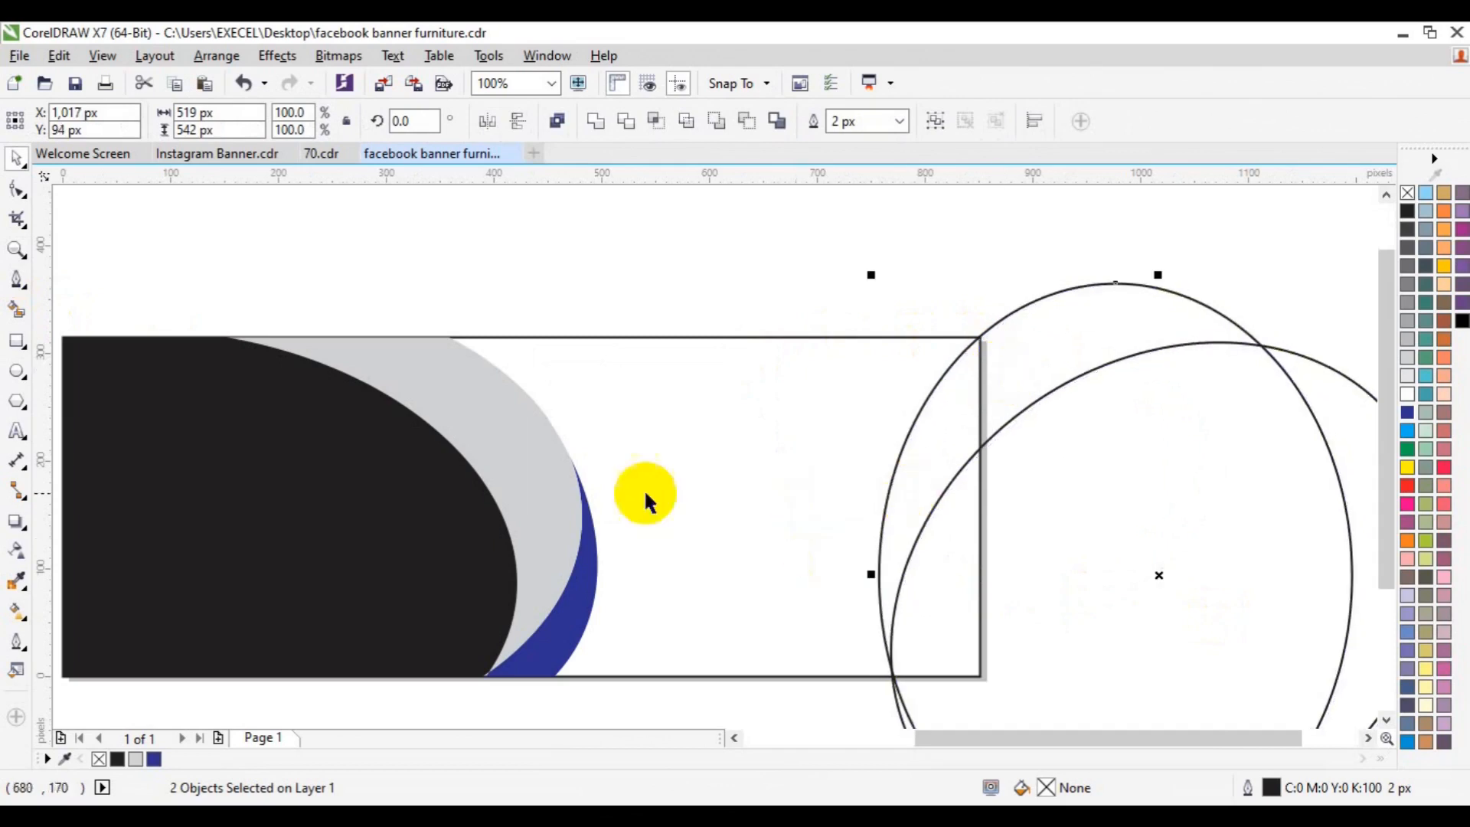
- Smart-fill the crescent between the two ellipses inside the banner's right edge with black
left_click(18, 311)
left_click(955, 431)
key("space")
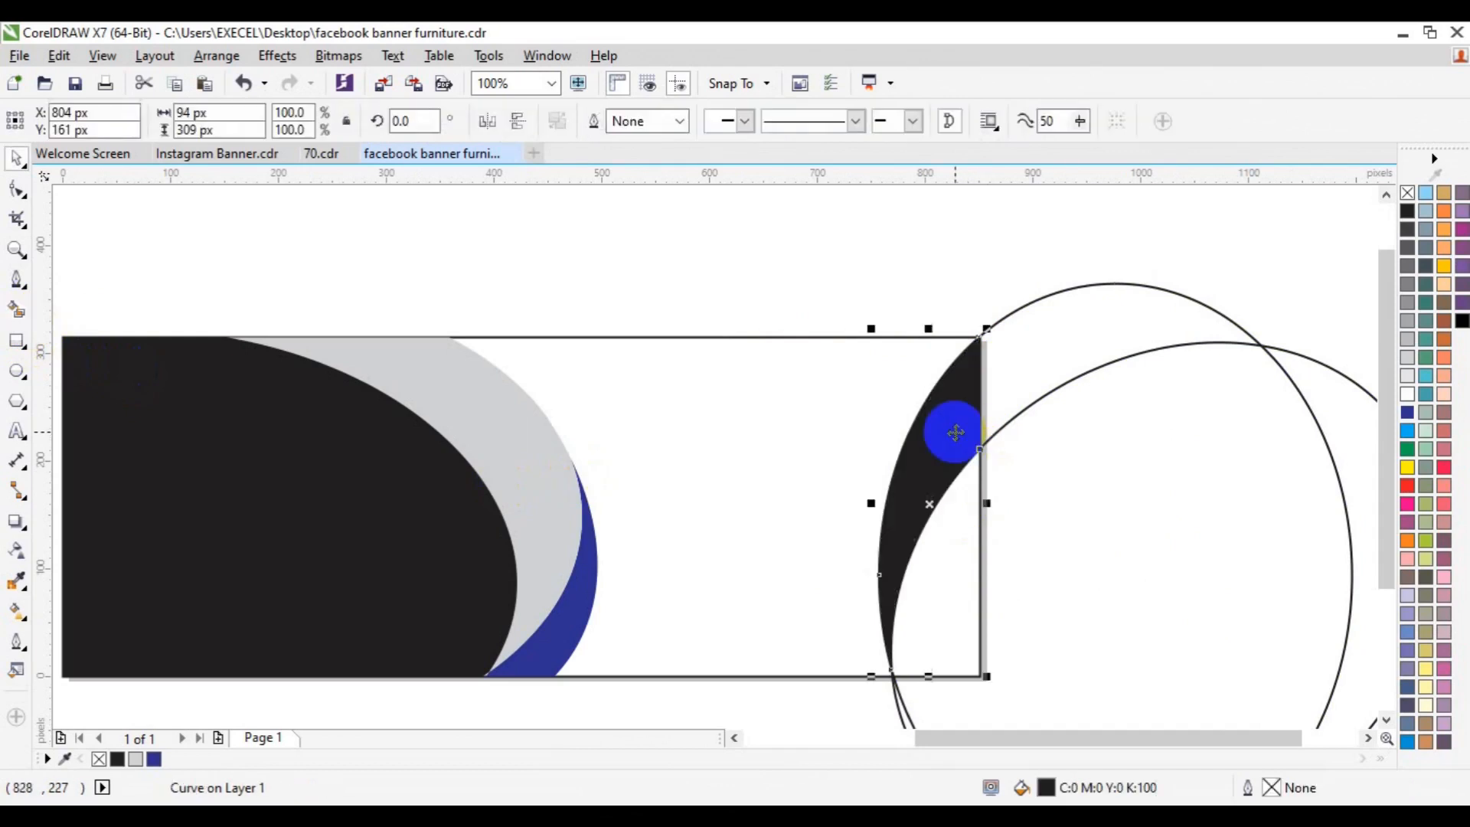
left_click(1080, 337)
key("Delete")
left_click(1082, 376)
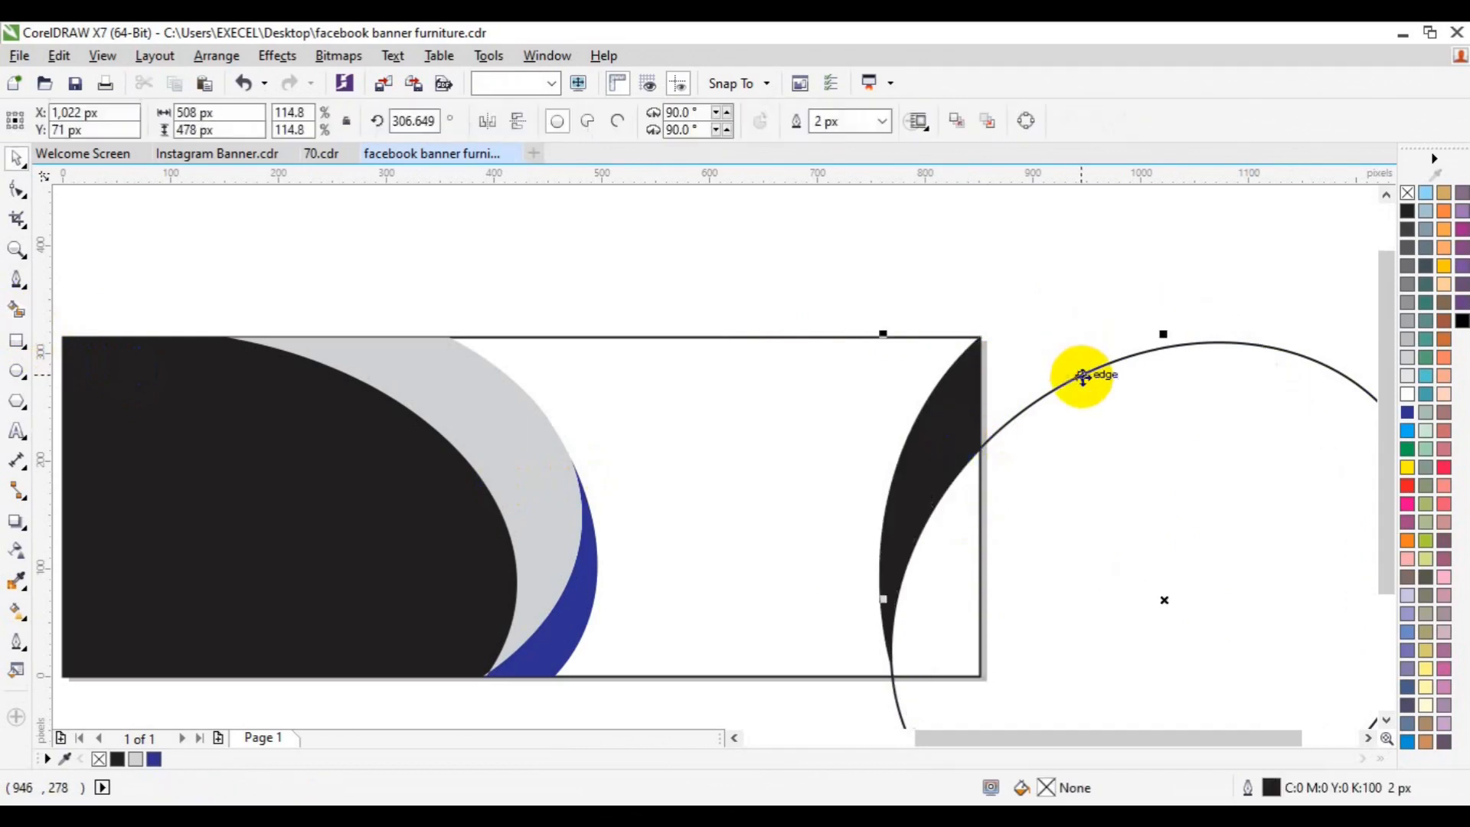
key("Delete")
left_click(16, 279)
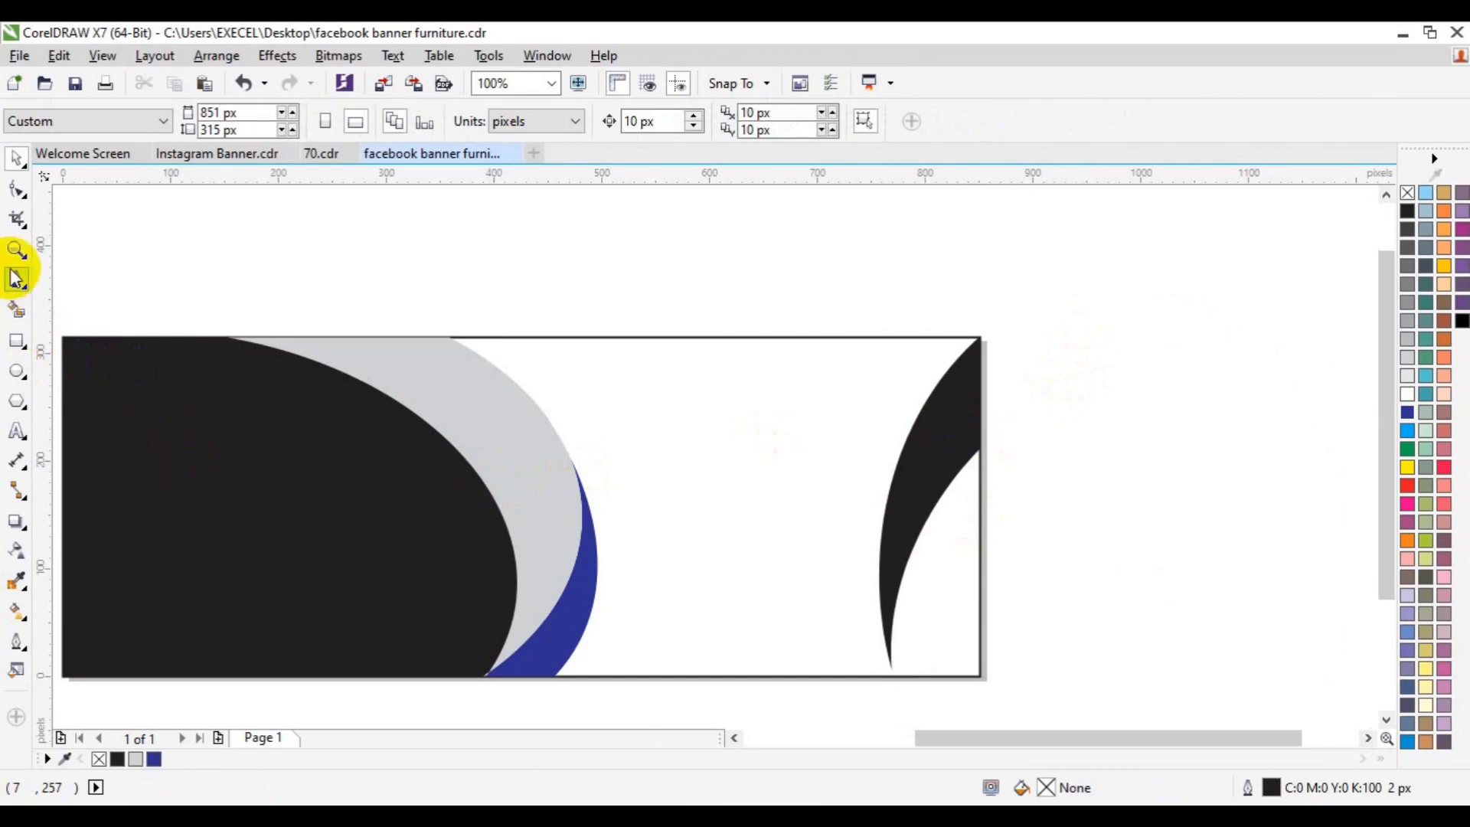
key("ctrl+z")
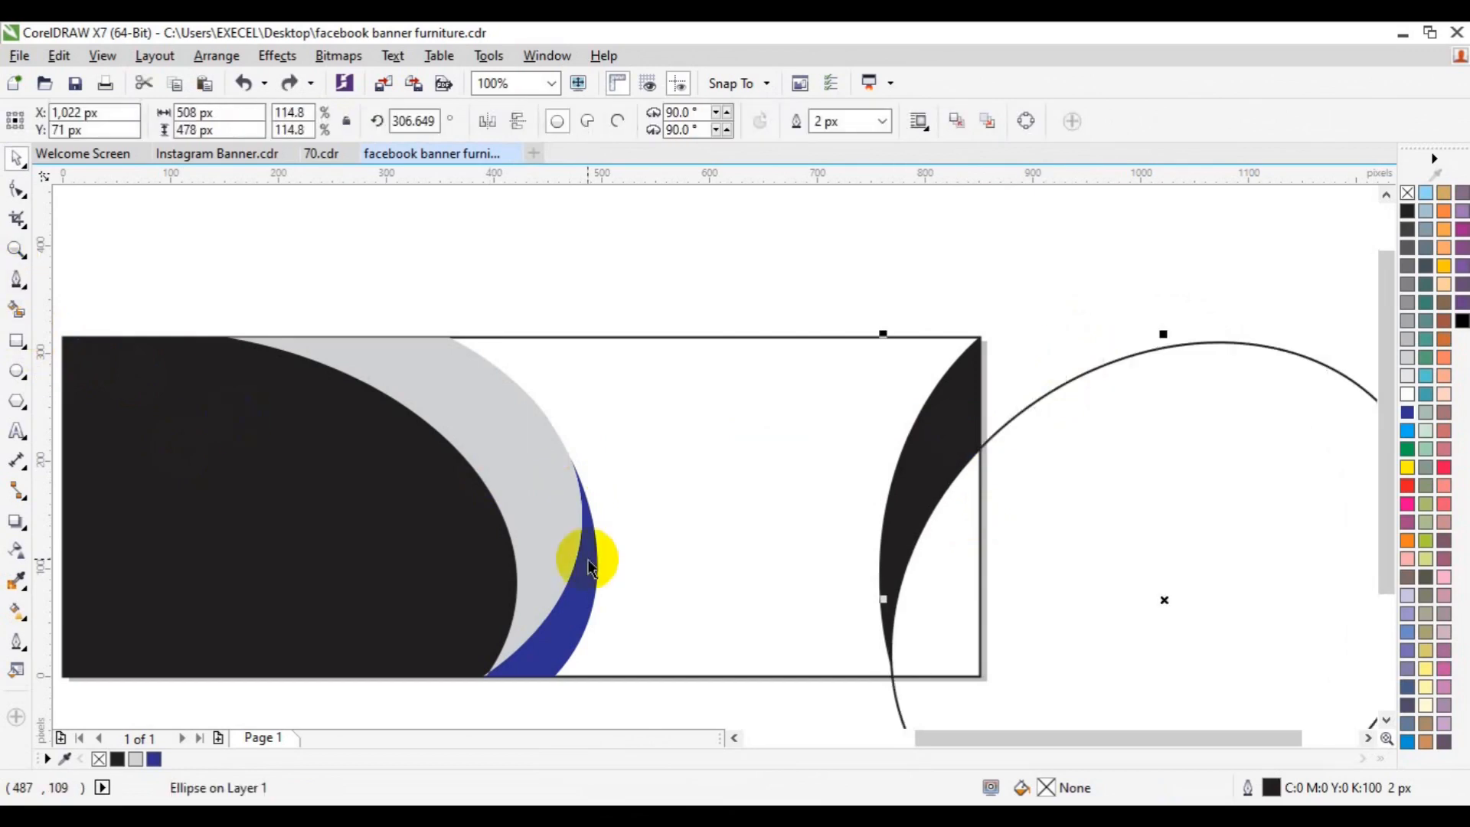
- Place a duplicate of the upright ellipse slightly lower and rotate the tilted ellipse to about 340.5°
left_click(17, 248)
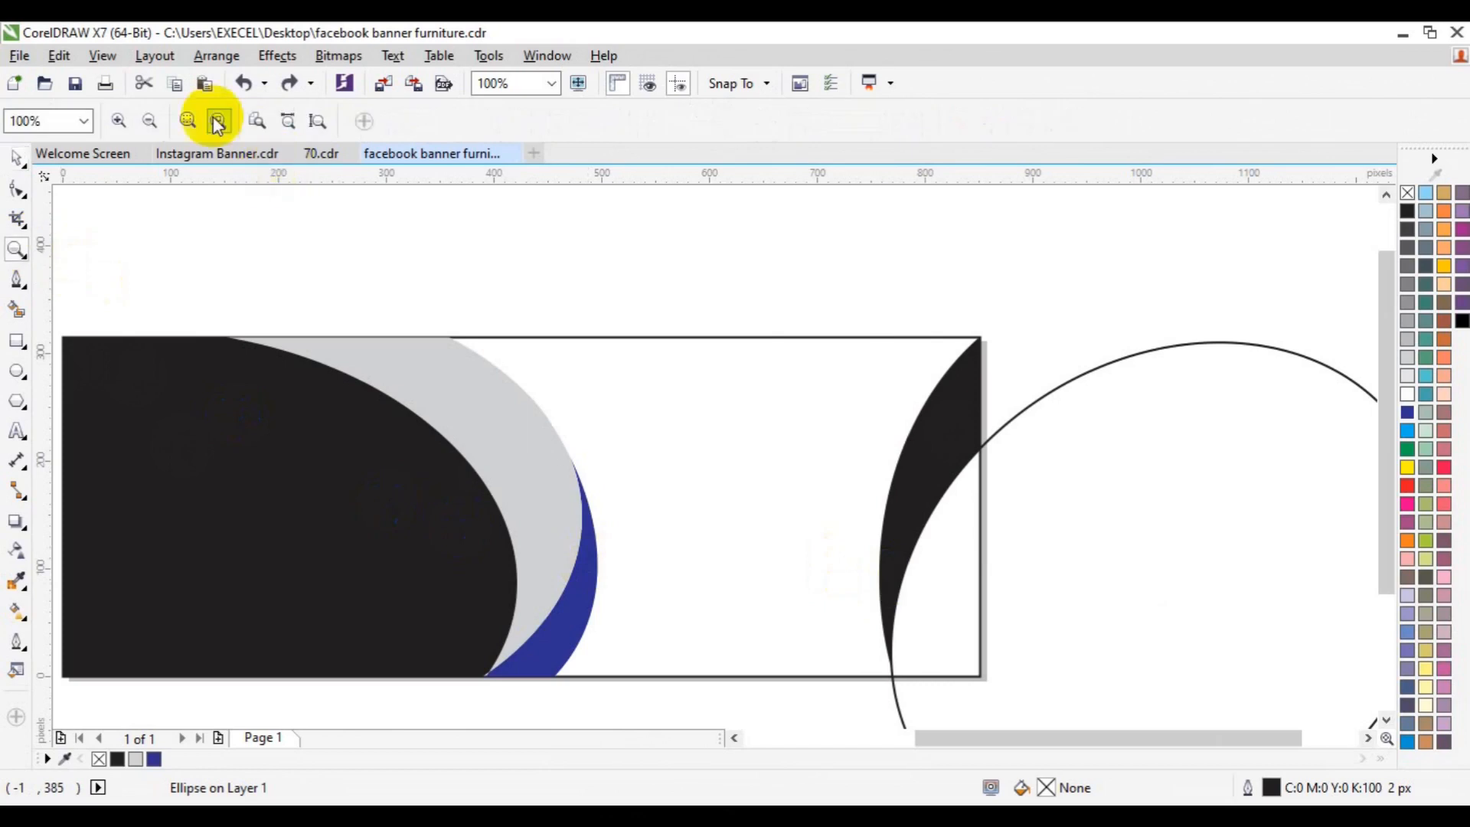
left_click(149, 123)
key("space")
key("ctrl+d")
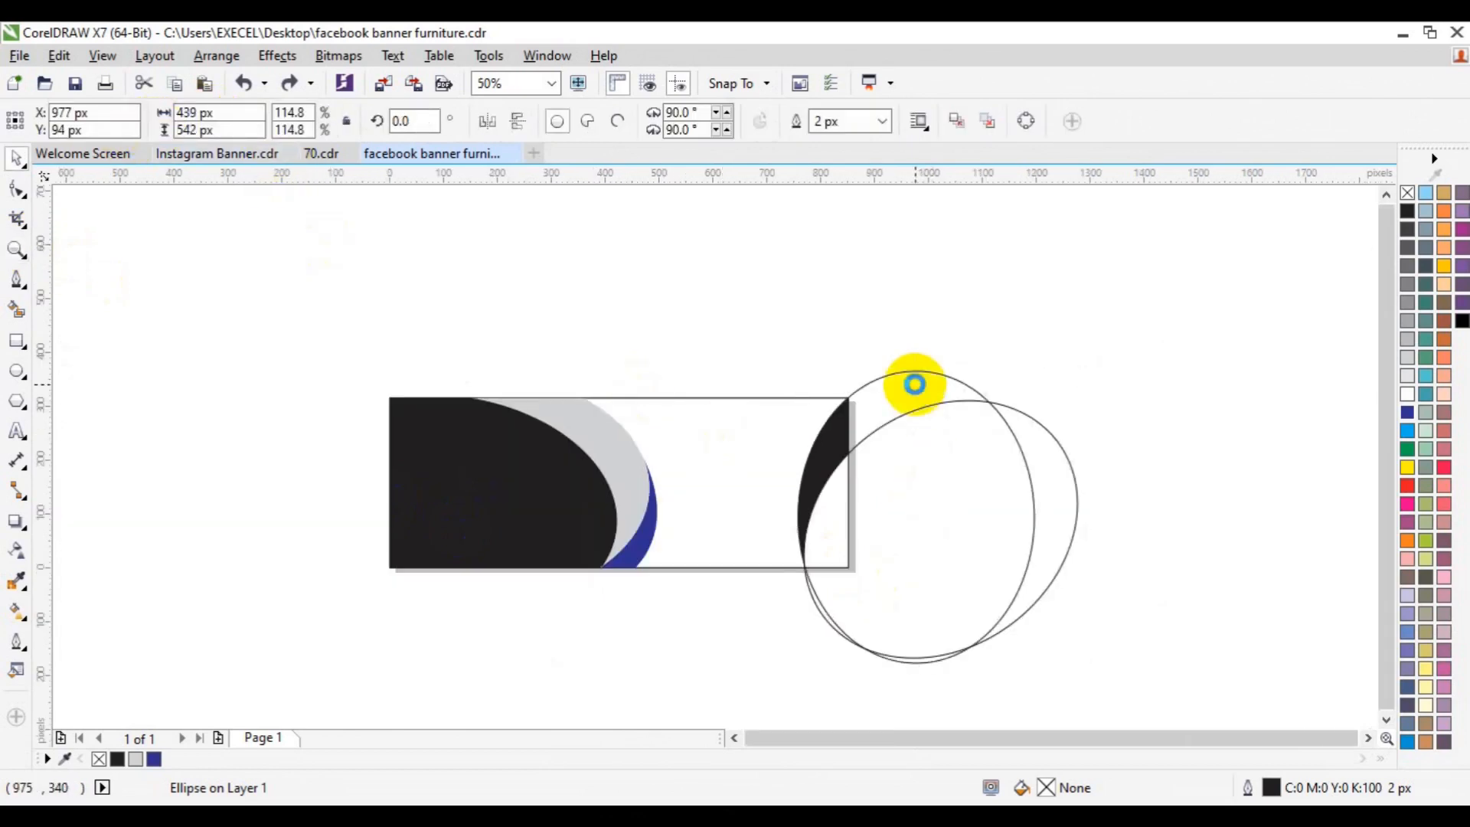
left_click_drag(919, 384, 926, 434)
left_click(942, 515)
left_click_drag(1079, 673, 1104, 553)
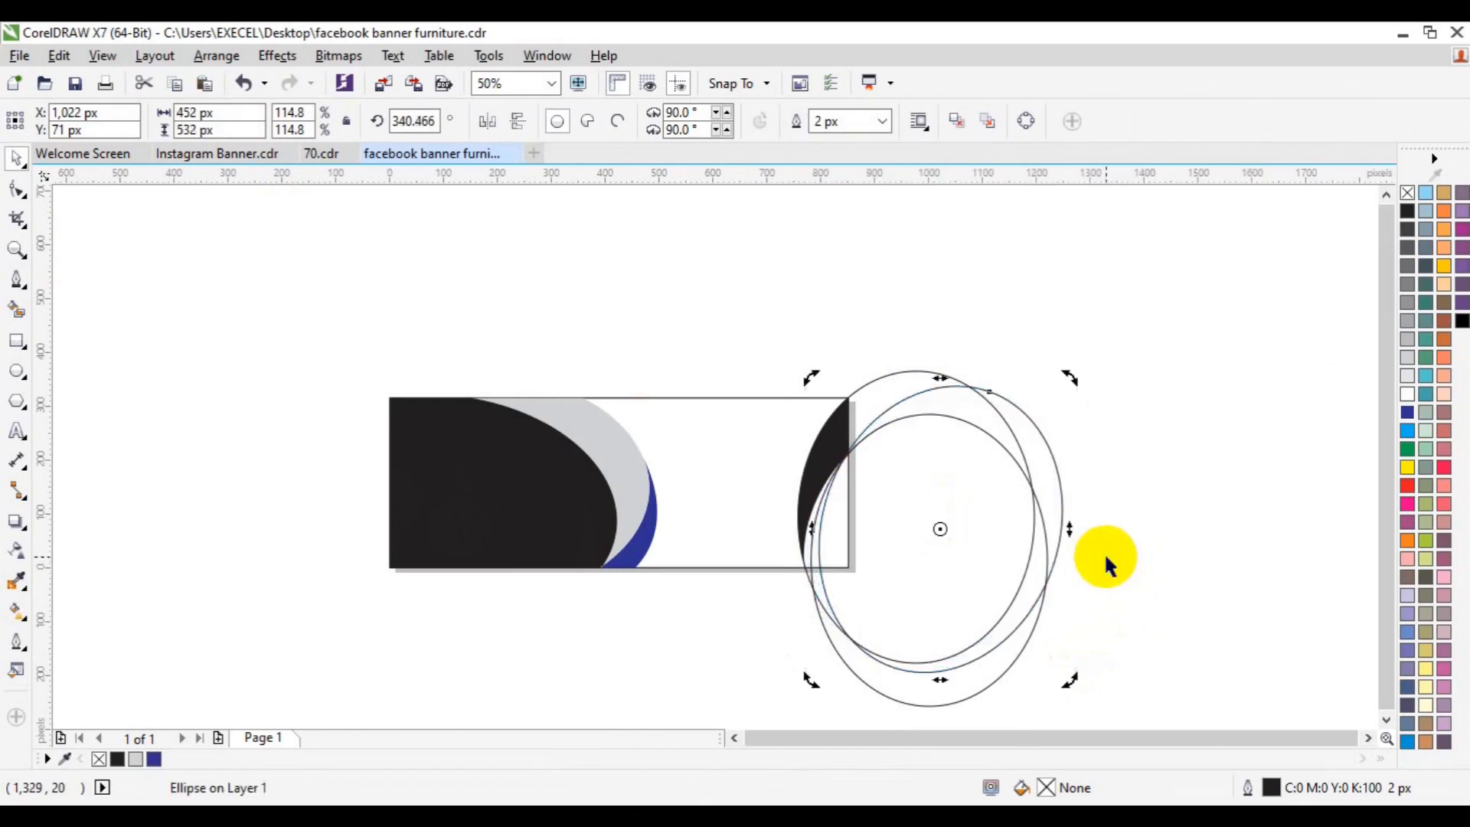
- Smart-fill the thin sliver between the lower ellipse and the tilted ellipse inside the banner with black
key("z")
key("space")
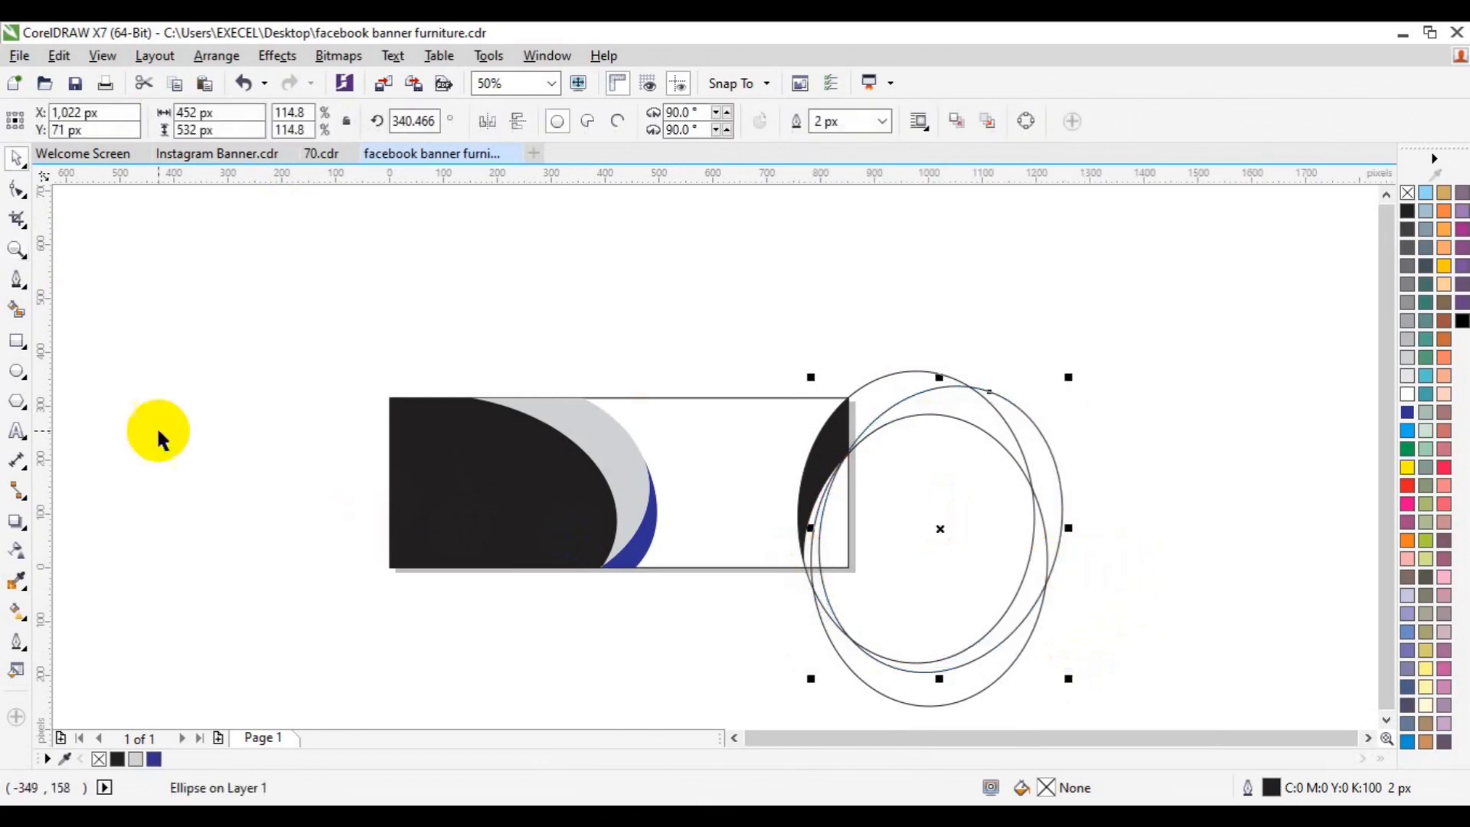
key("z")
left_click(824, 529)
key("space")
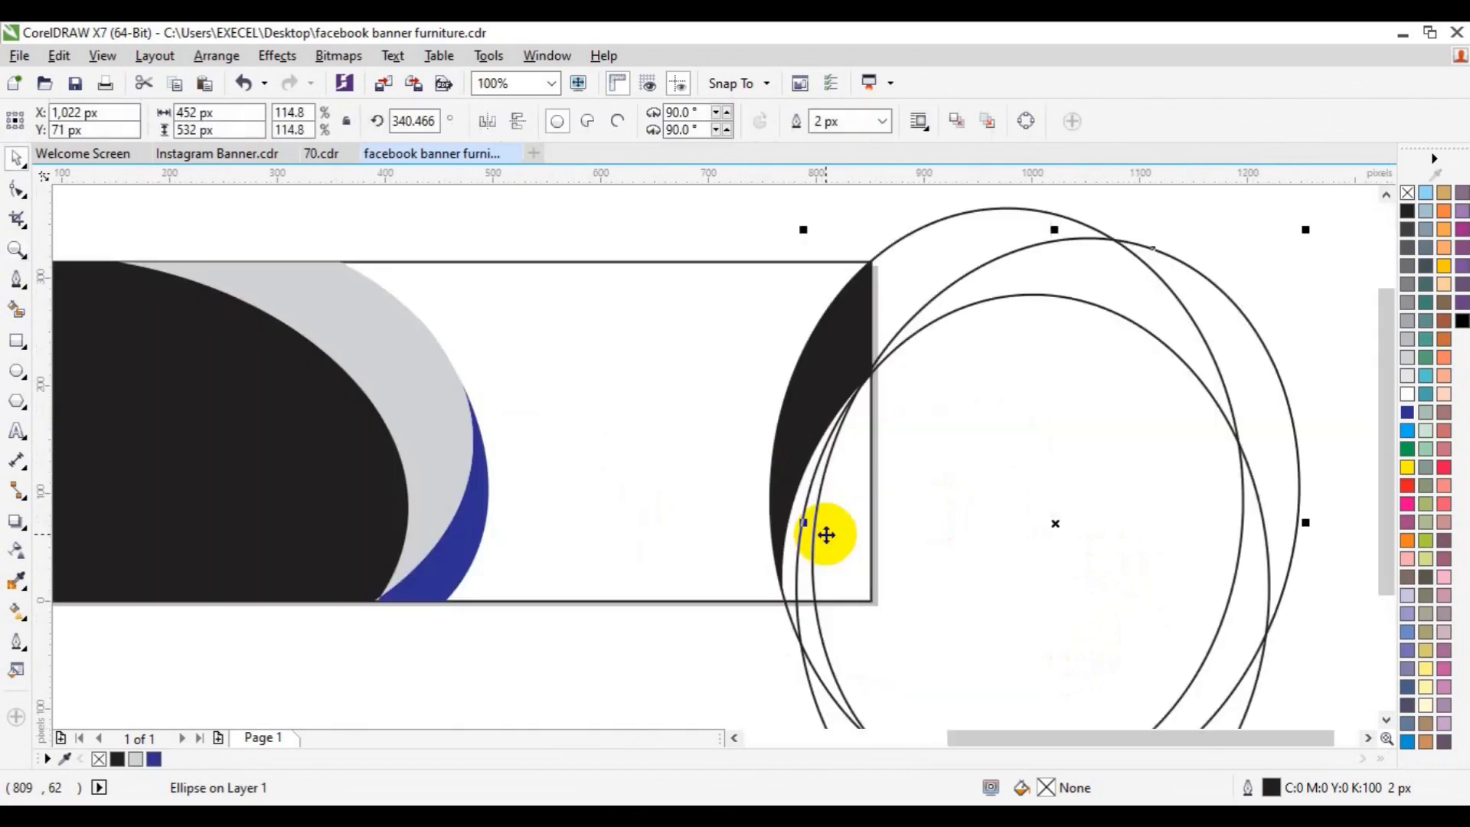
left_click(16, 310)
left_click(802, 572)
key("space")
- Delete the three construction ellipses around the banner's right edge
left_click(1009, 265)
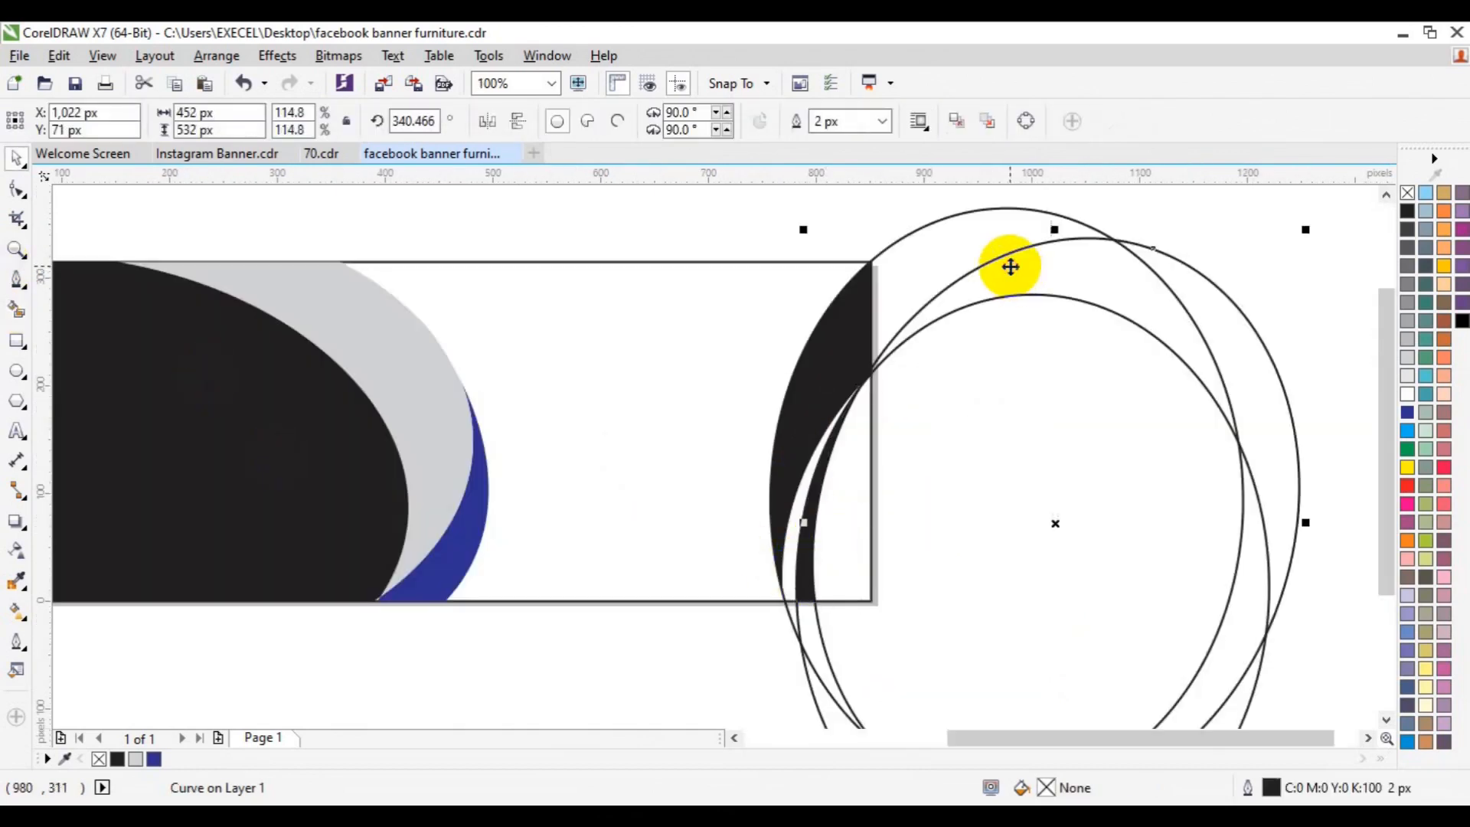
key("Delete")
left_click(1009, 262)
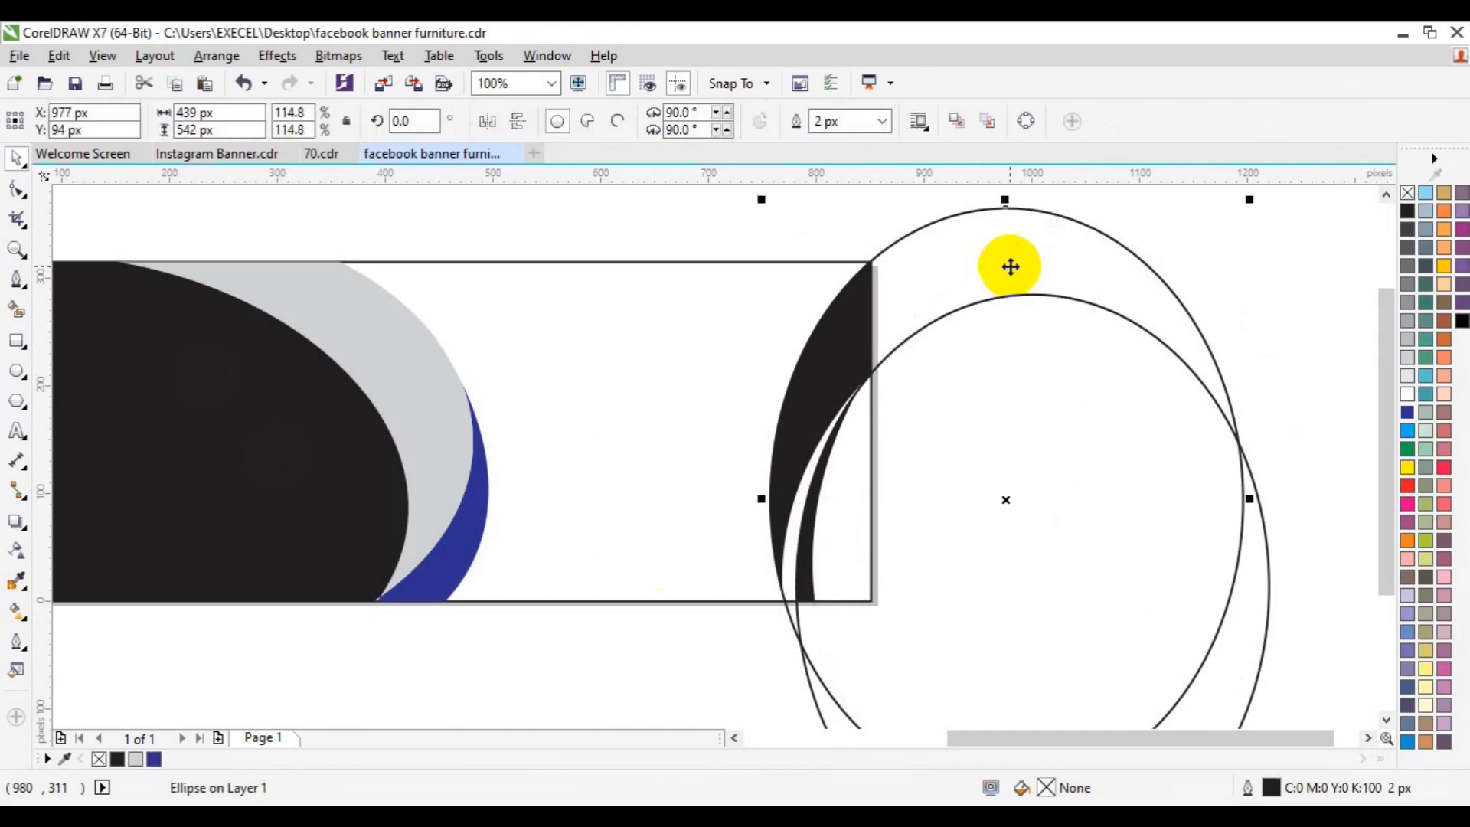
key("Delete")
left_click(1005, 343)
key("Delete")
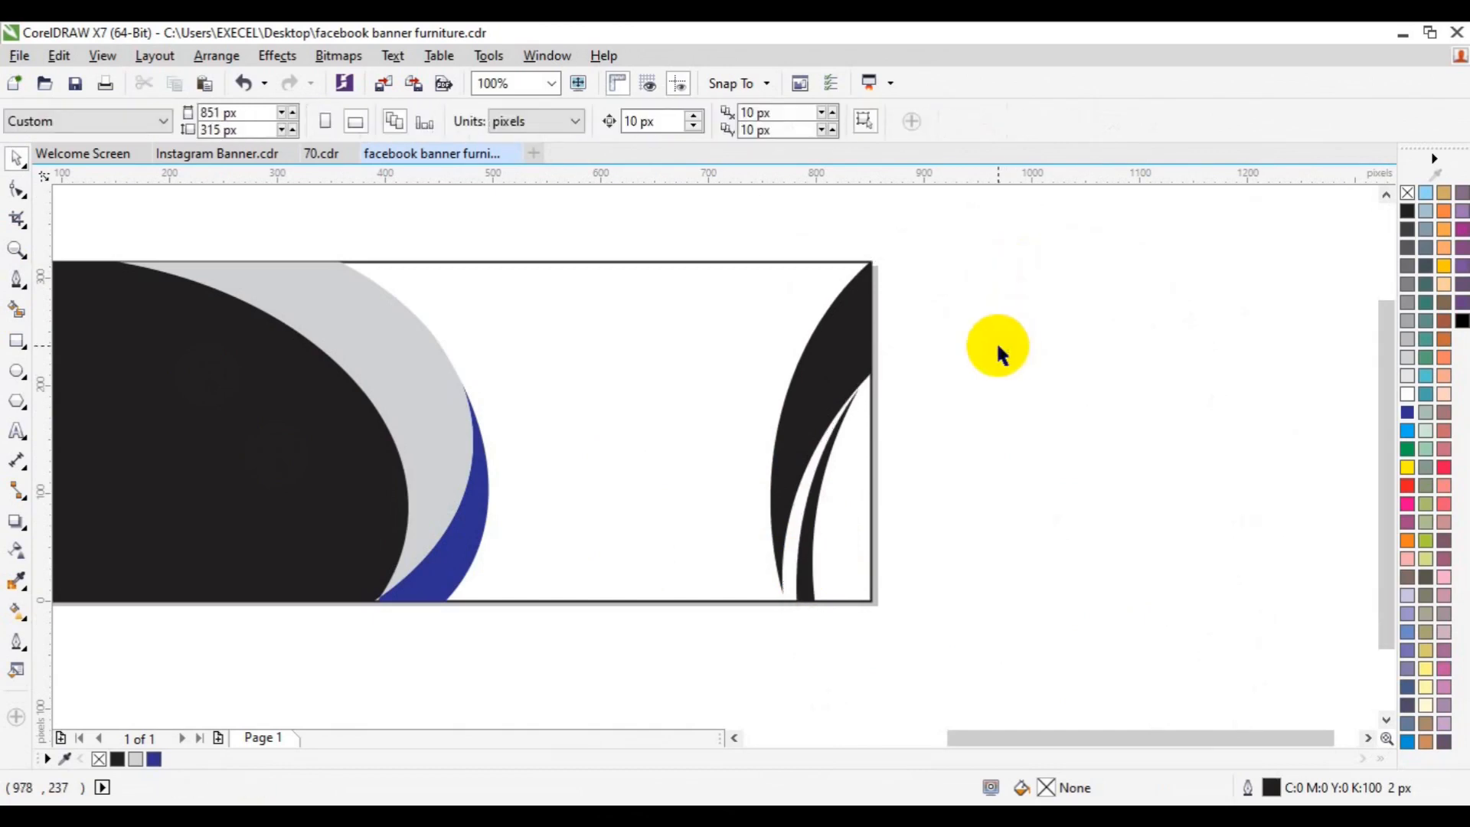
- Draw a circle about 116 px in diameter over the light grey band's outer edge, fill it with 50% black and remove its outline
left_click(16, 249)
left_click(155, 121)
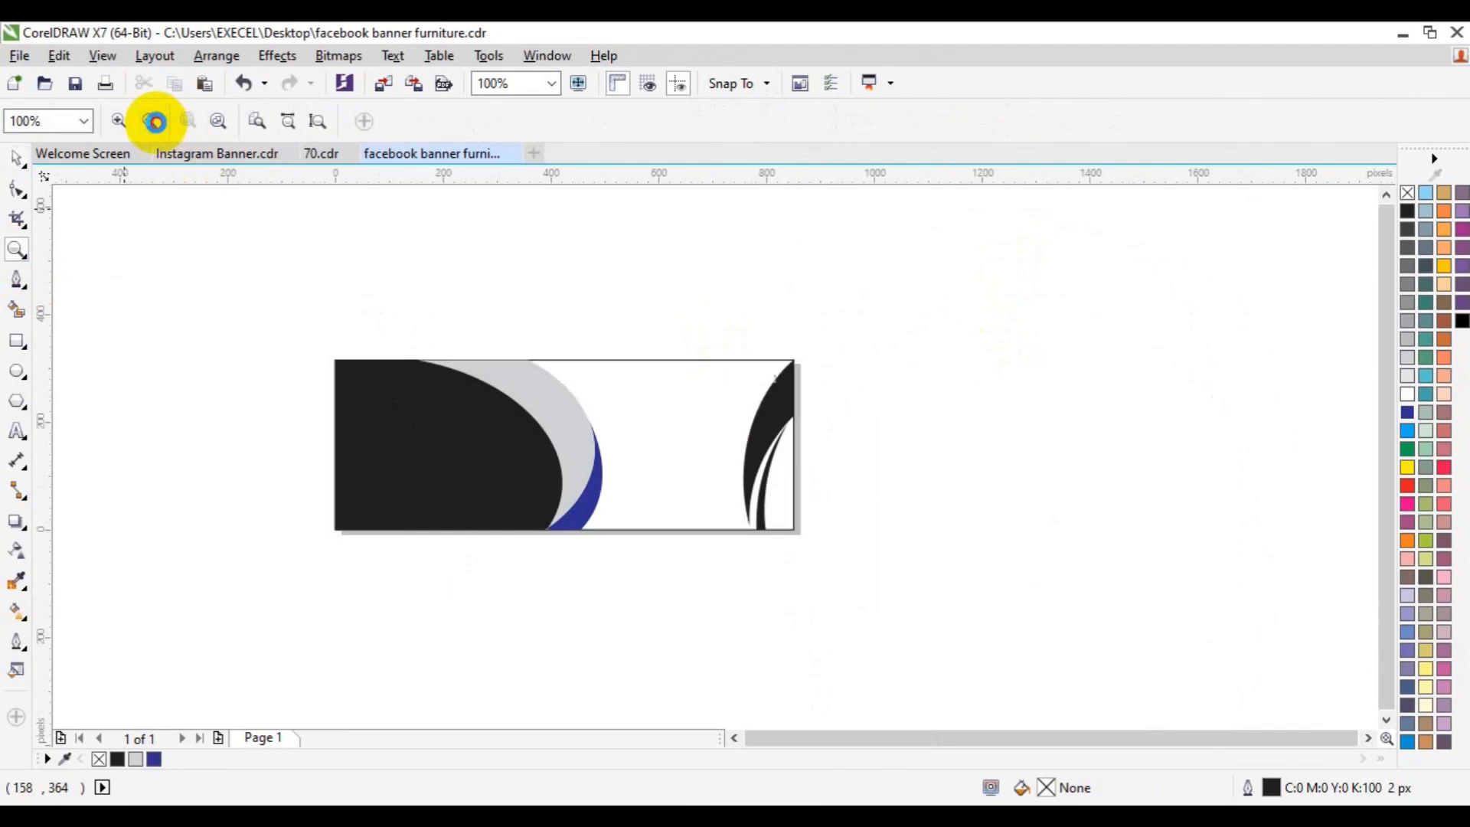
left_click(734, 737)
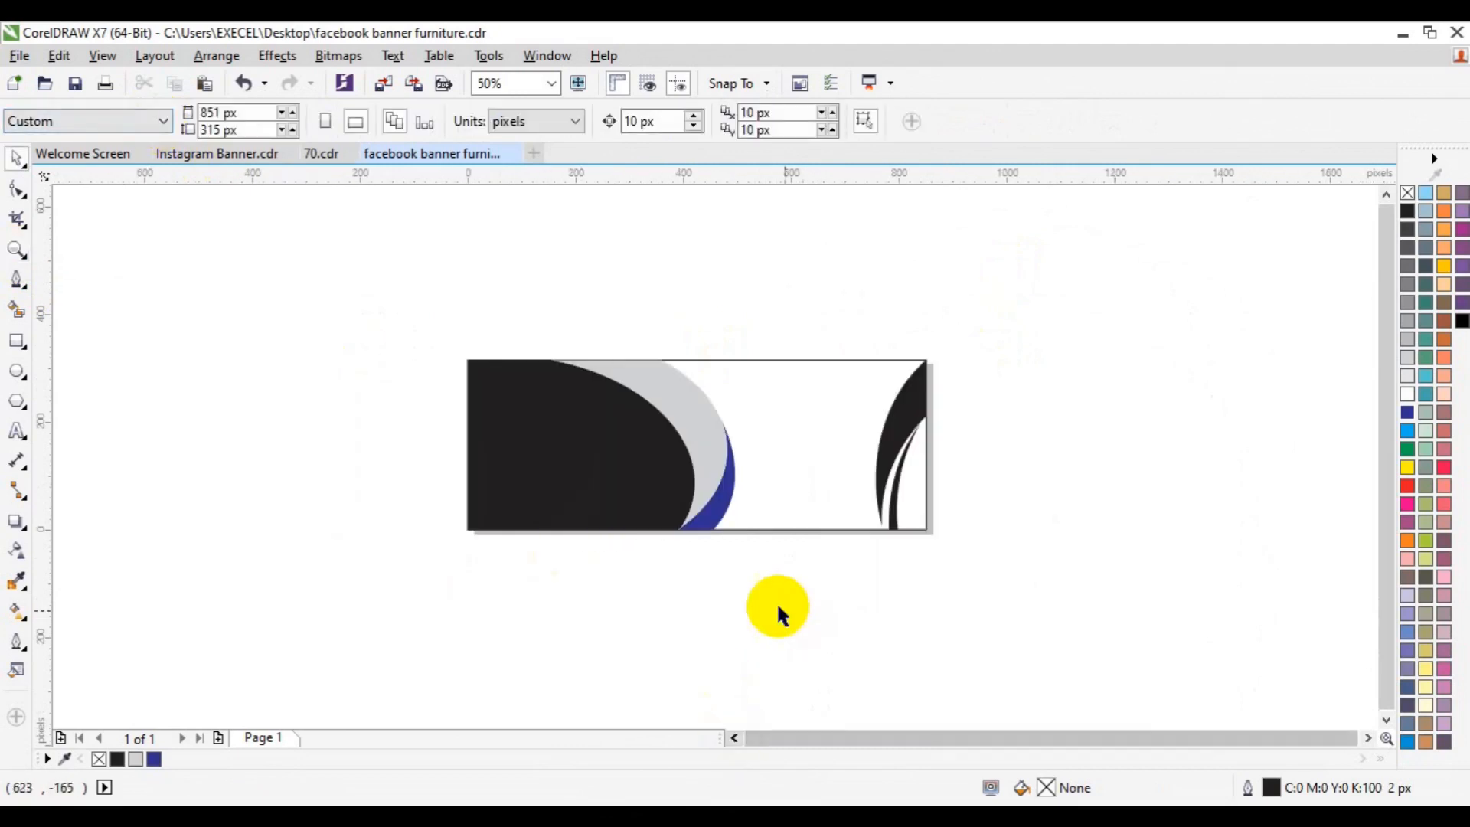
left_click(16, 375)
left_click_drag(695, 380, 757, 423)
key("space")
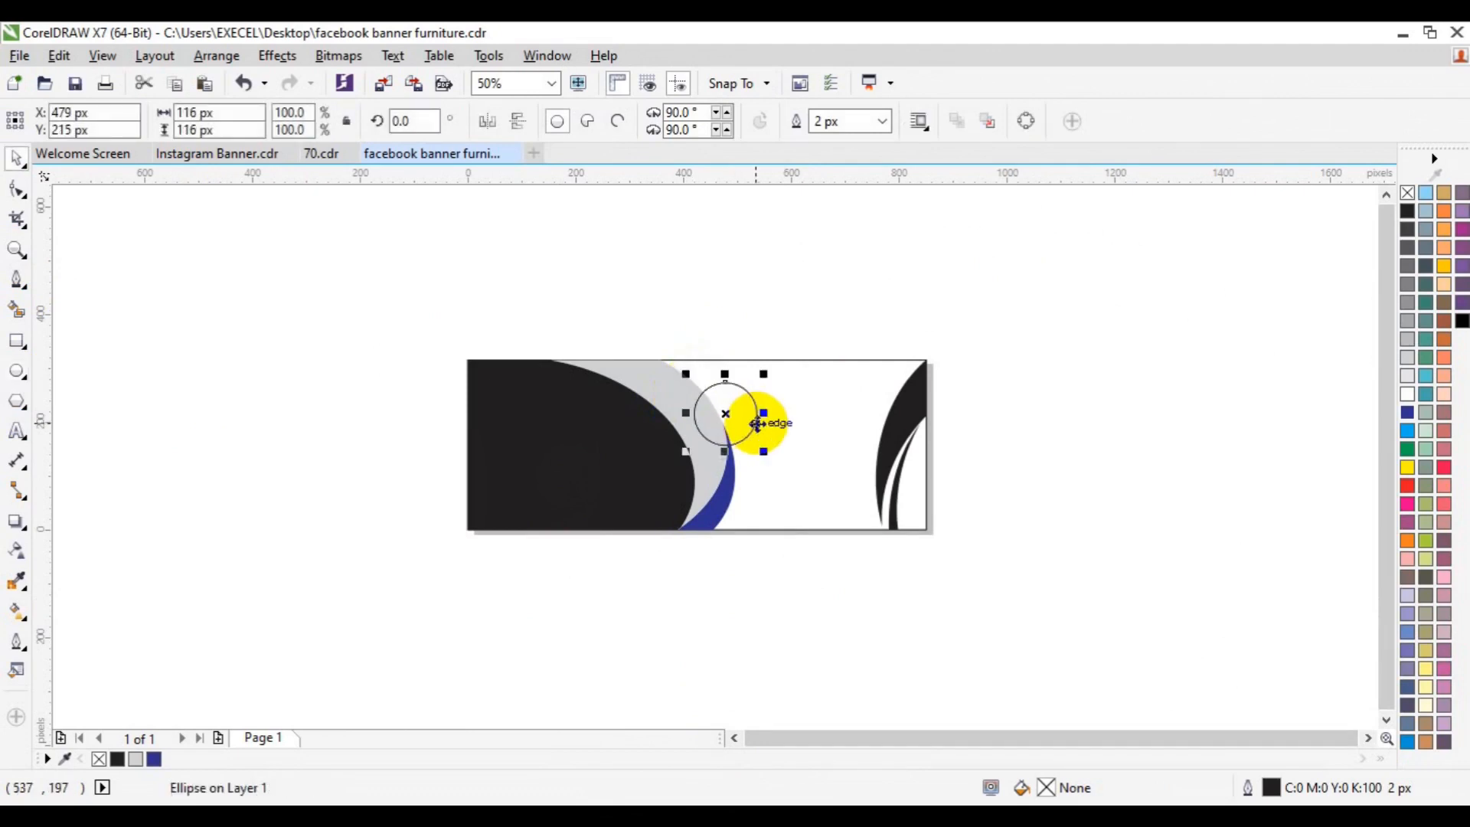
left_click(1407, 302)
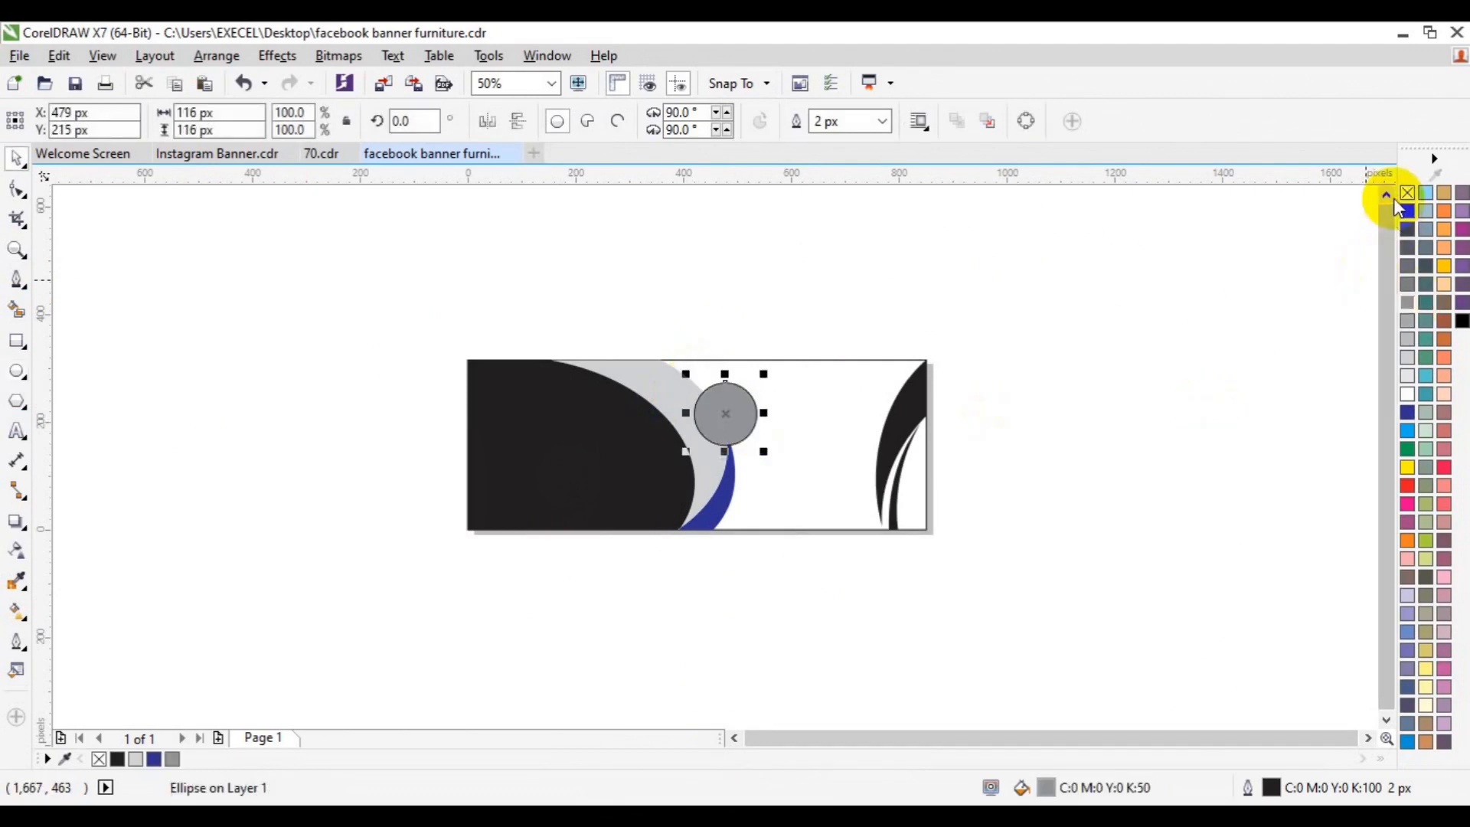
left_click(1271, 354)
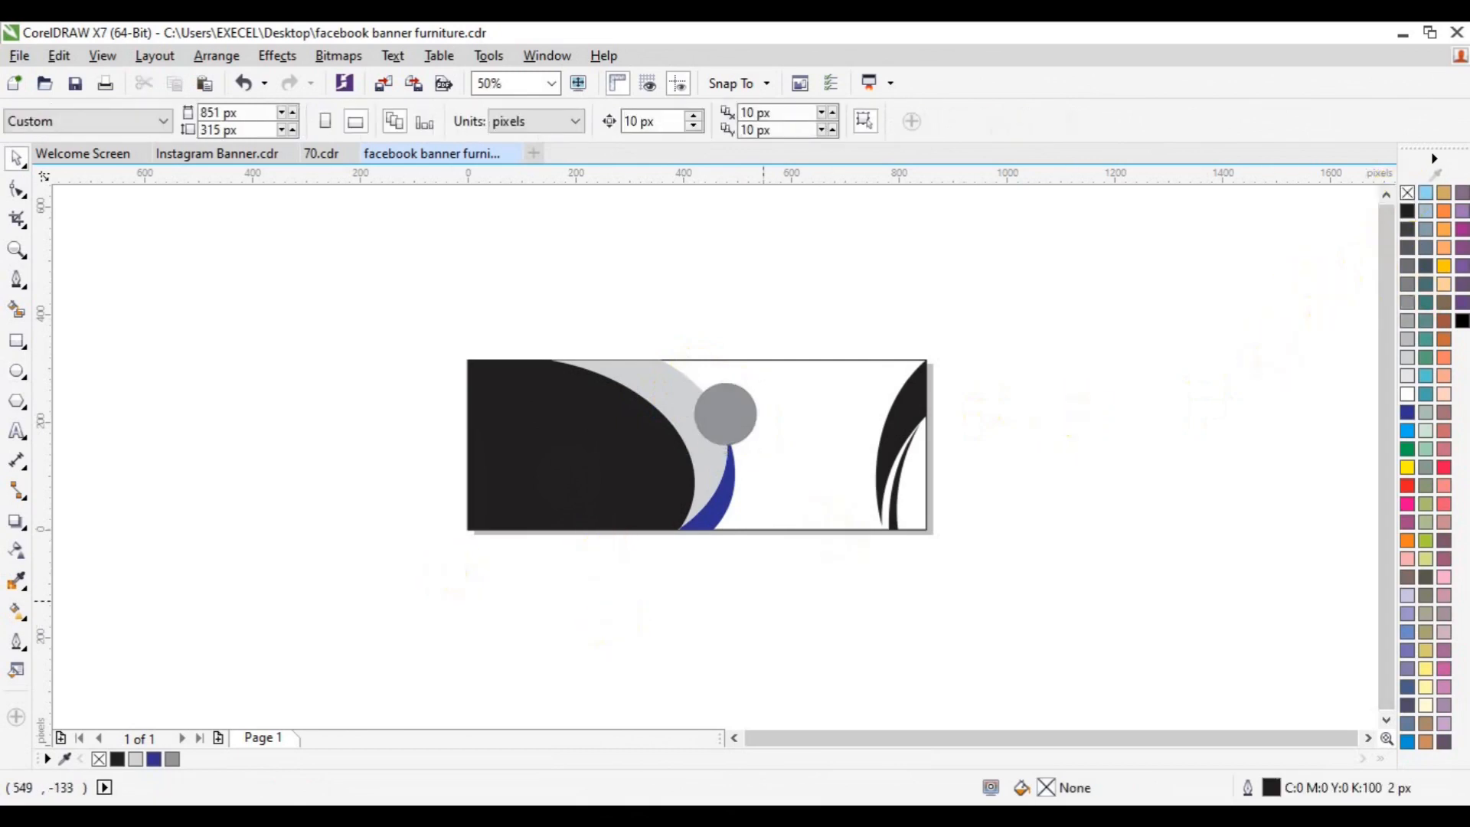
left_click(373, 87)
scroll(751, 482, "down", 3)
scroll(755, 490, "down", 15)
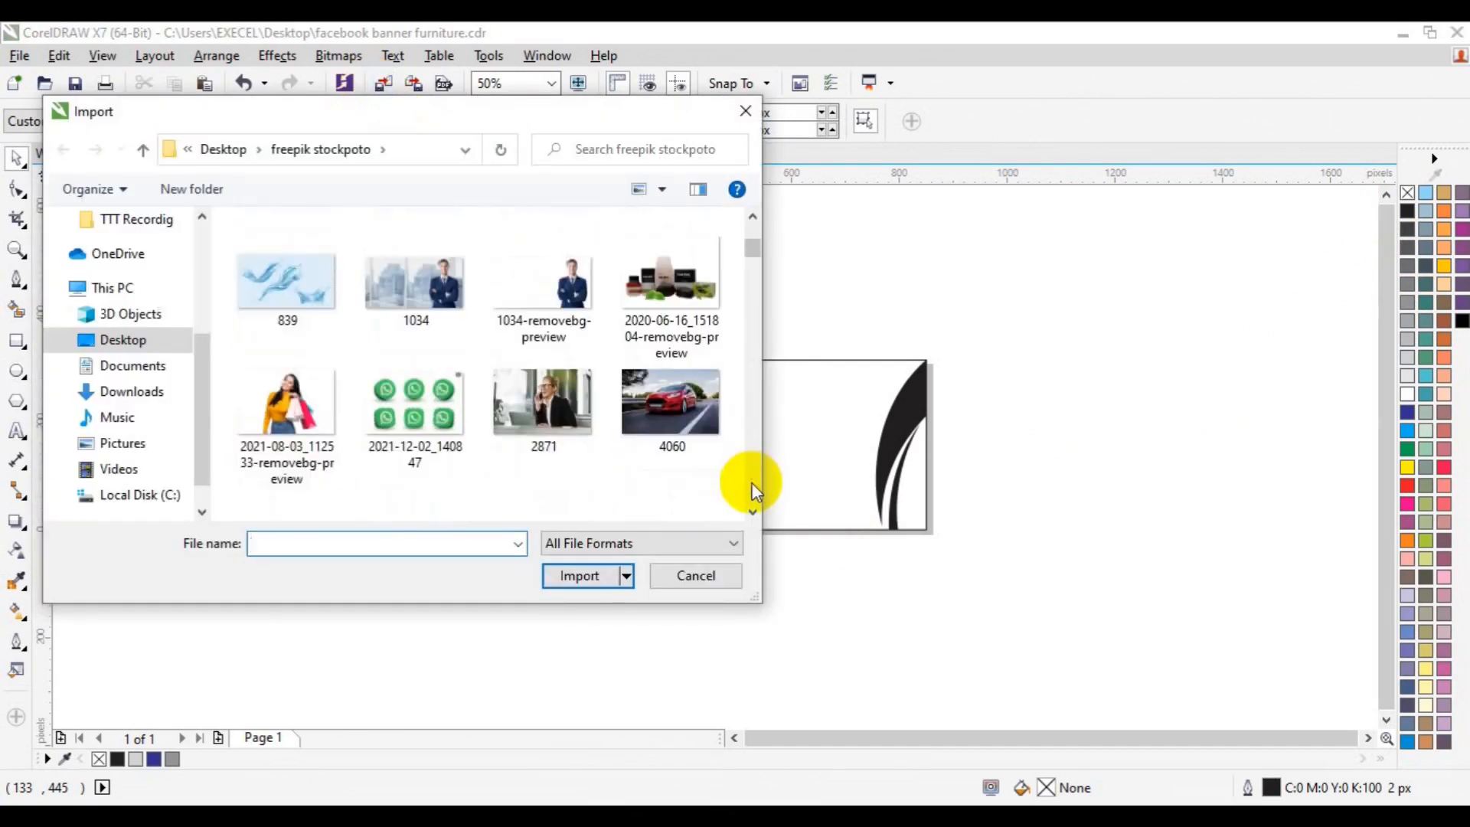
scroll(753, 487, "down", 12)
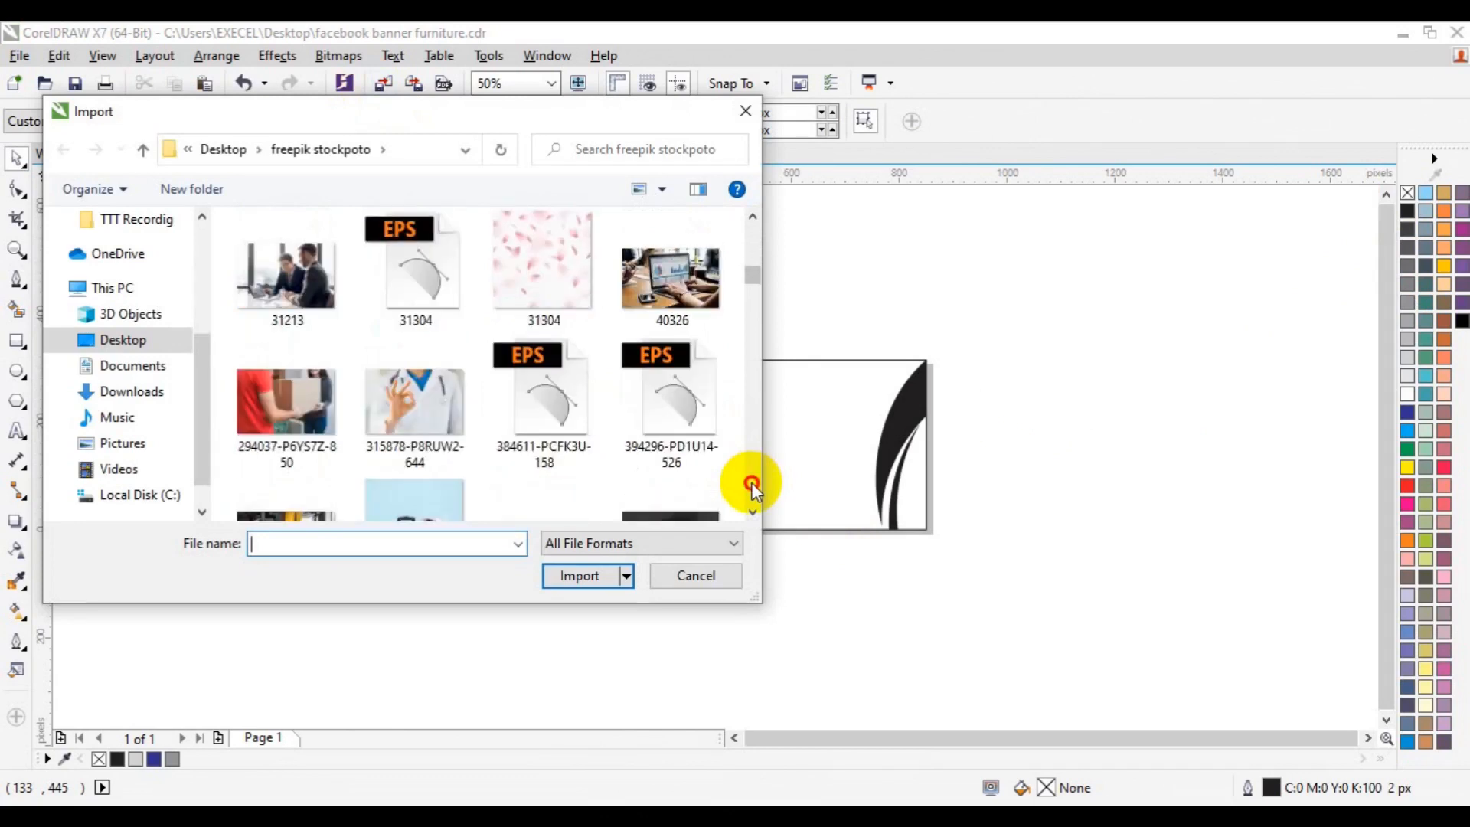
scroll(752, 484, "down", 12)
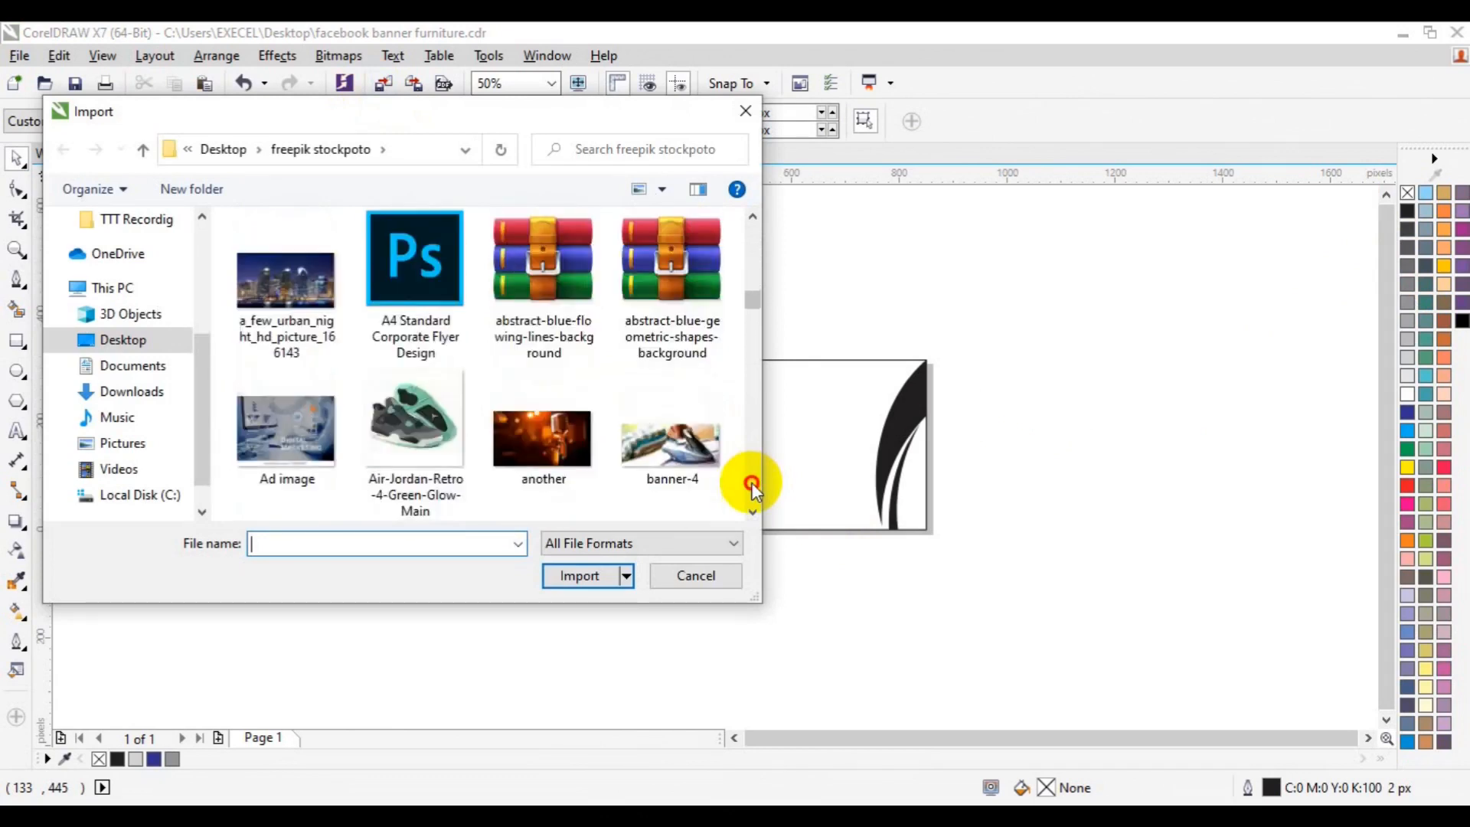
scroll(753, 489, "down", 12)
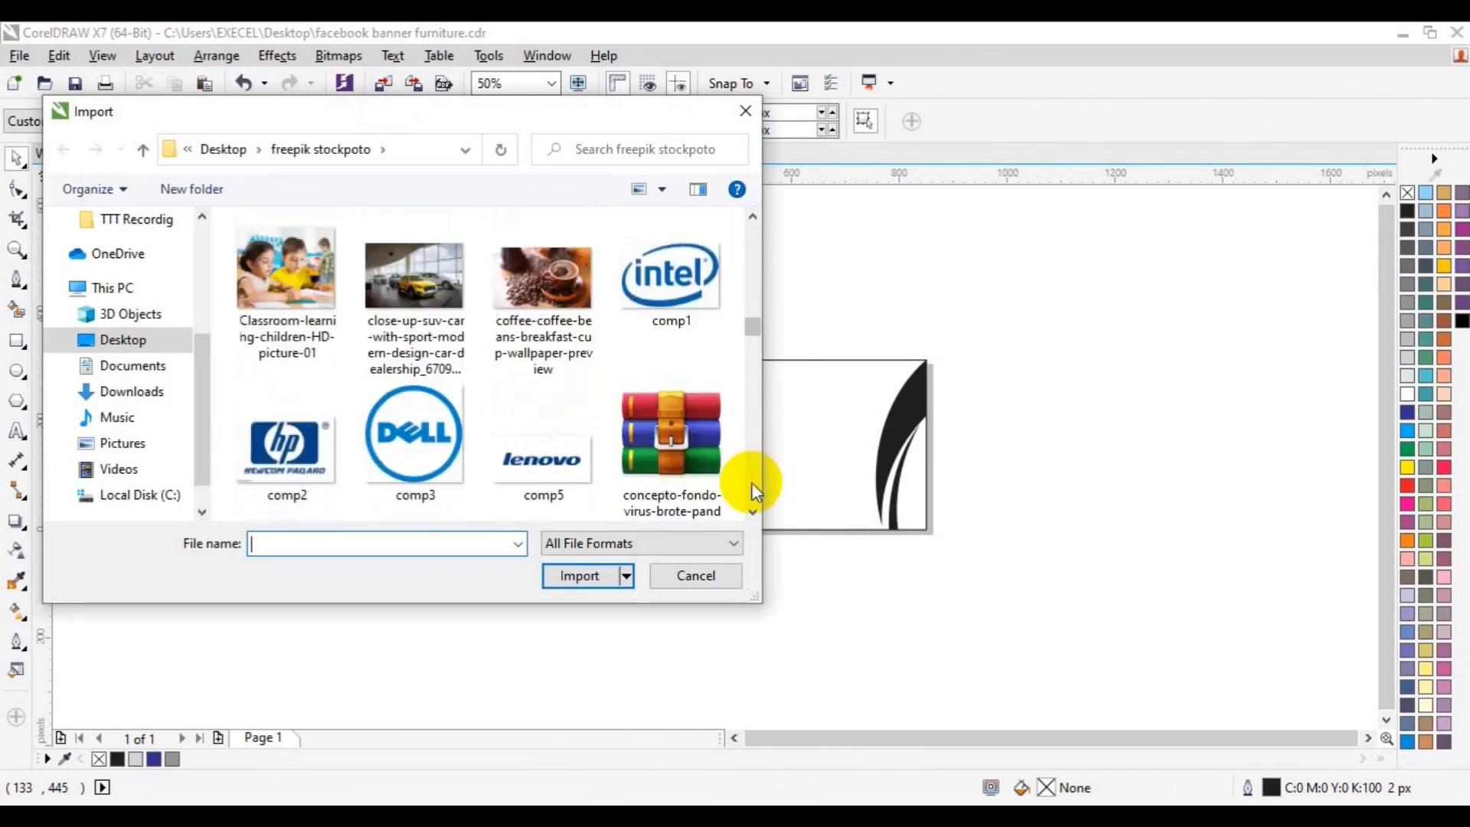
scroll(753, 487, "down", 12)
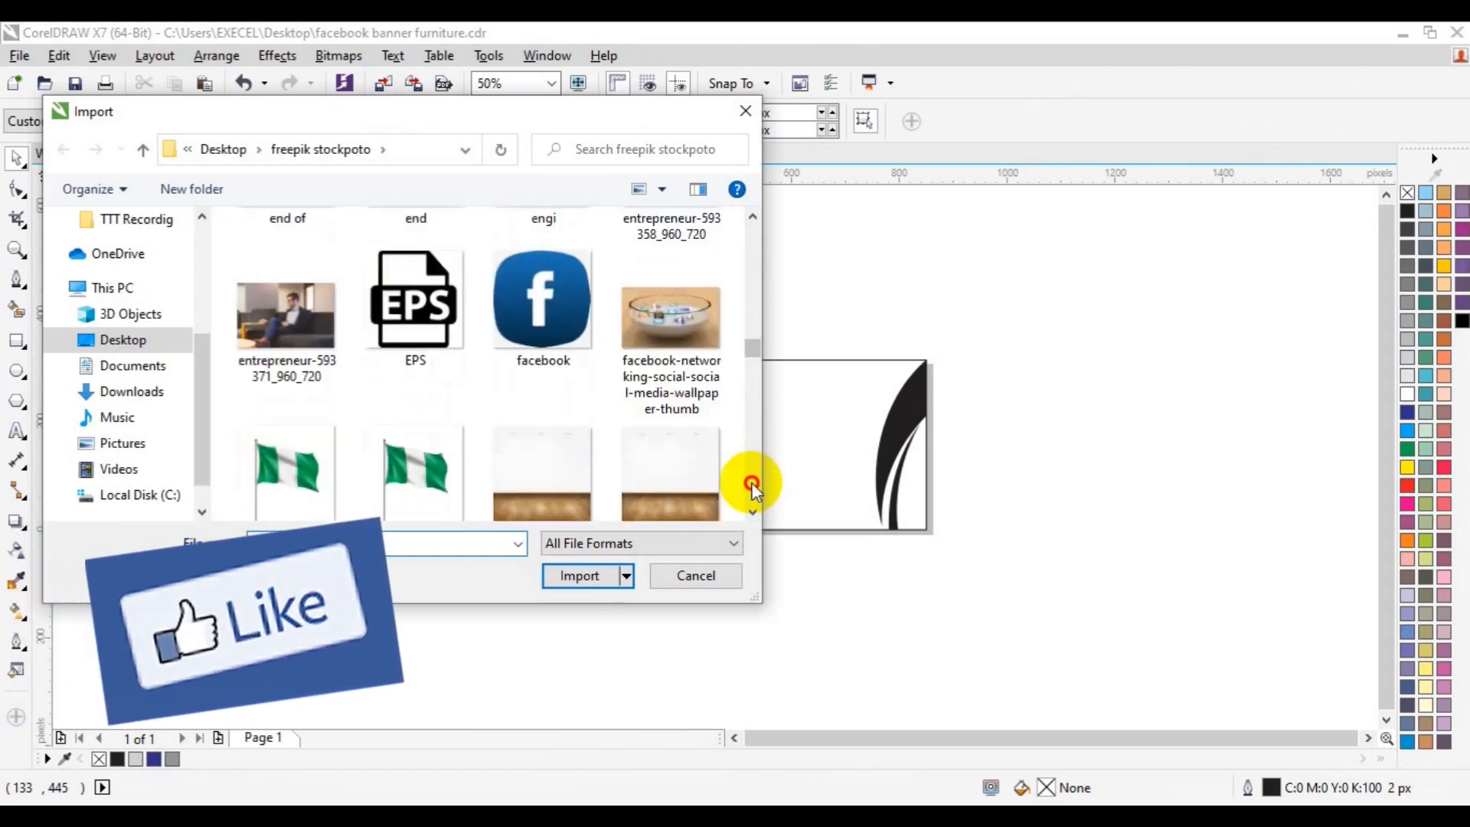
scroll(753, 487, "down", 12)
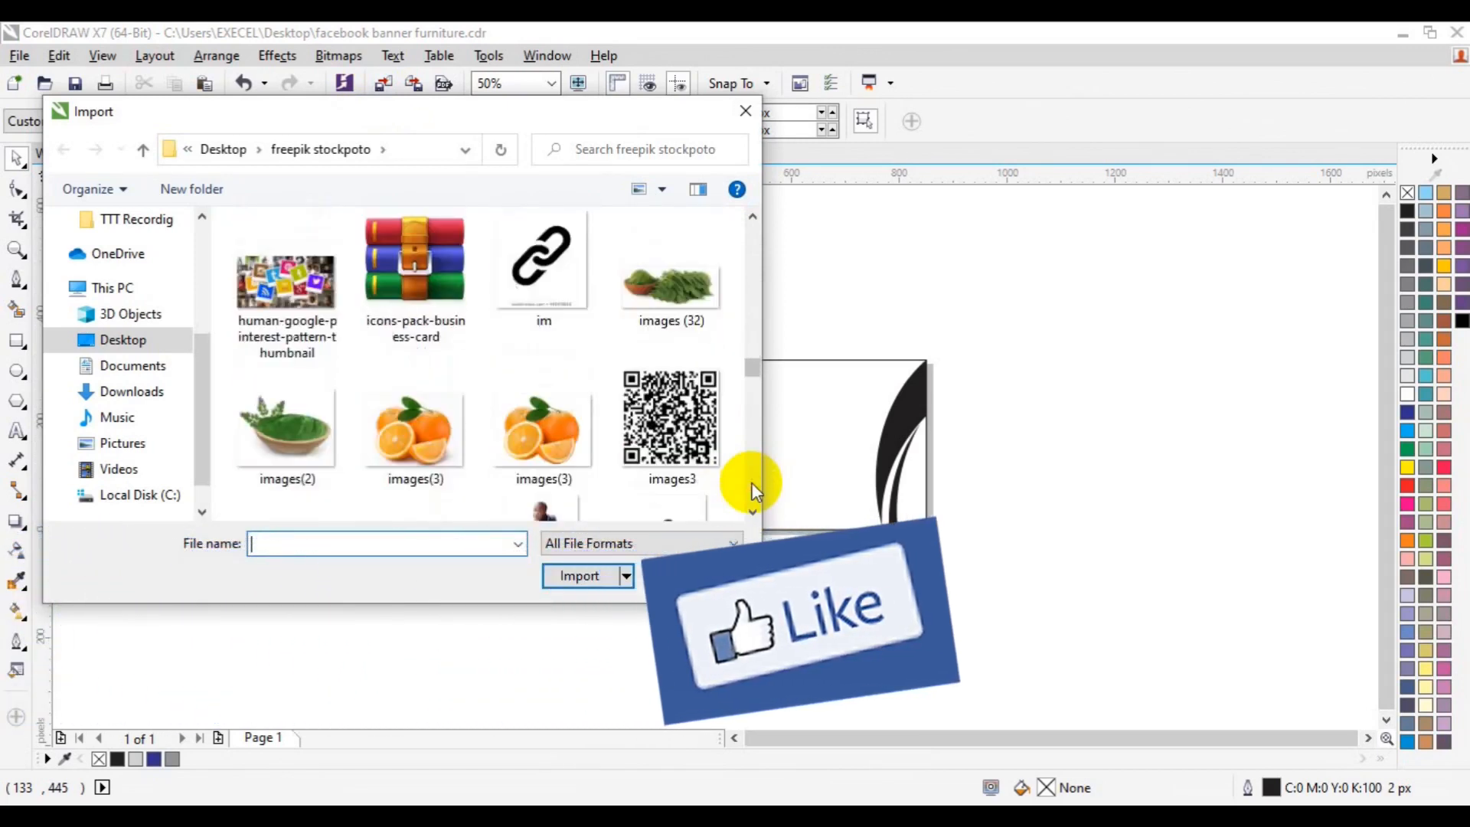
scroll(753, 489, "down", 10)
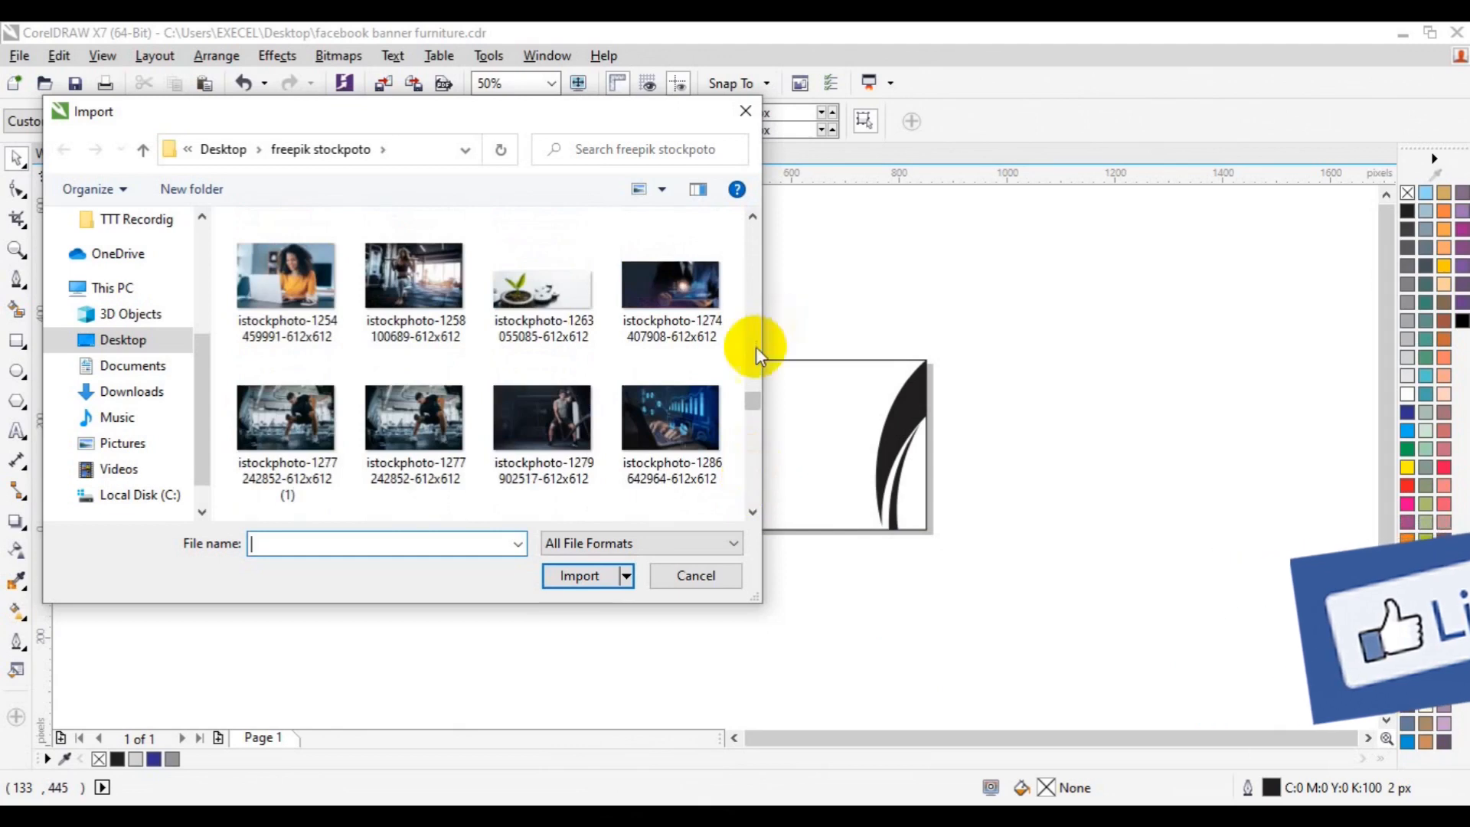
scroll(755, 348, "up", 4)
left_click(411, 407)
left_click(578, 575)
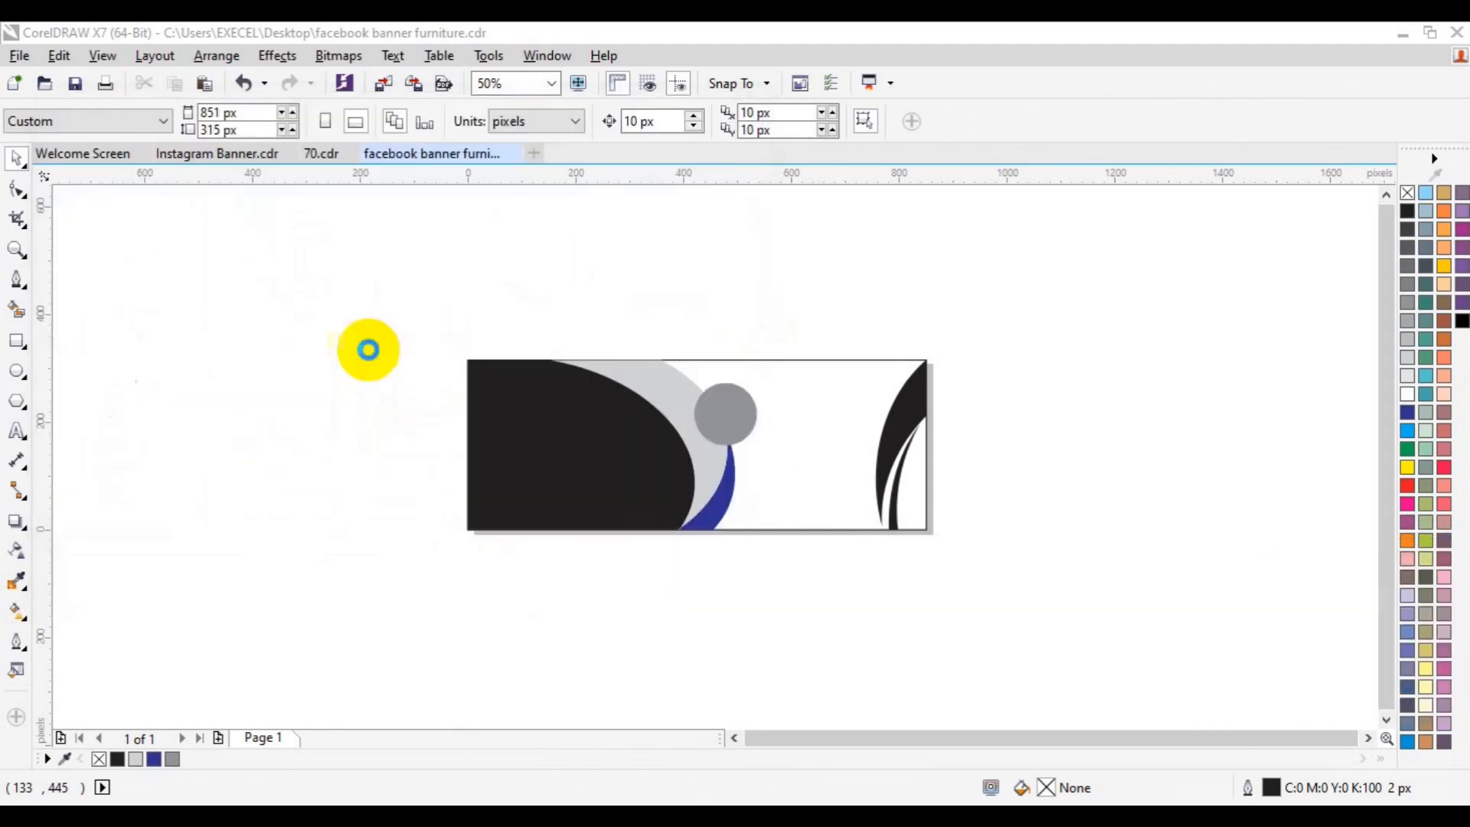
left_click_drag(391, 353, 733, 546)
left_click_drag(616, 502, 742, 501)
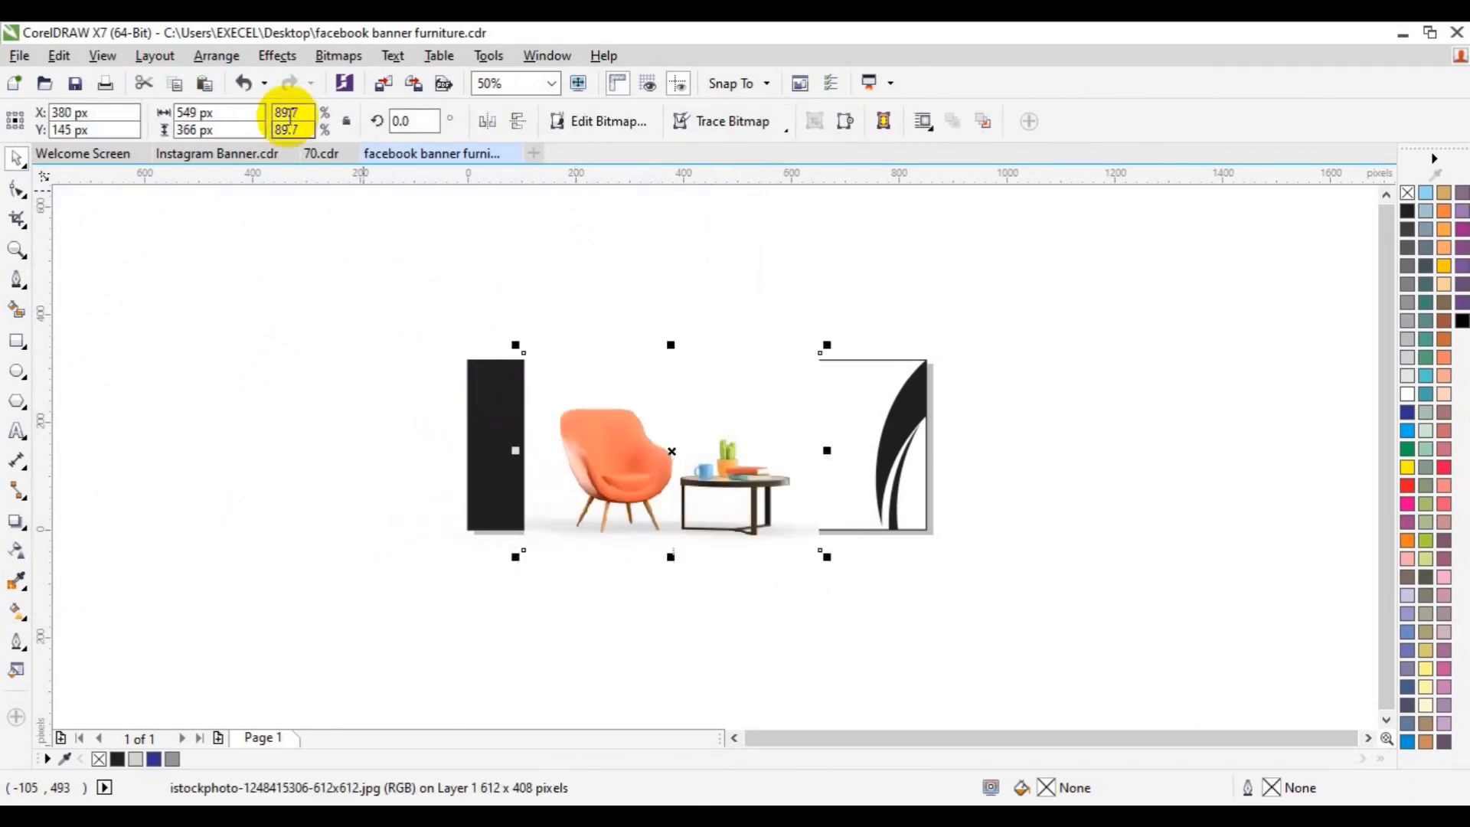
- PowerClip the armchair photo inside the large black curved shape
left_click(277, 56)
mouse_move(358, 330)
left_click(508, 332)
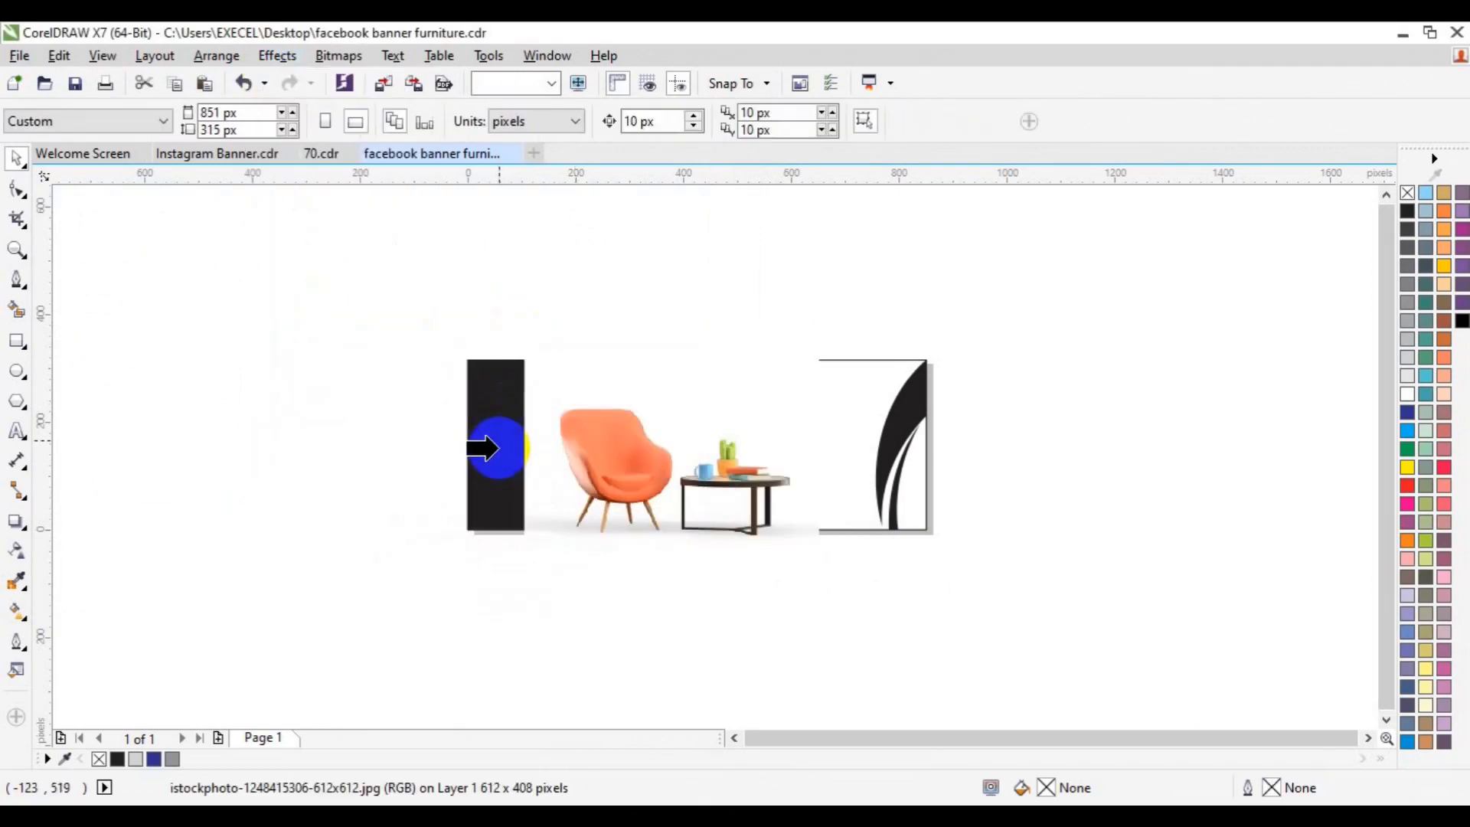
left_click(490, 444)
- Edit the PowerClip contents, scaling the photo to about 519 × 346 px and centring it at about X 201 px, Y 147 px in the frame
left_click(526, 562)
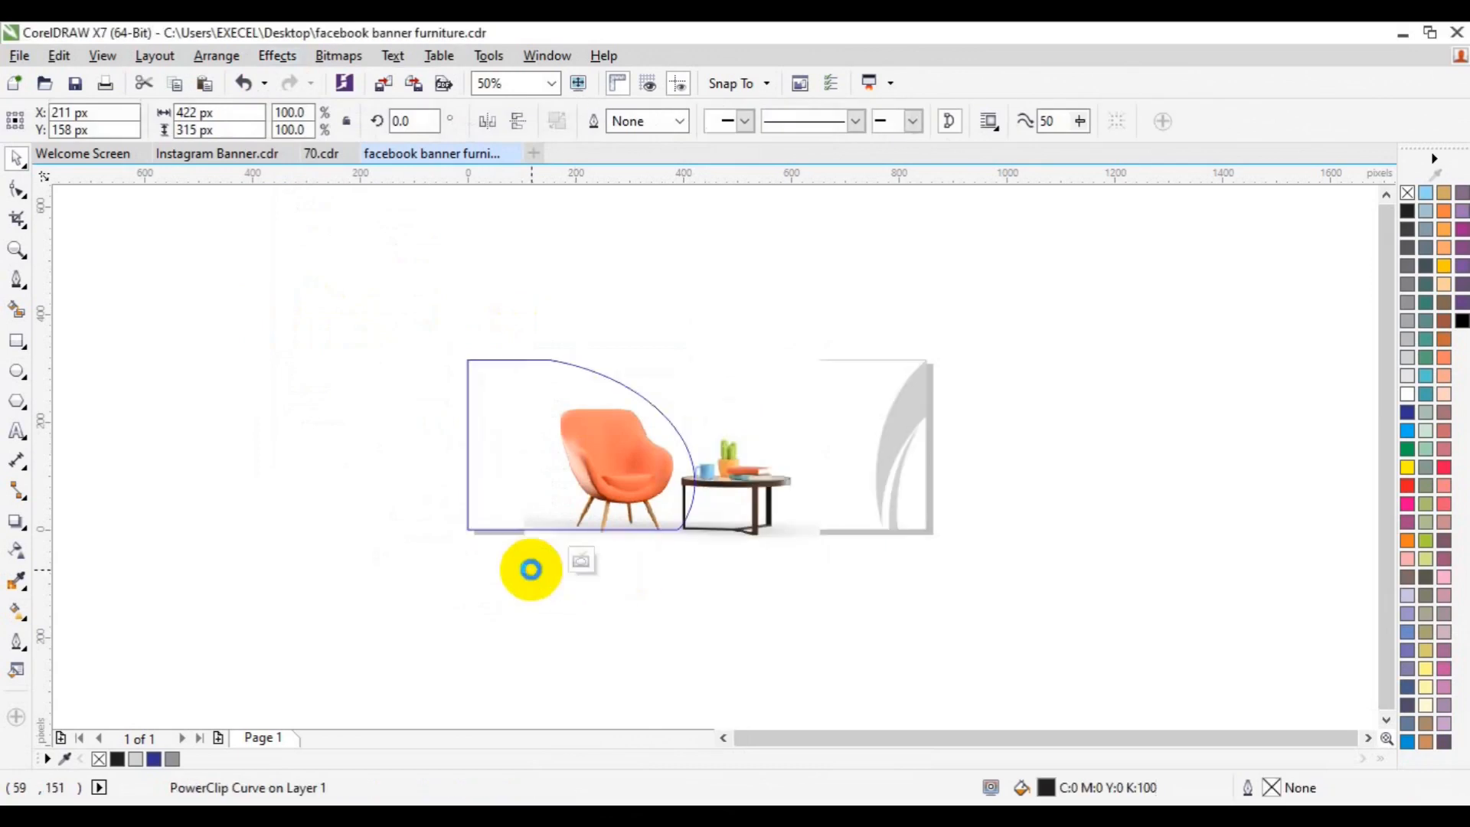
left_click_drag(694, 503, 585, 503)
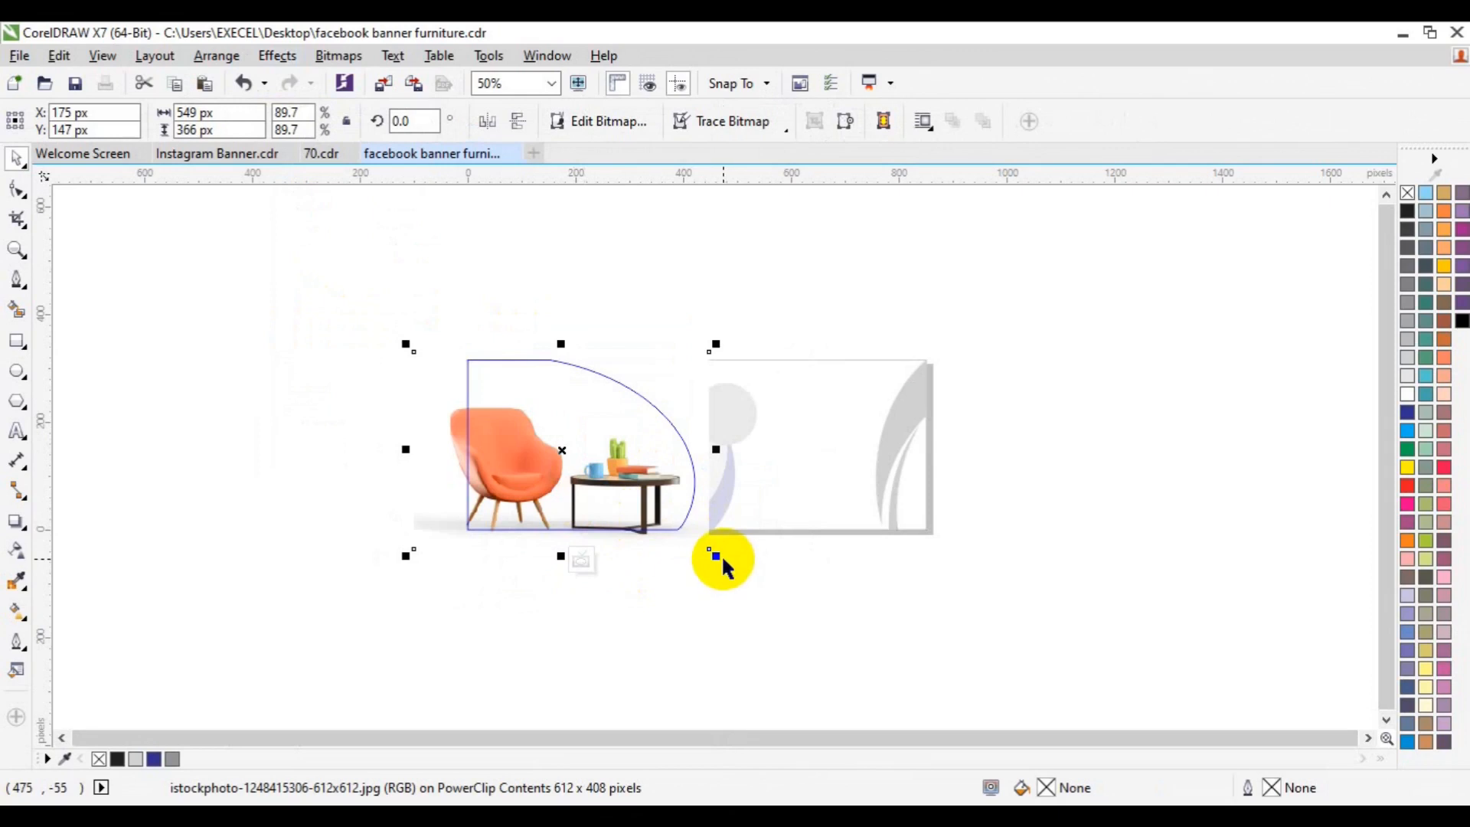
left_click_drag(718, 556, 714, 552)
left_click_drag(580, 491, 589, 493)
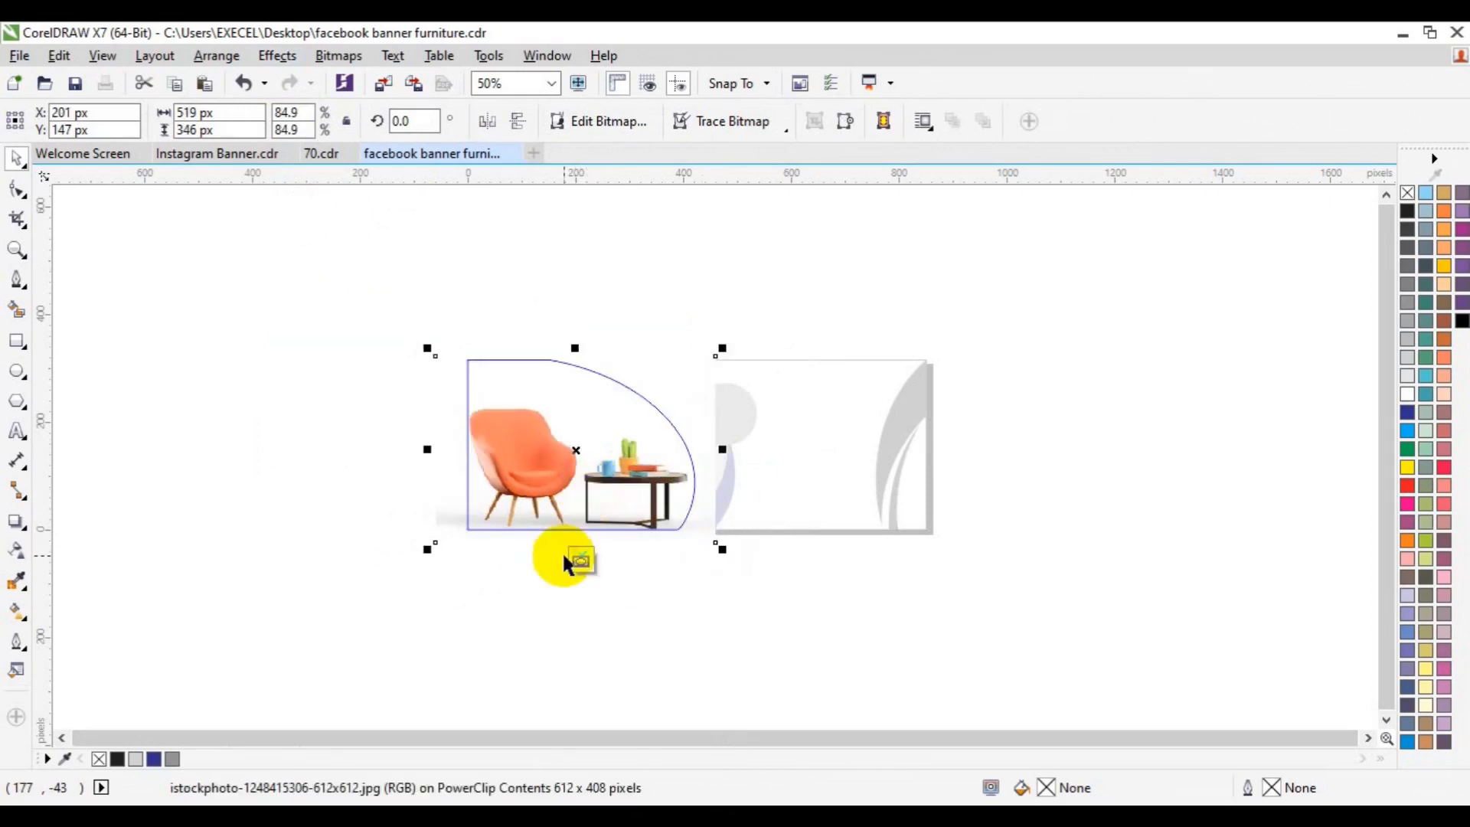
- Finish editing the PowerClip contents and fill the light grey curved band with red (C0 M100 Y100 K0)
left_click(580, 563)
left_click(675, 402)
left_click(1409, 493)
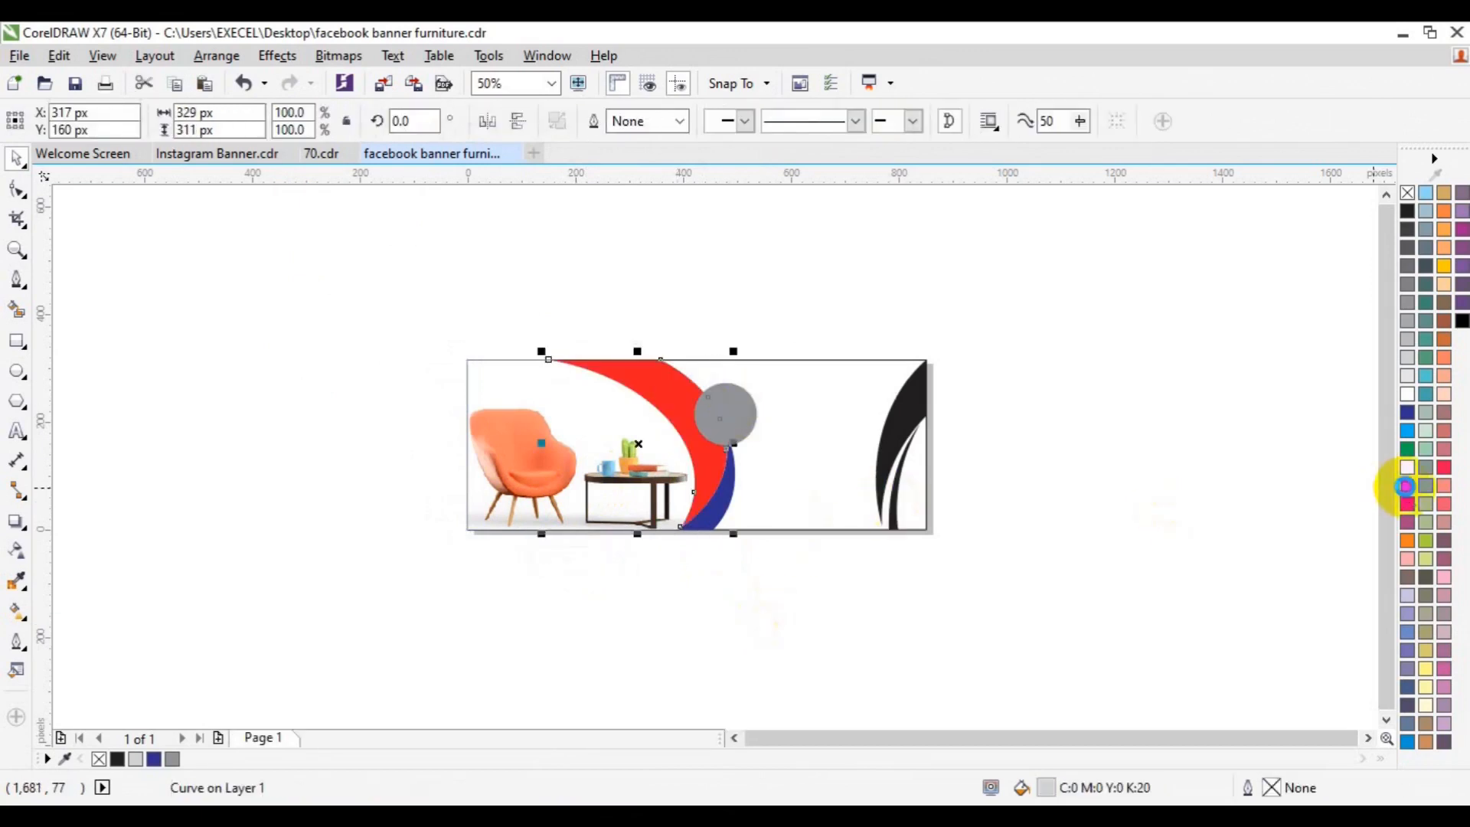
- Sample the armchair's orange (C0 M61 Y66 K0) with the eyedropper and apply it to the blue lower curved shape
left_click(663, 611)
left_click(717, 502)
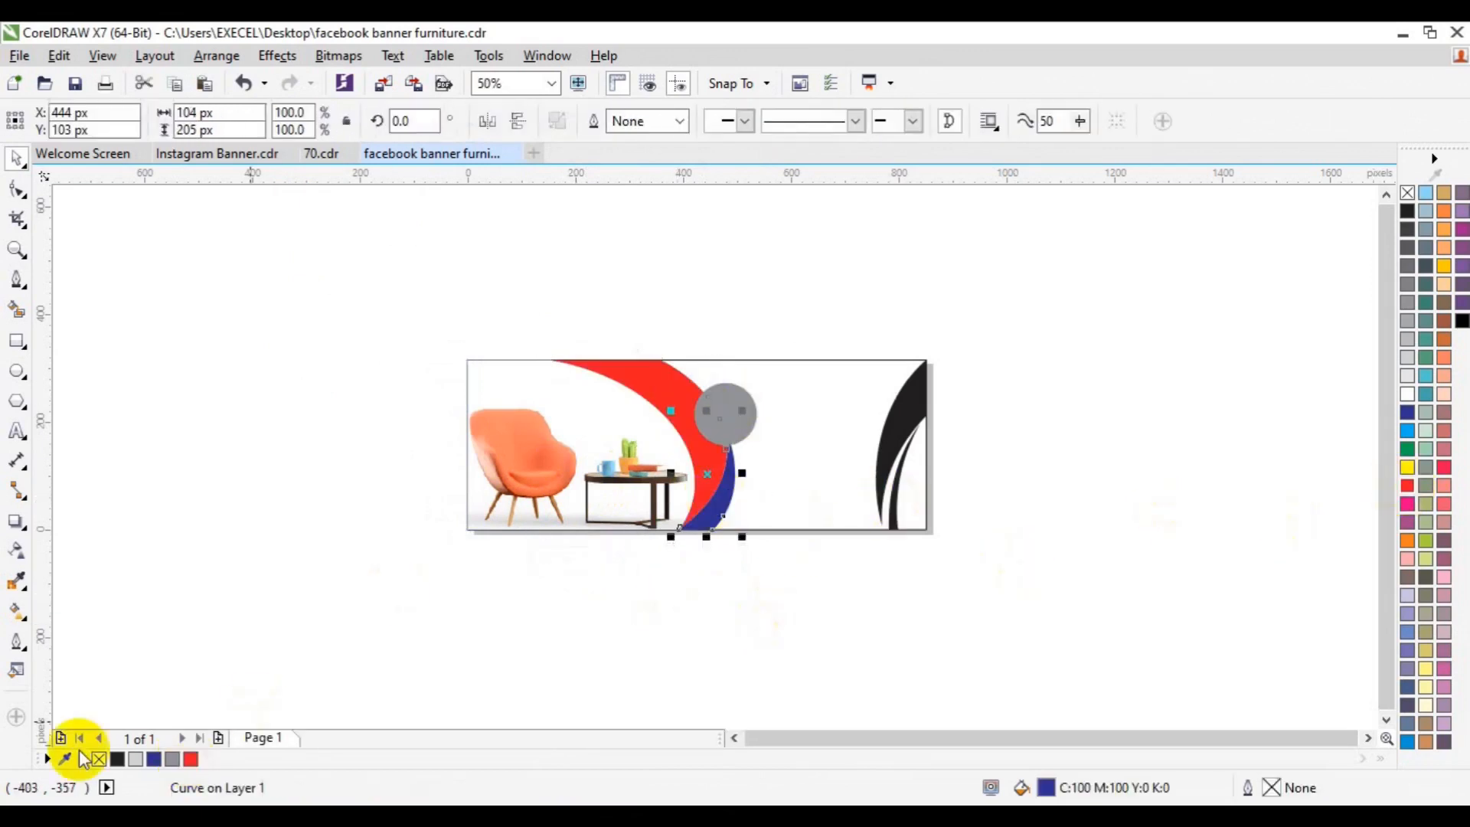
left_click(17, 581)
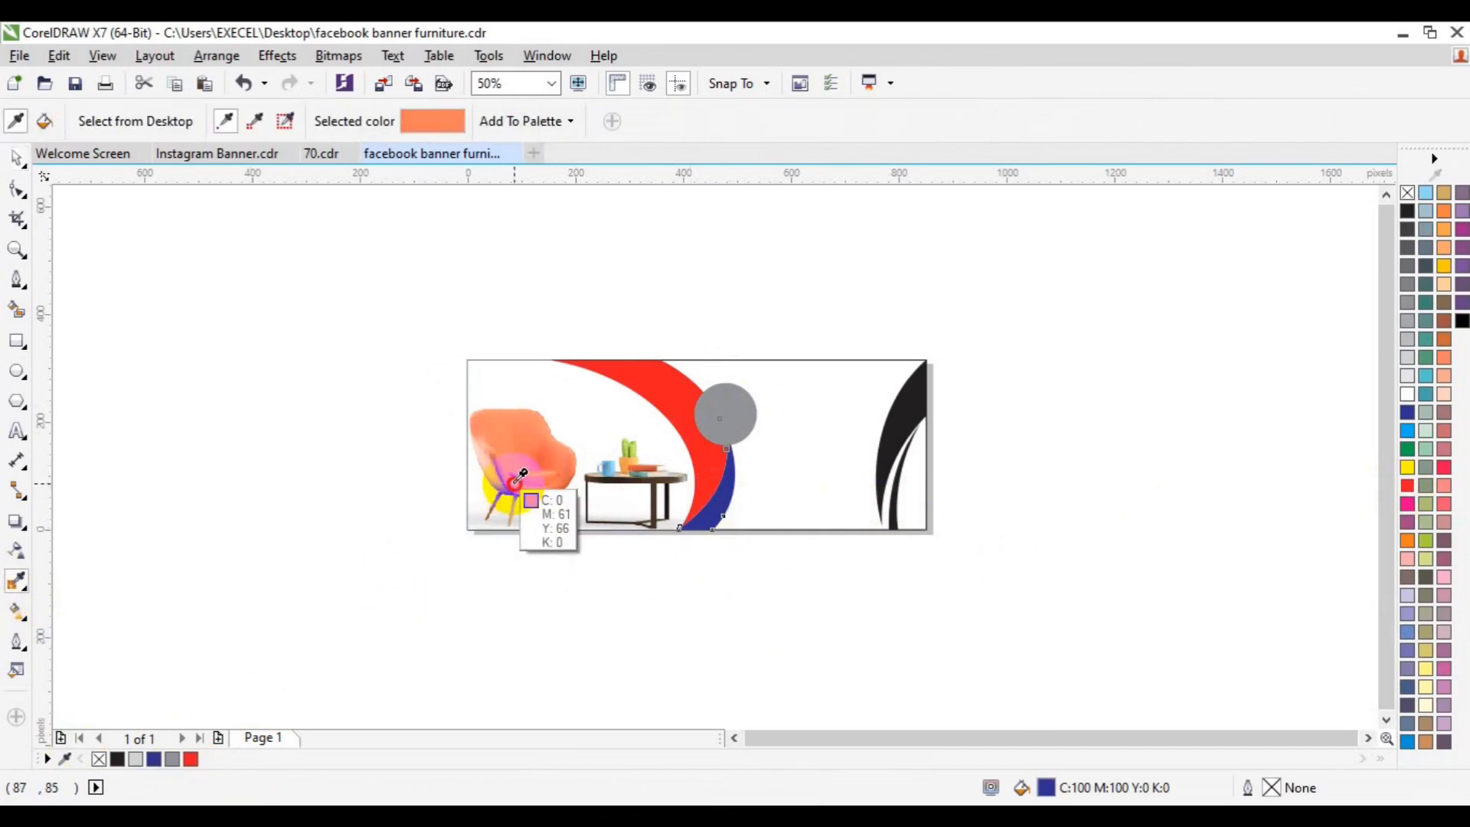
left_click(516, 481)
left_click(704, 507)
key("space")
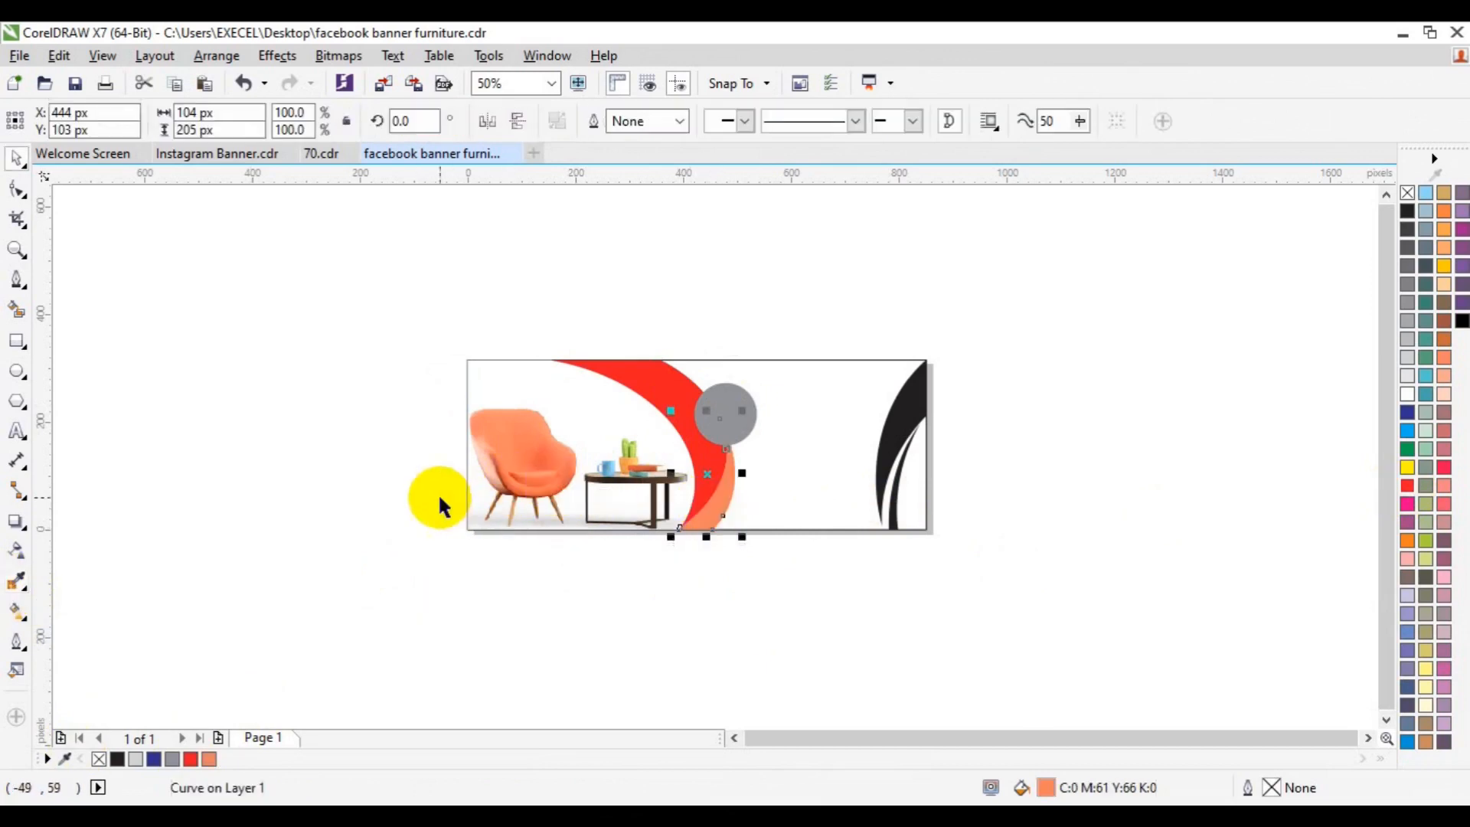
- Fill the grey circle on the band's edge with the sampled orange
left_click(11, 254)
left_click(726, 439)
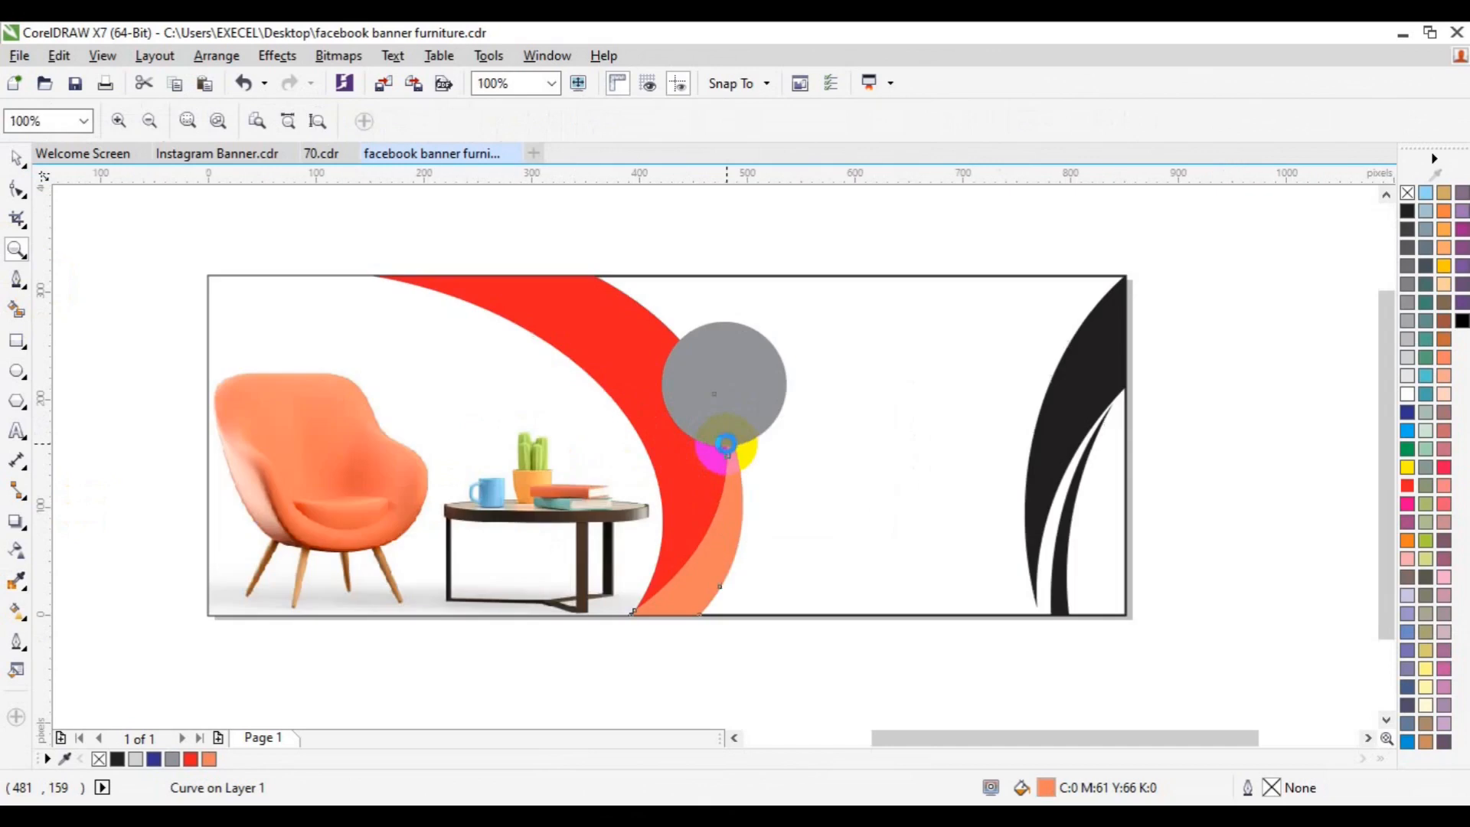
left_click(728, 375)
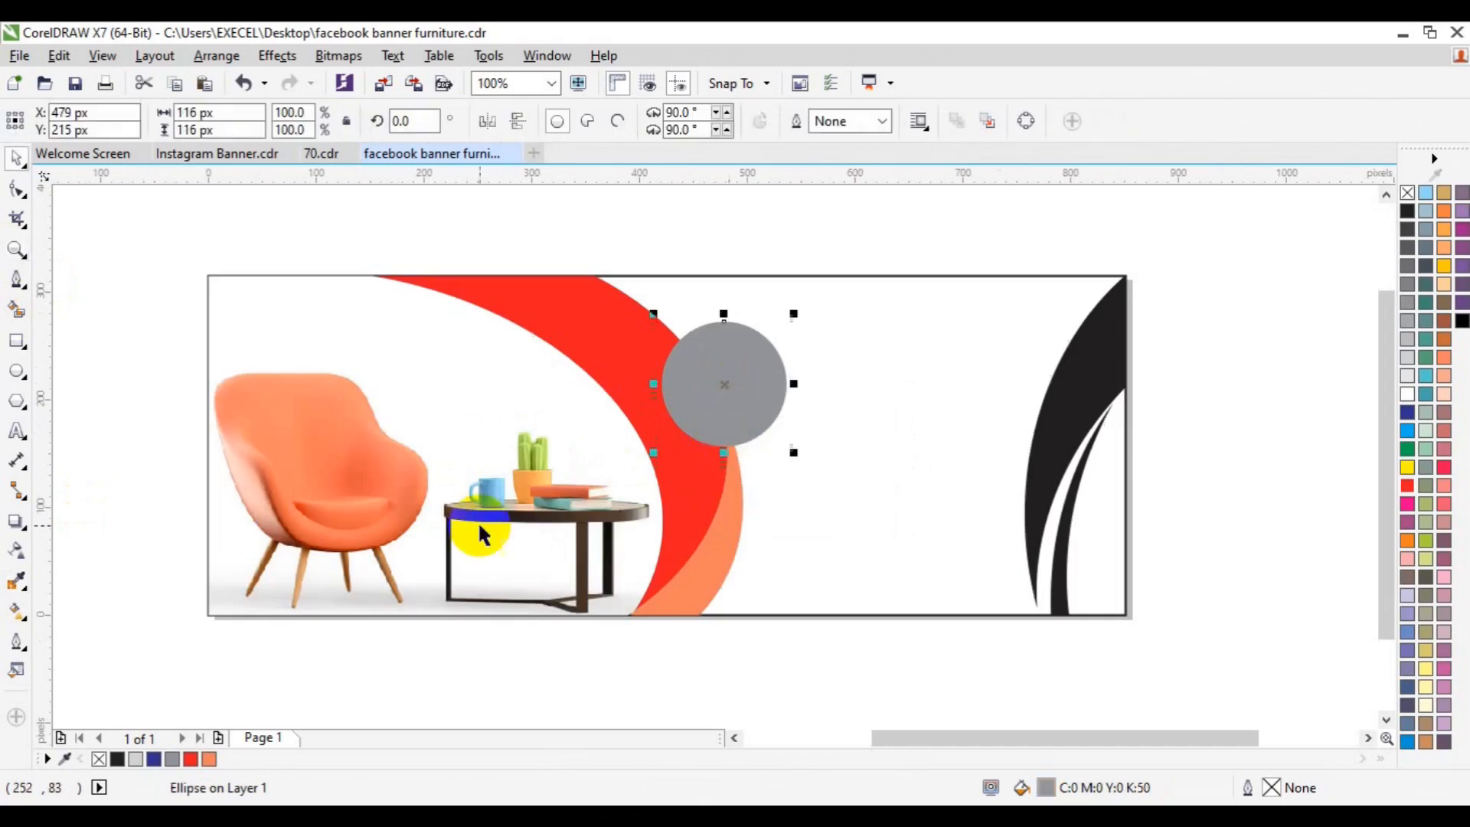
left_click(209, 759)
- Recolor the orange lower curved shape beneath the circle with a dark shade of red
left_click(686, 604)
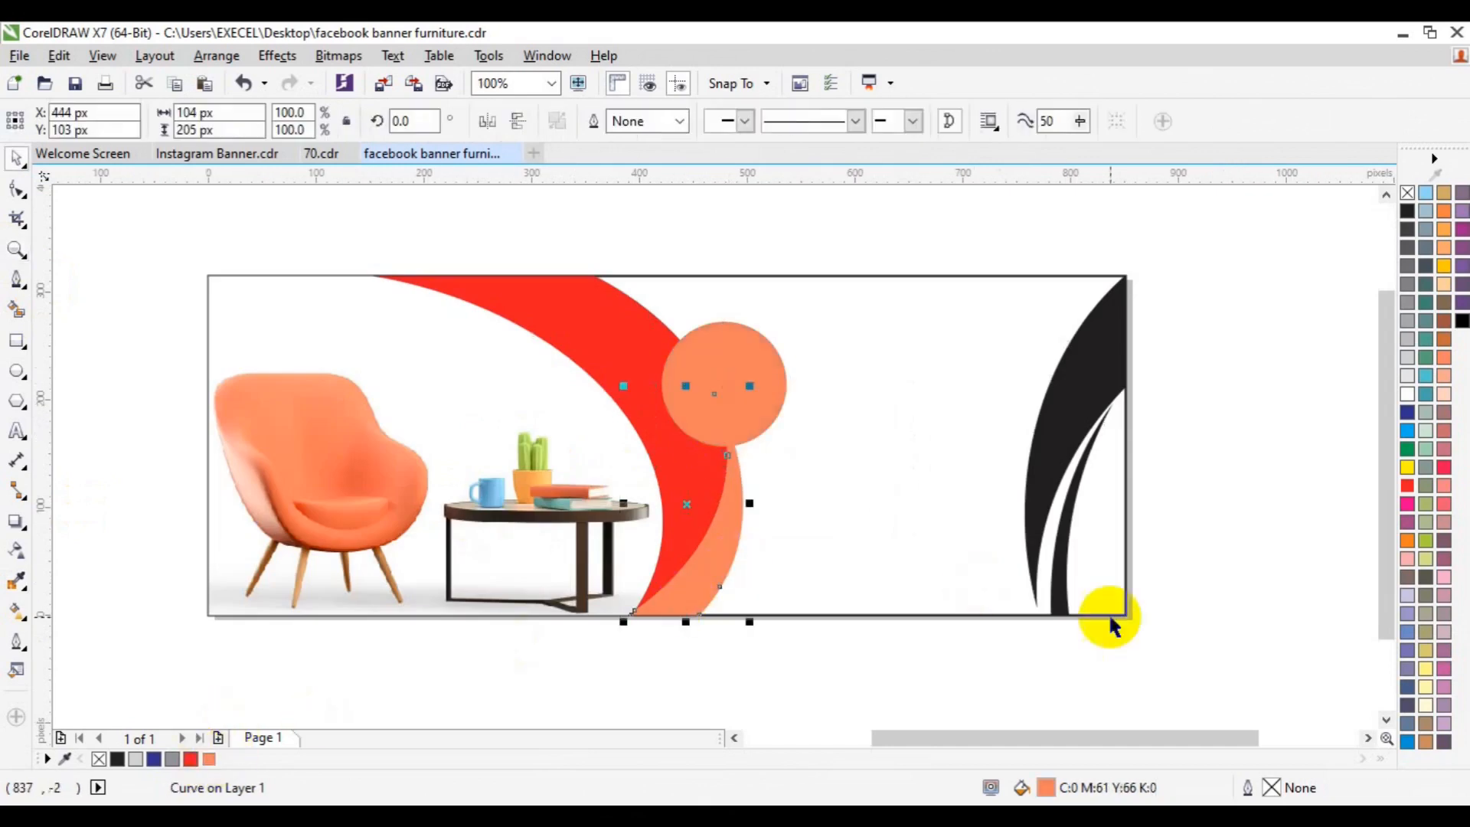
left_click(1409, 500)
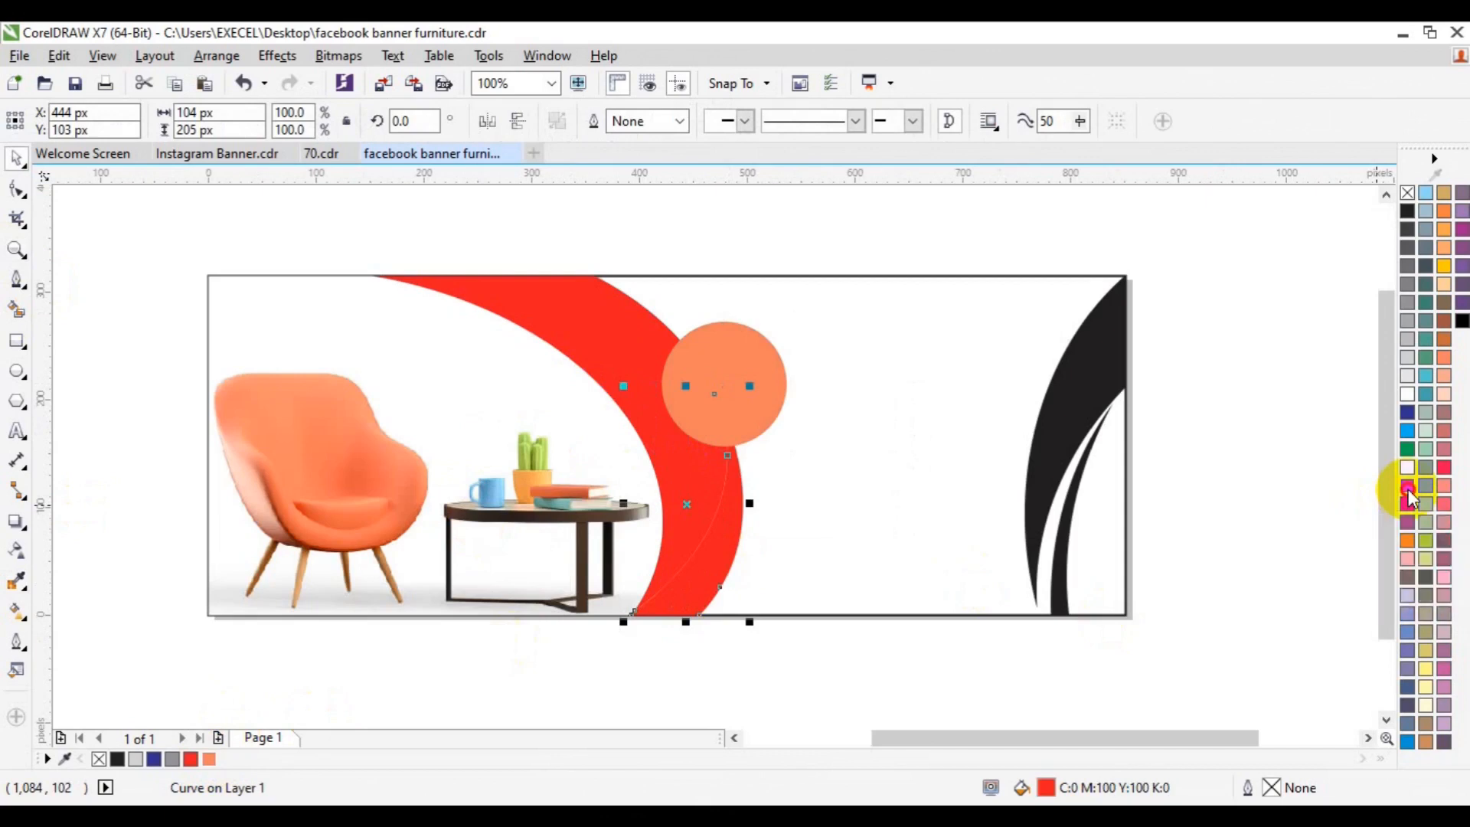
left_click_drag(1408, 497, 1388, 541)
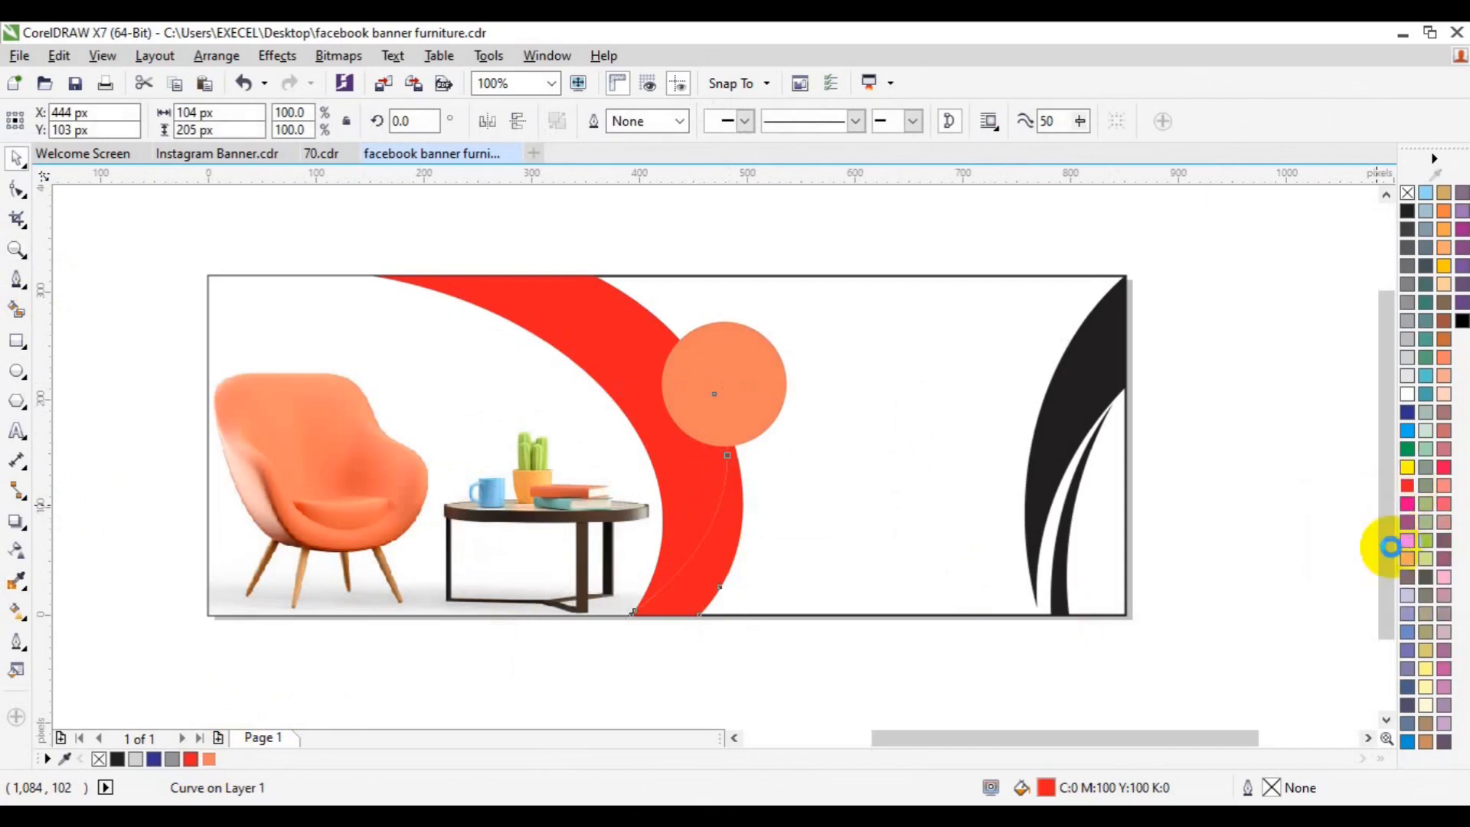
left_click(1227, 563)
- Fill the large black curve at the banner's far edge with red and the thin black curve with the dark red
left_click(1032, 493)
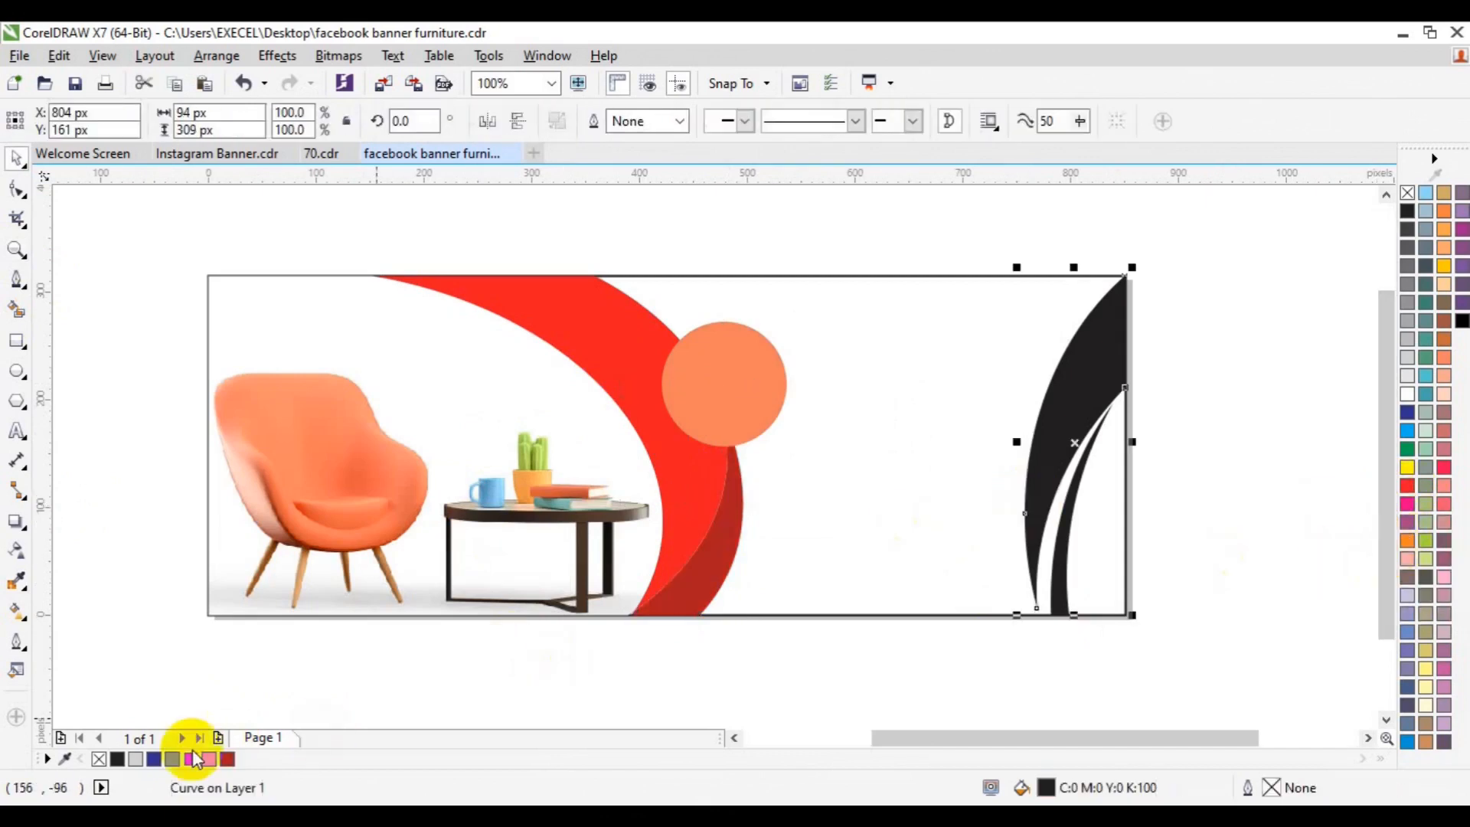
left_click(193, 760)
left_click(1070, 535)
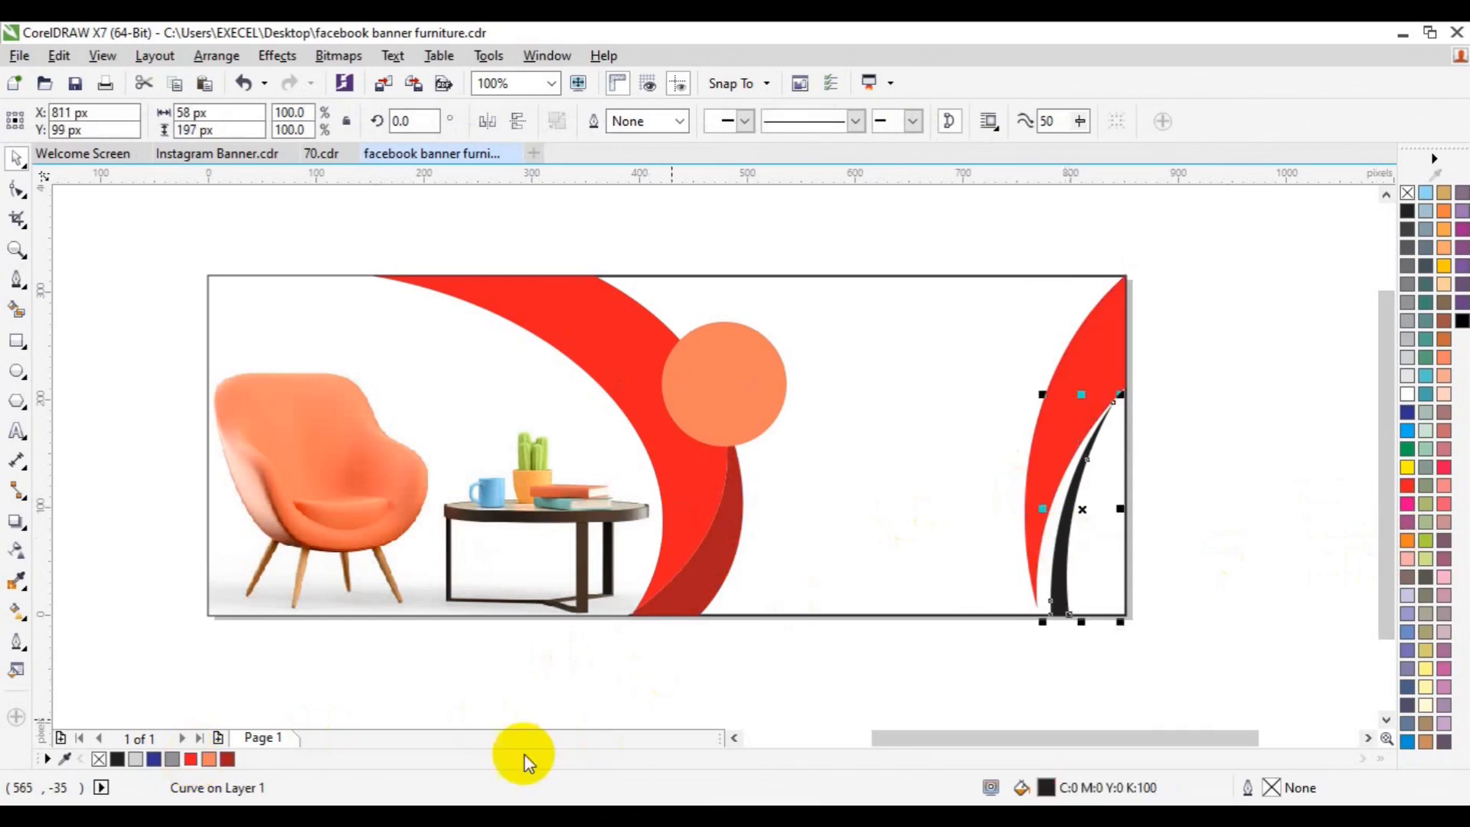
left_click(228, 760)
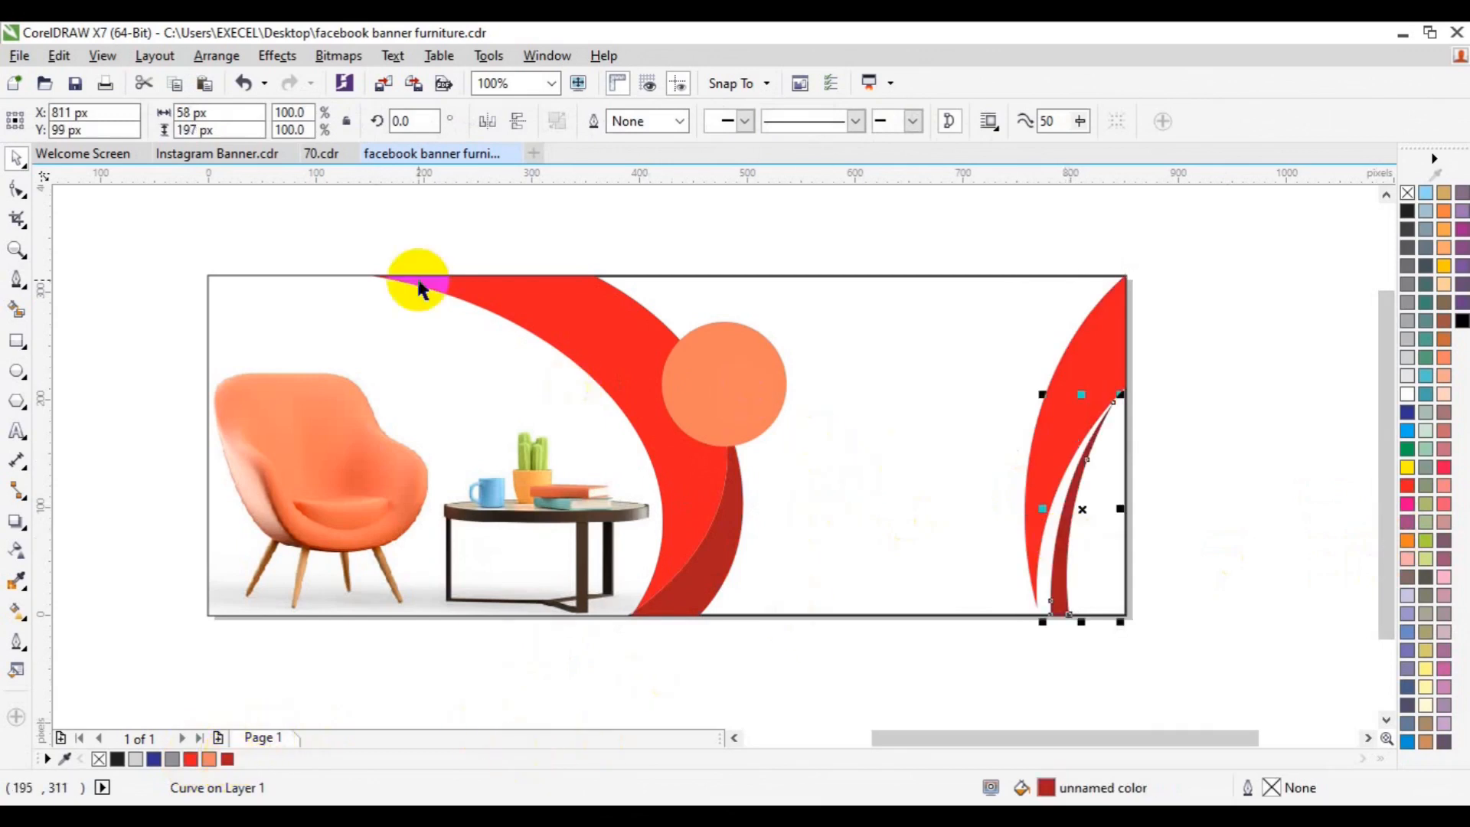
- Remove the outlines from all banner objects and add a page-sized 851 × 315 px rectangle as the frame
left_click_drag(133, 233, 1203, 626)
right_click(1407, 196)
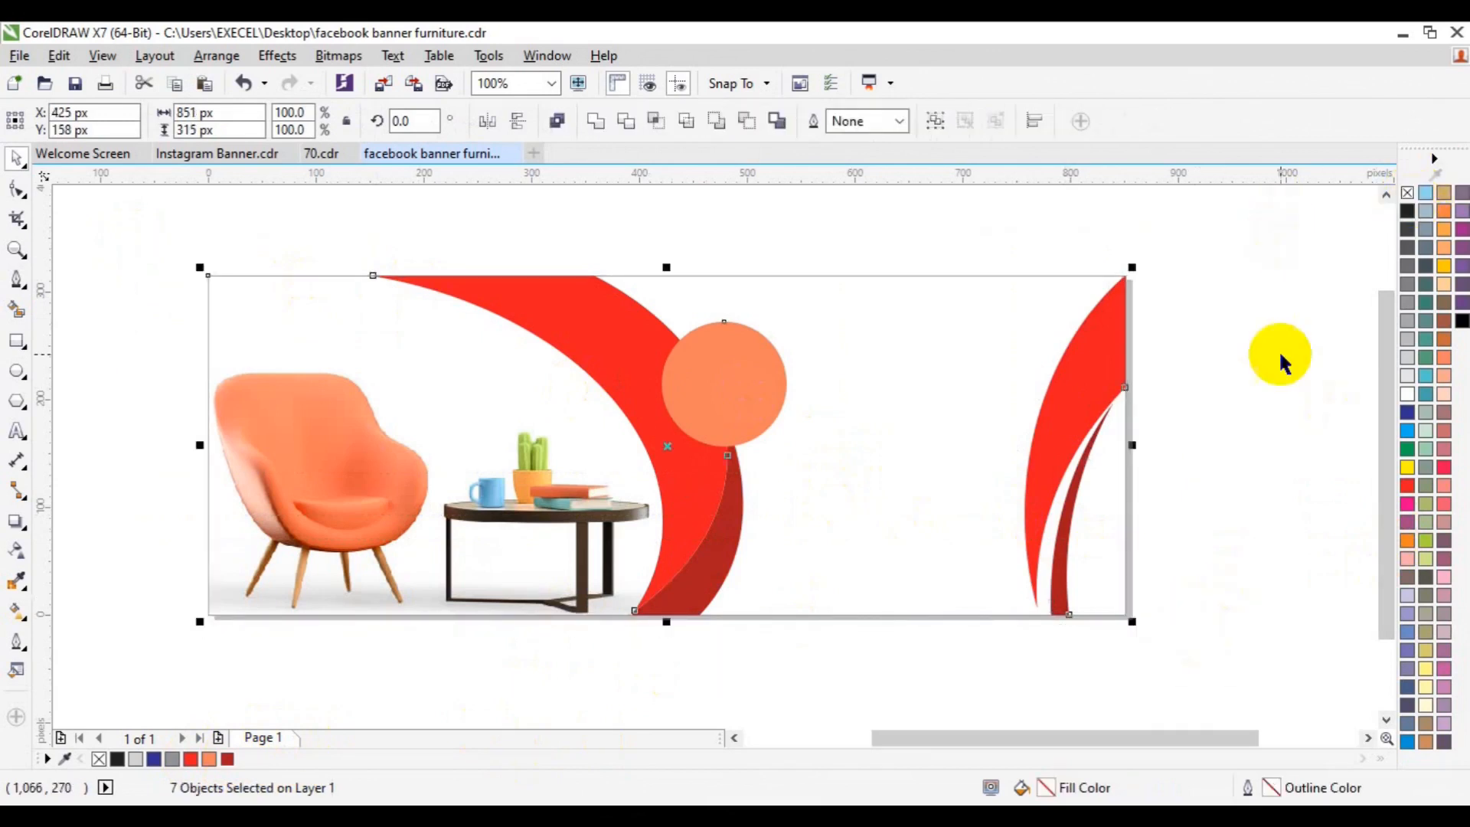
left_click(1284, 354)
double_click(14, 339)
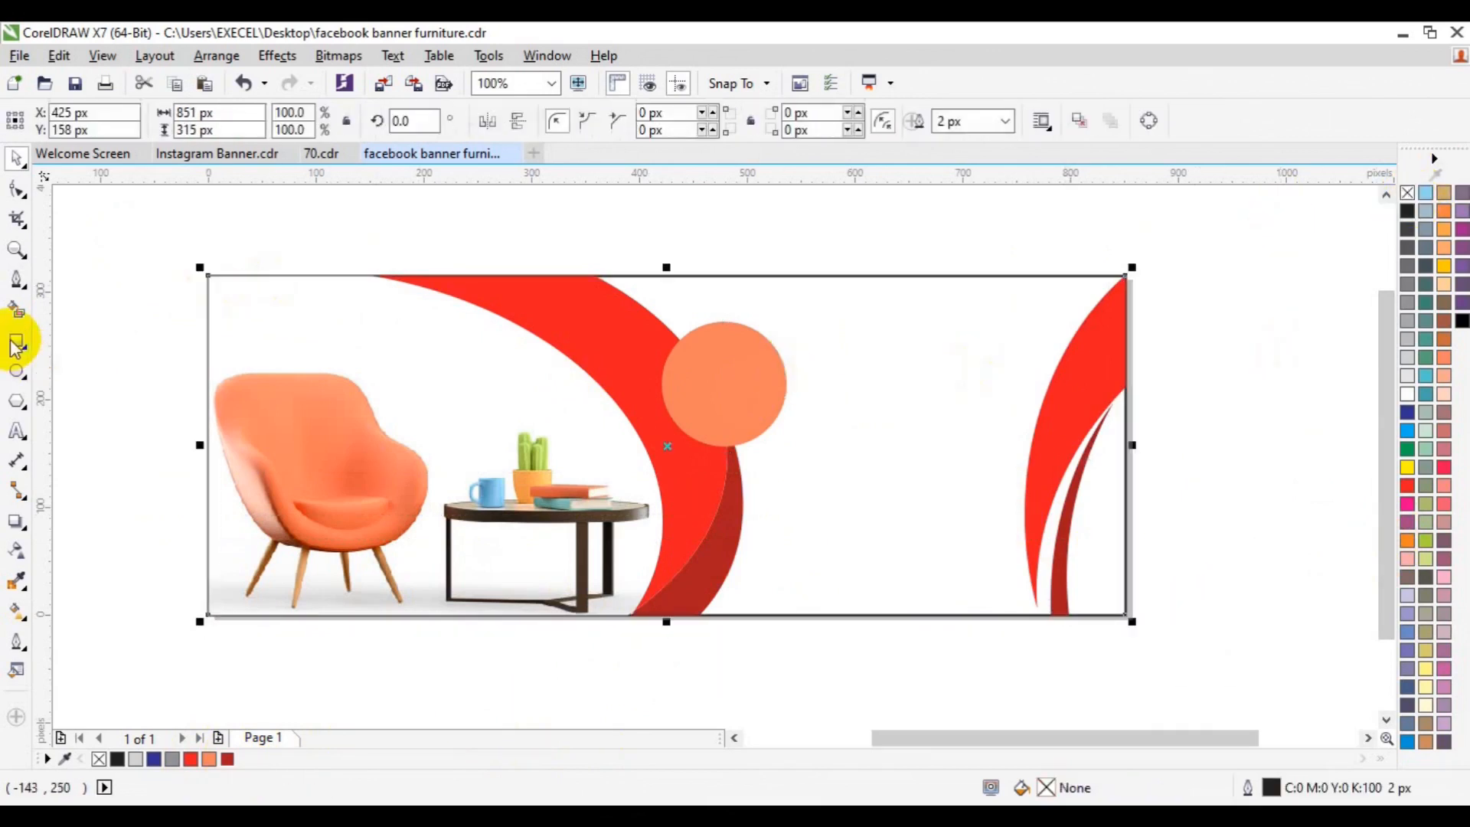
left_click(16, 249)
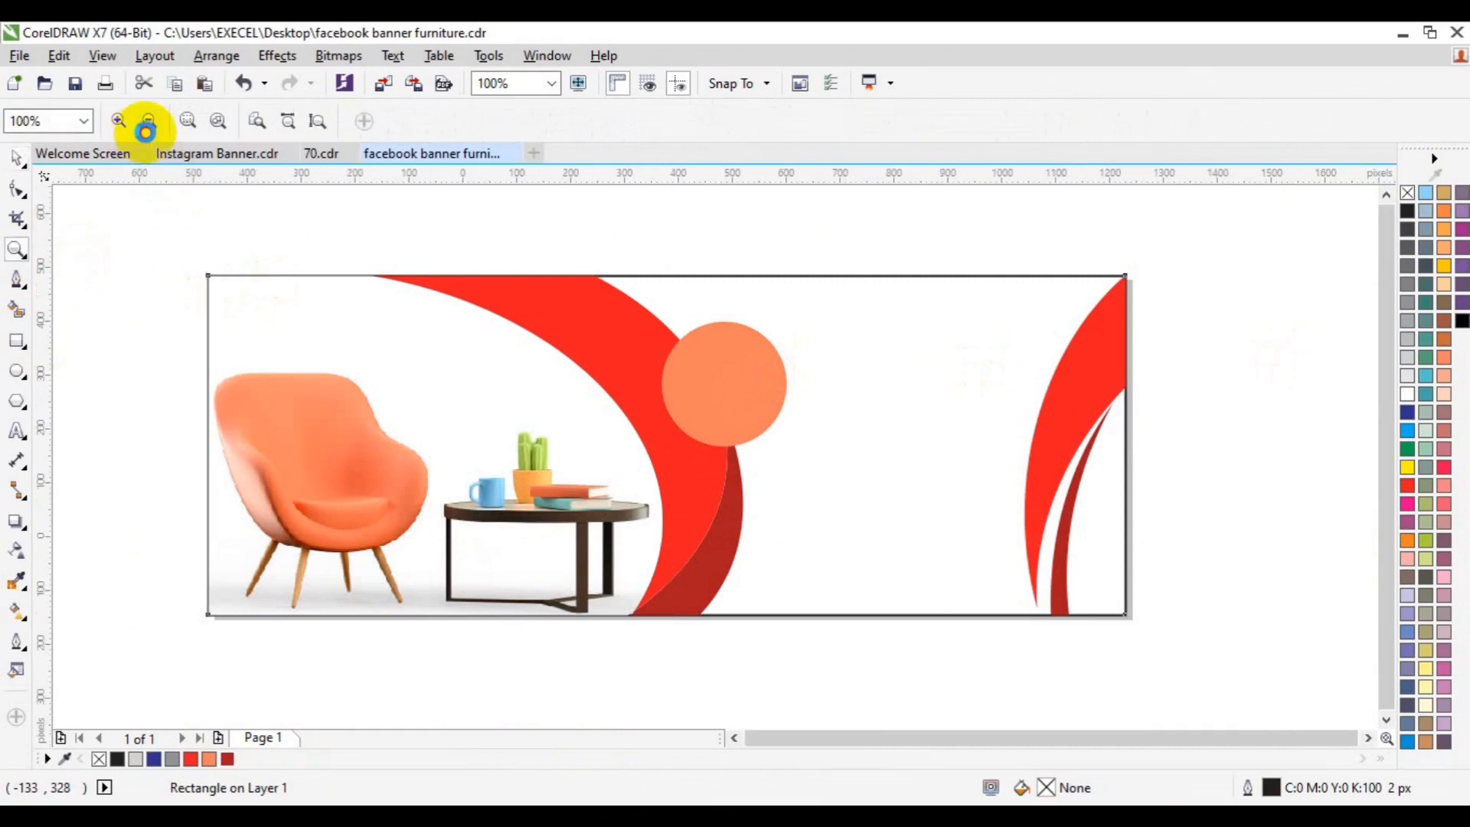
left_click(149, 121)
left_click(718, 475)
left_click(16, 250)
left_click(746, 490)
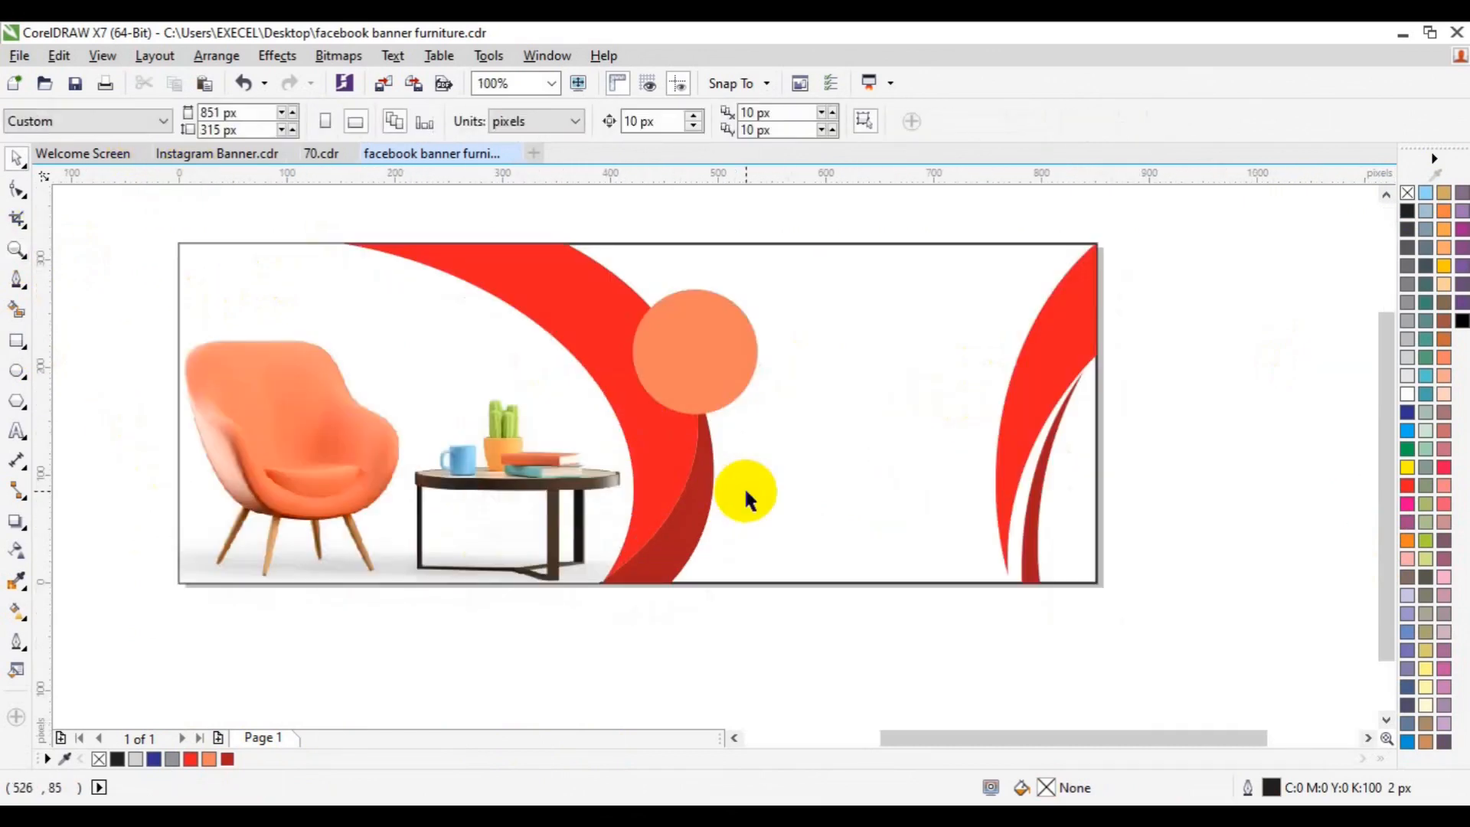
- Try a copy of the orange circle above the armchair, scaled to about 76 px and filled with dark red
left_click(690, 352)
left_click_drag(690, 352, 269, 295)
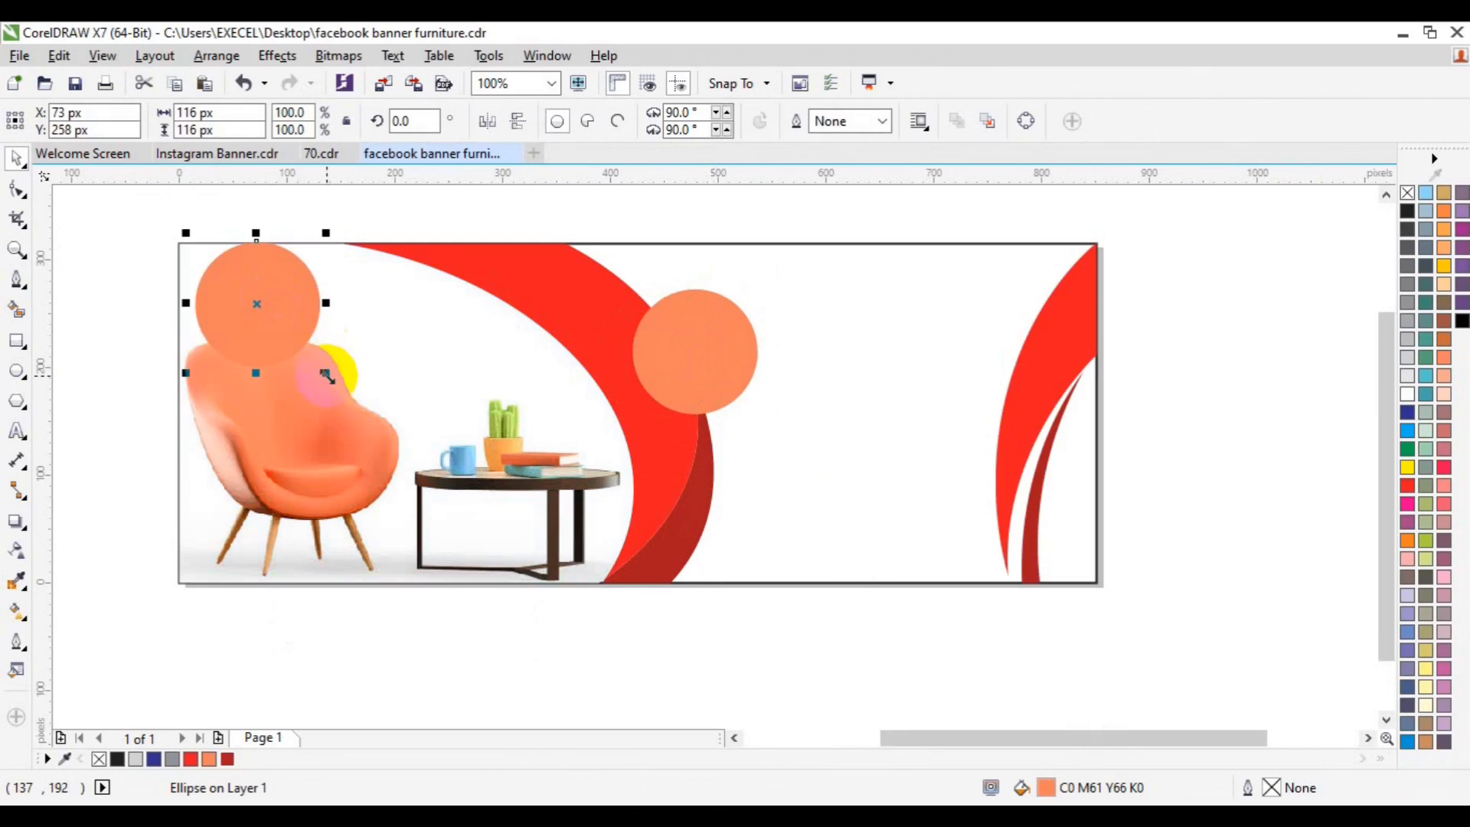
left_click_drag(303, 359, 304, 352)
left_click_drag(244, 307, 230, 301)
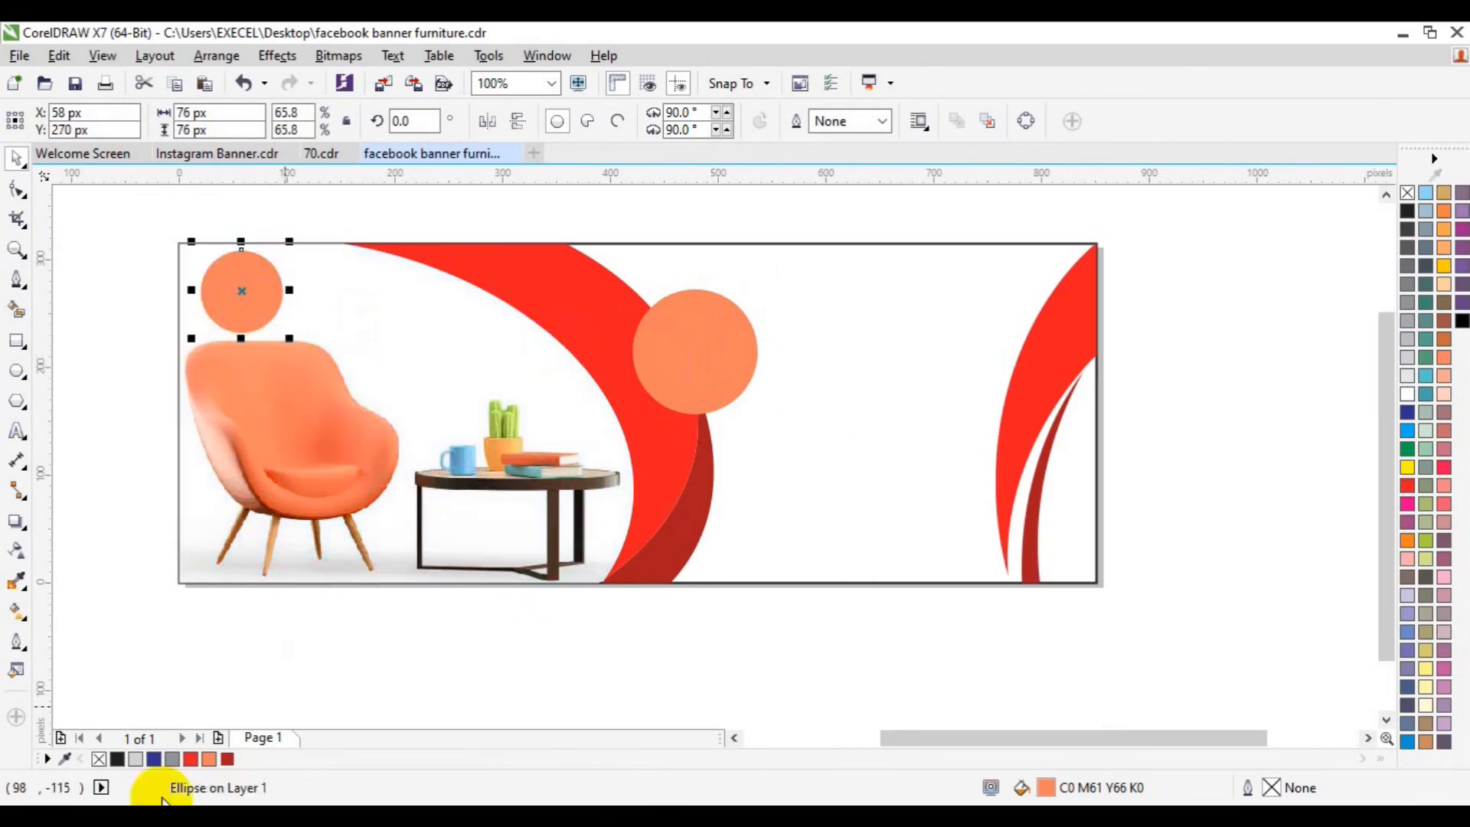
left_click(227, 759)
left_click(425, 679)
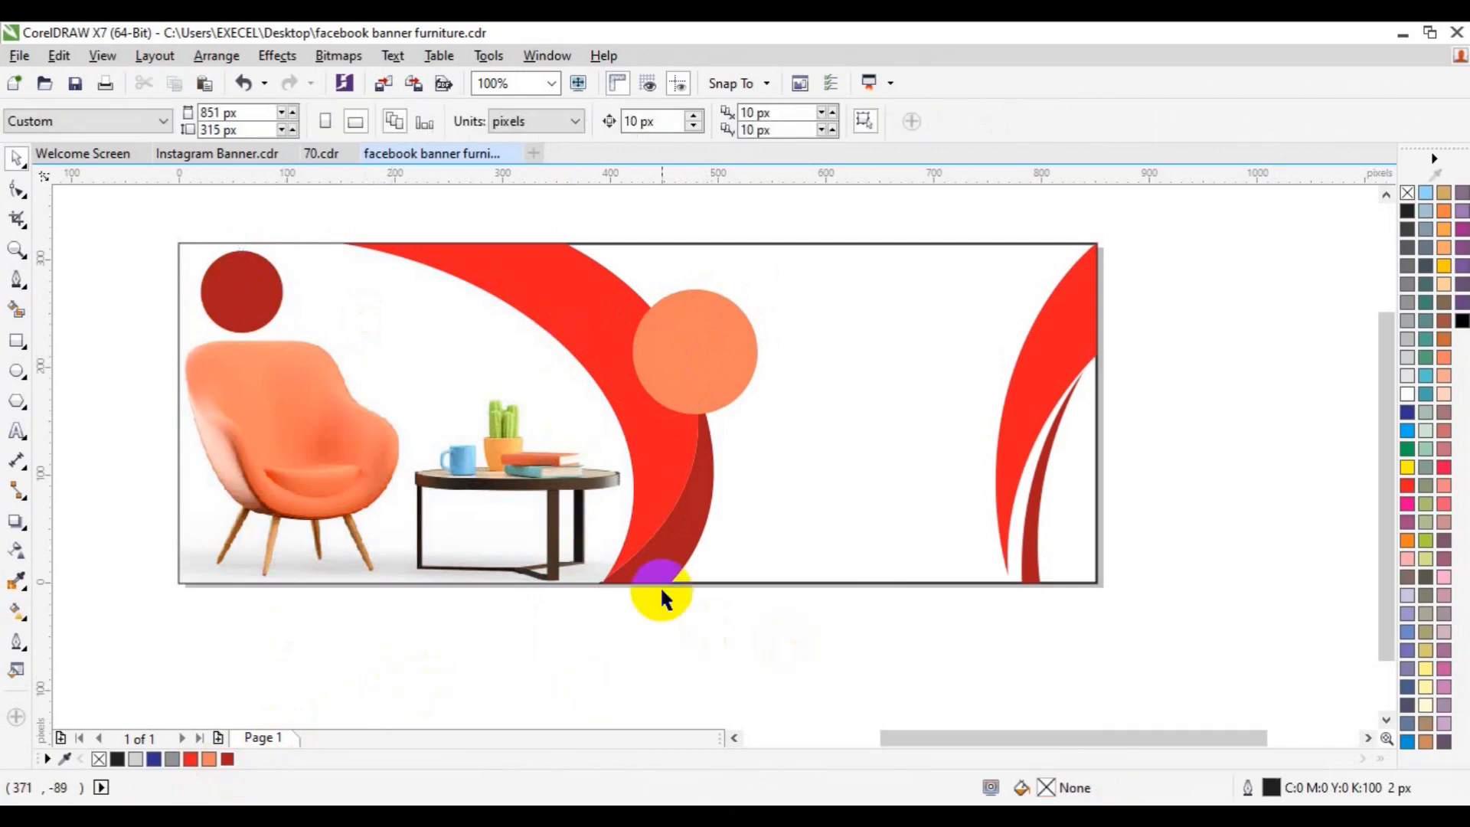
- Group the red and dark red curves at the banner's far edge and flip the group vertically
left_click(988, 405)
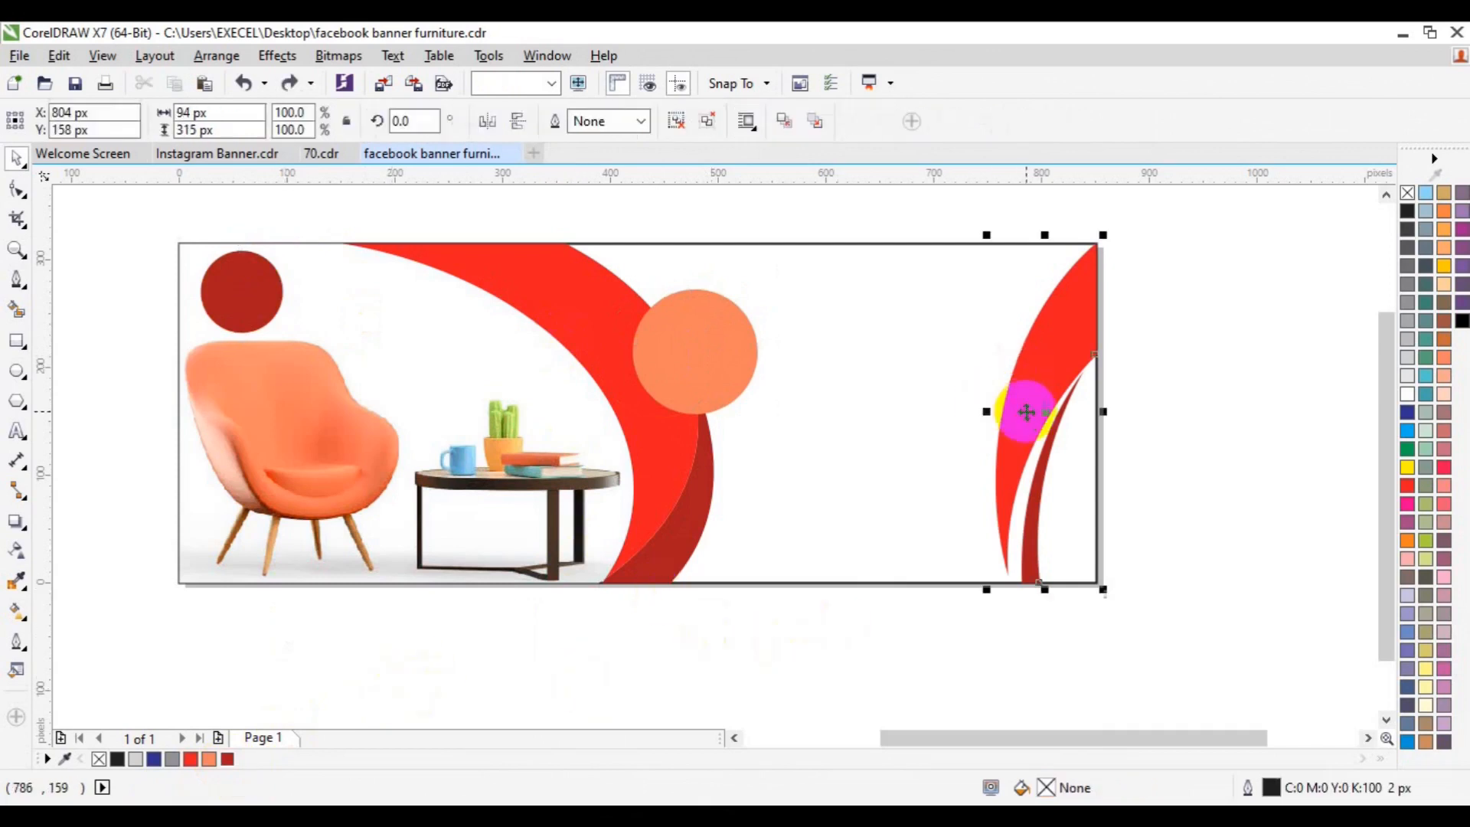
left_click(518, 128)
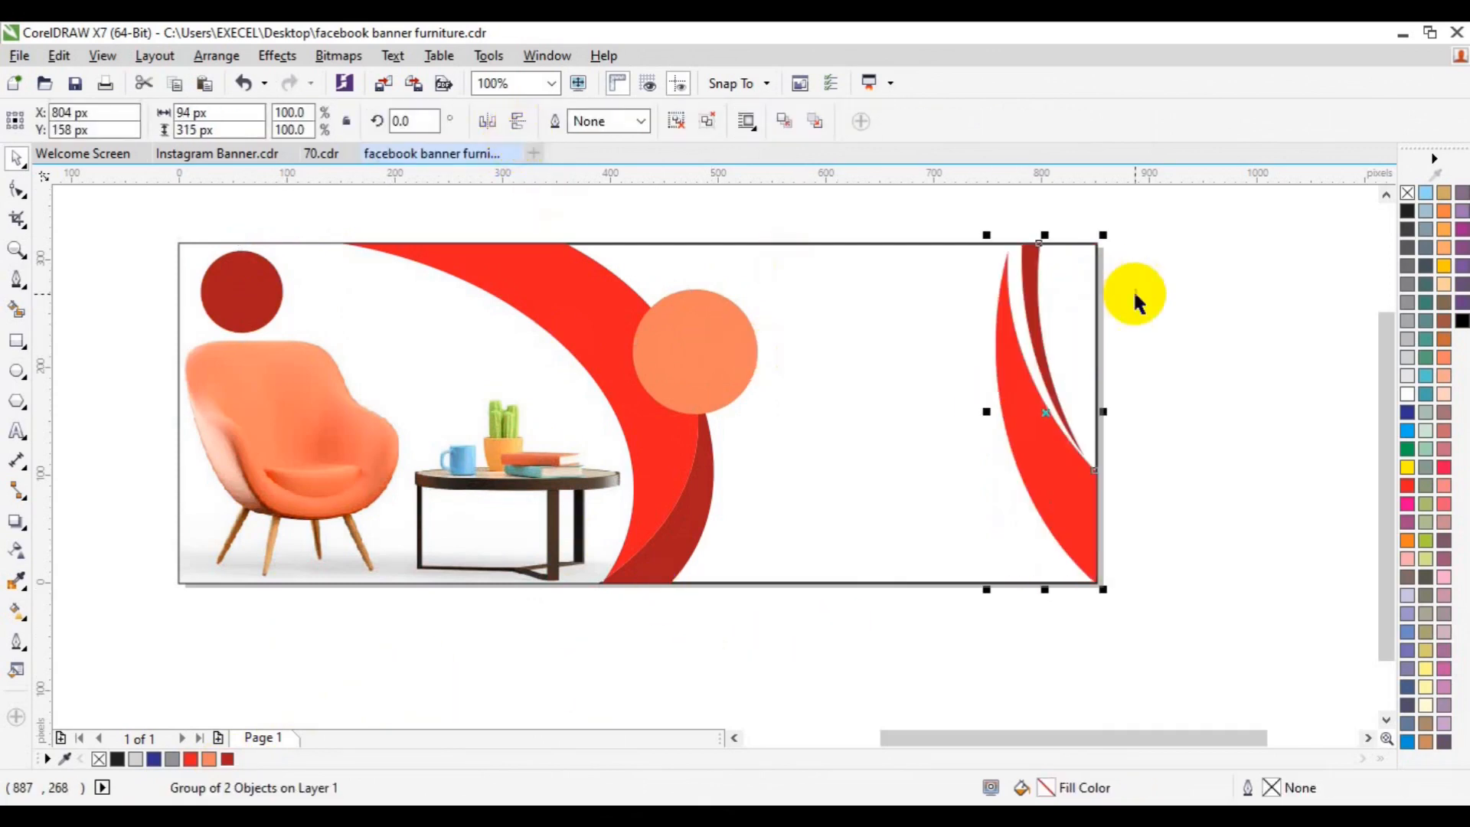
left_click(917, 521)
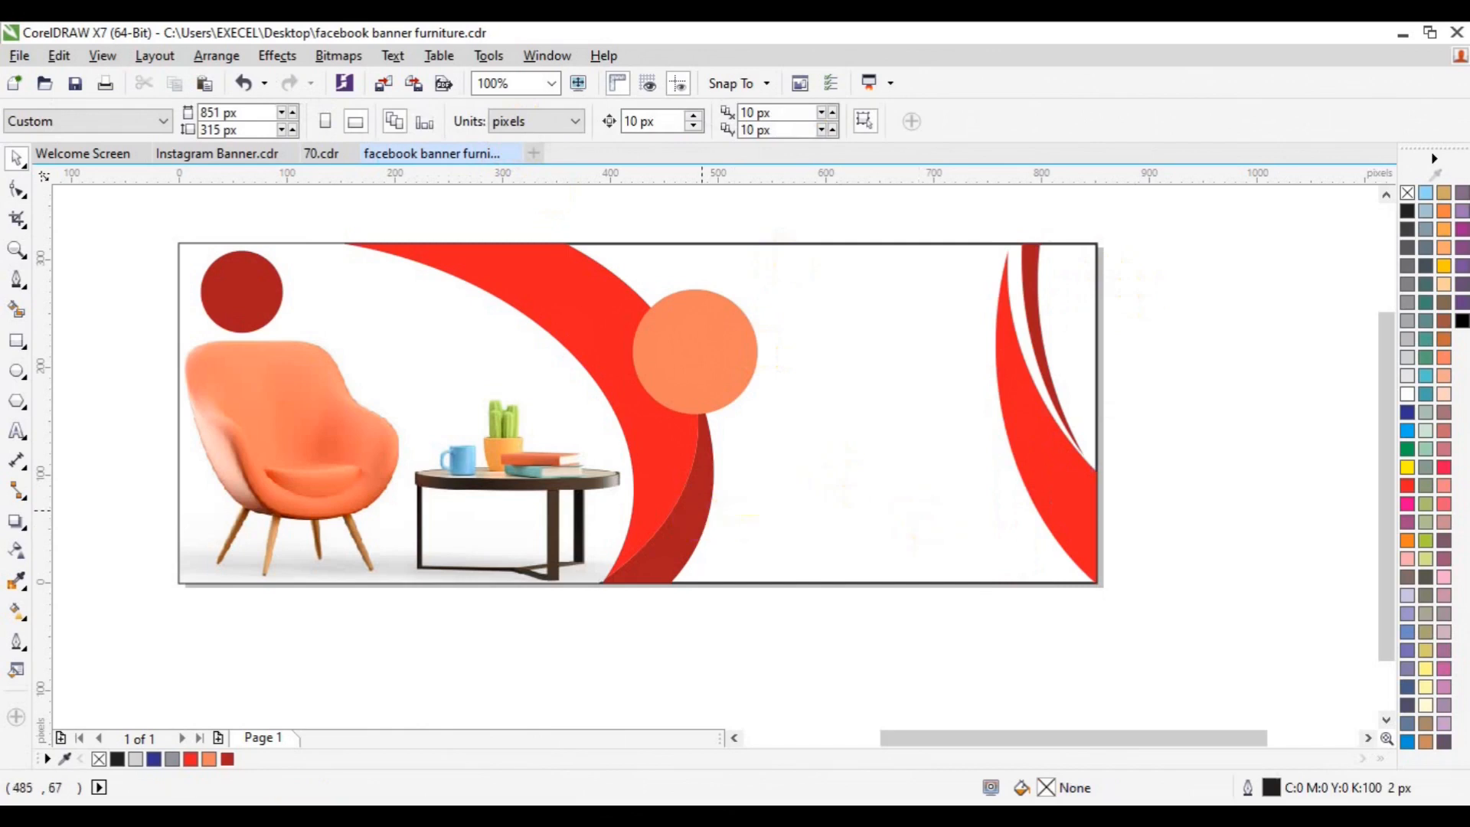
- Add a concentric 104 px dark red copy inside the orange circle and delete the small circle above the armchair
left_click(700, 366)
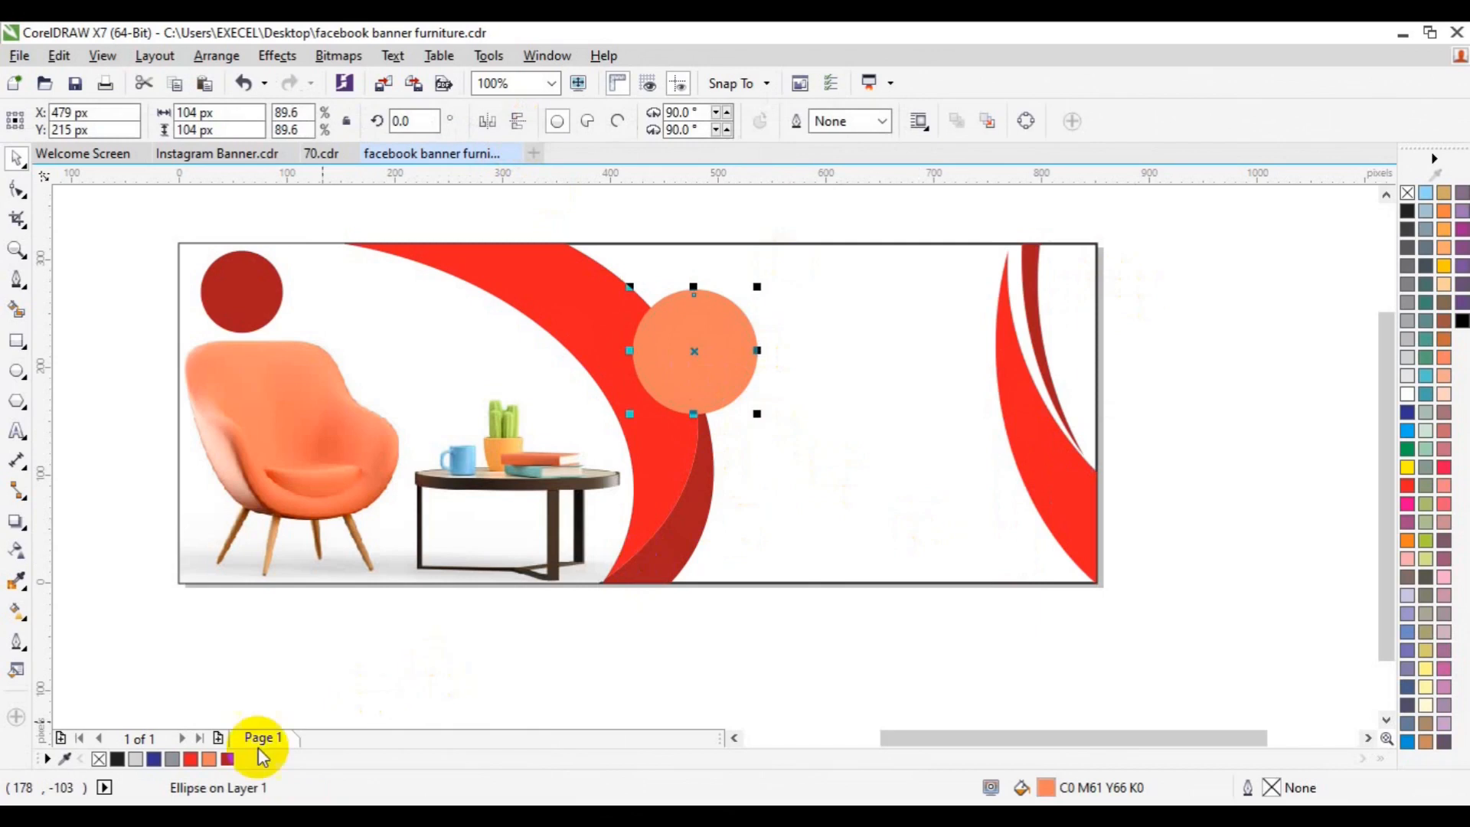
left_click(228, 759)
left_click(249, 325)
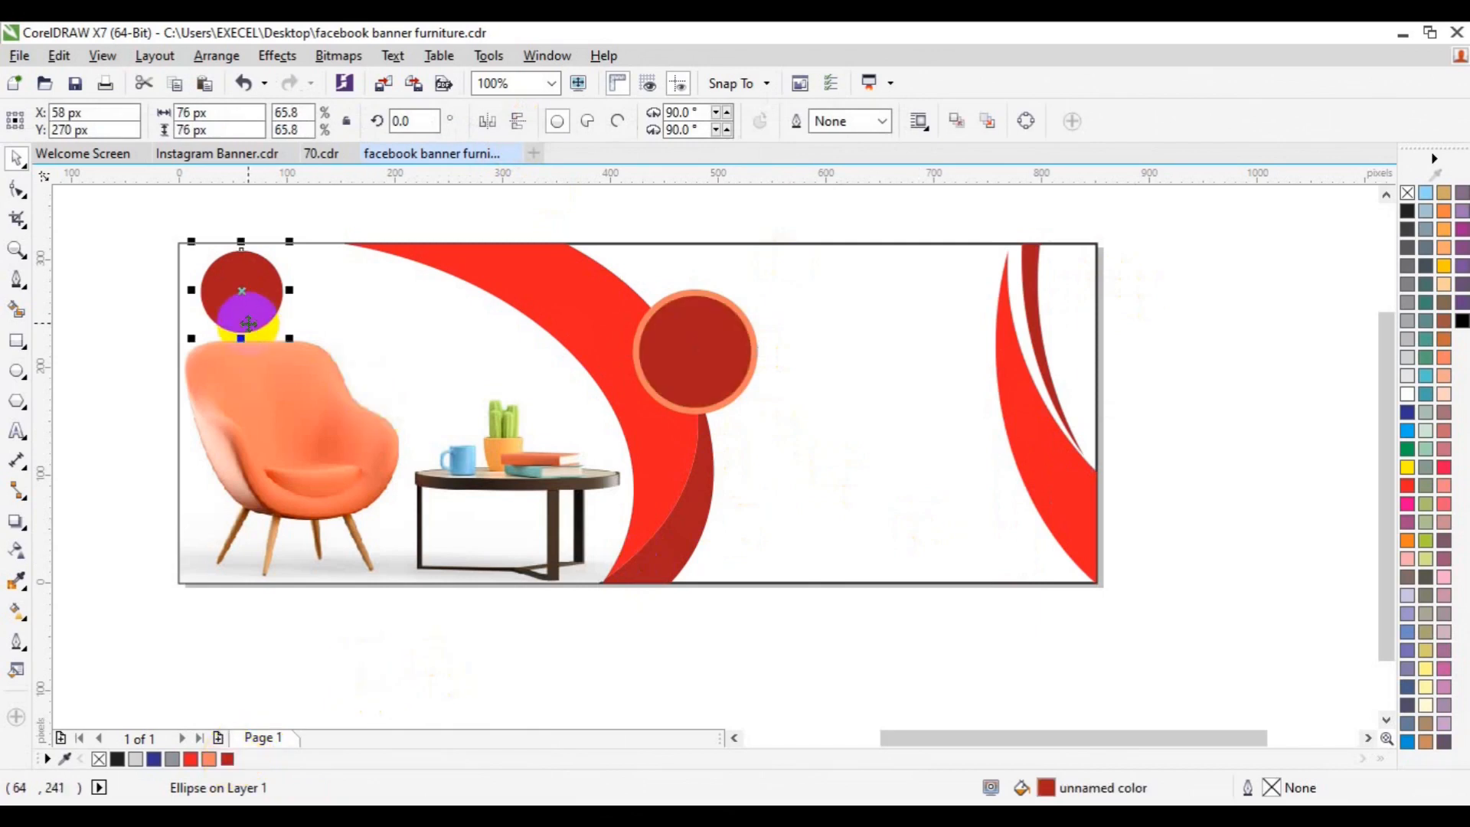
key("Delete")
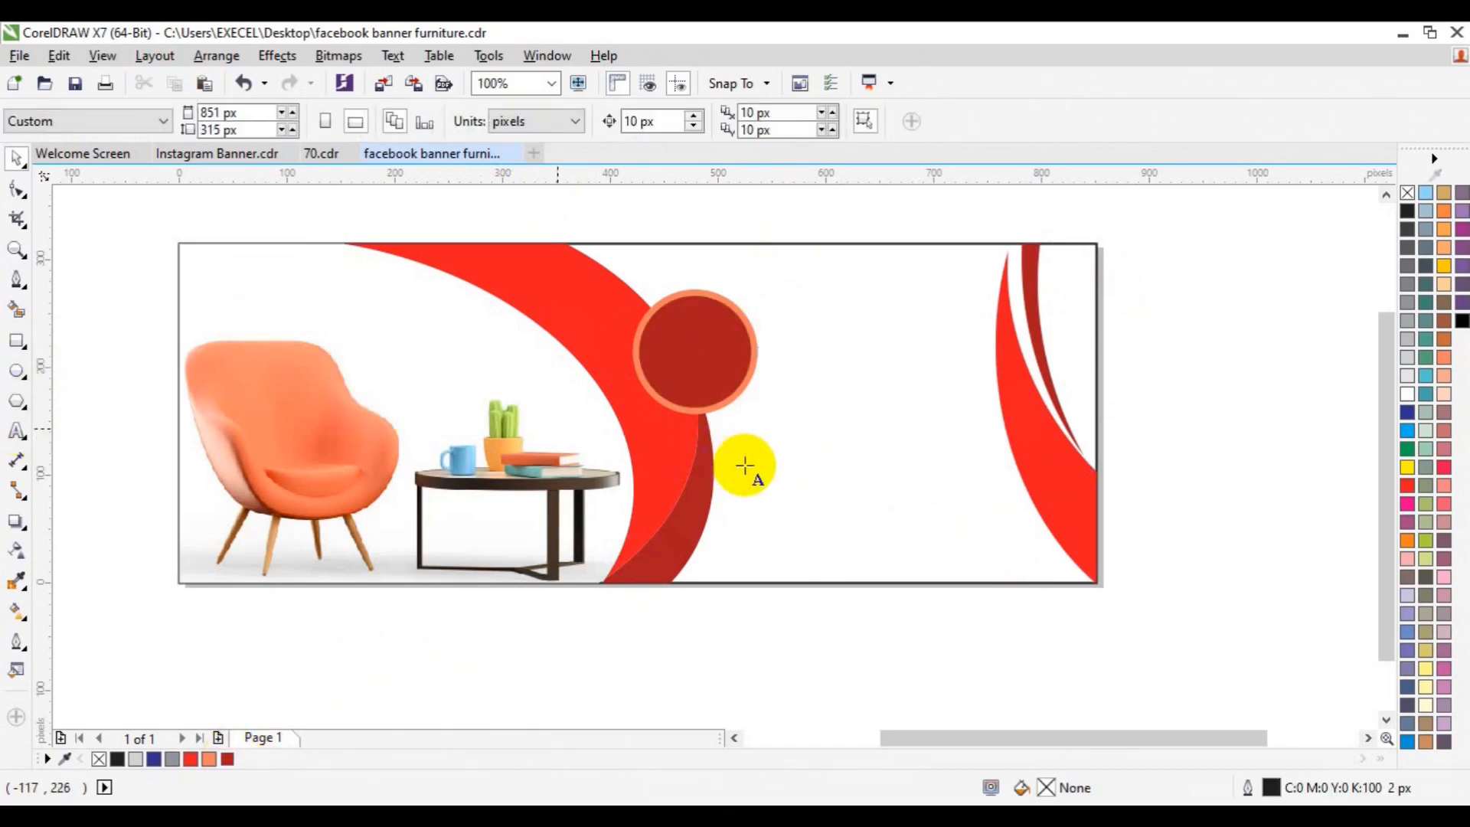
- Add the artistic text "70% OFF" on two lines below the circle and select all of it
key("F8")
left_click(744, 459)
type("70")
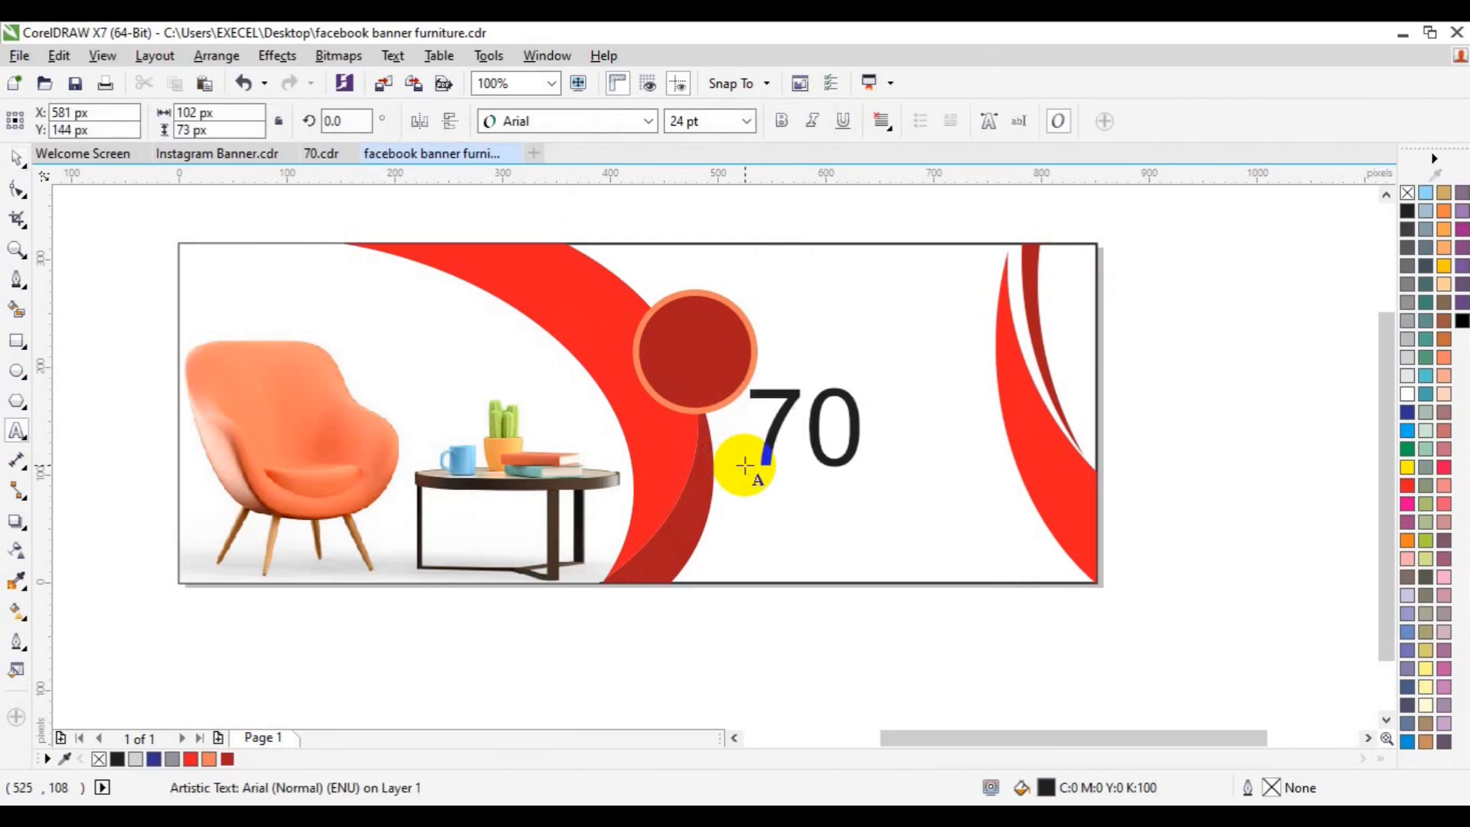
type("% ")
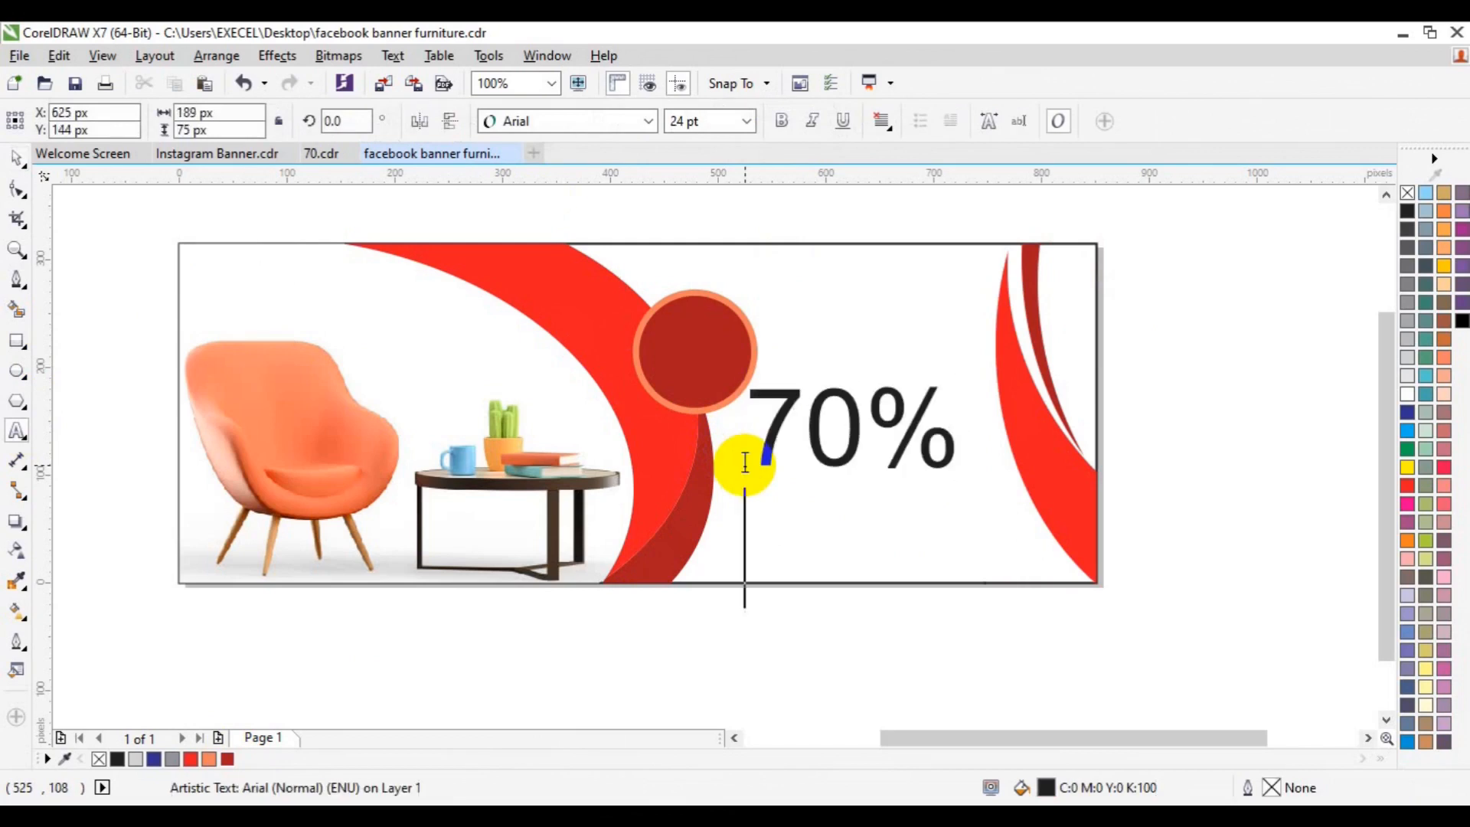
type("OFF")
key("ctrl+a")
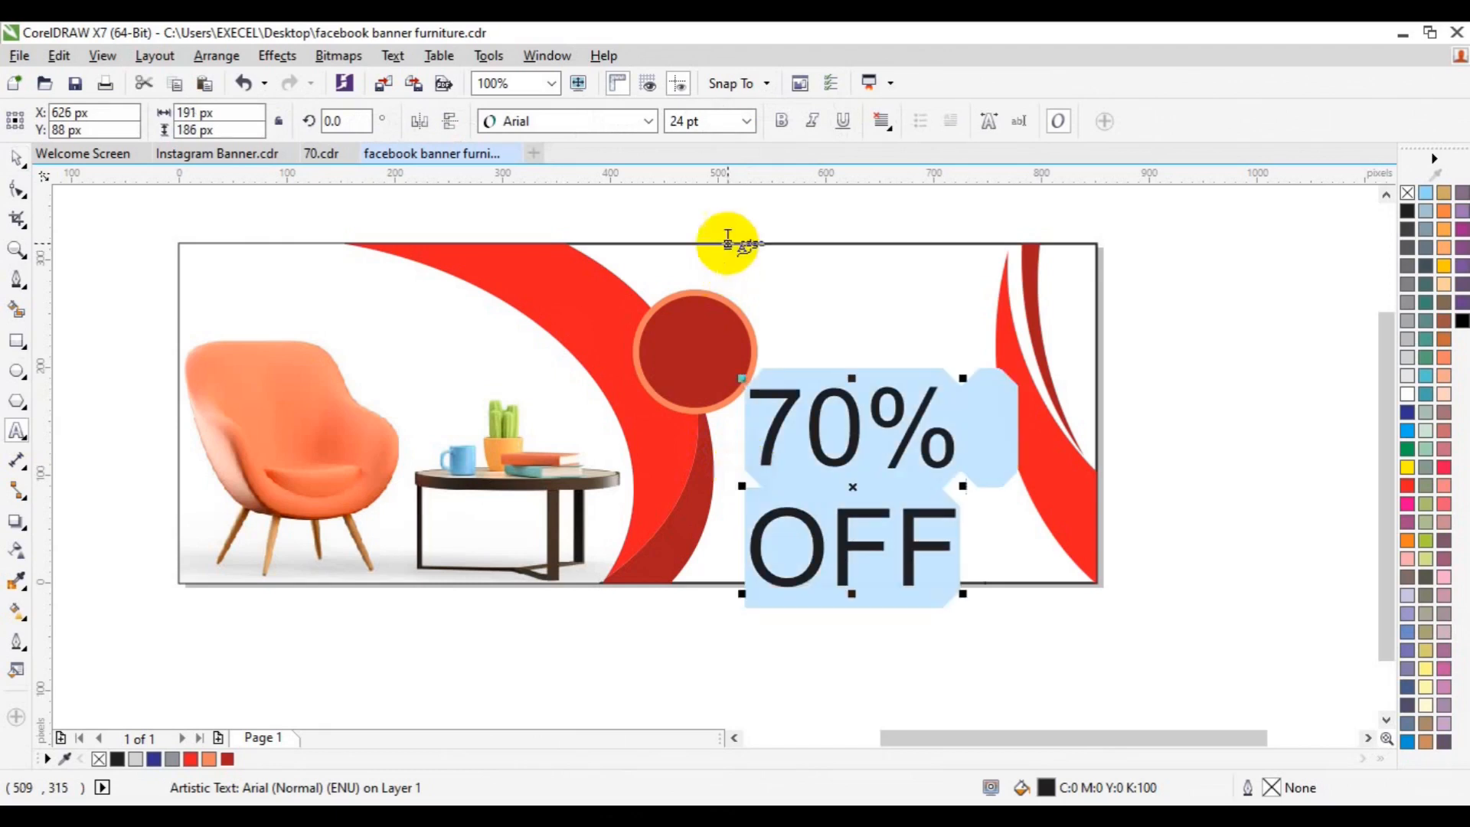
- Set the discount text to Lato Bold at 9 pt
left_click(651, 121)
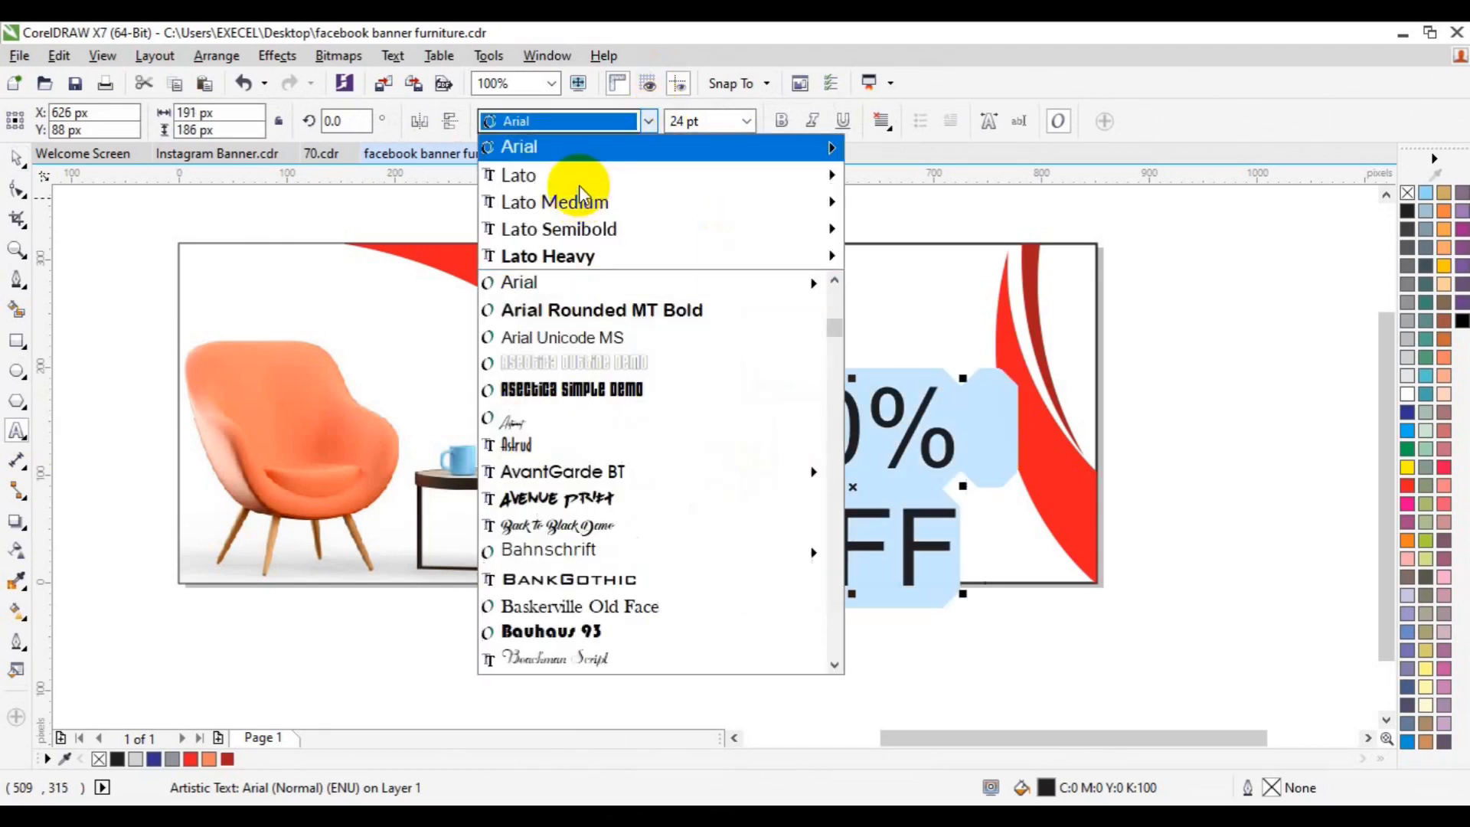
mouse_move(574, 181)
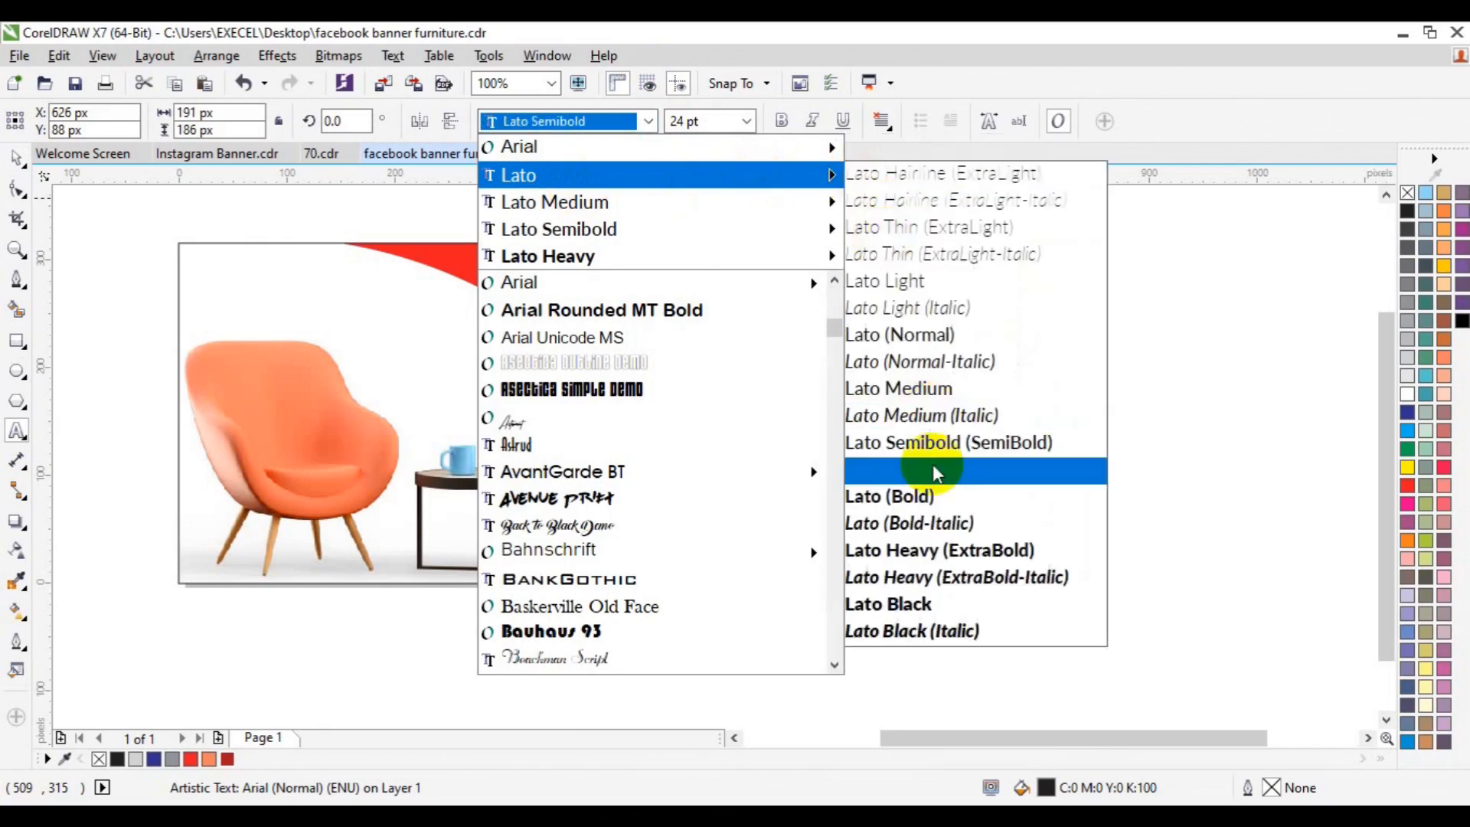
left_click(944, 490)
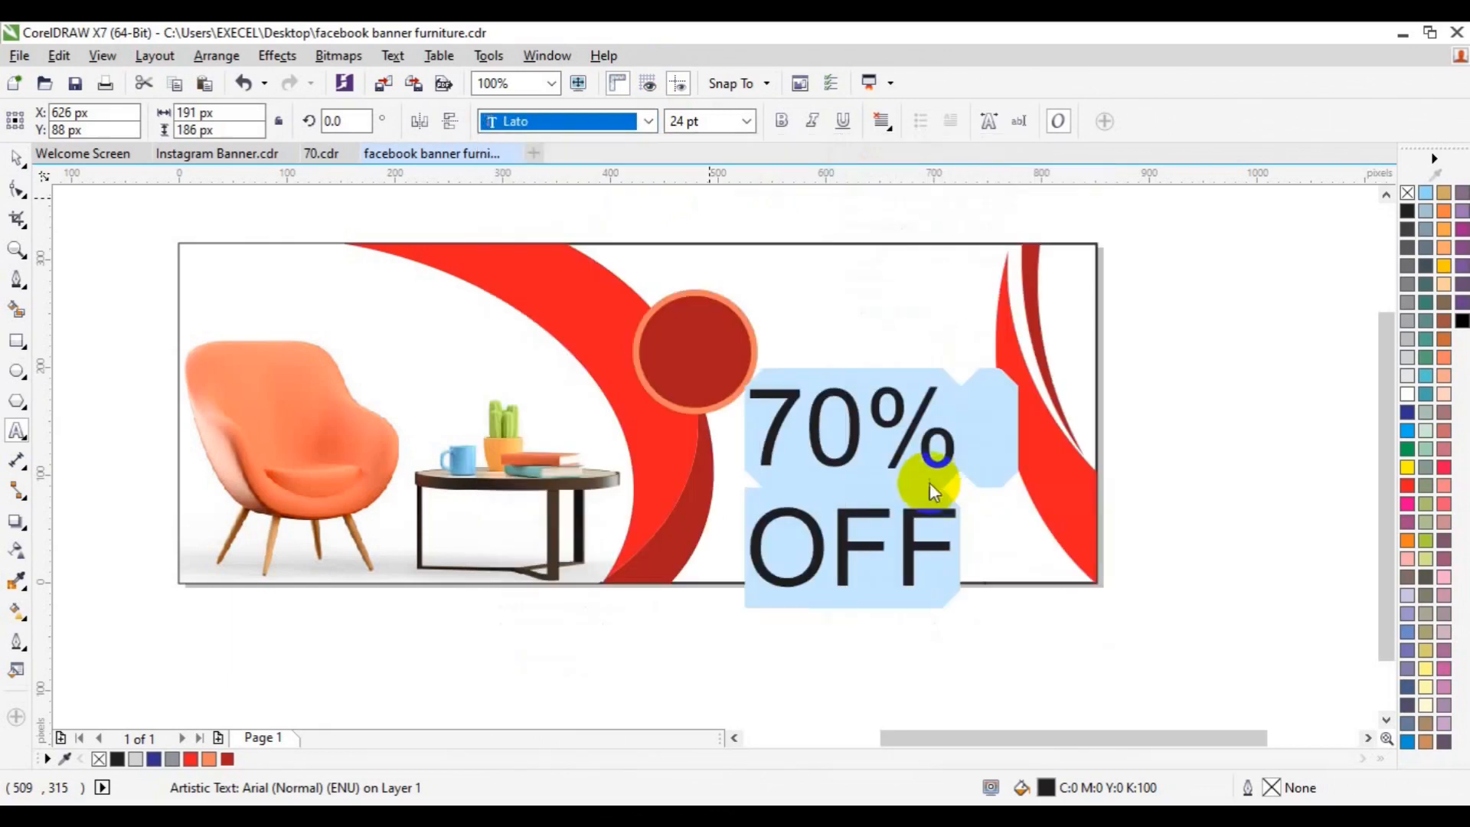
left_click(747, 123)
left_click(746, 248)
left_click(745, 121)
left_click(722, 200)
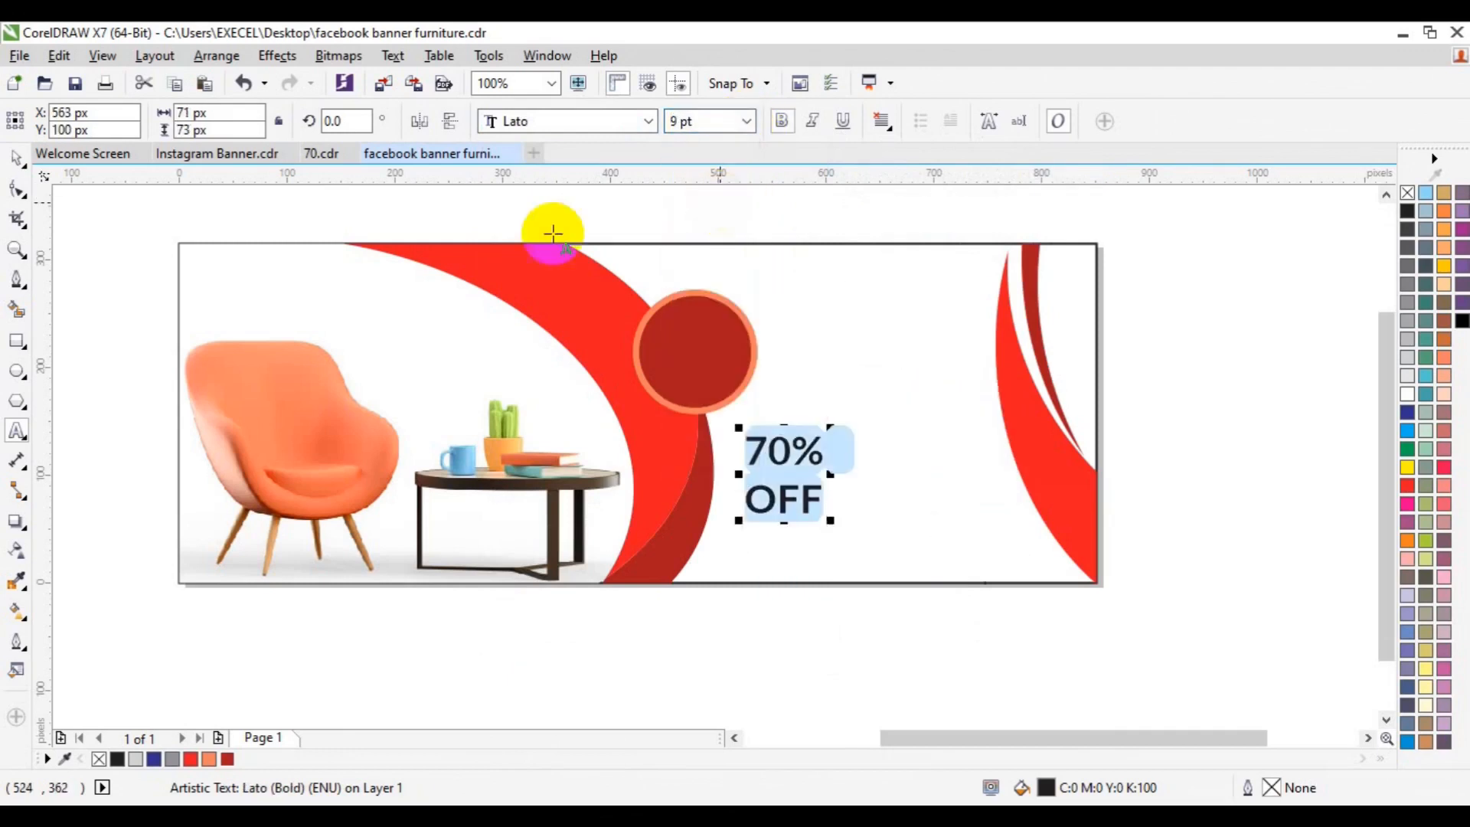
- Centre the "70% OFF" text on the dark red circle and fill it with 20% black
left_click(771, 480)
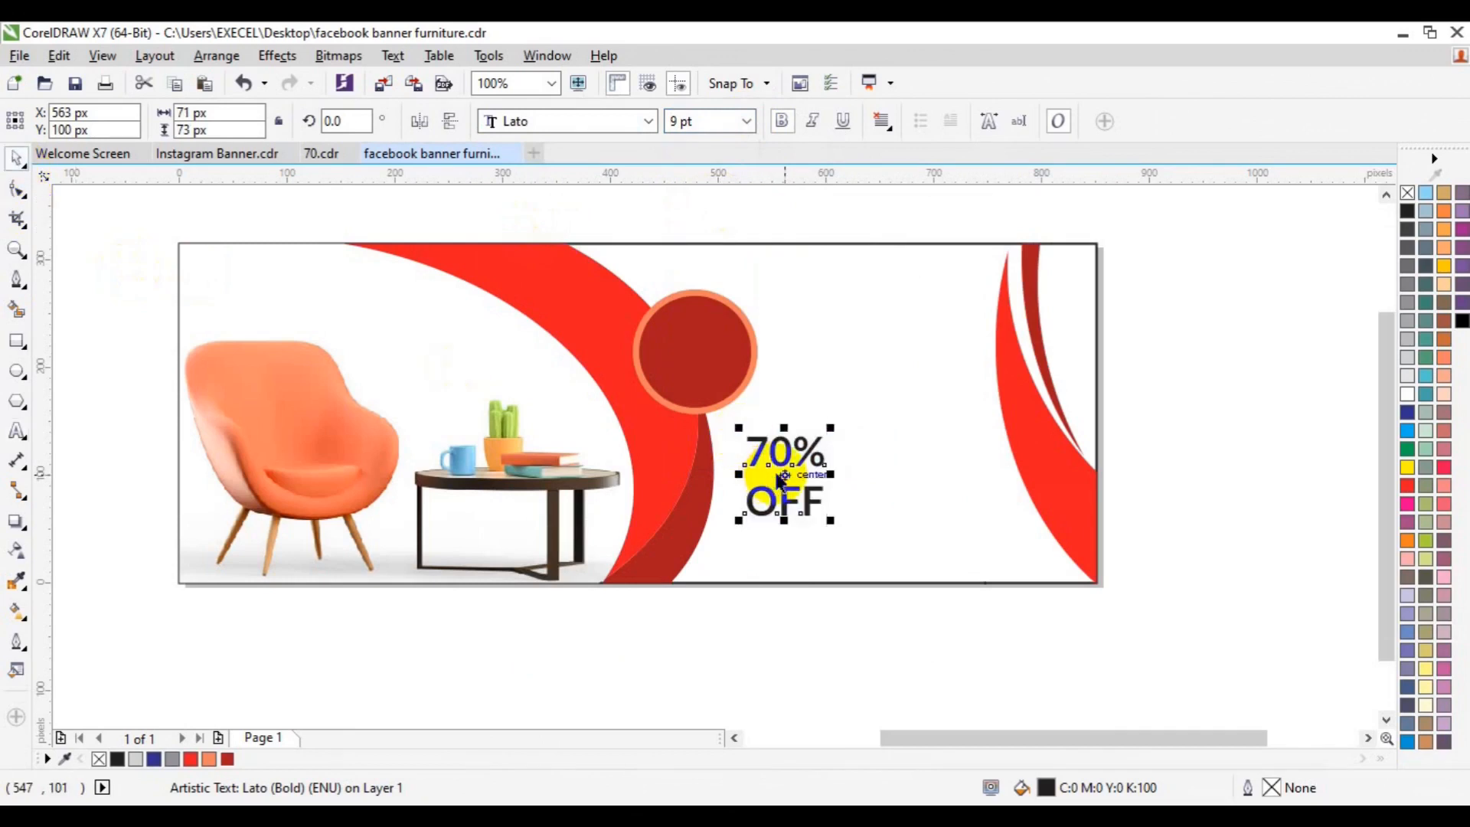
left_click_drag(784, 474, 695, 354)
left_click(135, 759)
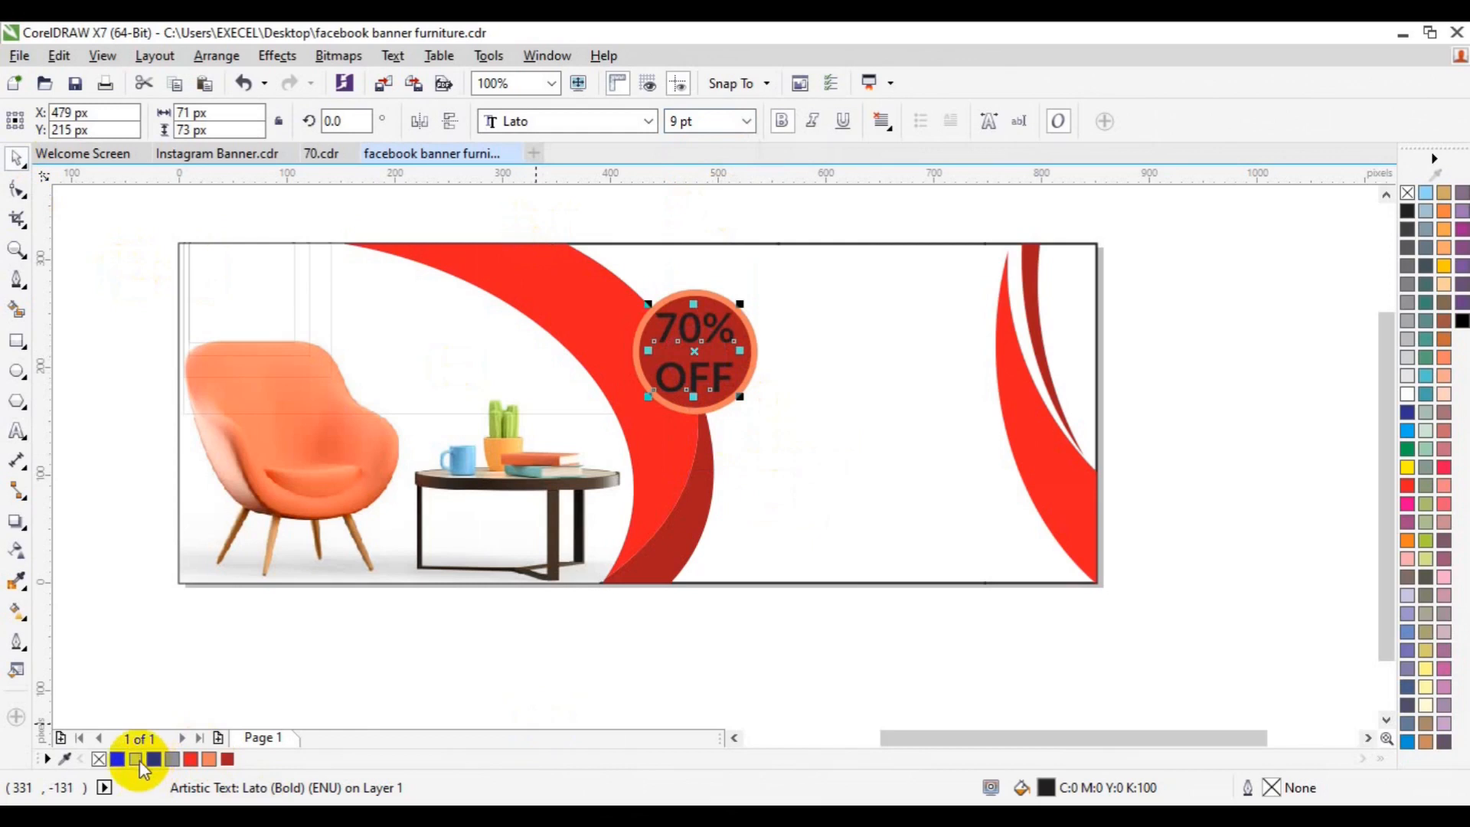
- Set the discount text's font size to 8 pt
left_click(681, 121)
type("8")
key("Return")
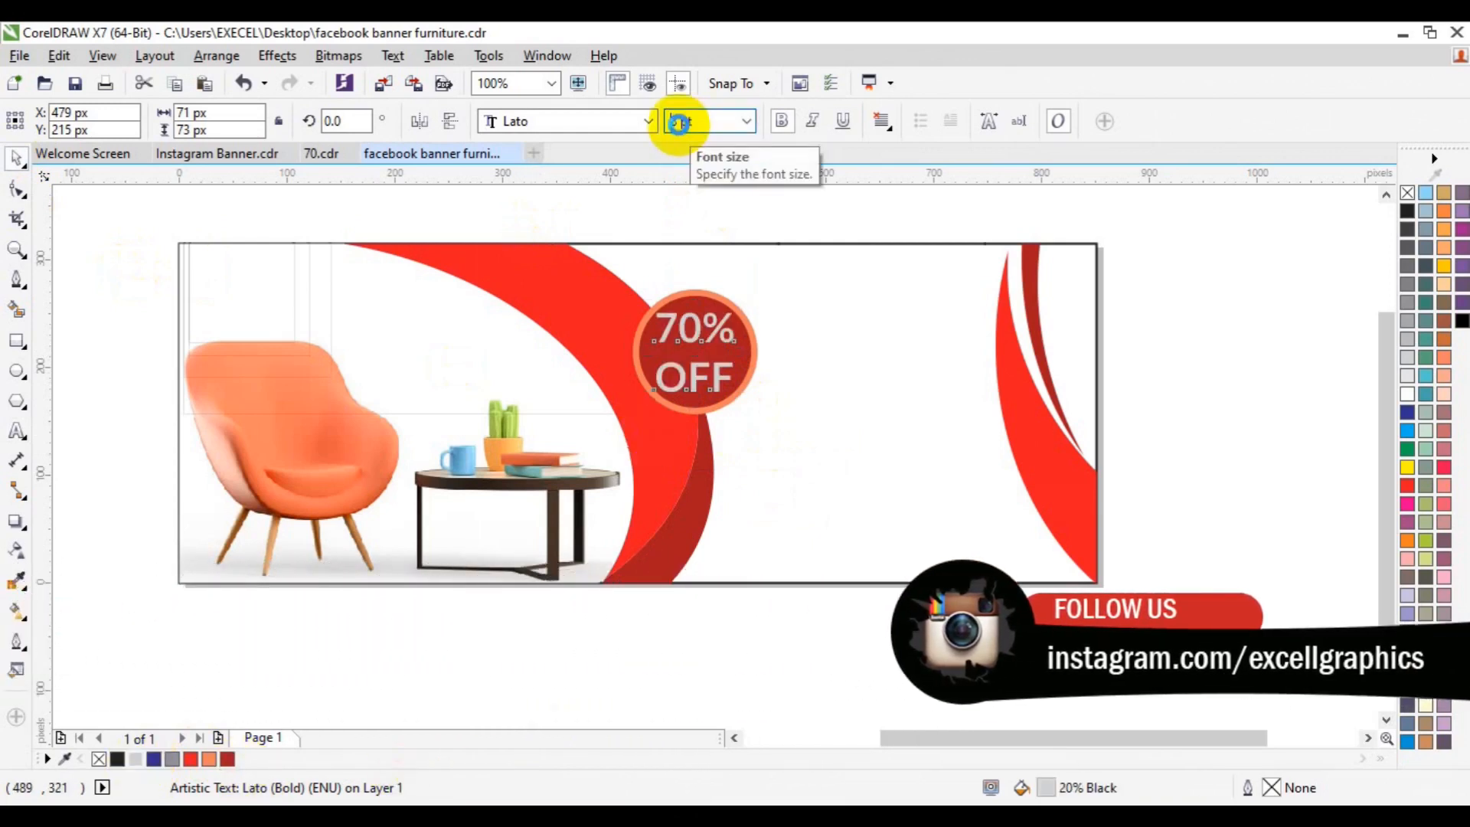
- Centre the "70% OFF" text horizontally and vertically on the dark red circle
left_click(731, 368, "shift")
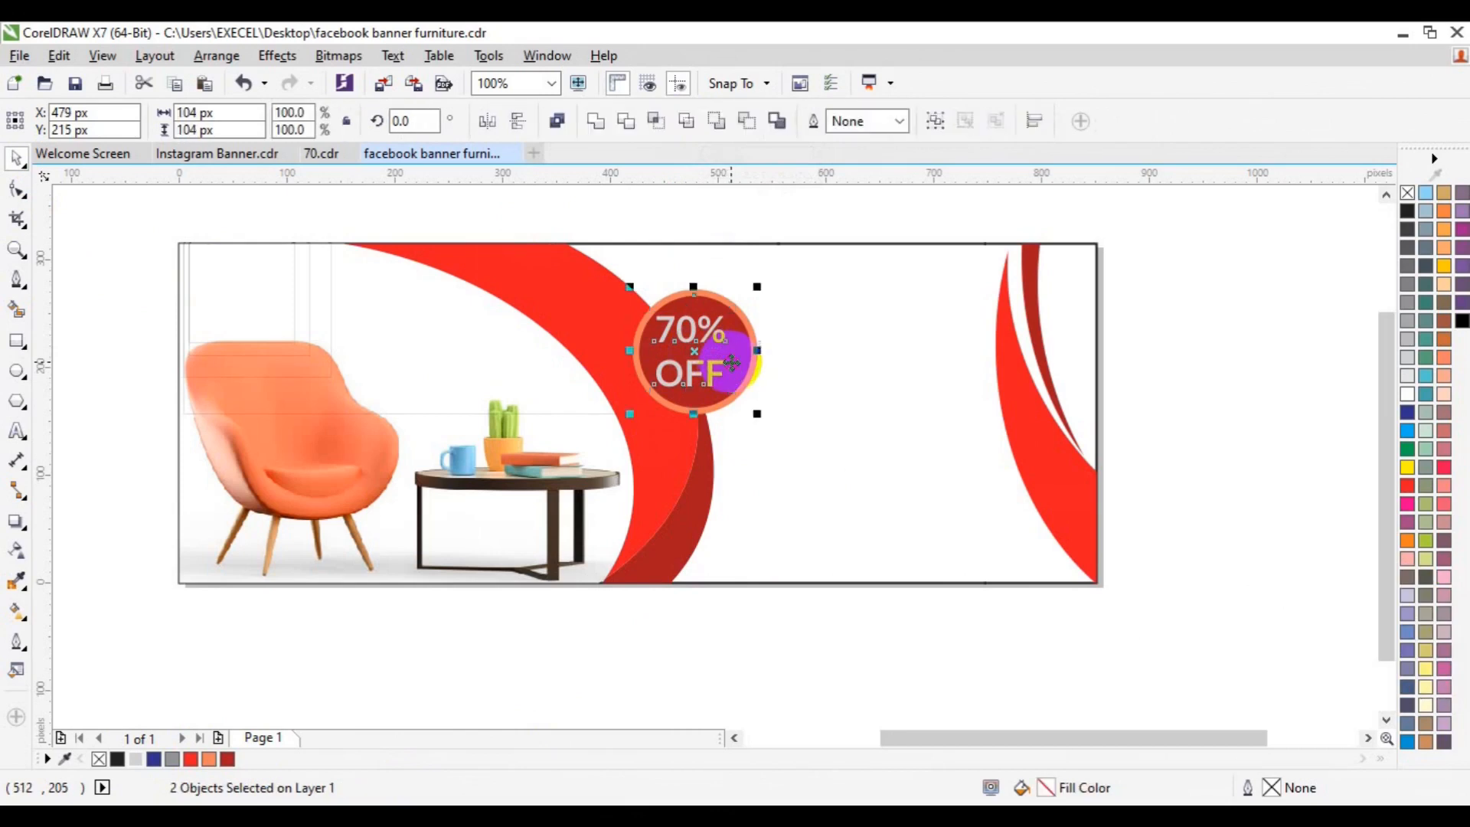
key("c")
key("e")
left_click(771, 640)
- Tighten the line spacing of the "70% OFF" text and centre it again on the dark red circle
left_click(714, 372)
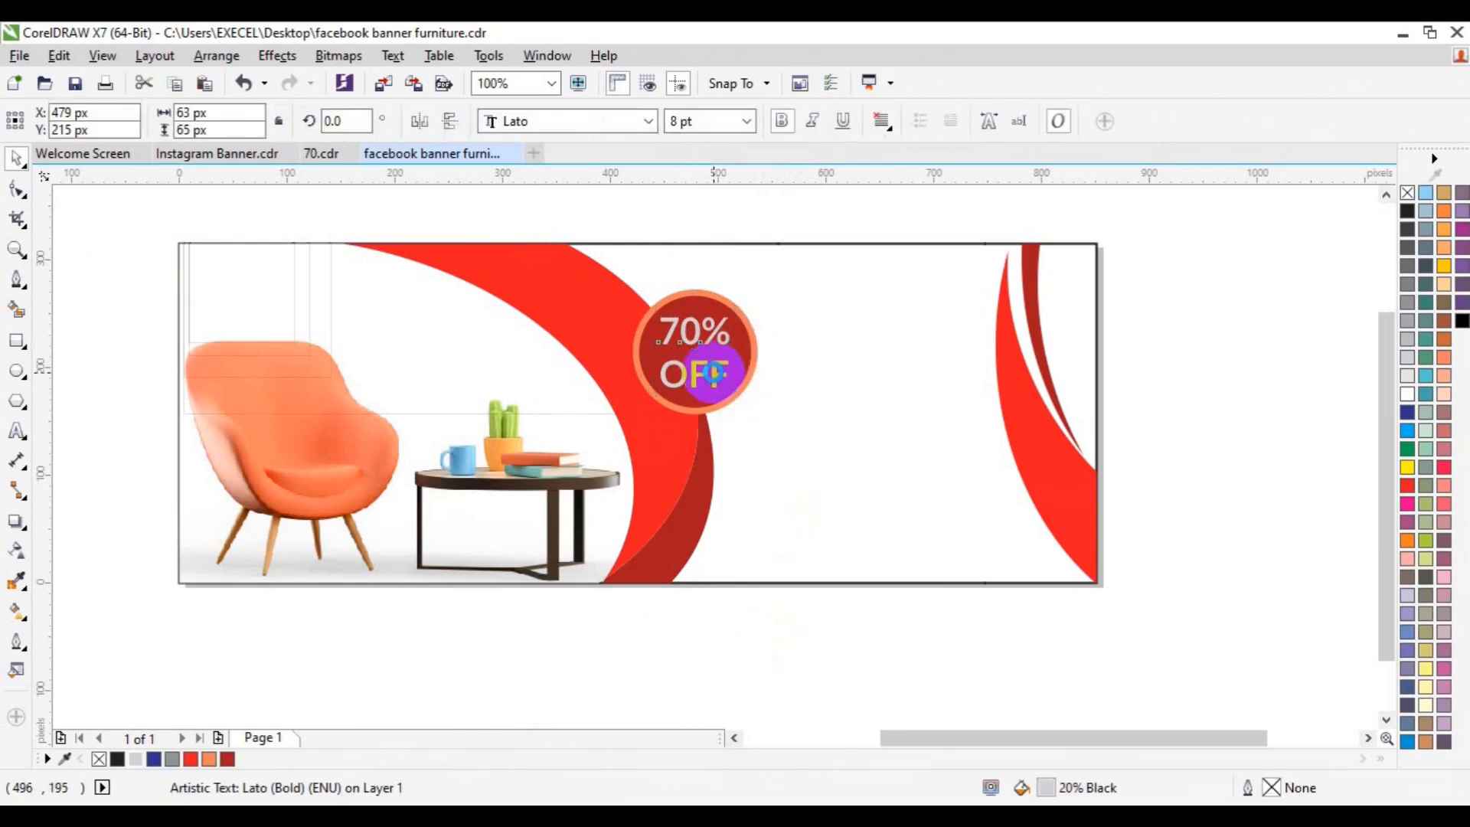
left_click(713, 374)
key("Up")
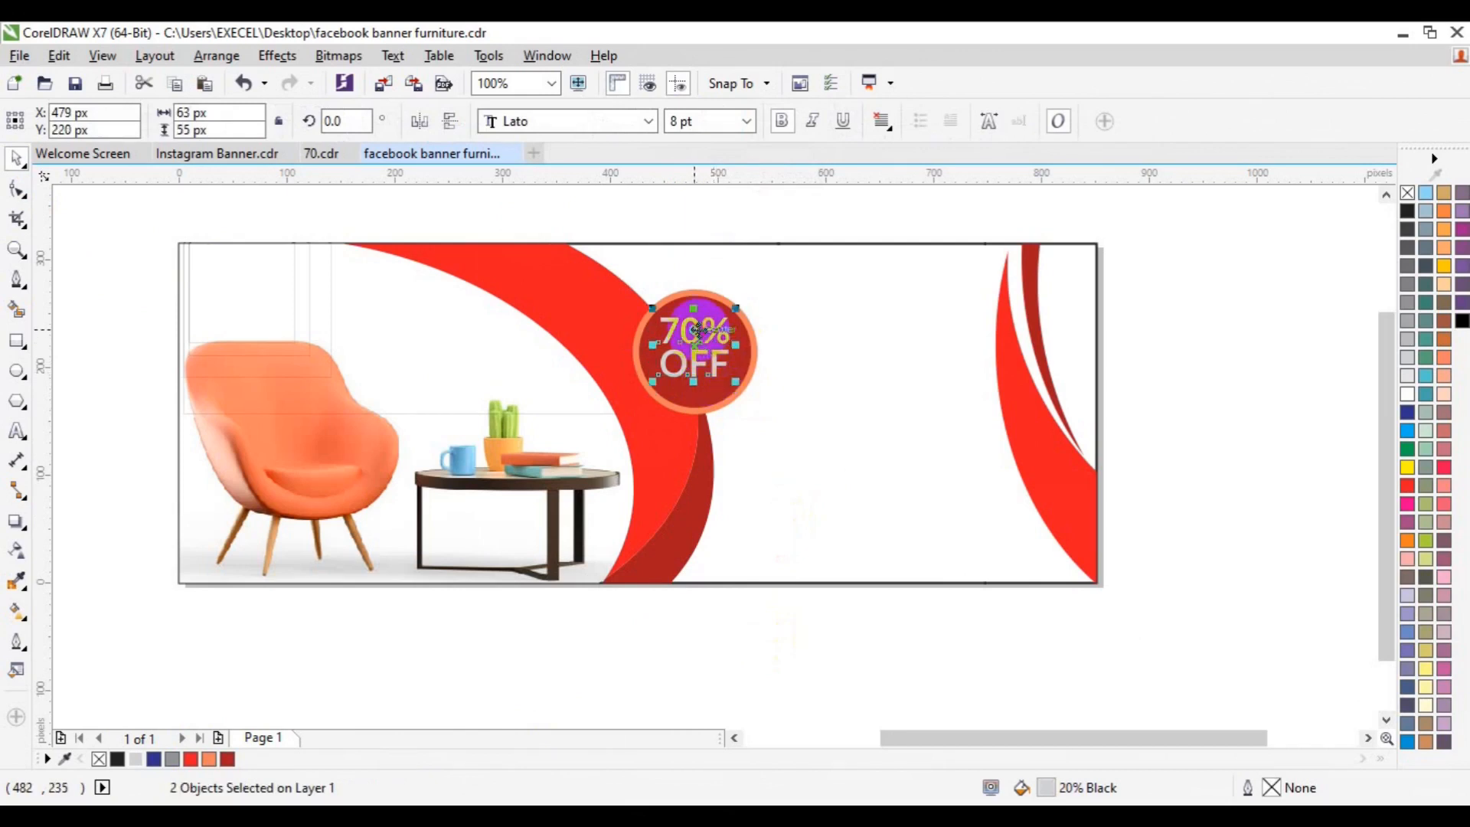
left_click(706, 389, "shift")
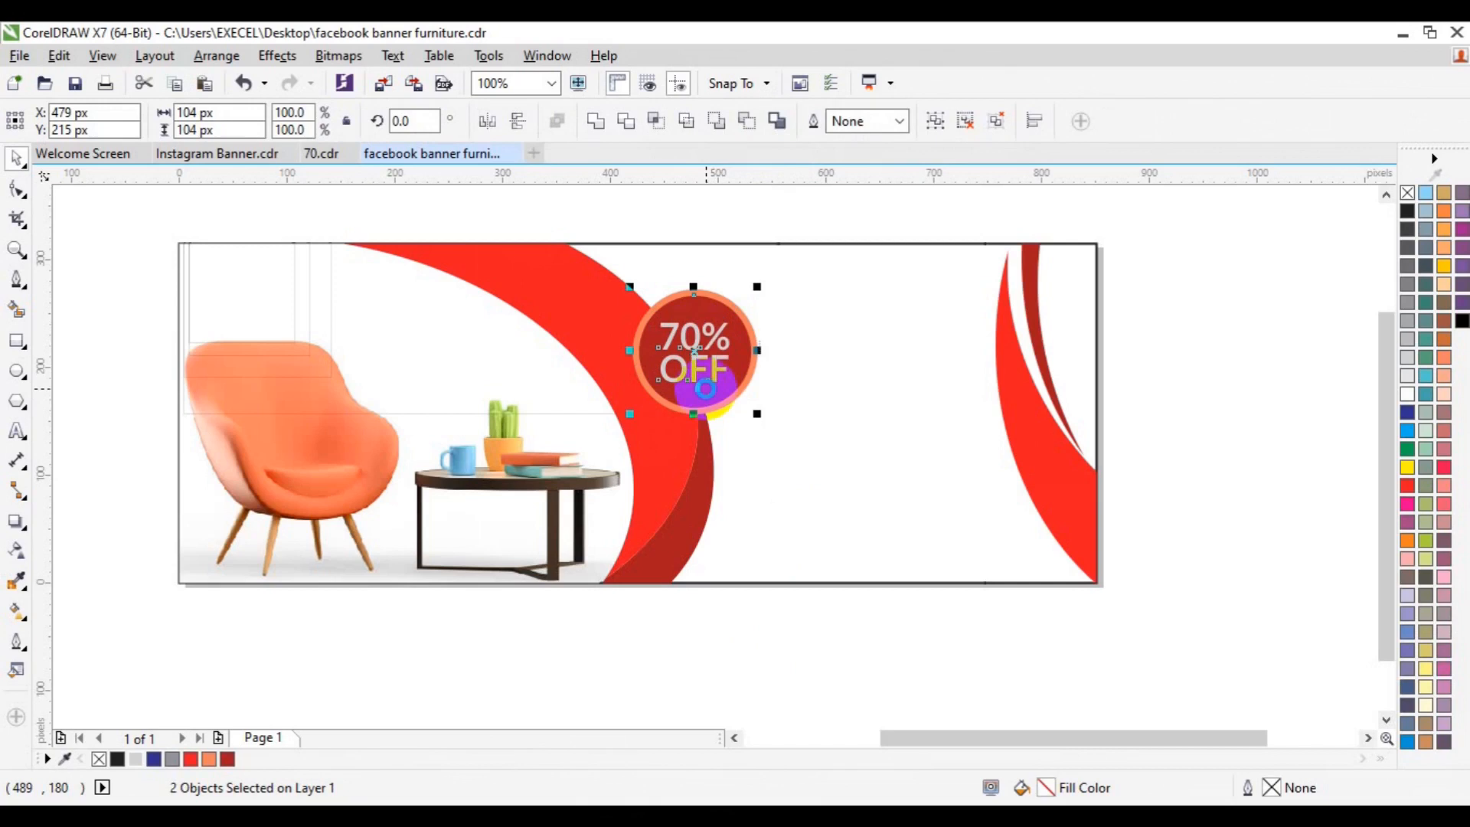
left_click(1156, 402)
- Break the "70% OFF" text apart to isolate the percent sign and set that sign in Lato Light
left_click(697, 338)
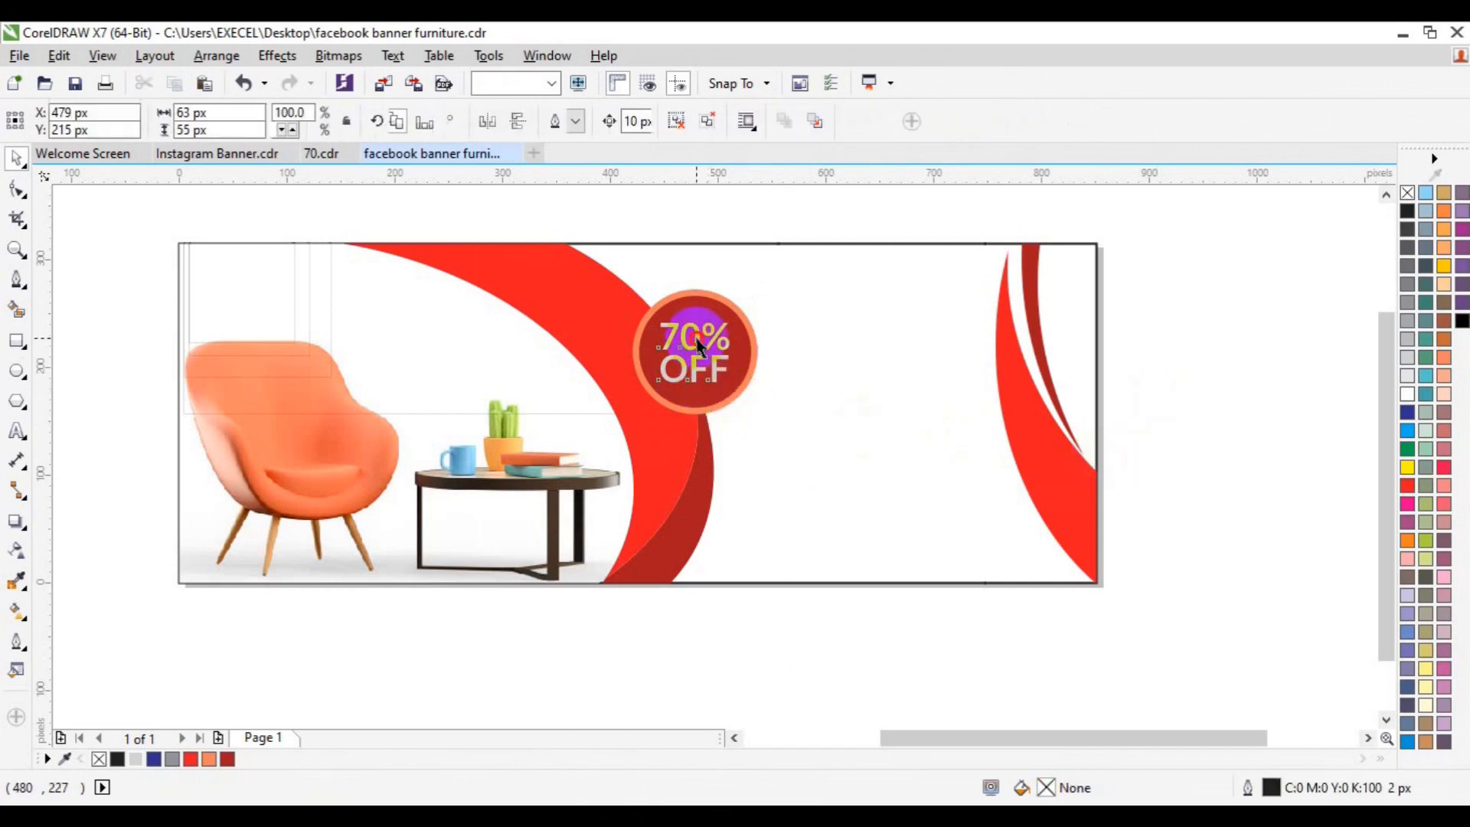
left_click(675, 121)
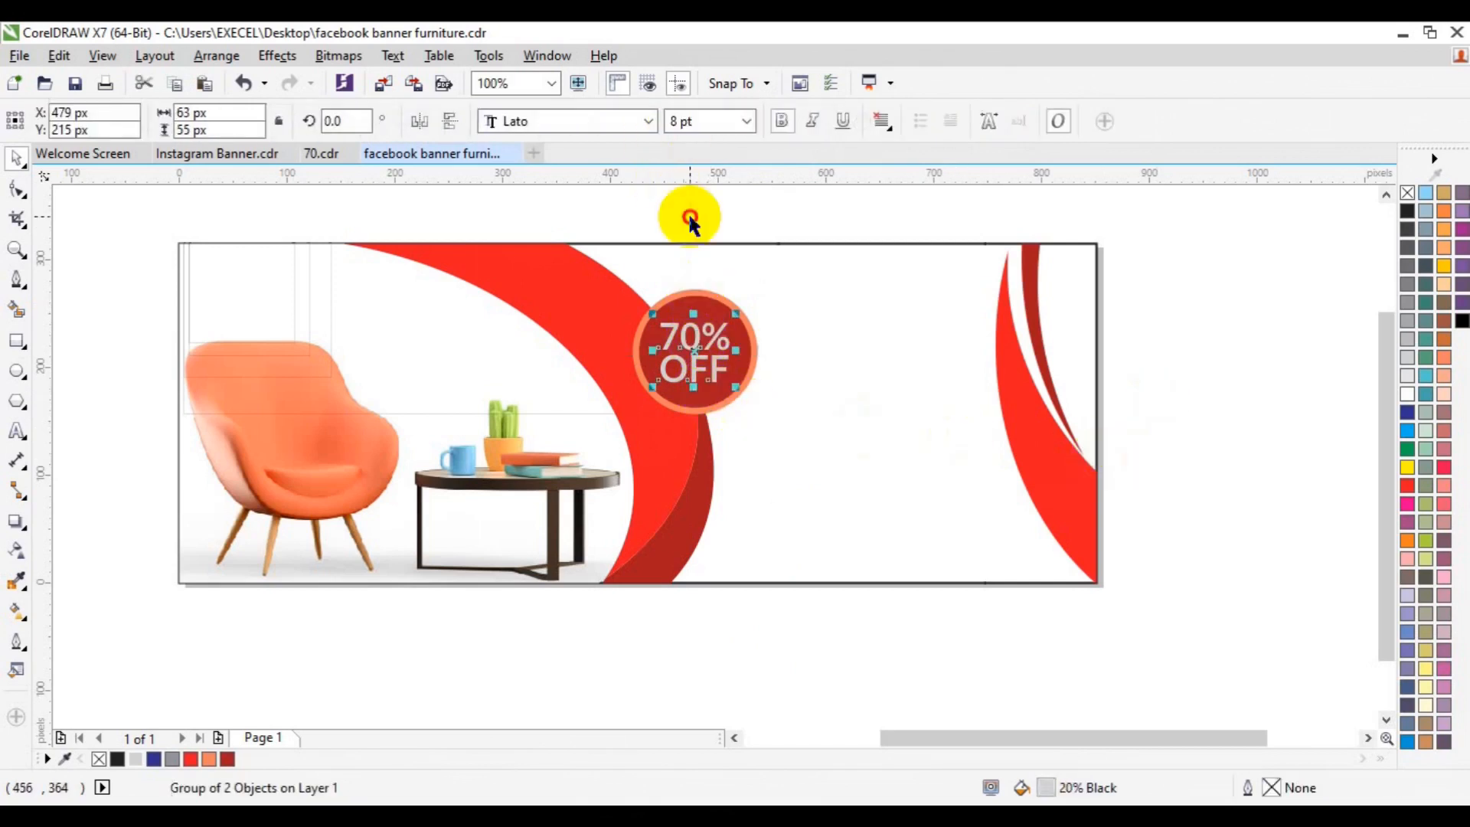
left_click(718, 343)
left_click(716, 338)
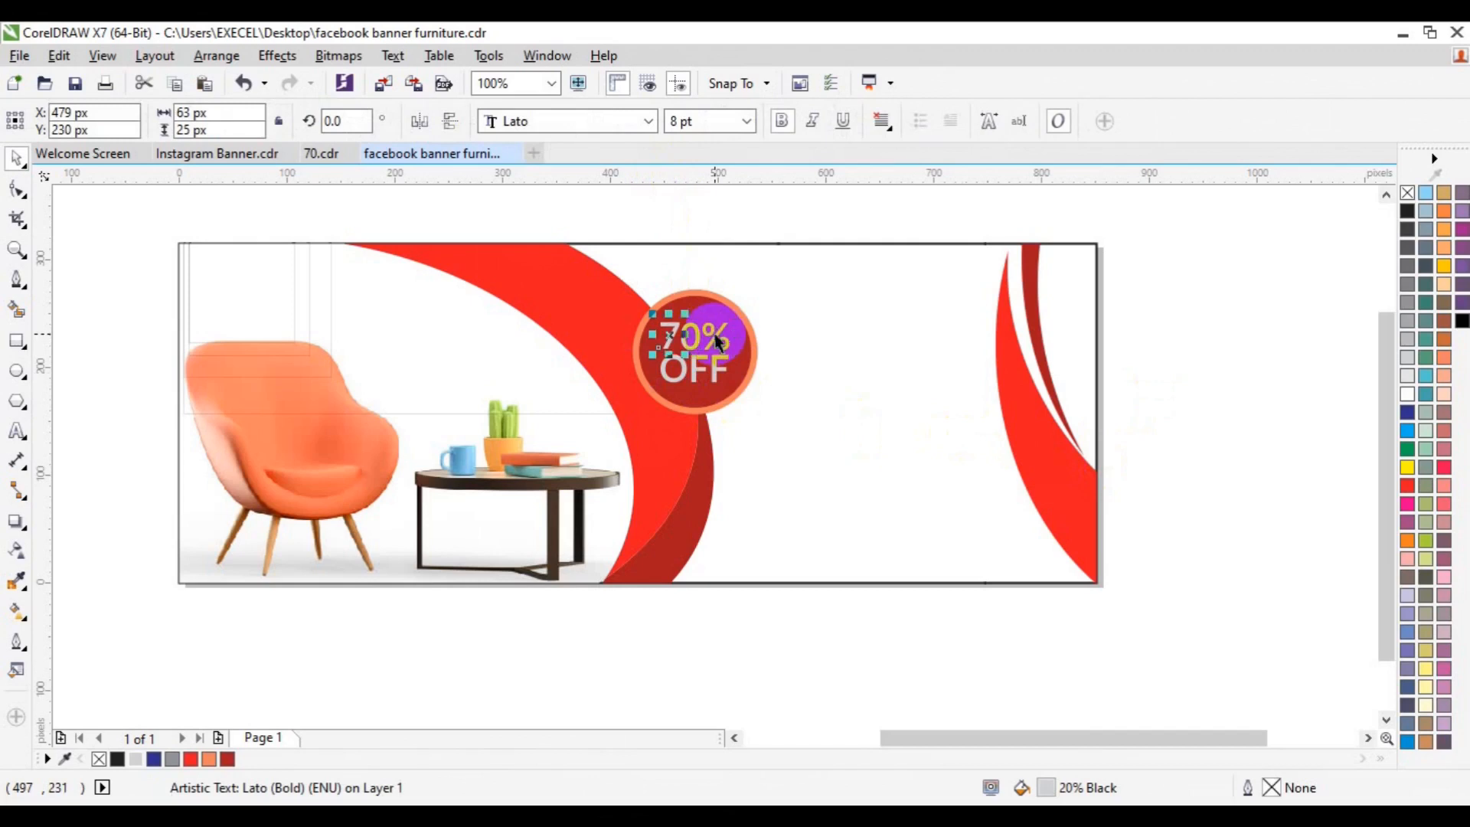
left_click(649, 121)
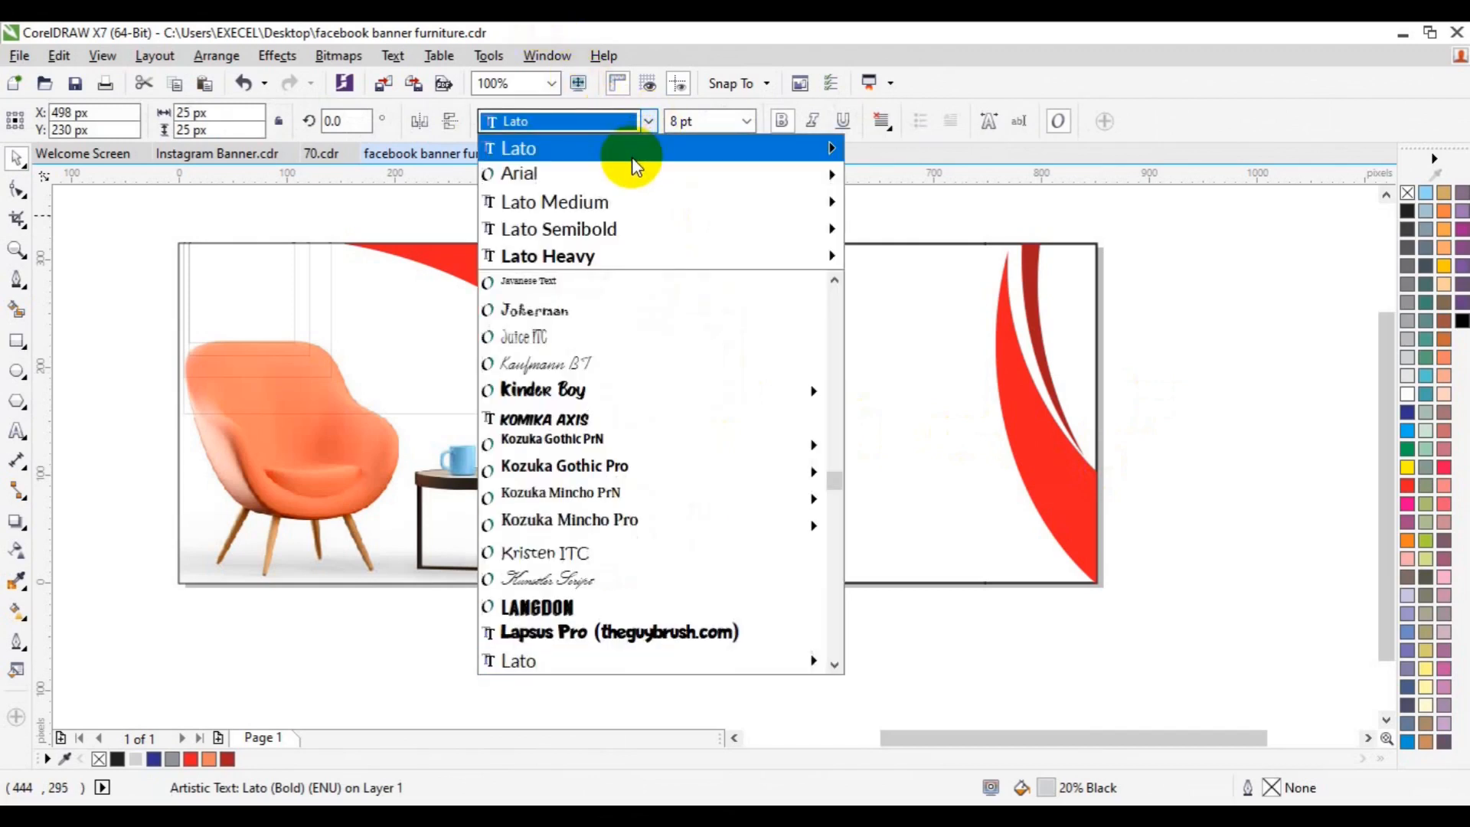
mouse_move(632, 157)
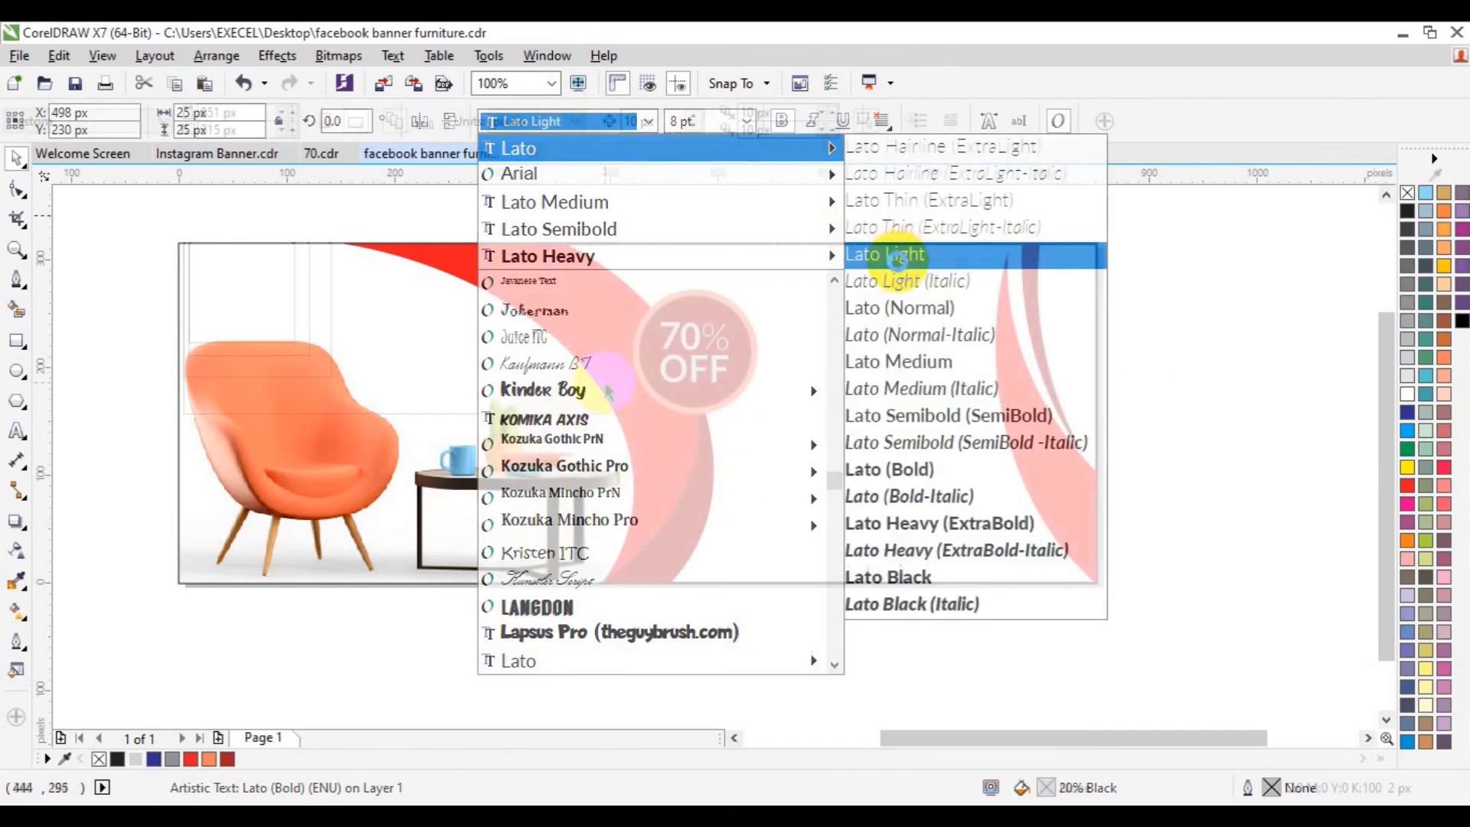
left_click(897, 262)
- Duplicate the large bright red curve, remove the copy's fill and give it a black hairline outline
left_click(605, 382)
key("ctrl+d")
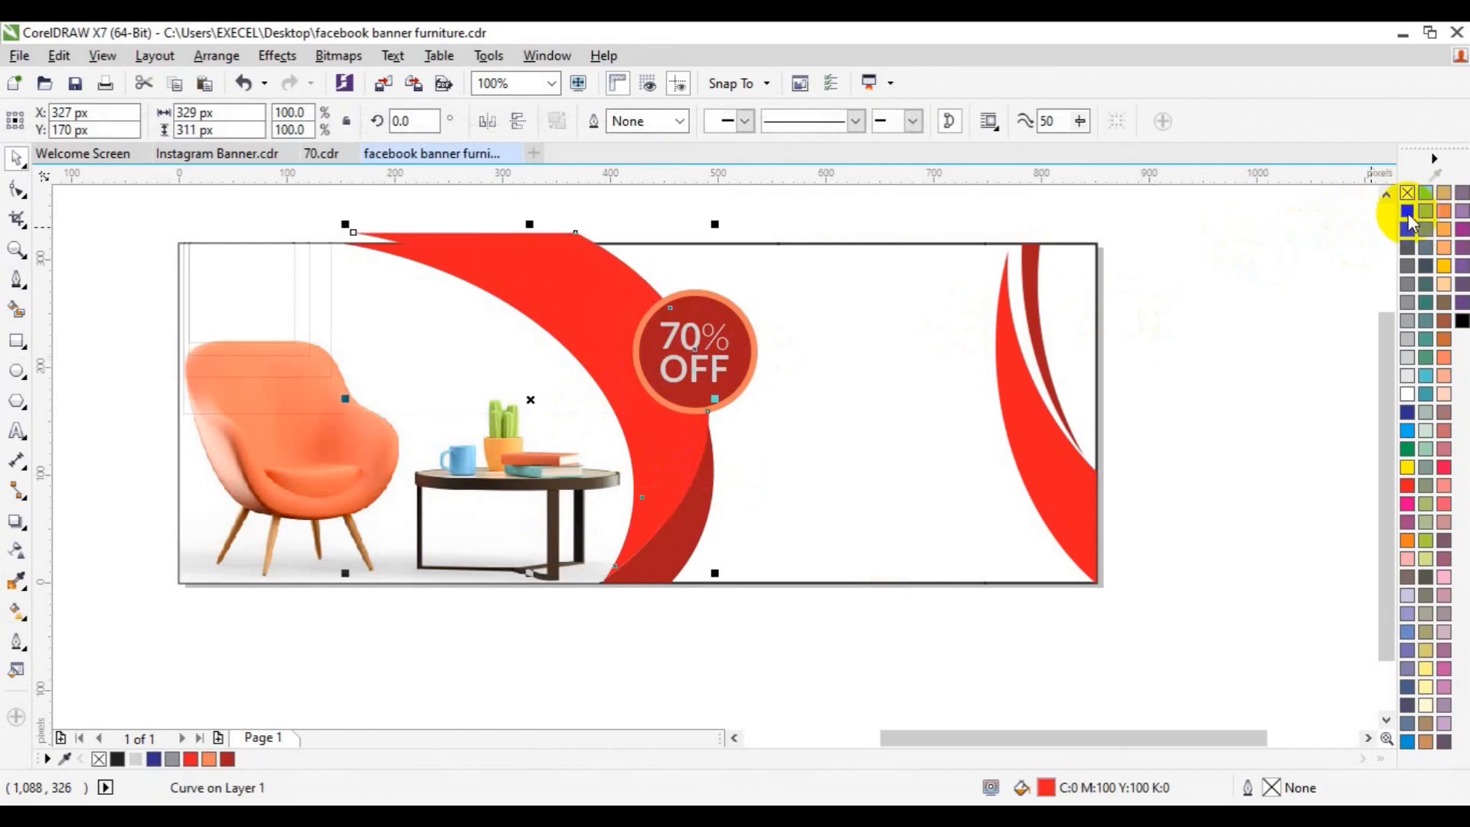
right_click(1409, 208)
left_click(1409, 193)
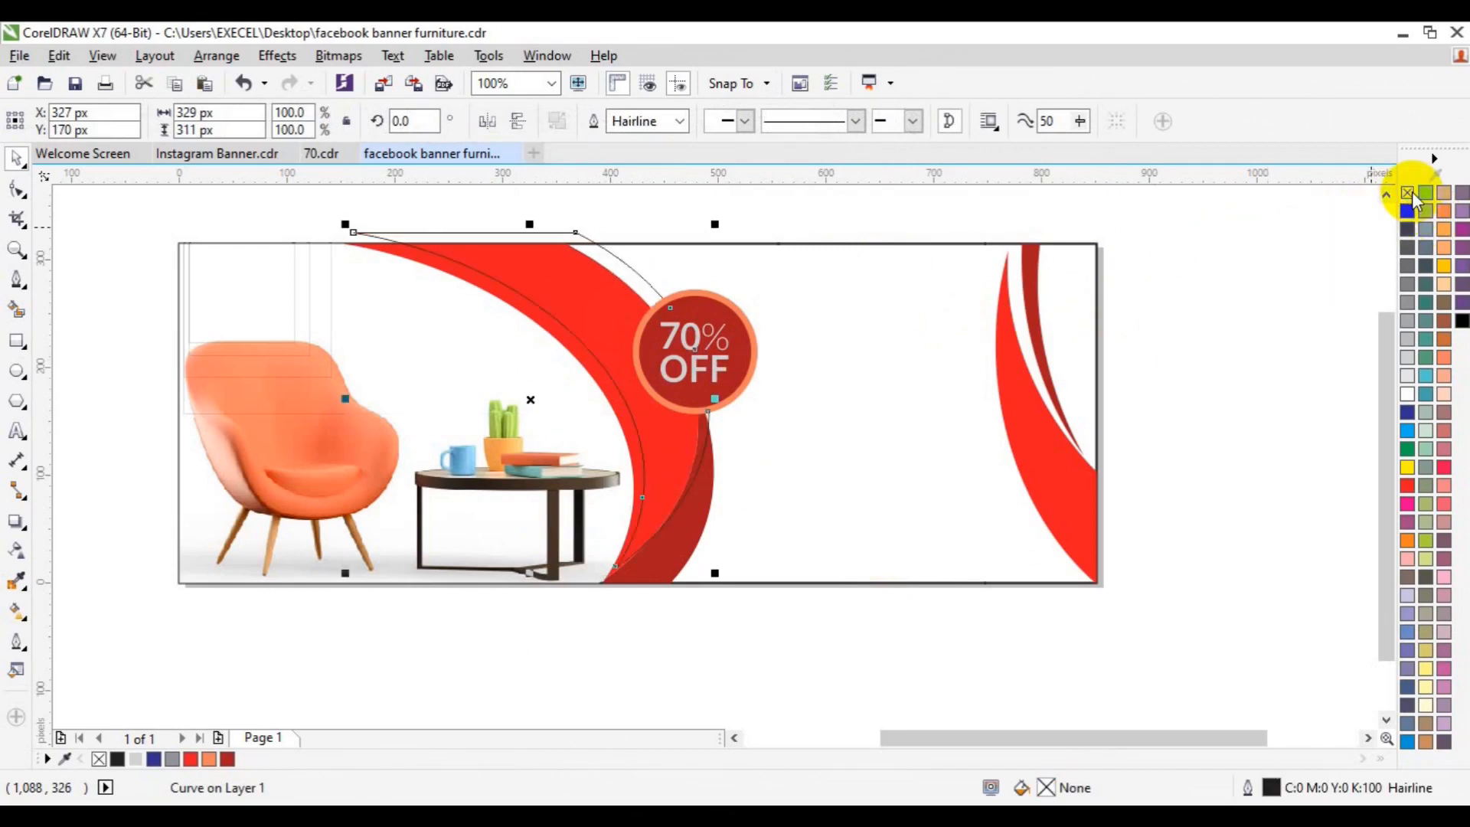
key("Down")
key("ctrl+z")
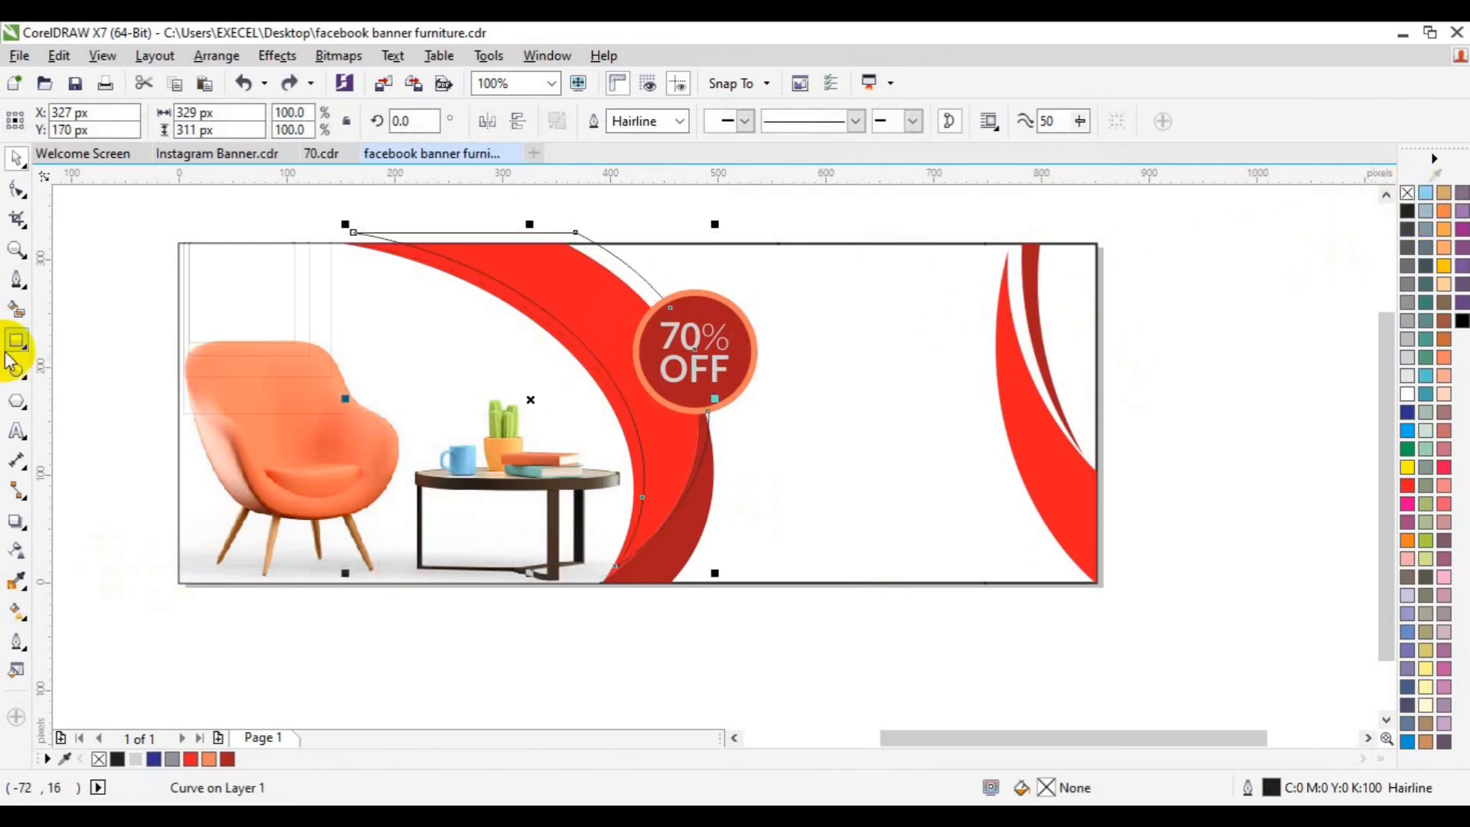
- Rotate and shift the unfilled curve copy slightly so it cuts a tapering strip along the red band's inner edge
left_click(17, 280)
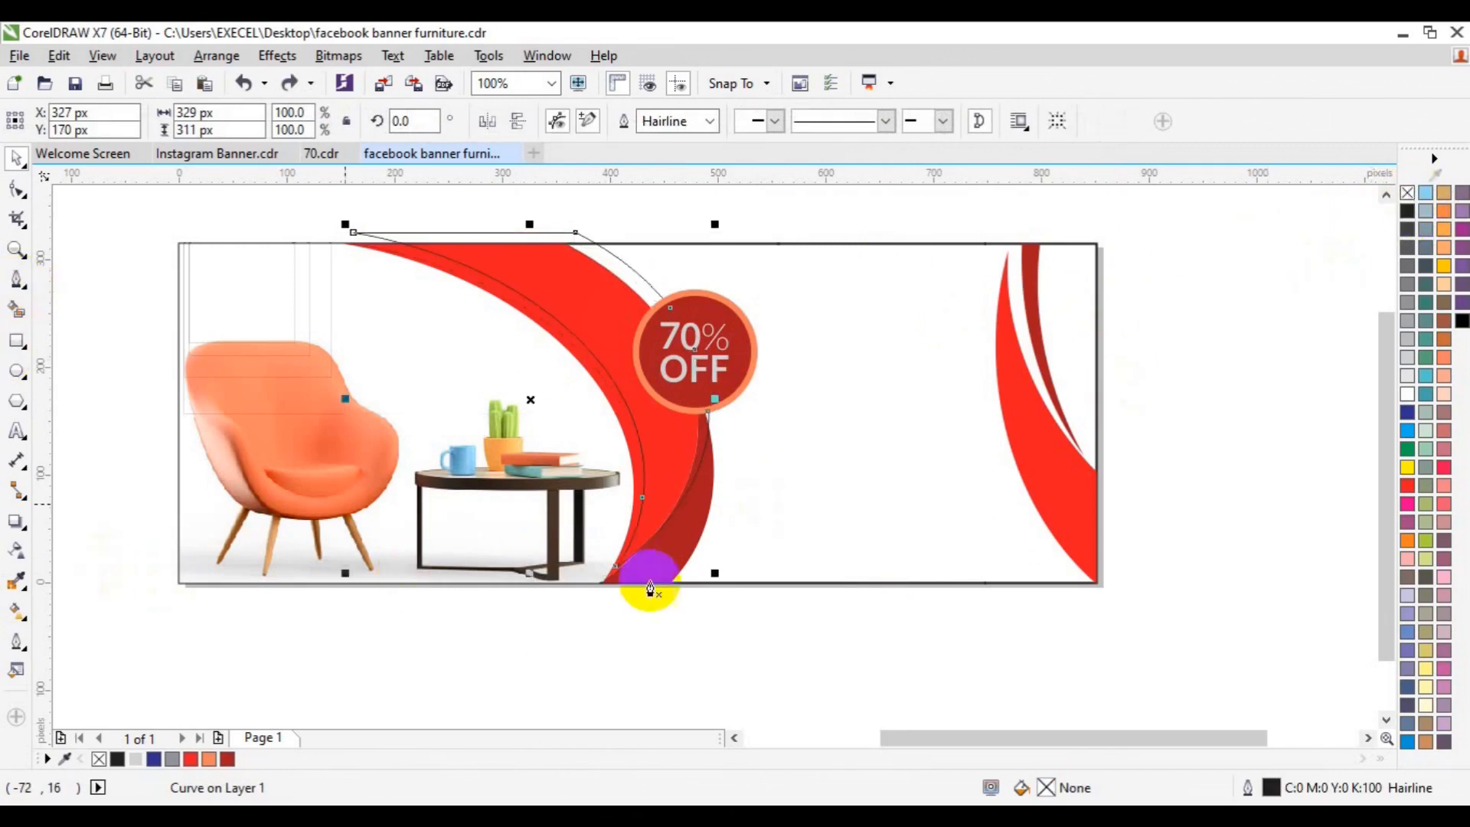
left_click(17, 189)
left_click(634, 591)
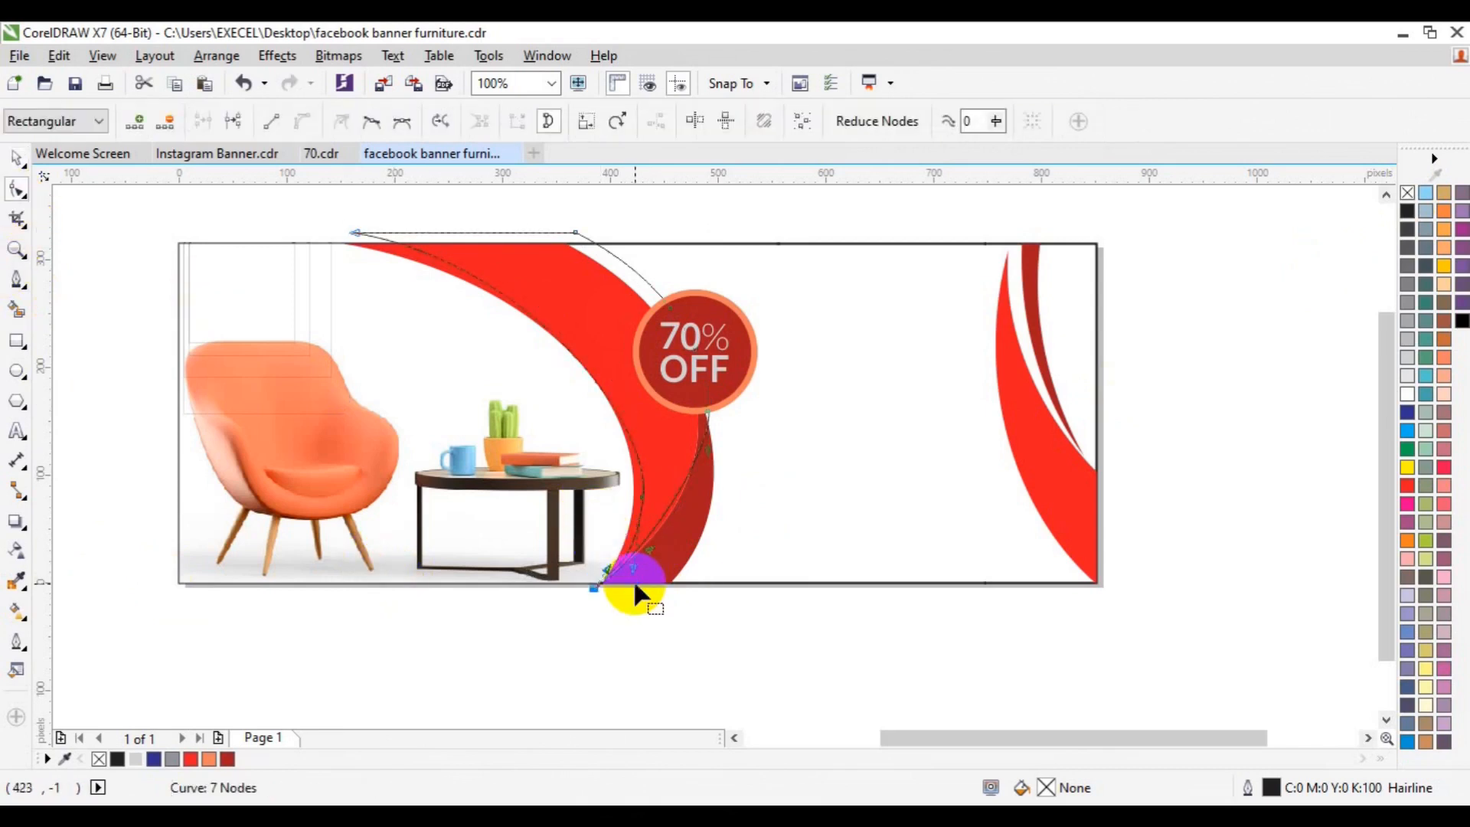
key("space")
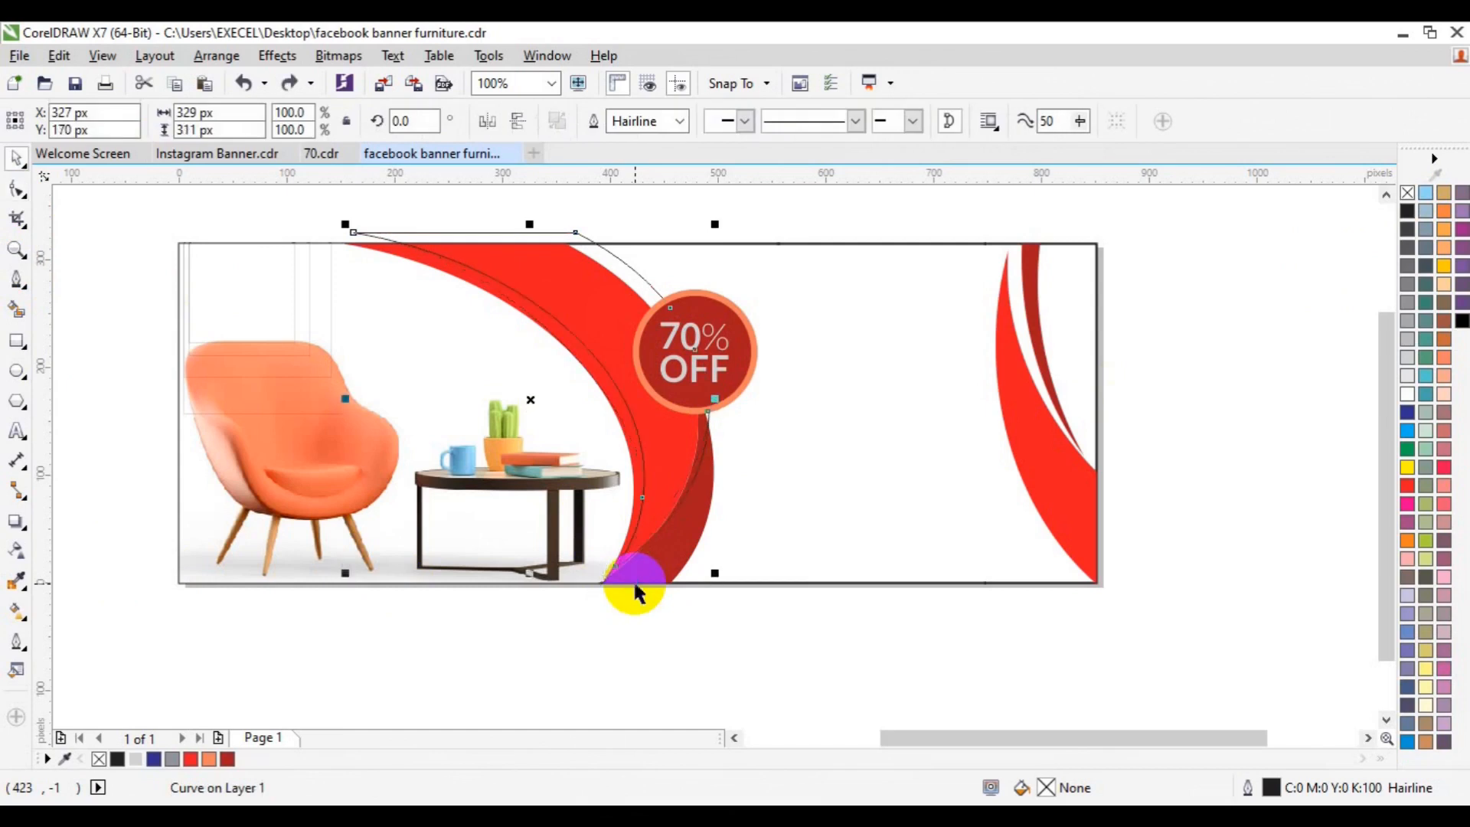
left_click(714, 582)
left_click_drag(709, 581, 706, 588)
key("space")
key("space")
left_click(564, 335)
left_click(584, 302)
- Smart-fill the strip along the red band's inner edge with black and delete the outline copy
left_click(16, 309)
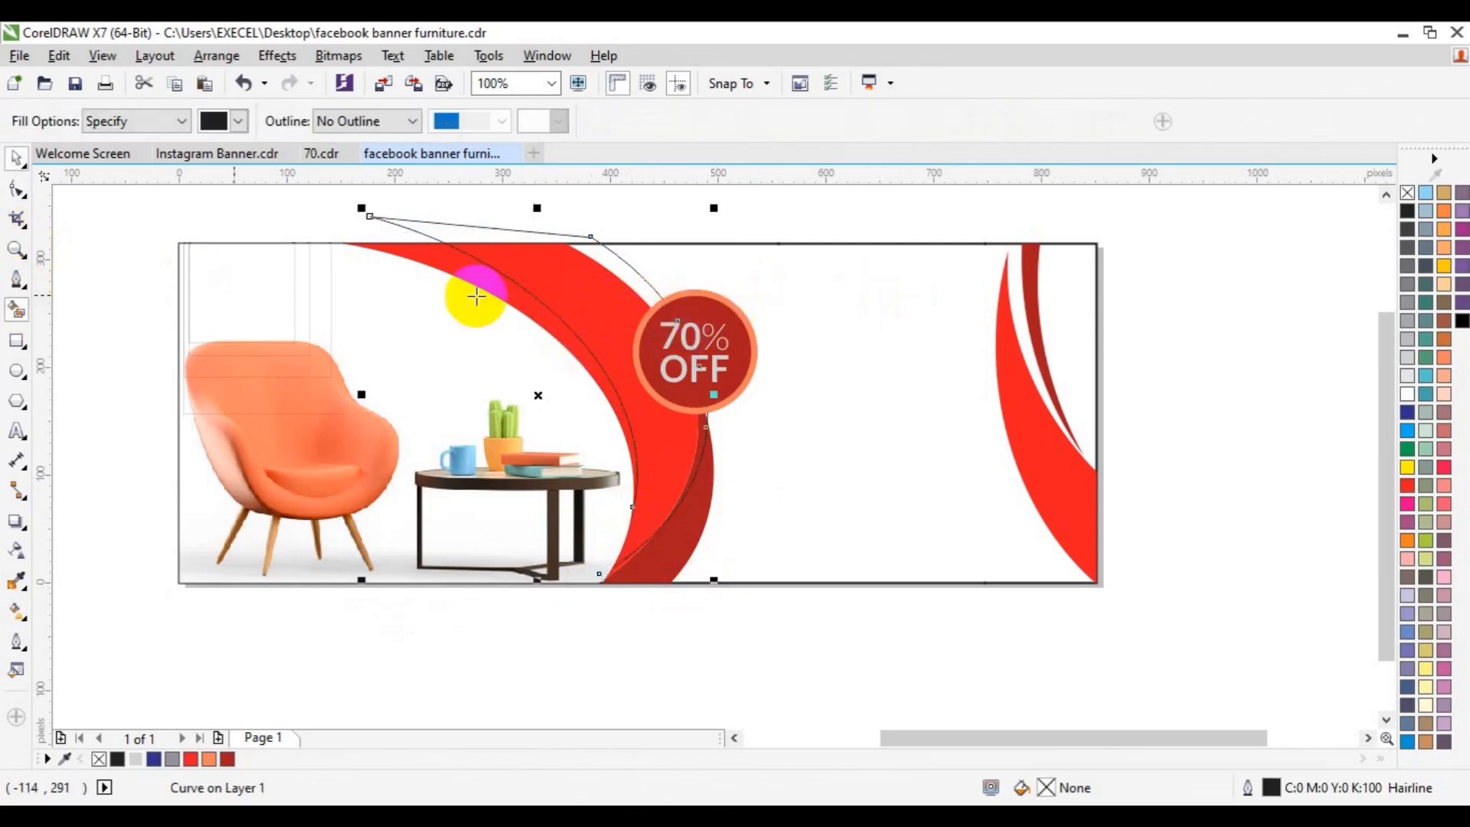
left_click(501, 288)
key("space")
left_click(595, 238)
key("Delete")
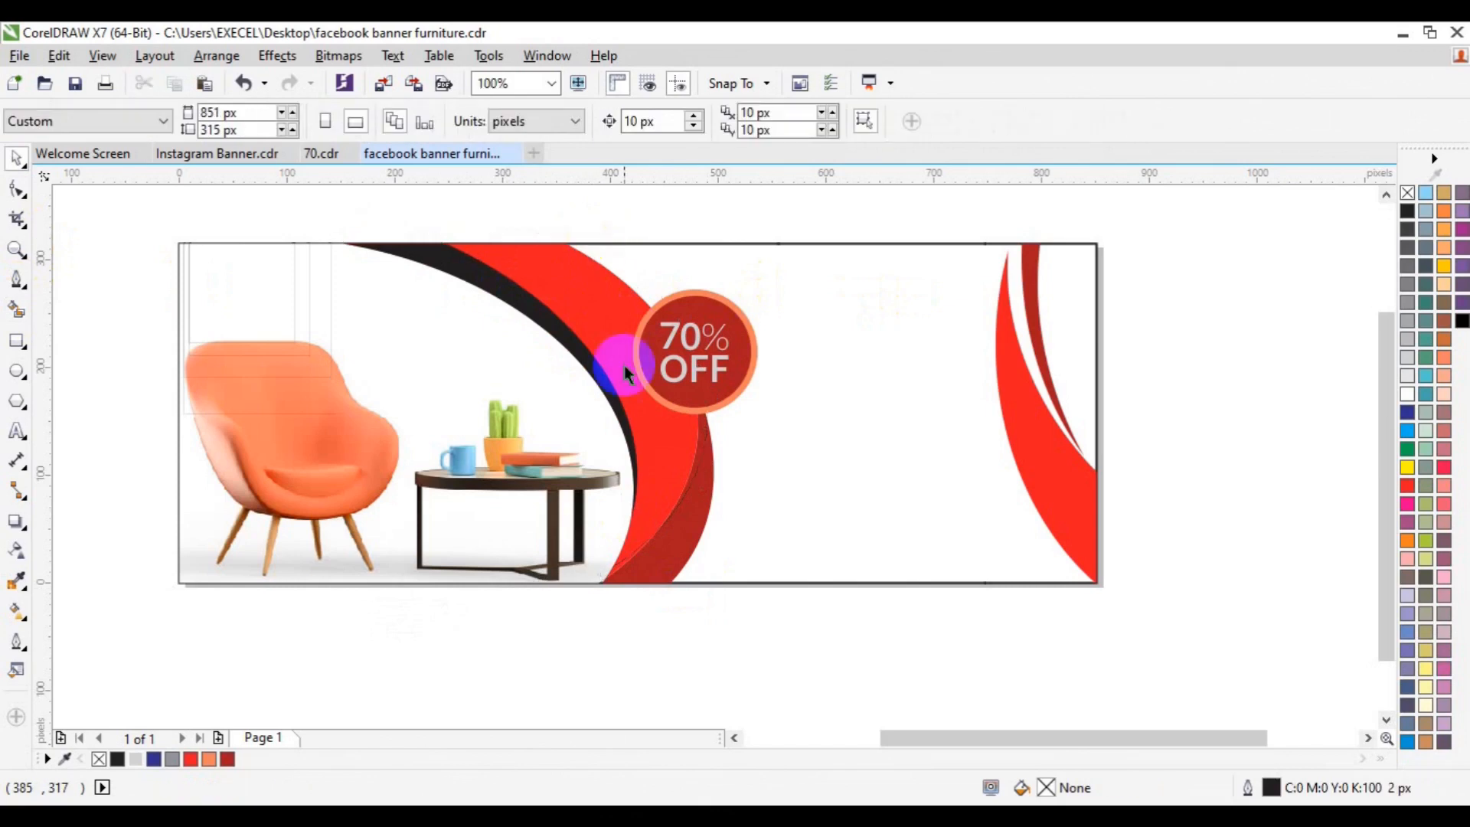
- Add the artistic text "FURNITURE" in the white area beside the discount badge and set it in Lato Semibold
left_click(1368, 738)
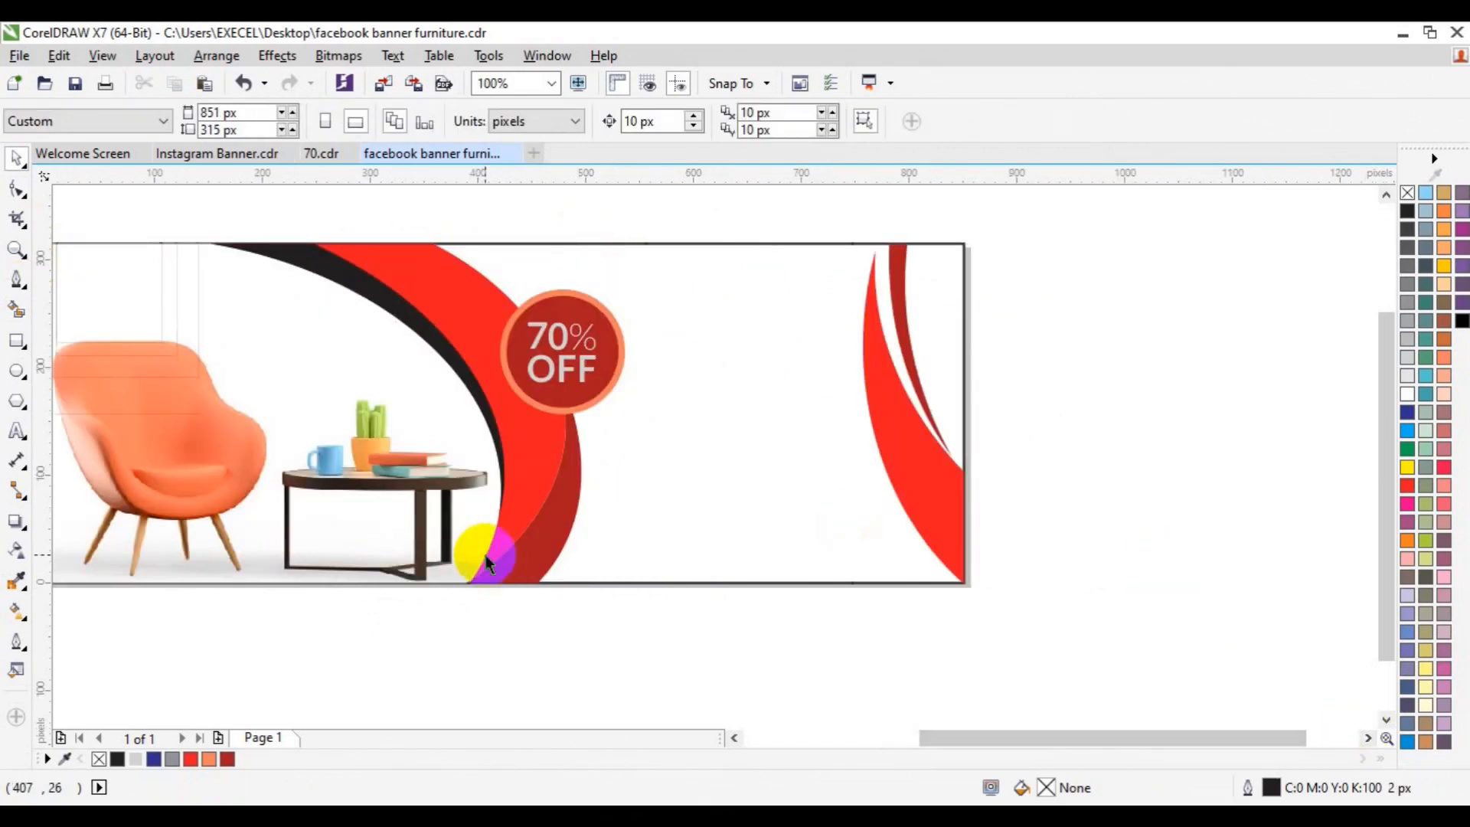
key("F8")
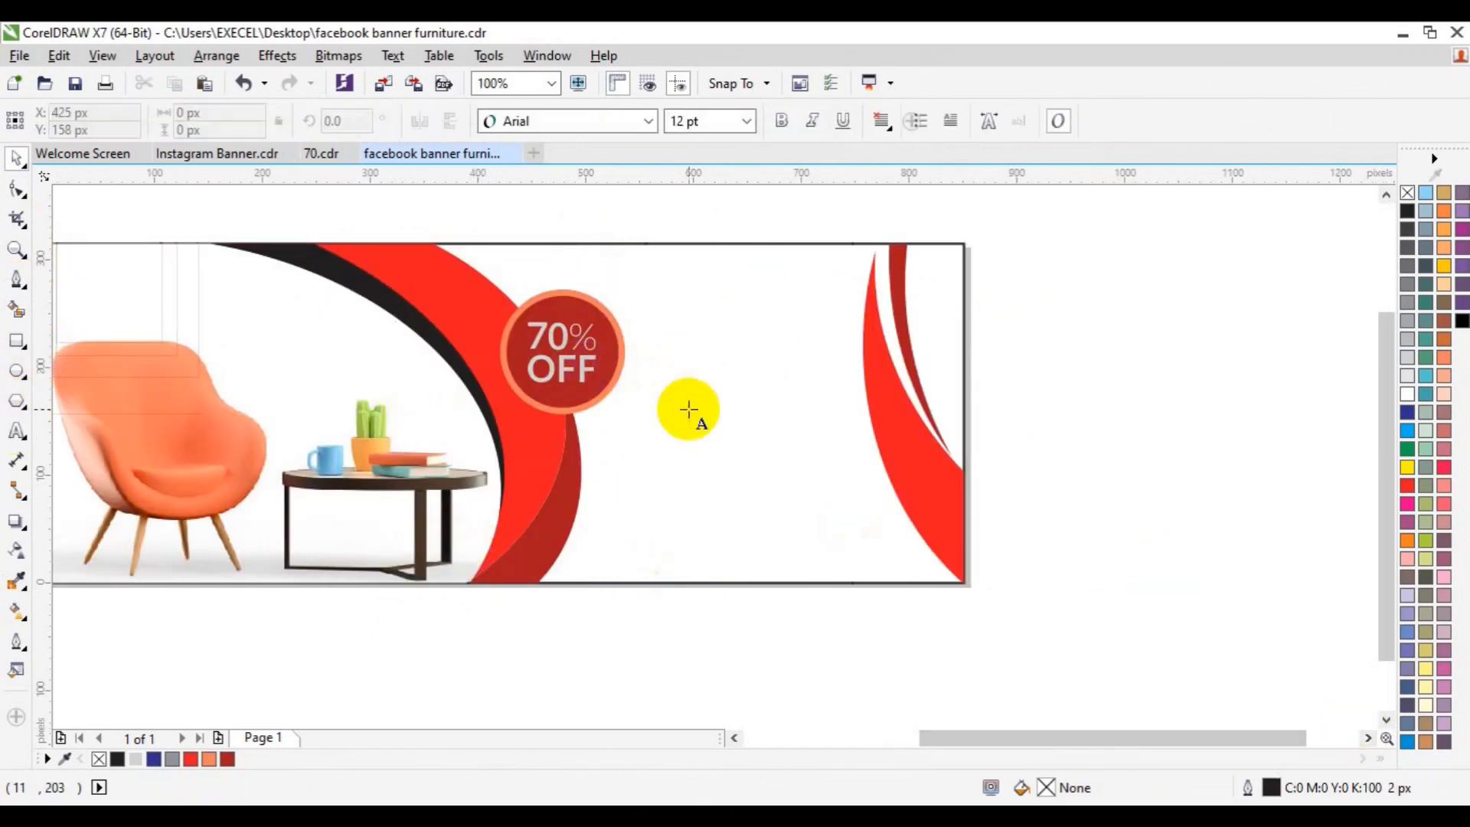
left_click(680, 406)
type("FURNITURE")
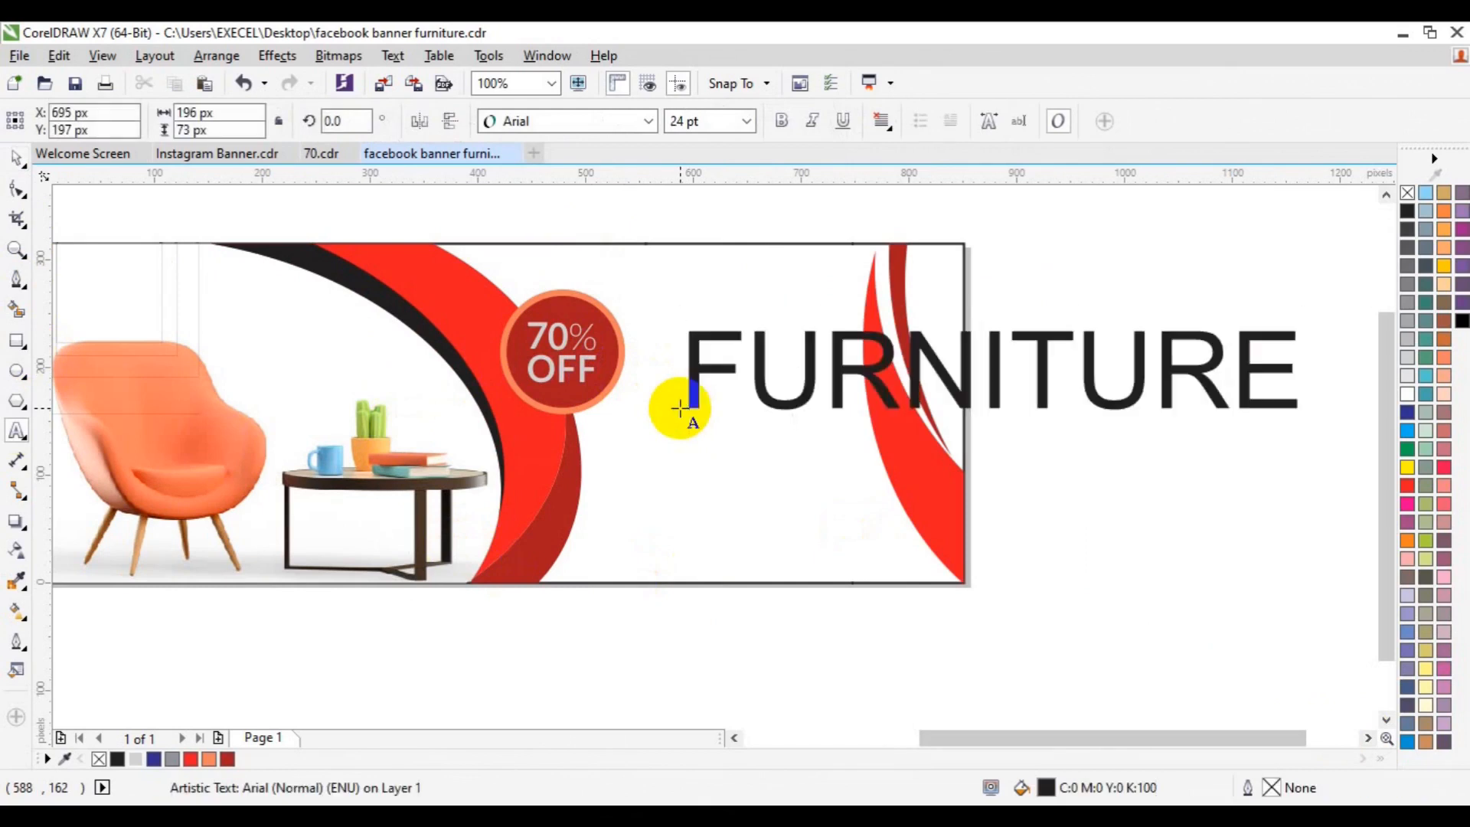
key("ctrl+a")
left_click(649, 121)
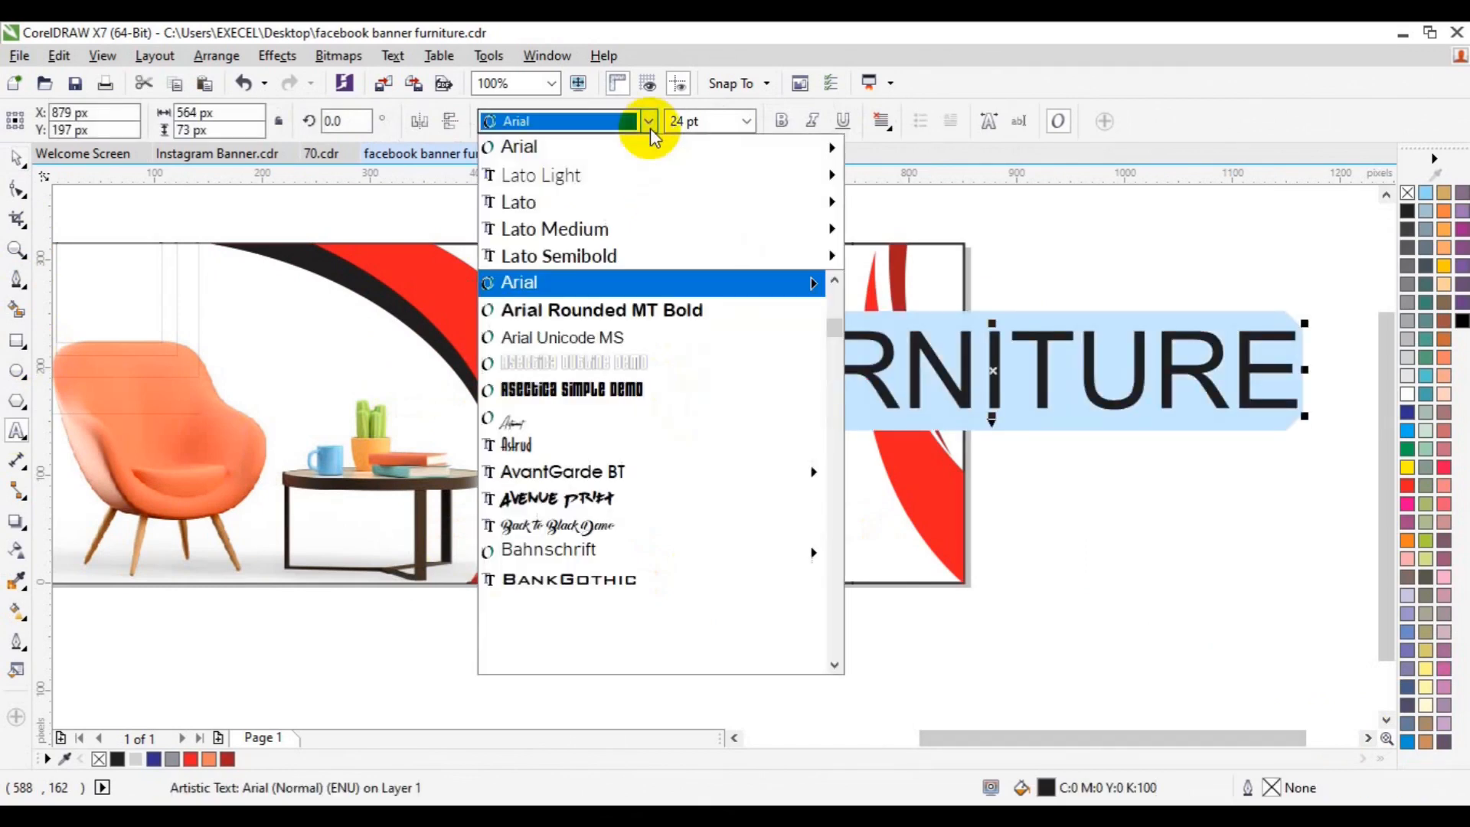
mouse_move(642, 245)
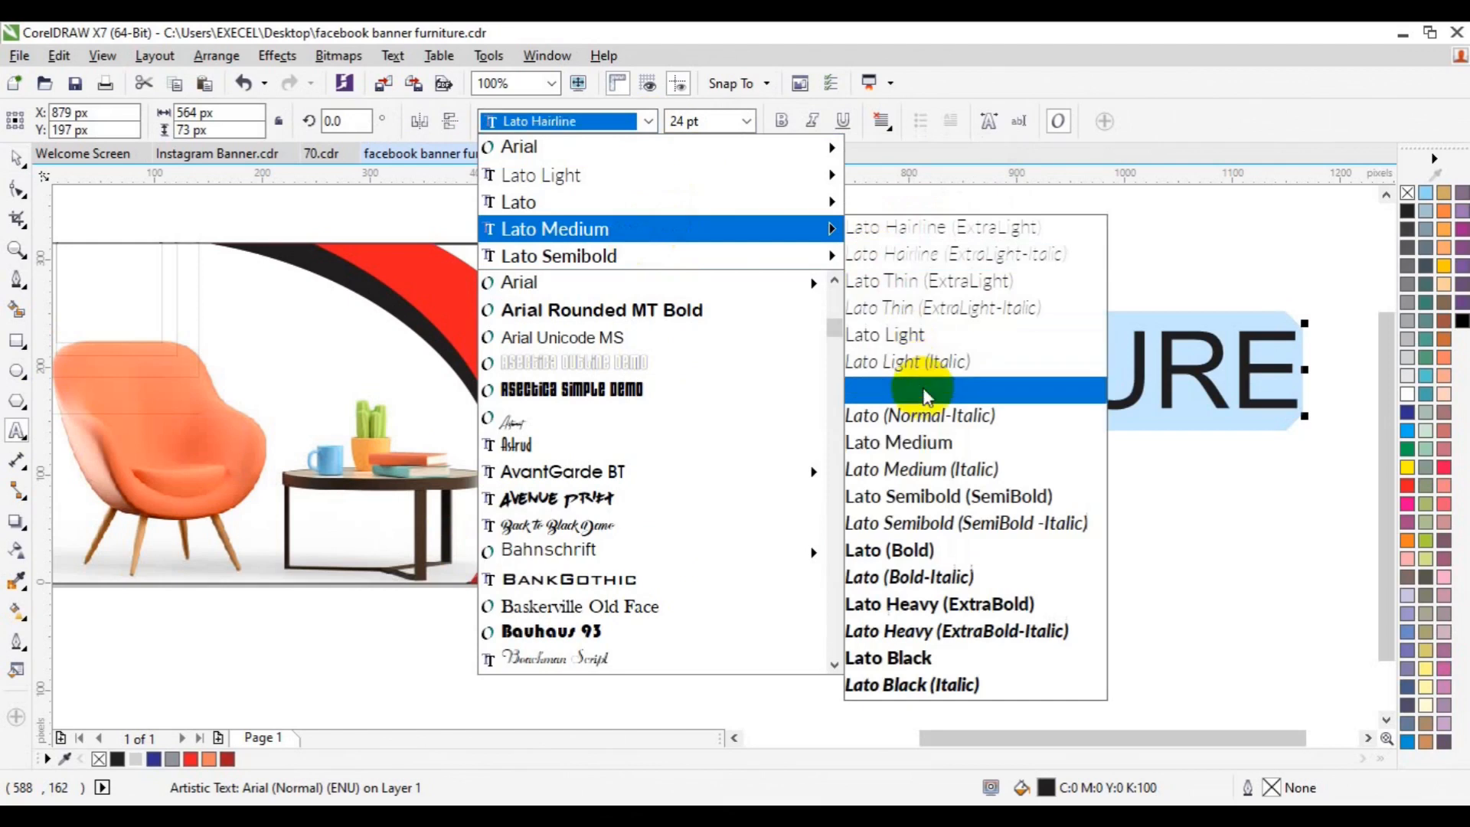
left_click(936, 496)
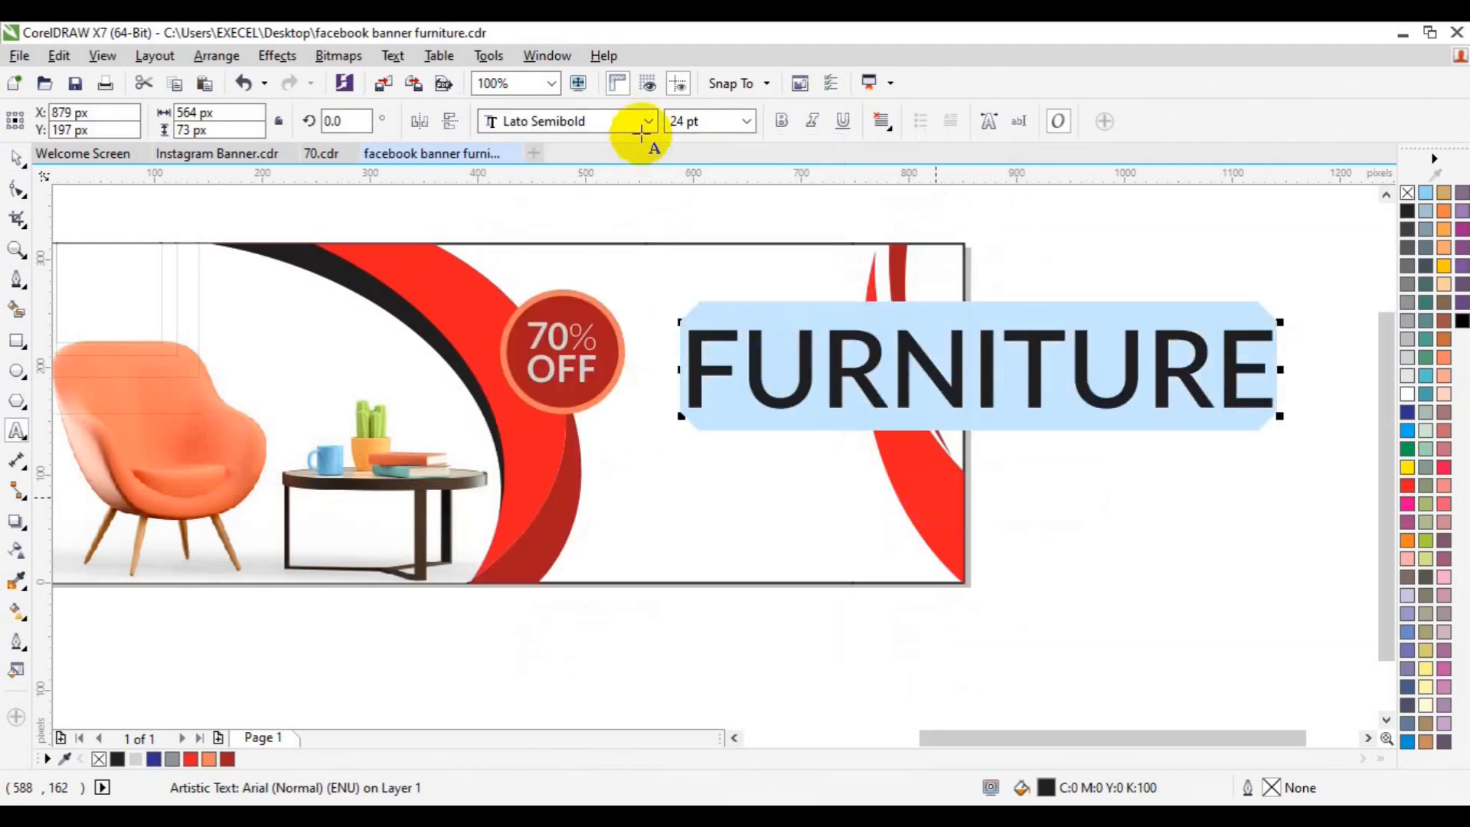
- Reduce the font size of the "FURNITURE" text to 7 pt
left_click(747, 121)
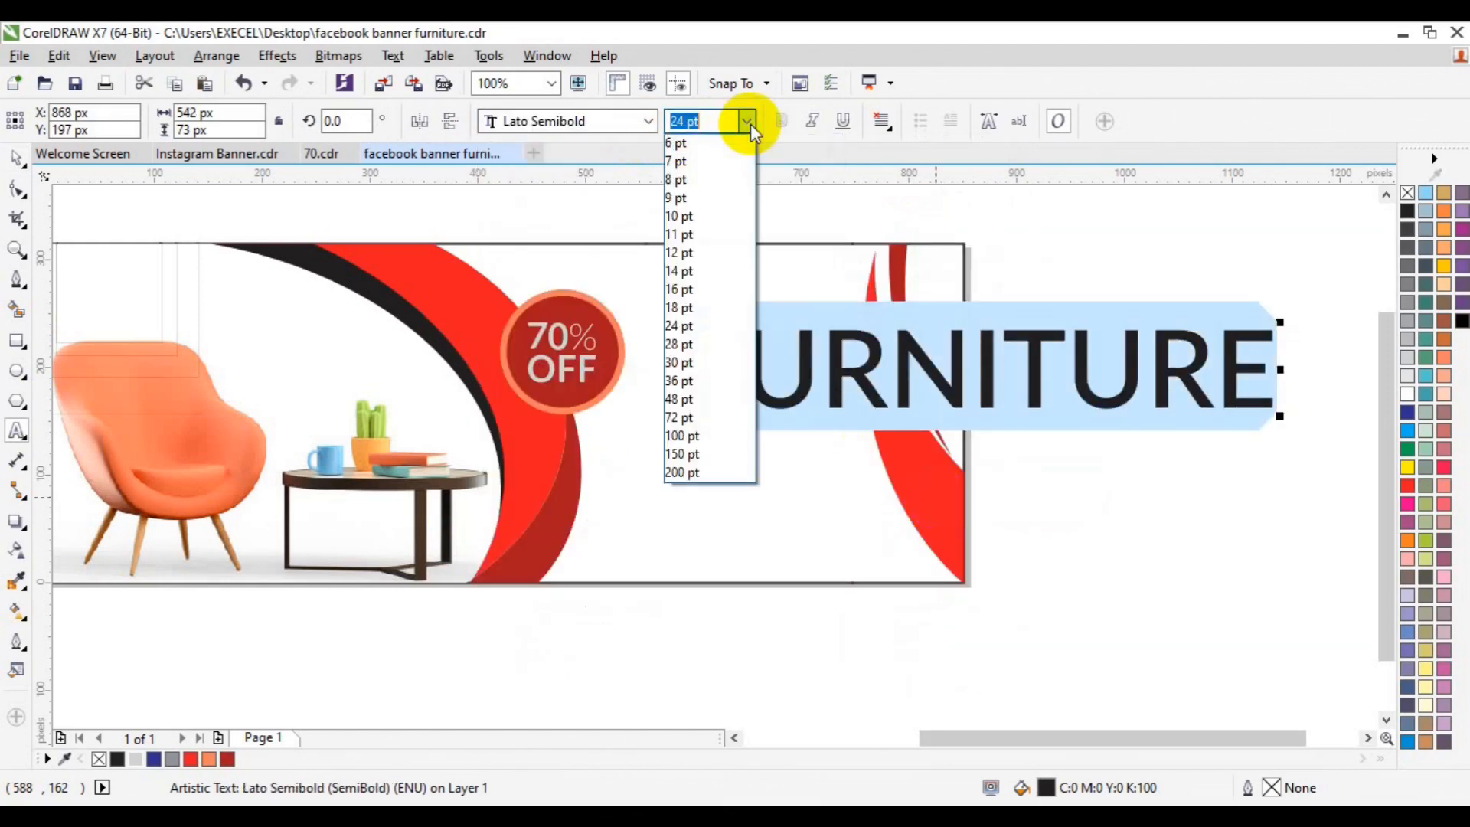
left_click(742, 272)
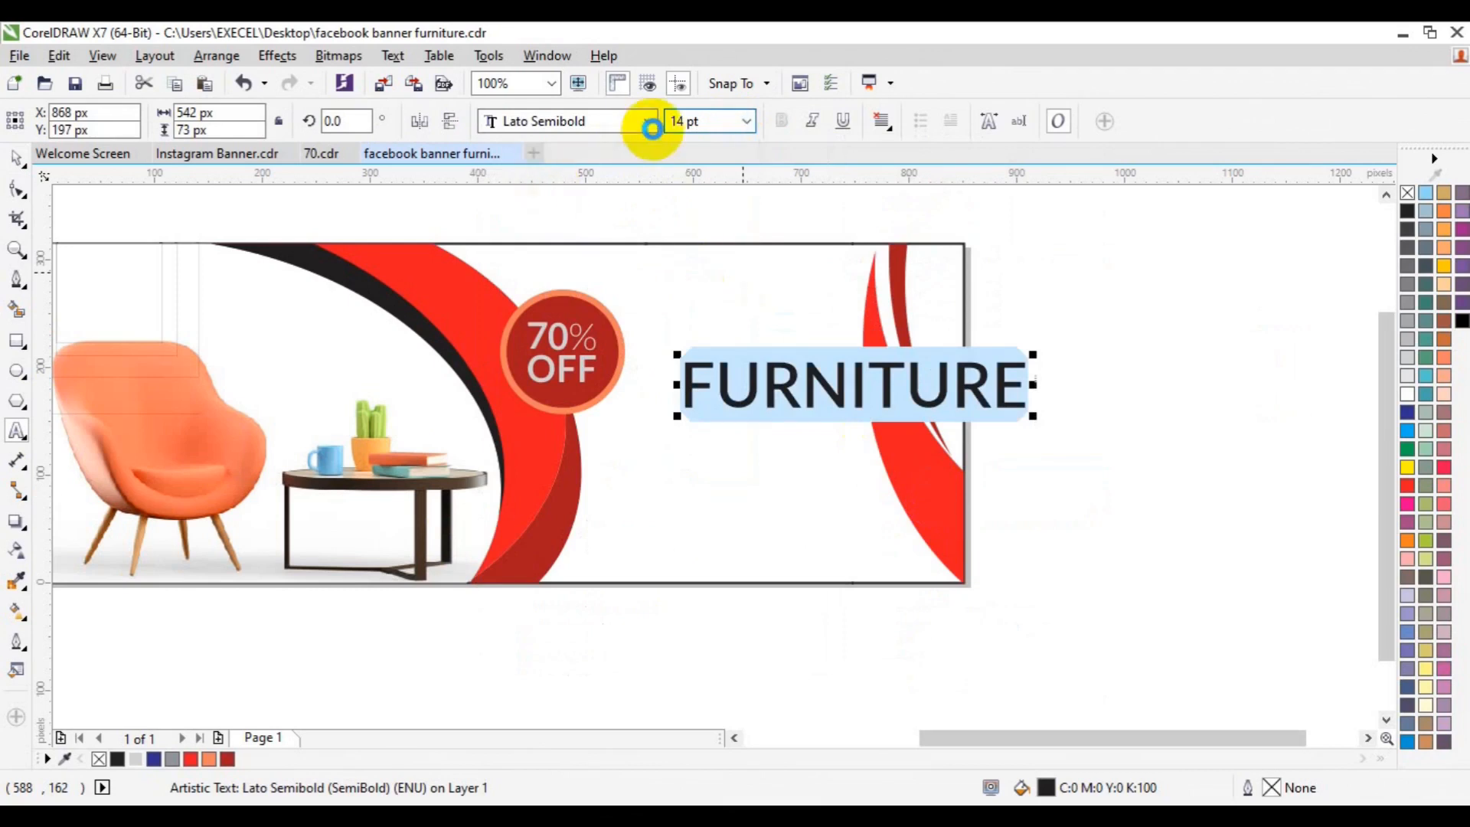
left_click(647, 121)
left_click(648, 121)
left_click(746, 121)
left_click(700, 198)
left_click(687, 125)
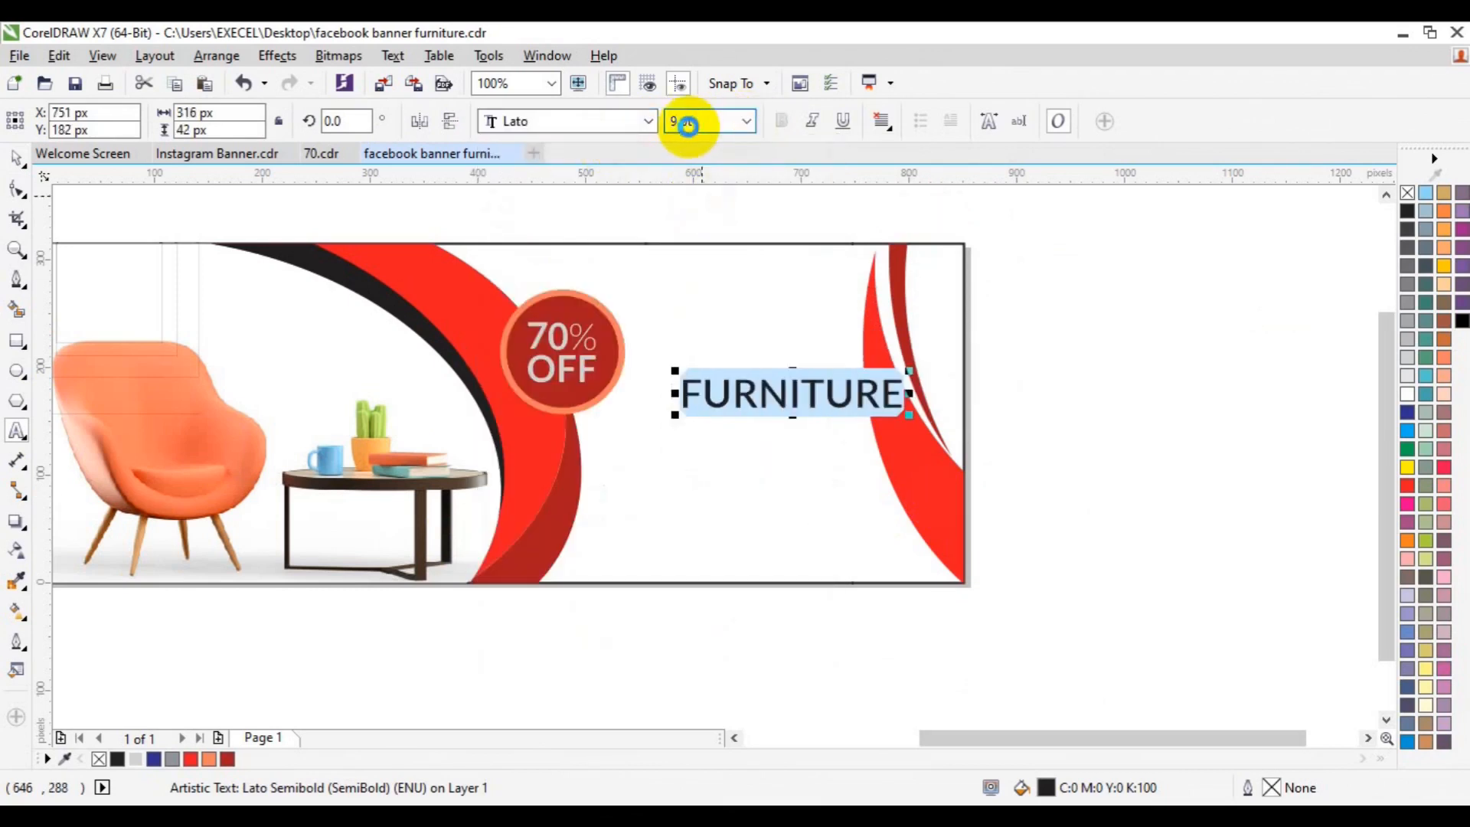
type("7")
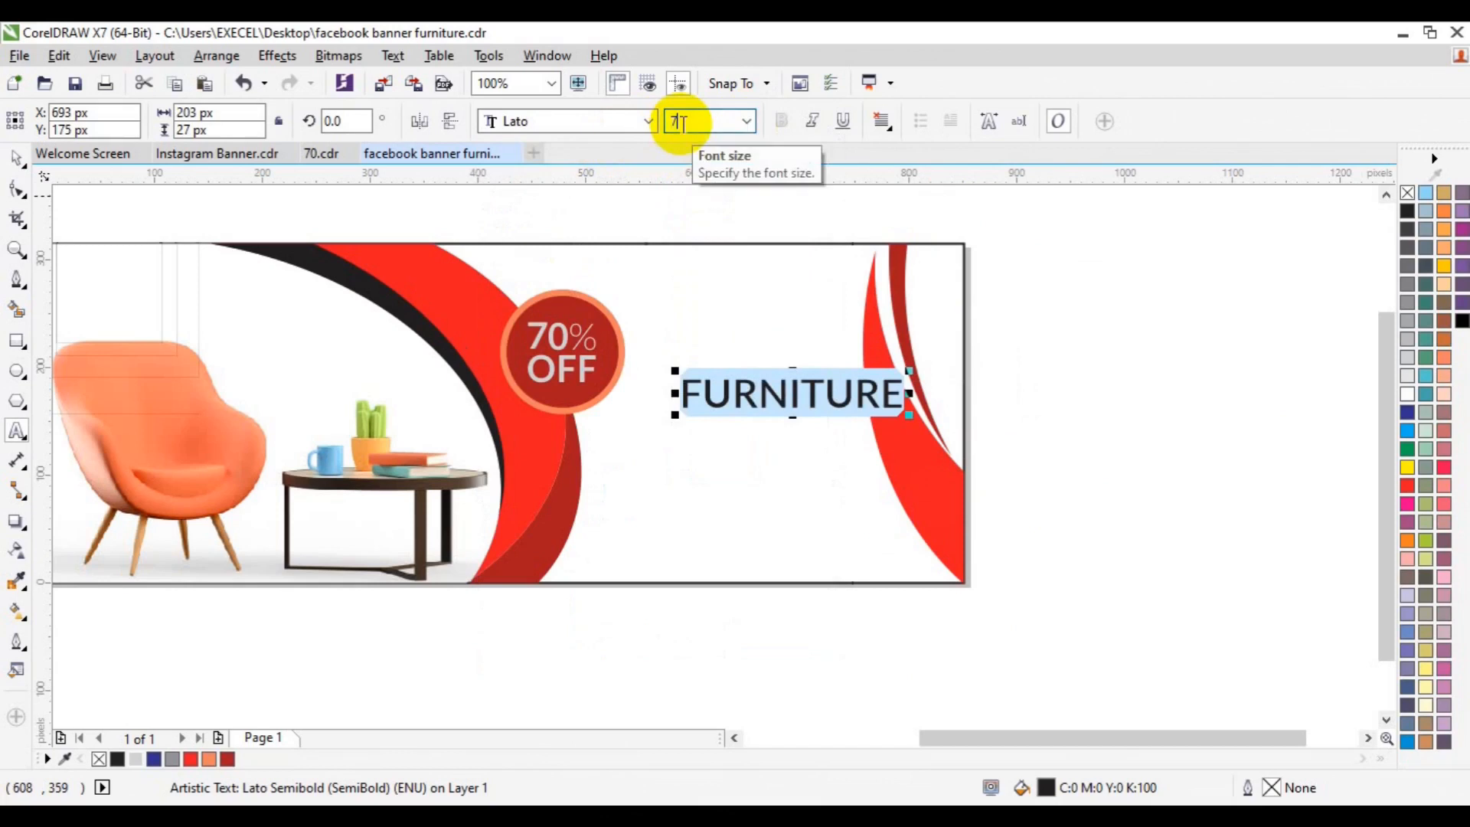
key("Return")
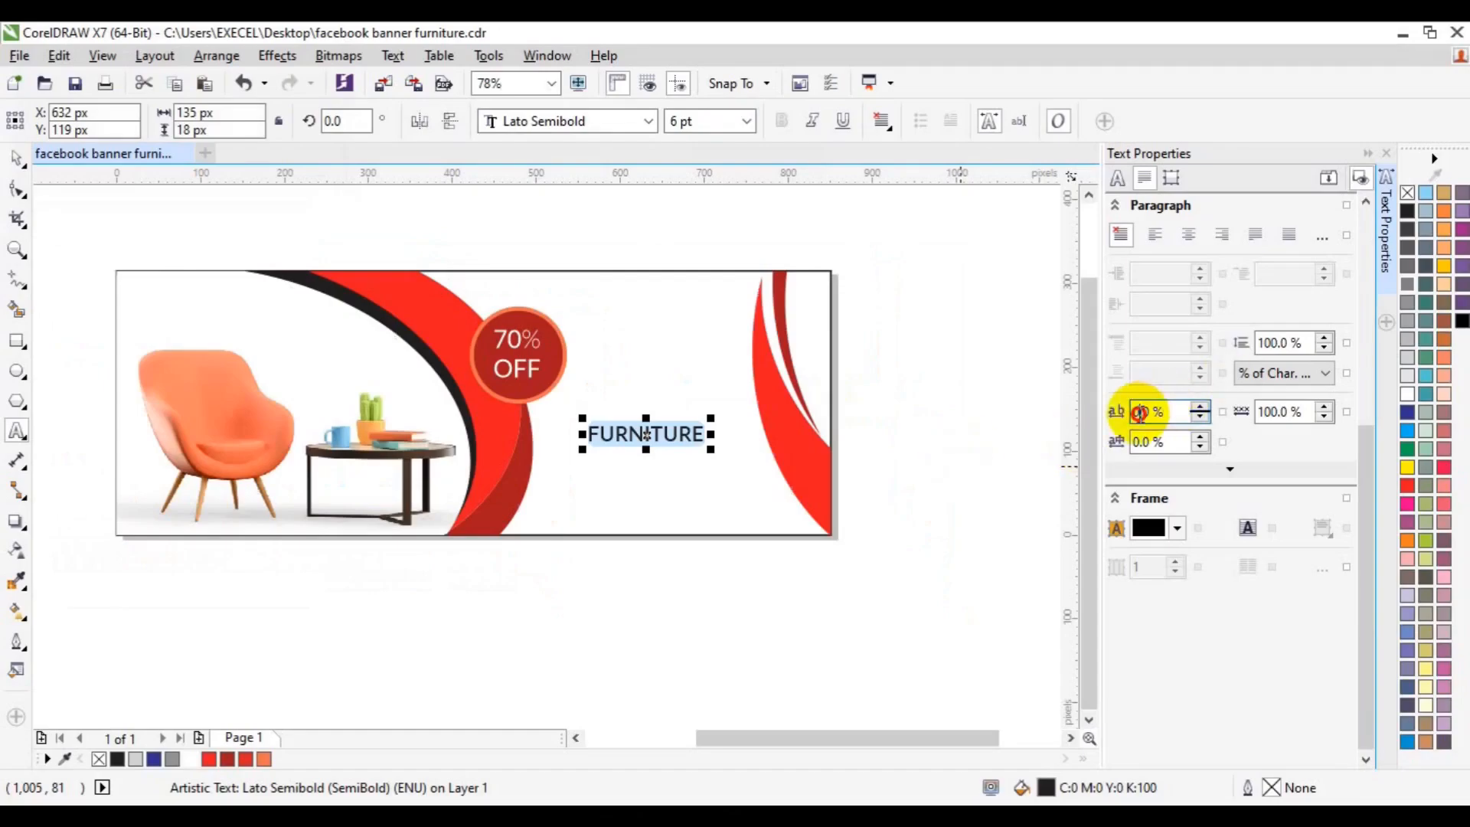
- Set the character spacing of "FURNITURE" to 50% and move the text up into the upper white area beside the badge
left_click(1139, 414)
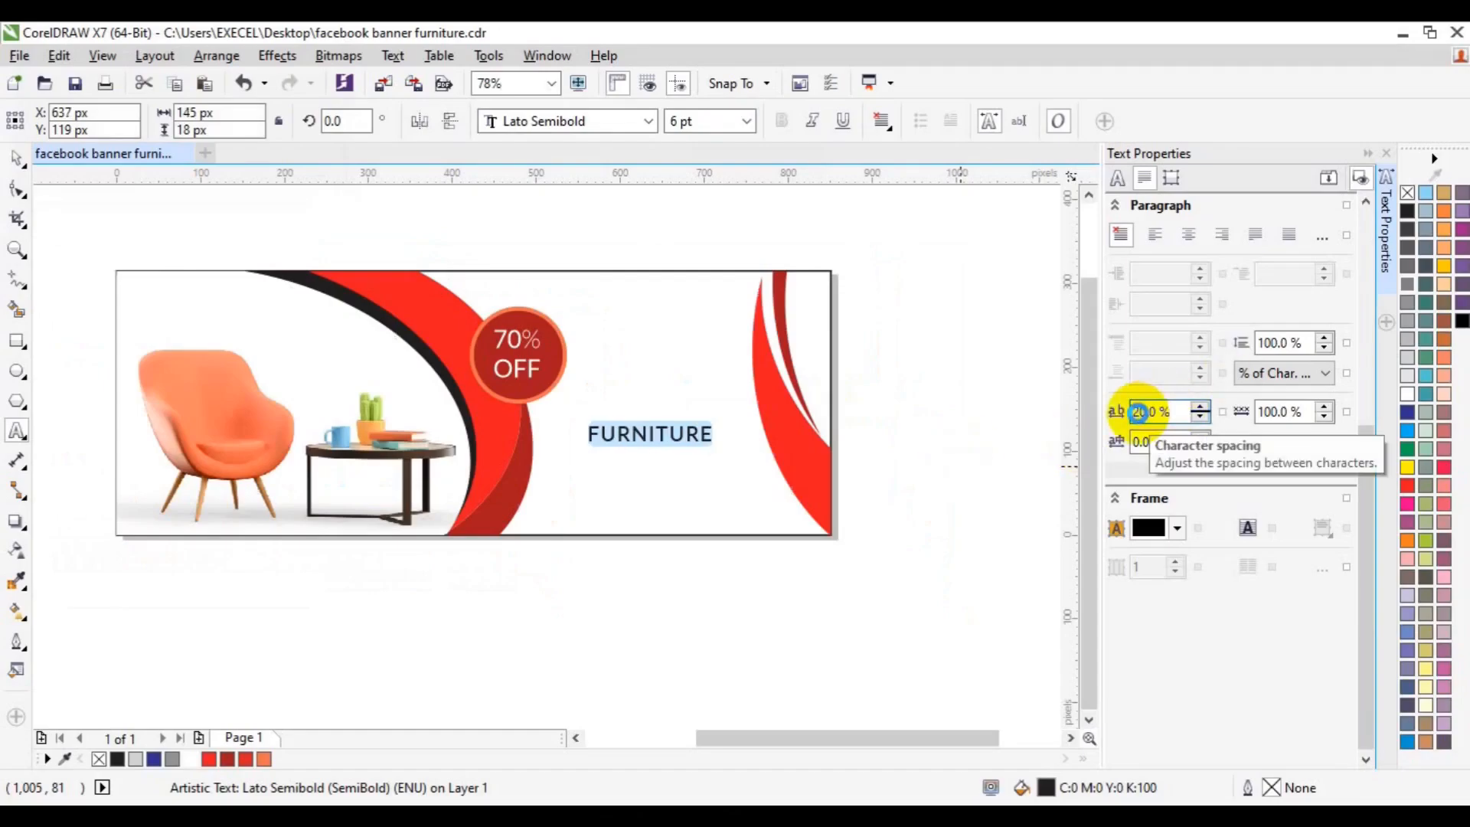
left_click(1141, 414)
type("50")
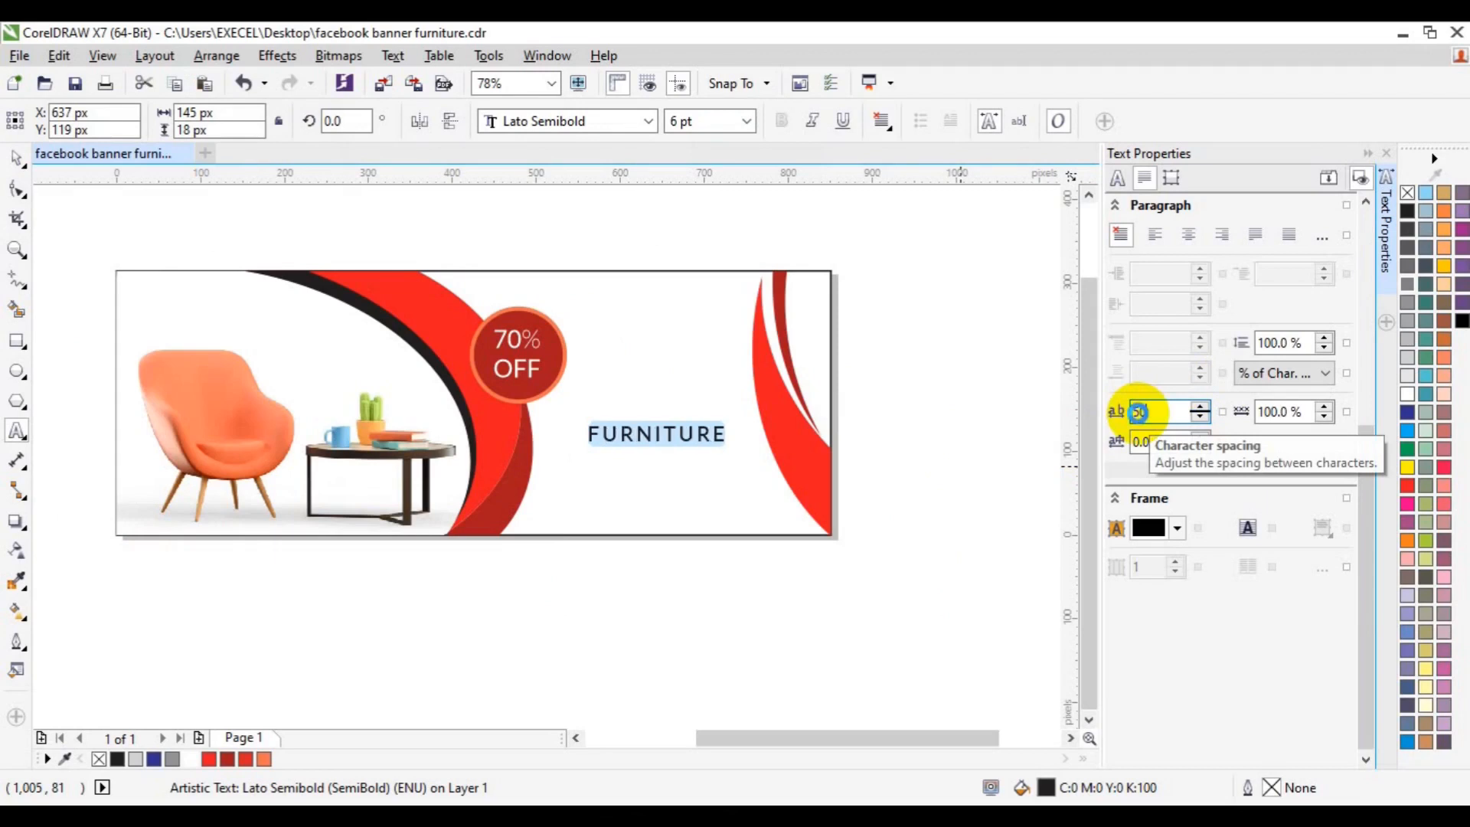
left_click(16, 159)
left_click_drag(656, 433, 666, 328)
- Move the red curve group at the banner's right end off the page and close the text properties
left_click(792, 396)
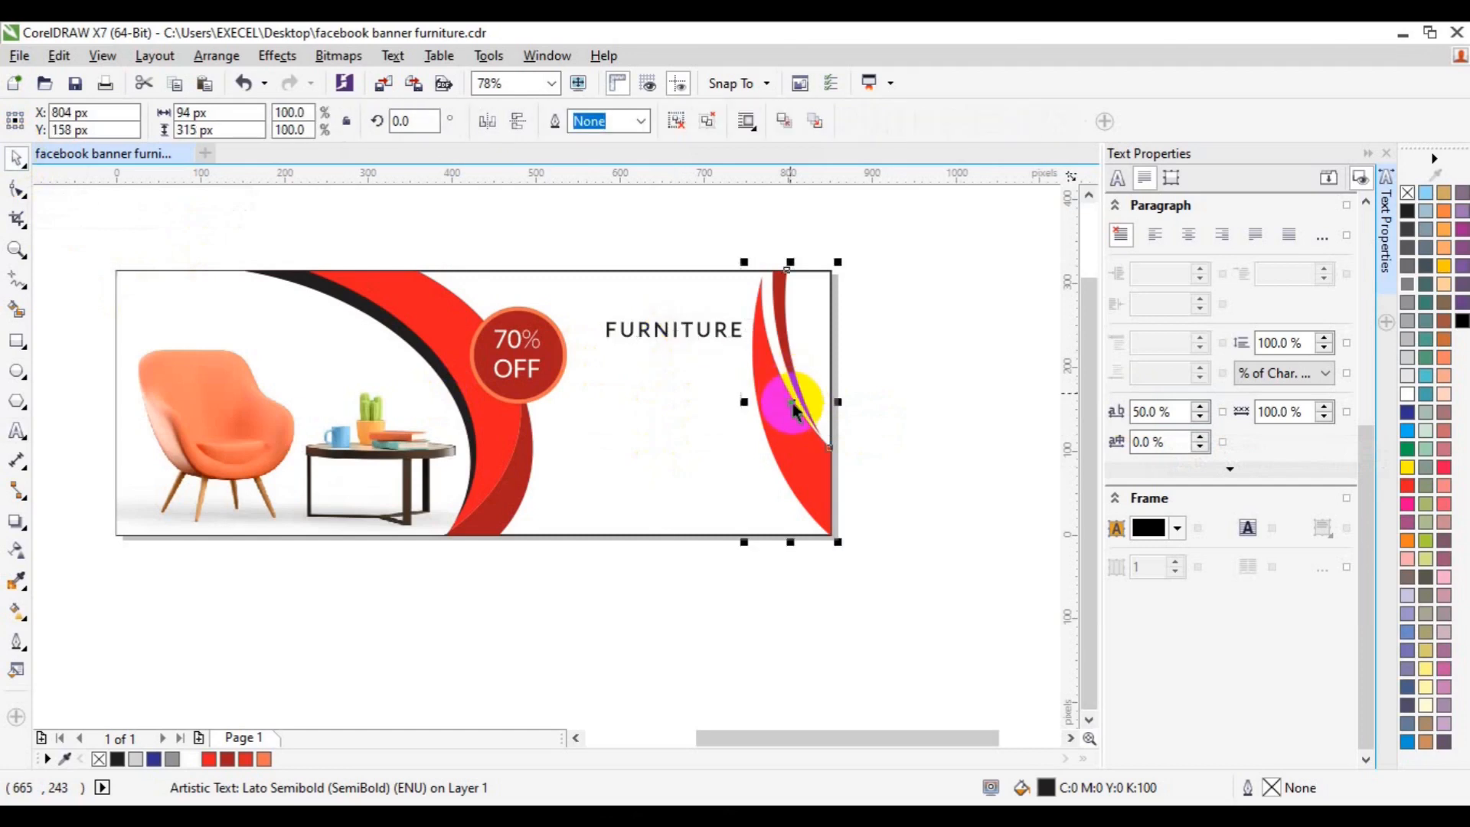
left_click_drag(792, 408, 950, 364)
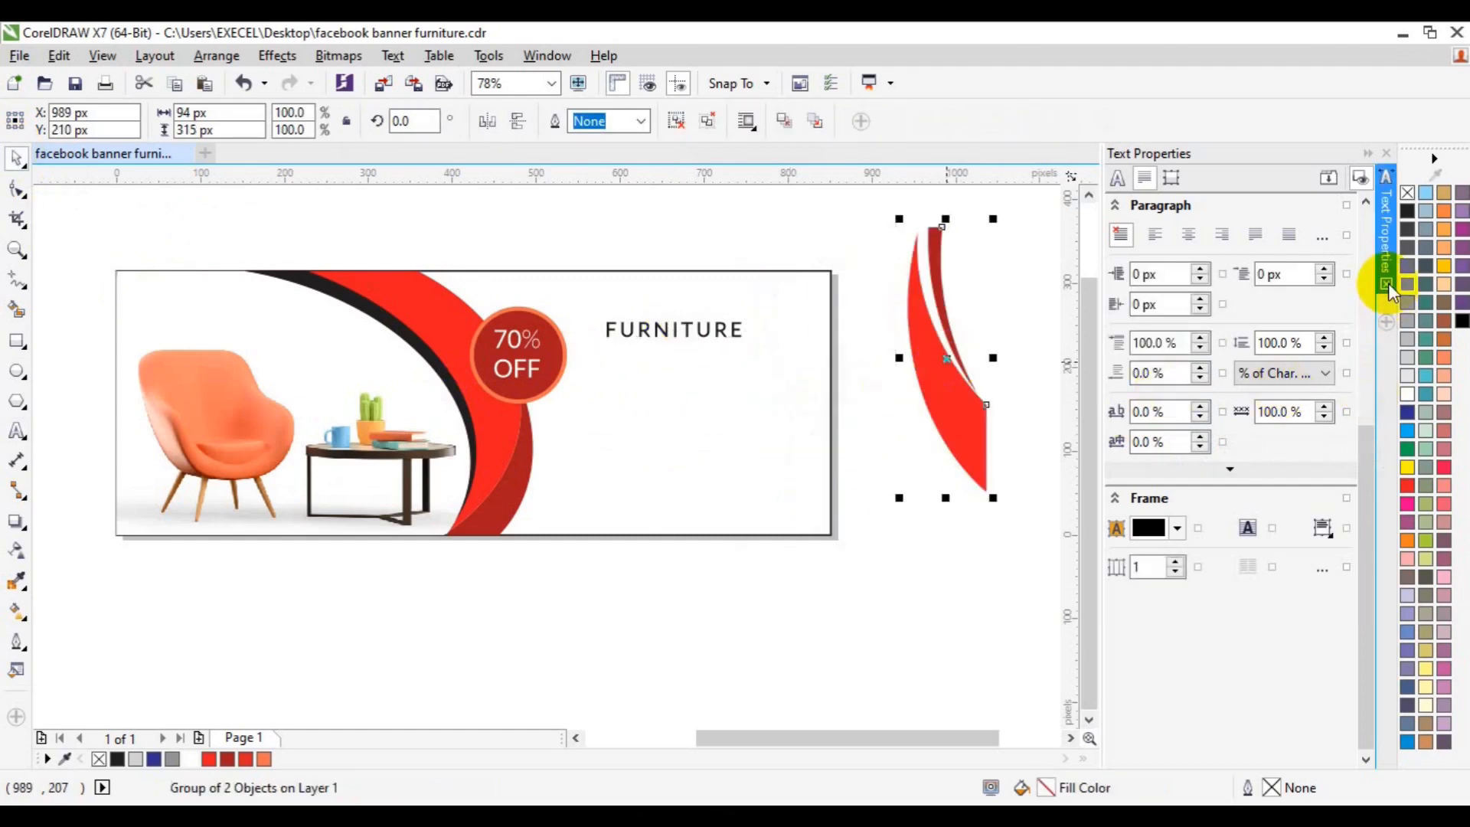
left_click(1387, 285)
- Shift the "FURNITURE" text slightly and add the artistic text "Super" below it
scroll(1057, 394, "up", 1)
left_click(847, 302)
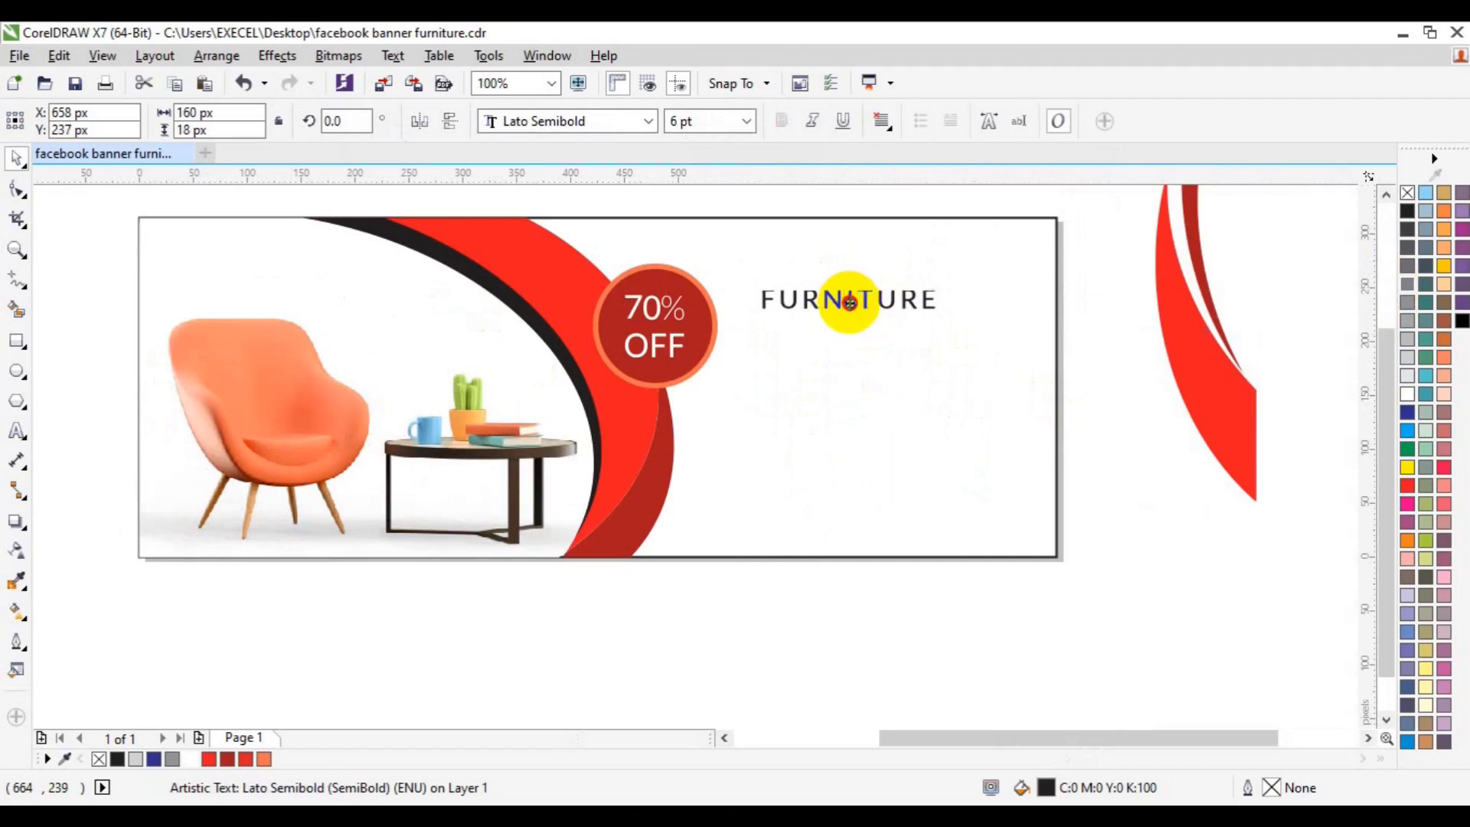
left_click(16, 431)
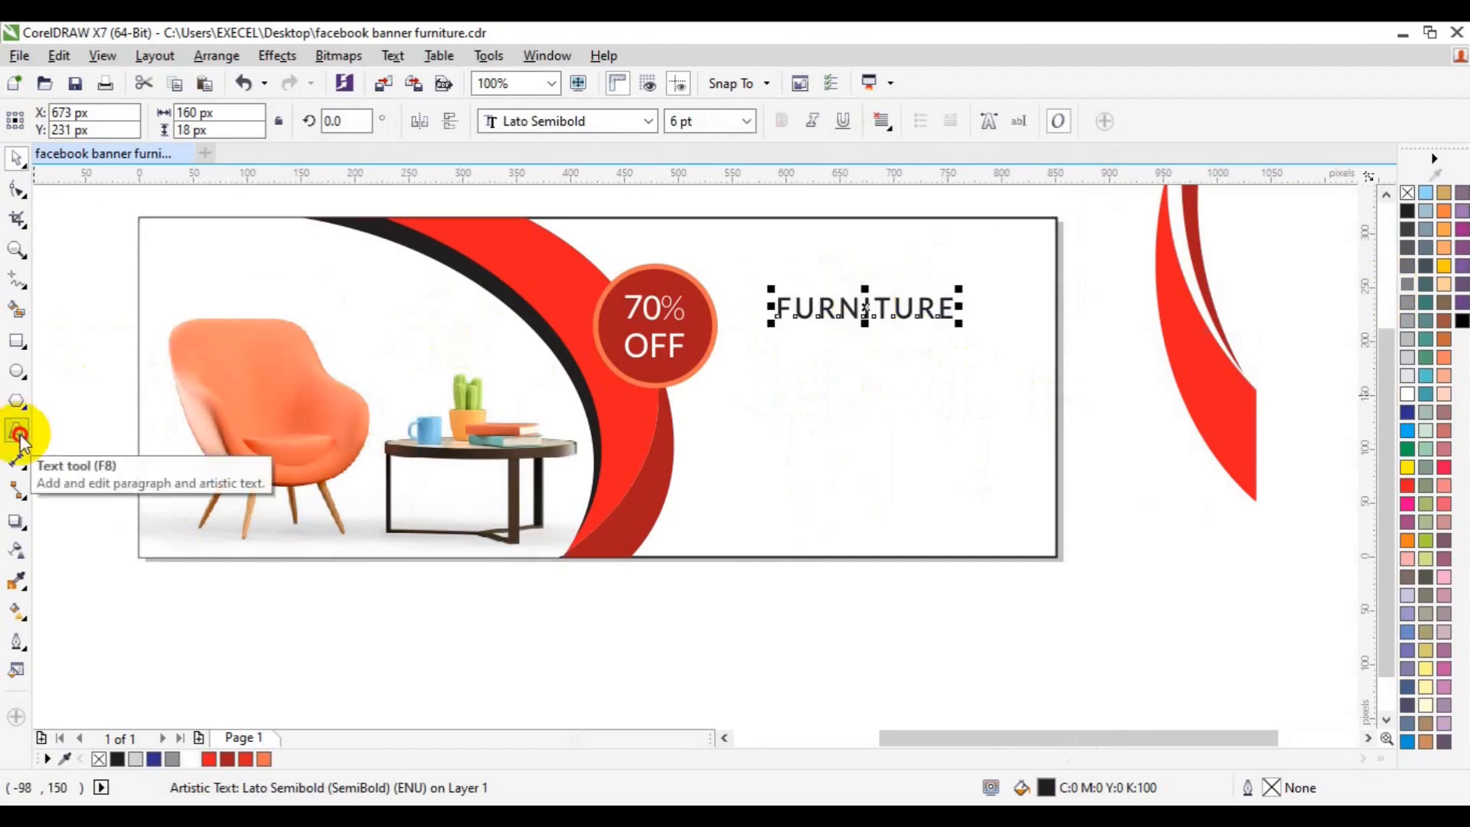
left_click(772, 401)
type("A")
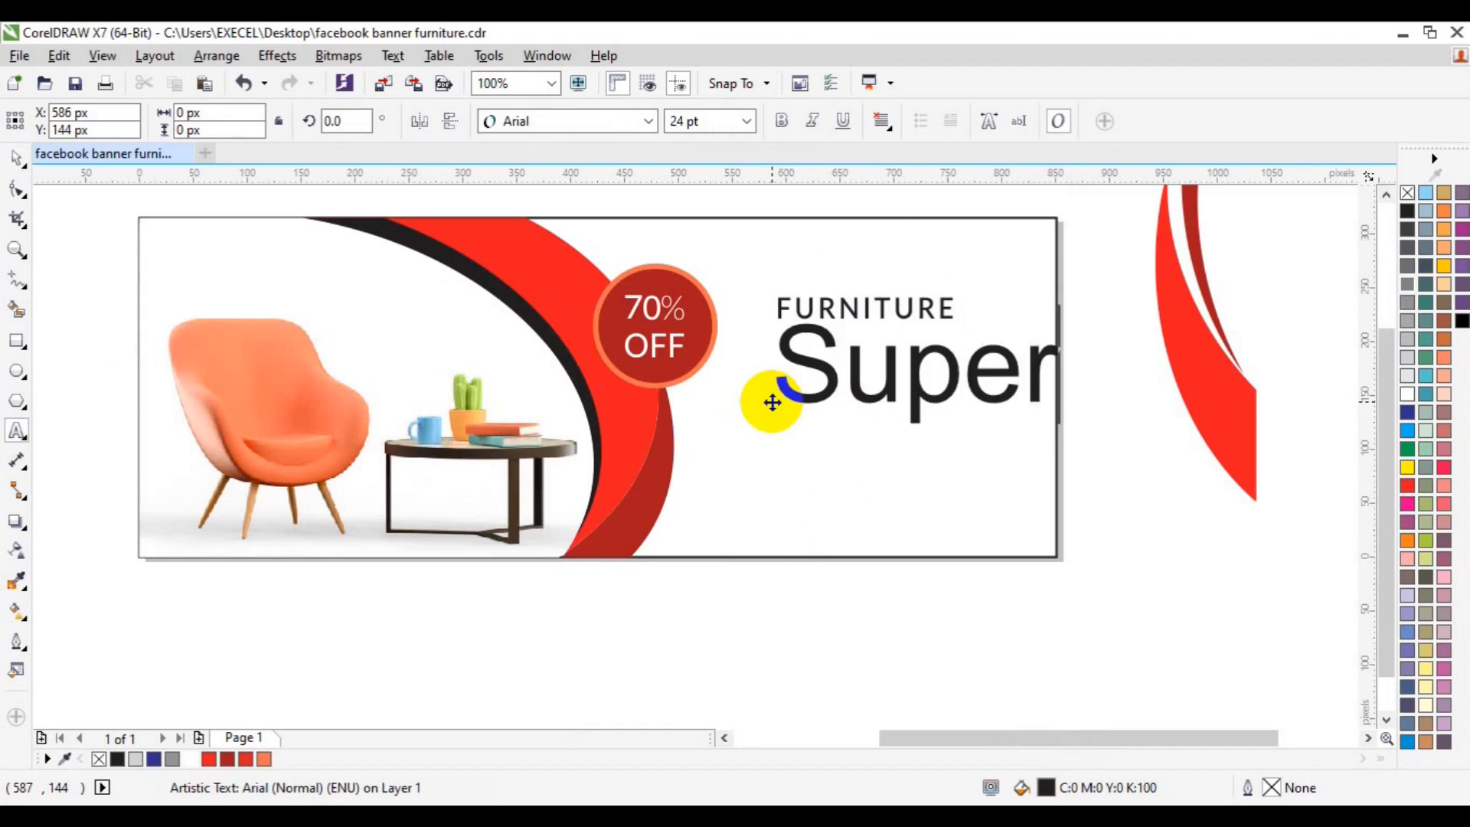
- Set the "Super" text in Bell MT Bold at 12 pt
double_click(772, 402)
left_click(647, 122)
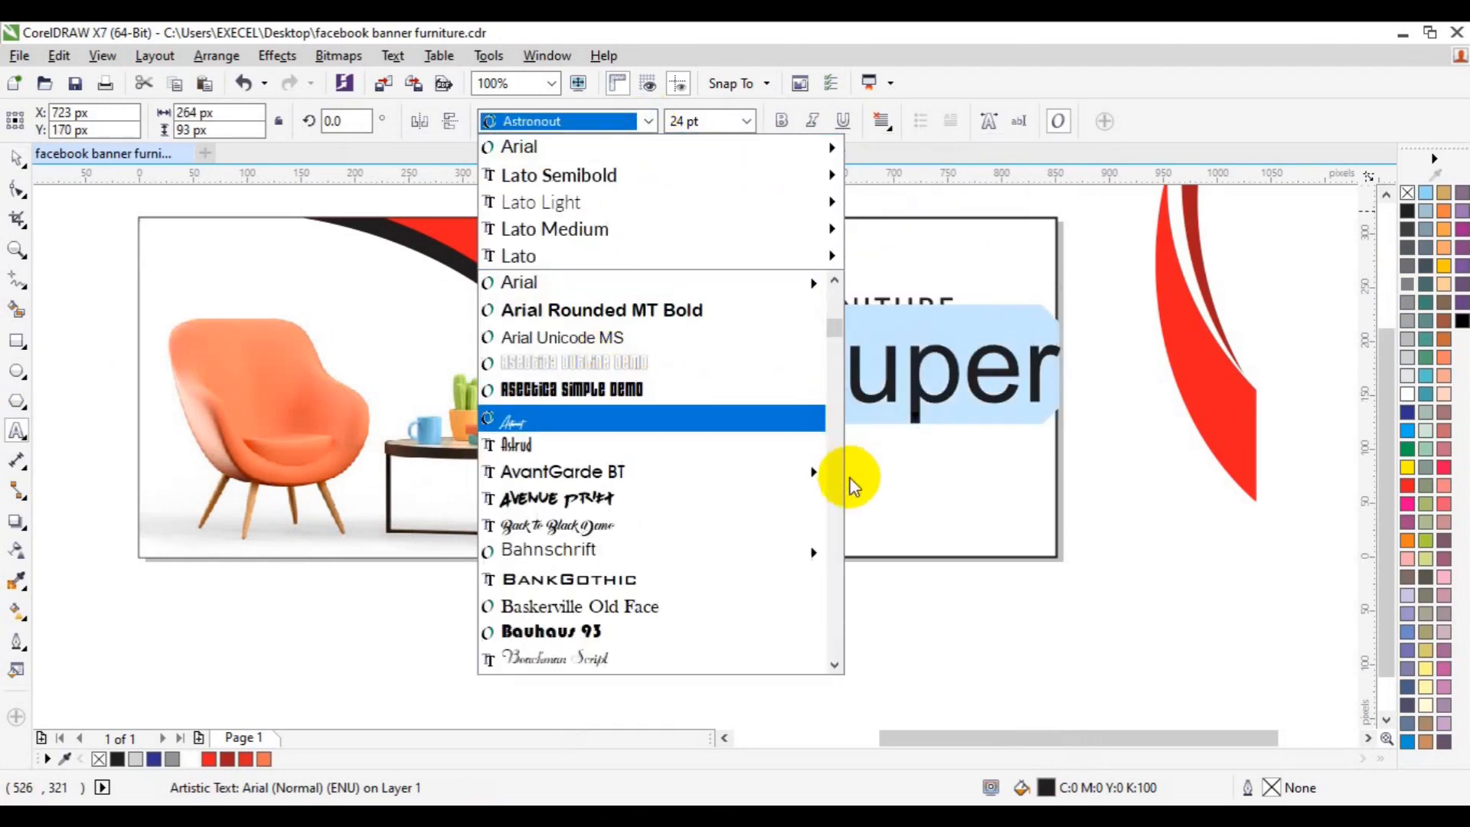
scroll(773, 551, "down", 5)
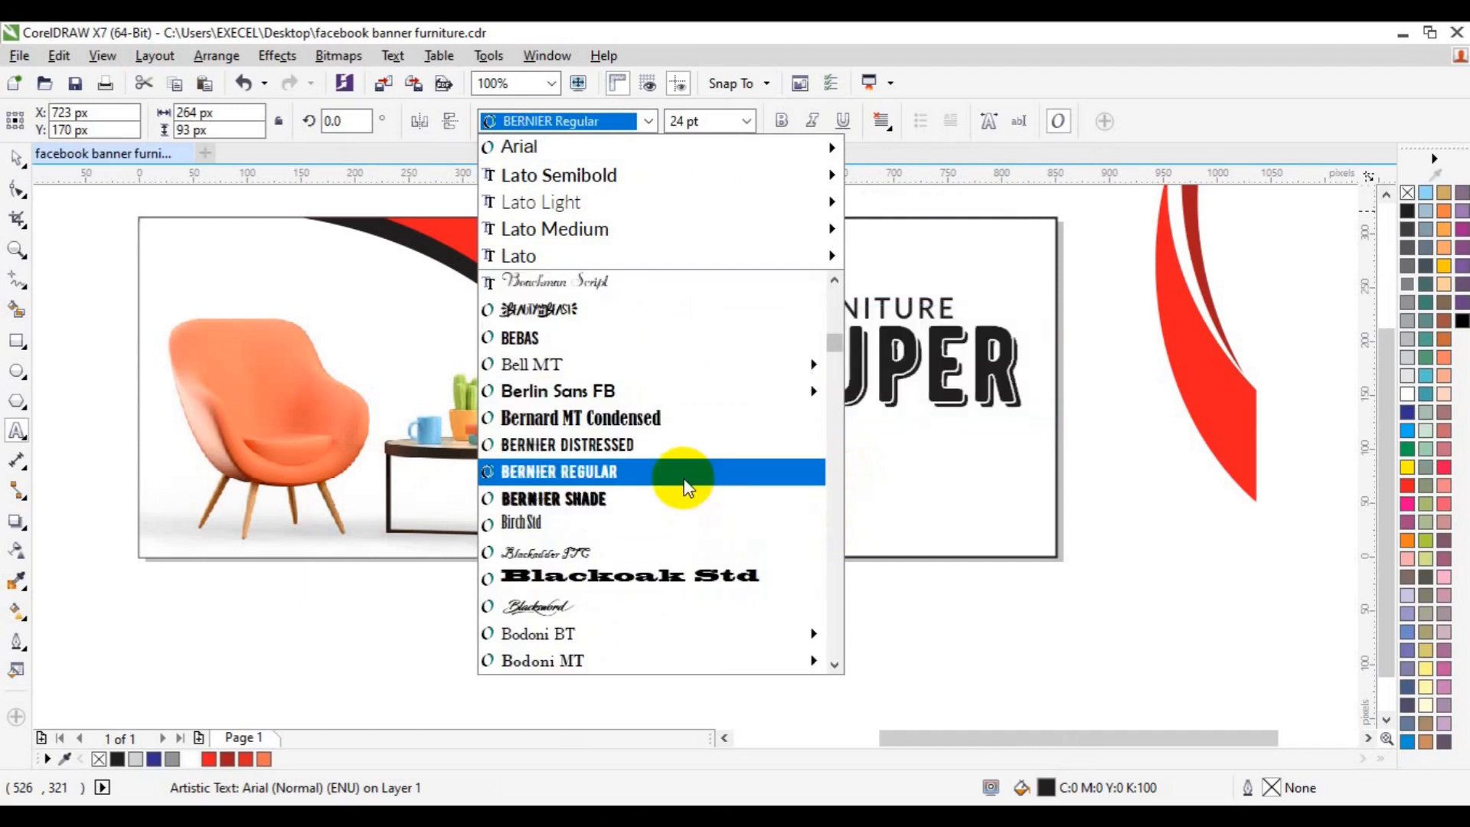
mouse_move(674, 396)
mouse_move(640, 368)
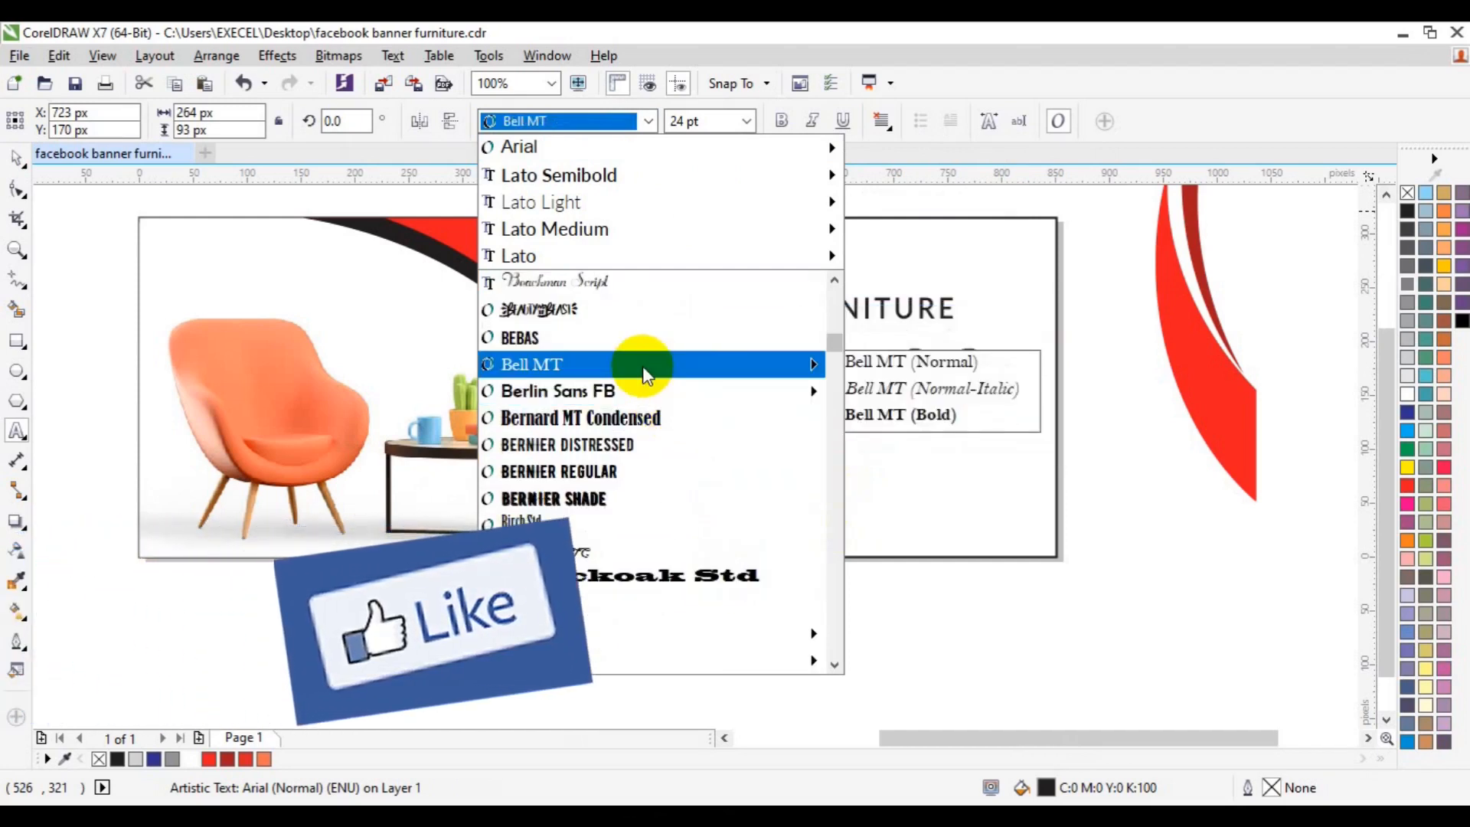
left_click(888, 415)
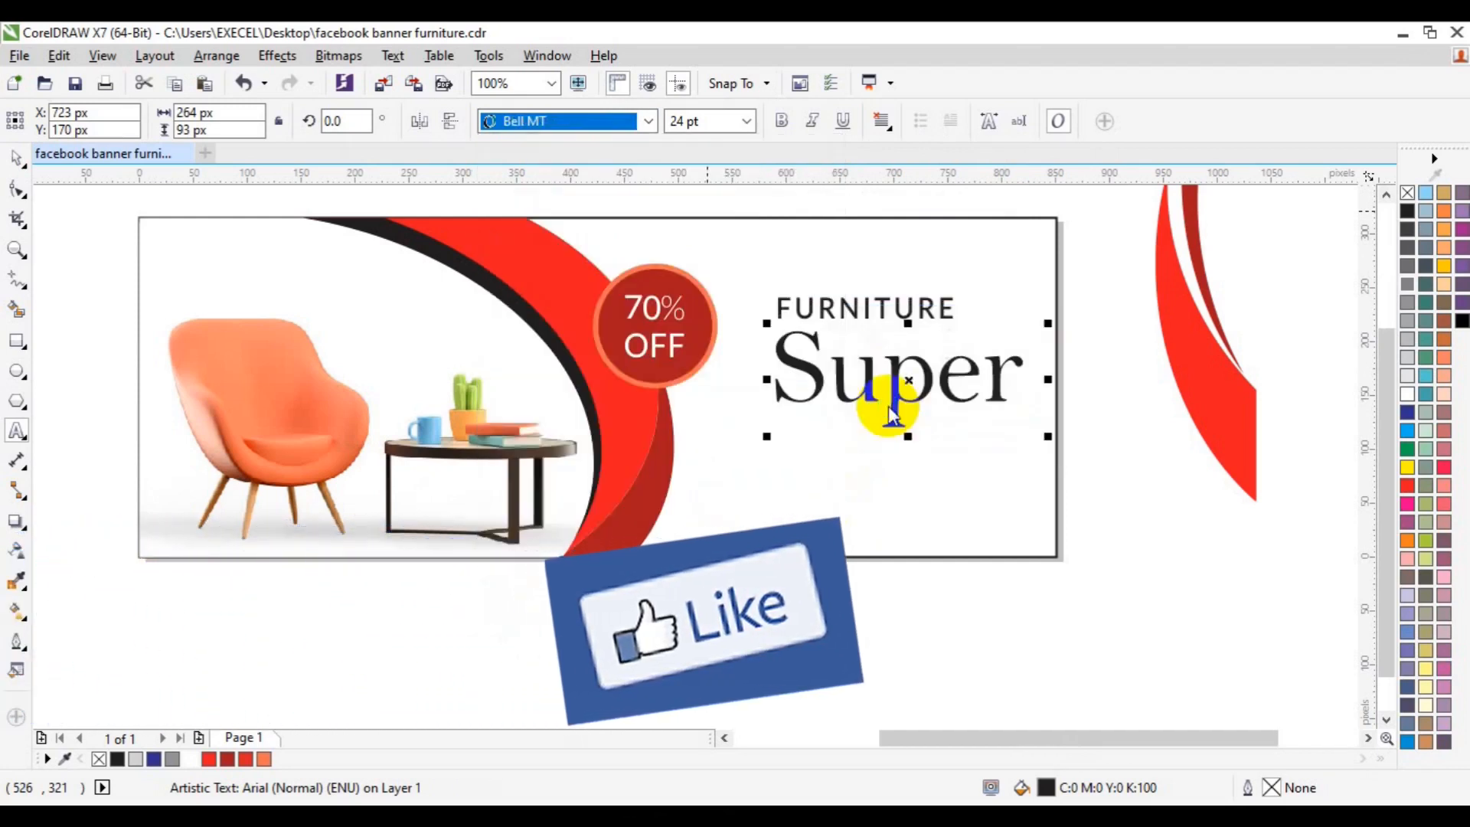
left_click(746, 121)
left_click(722, 245)
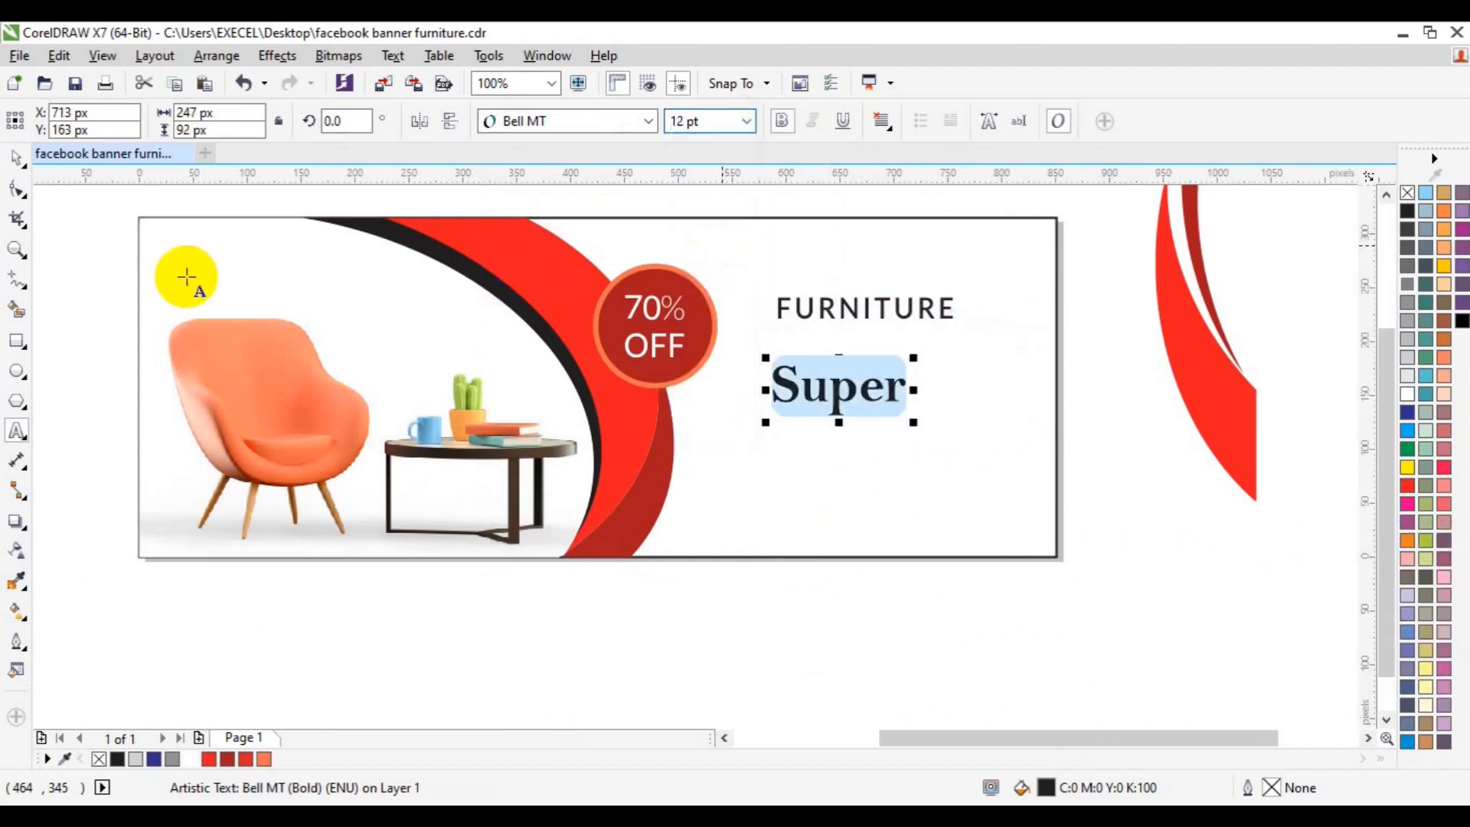
- Duplicate the "Super" text just below itself and change the copy's wording to "Sale"
left_click(16, 157)
left_click_drag(835, 395, 830, 444)
left_click(17, 431)
key("ctrl+a")
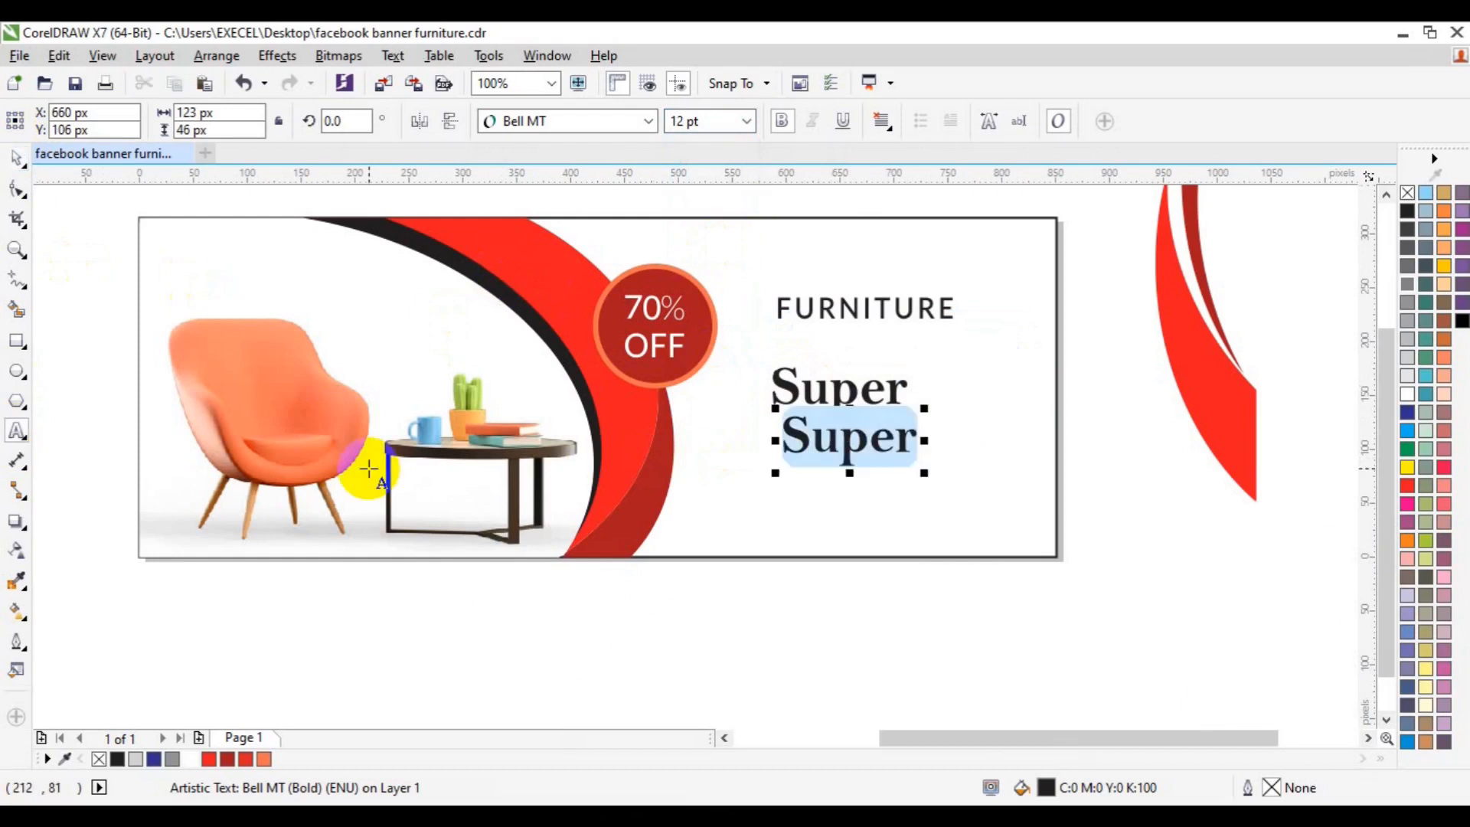
type("Sale")
- Set the "Sale" text to 24 pt and move "Super" up so it sits between "FURNITURE" and "Sale"
key("ctrl+a")
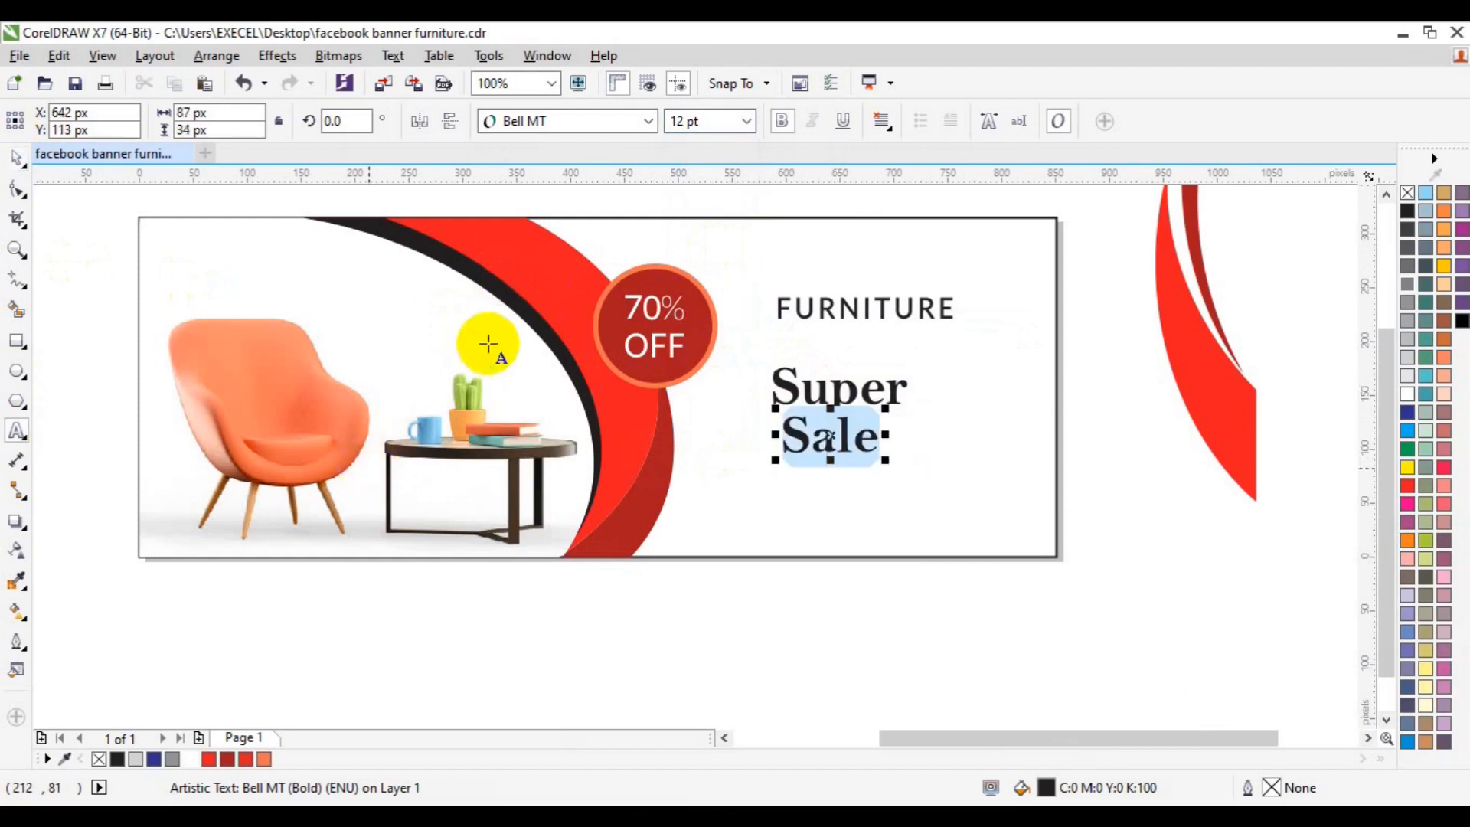
left_click(747, 121)
left_click(691, 327)
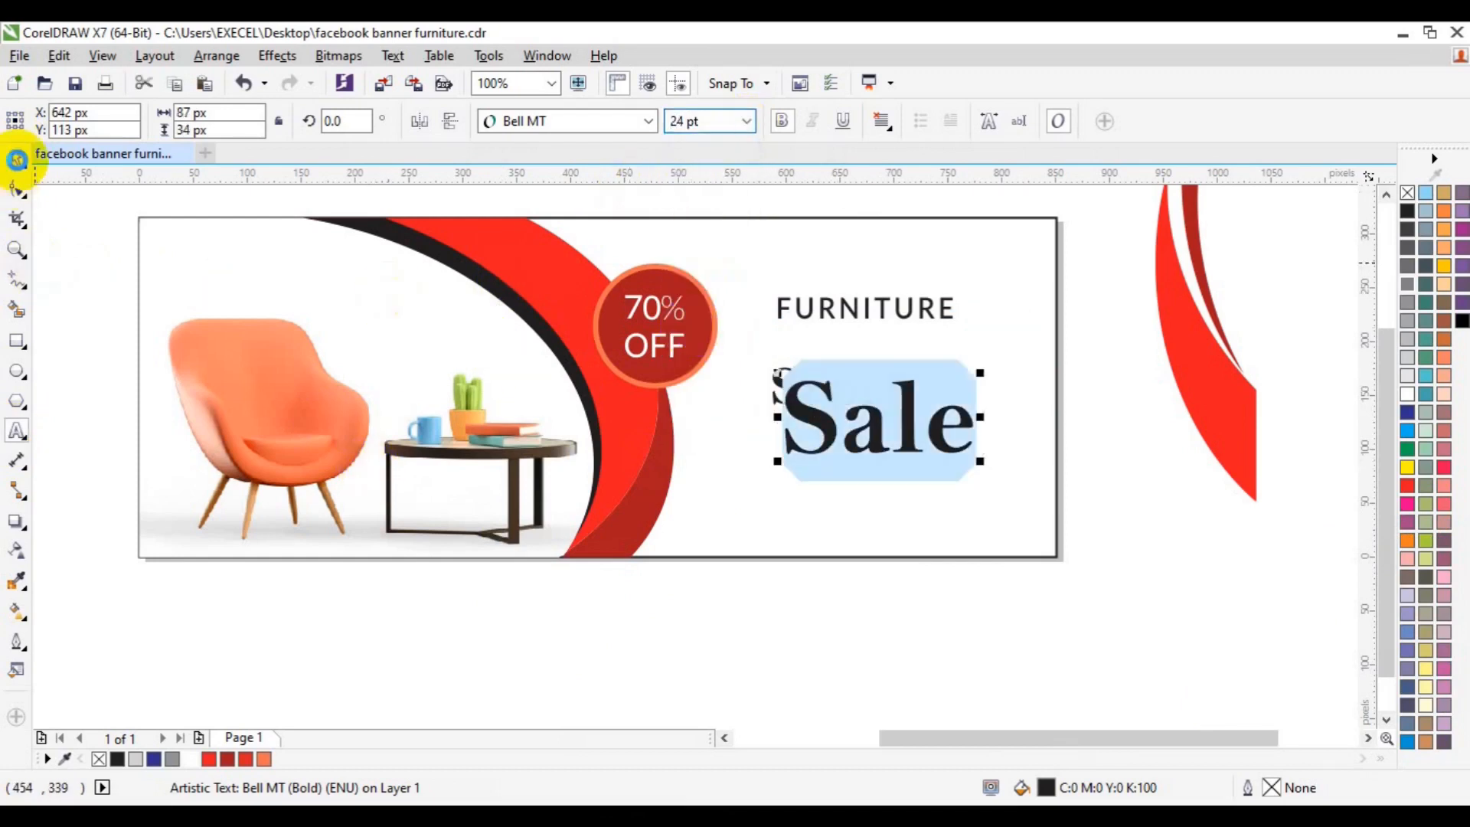
left_click_drag(777, 383, 832, 369)
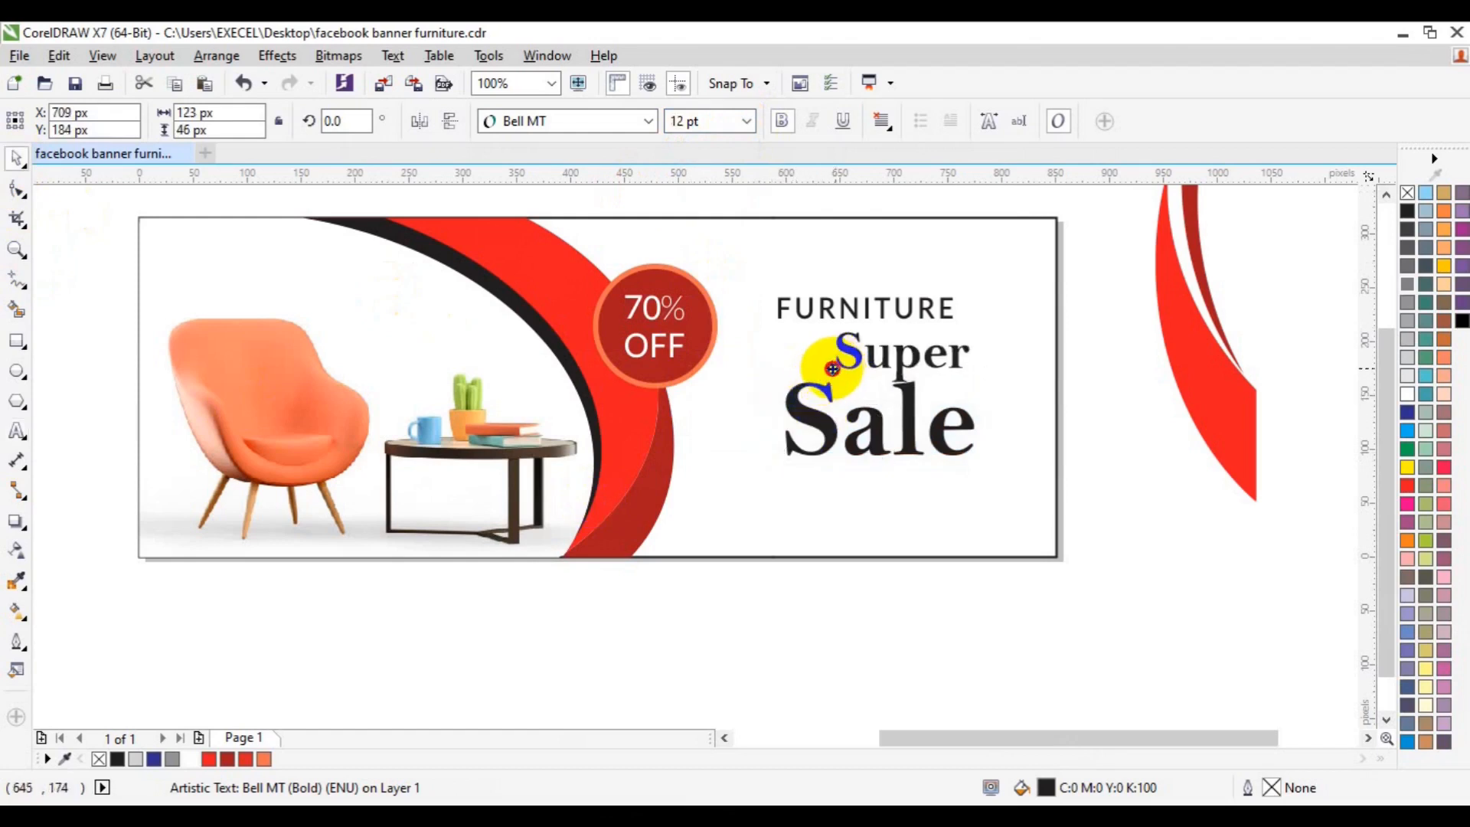
- Centre the "Sale" text horizontally under "Super"
left_click(909, 453, "shift")
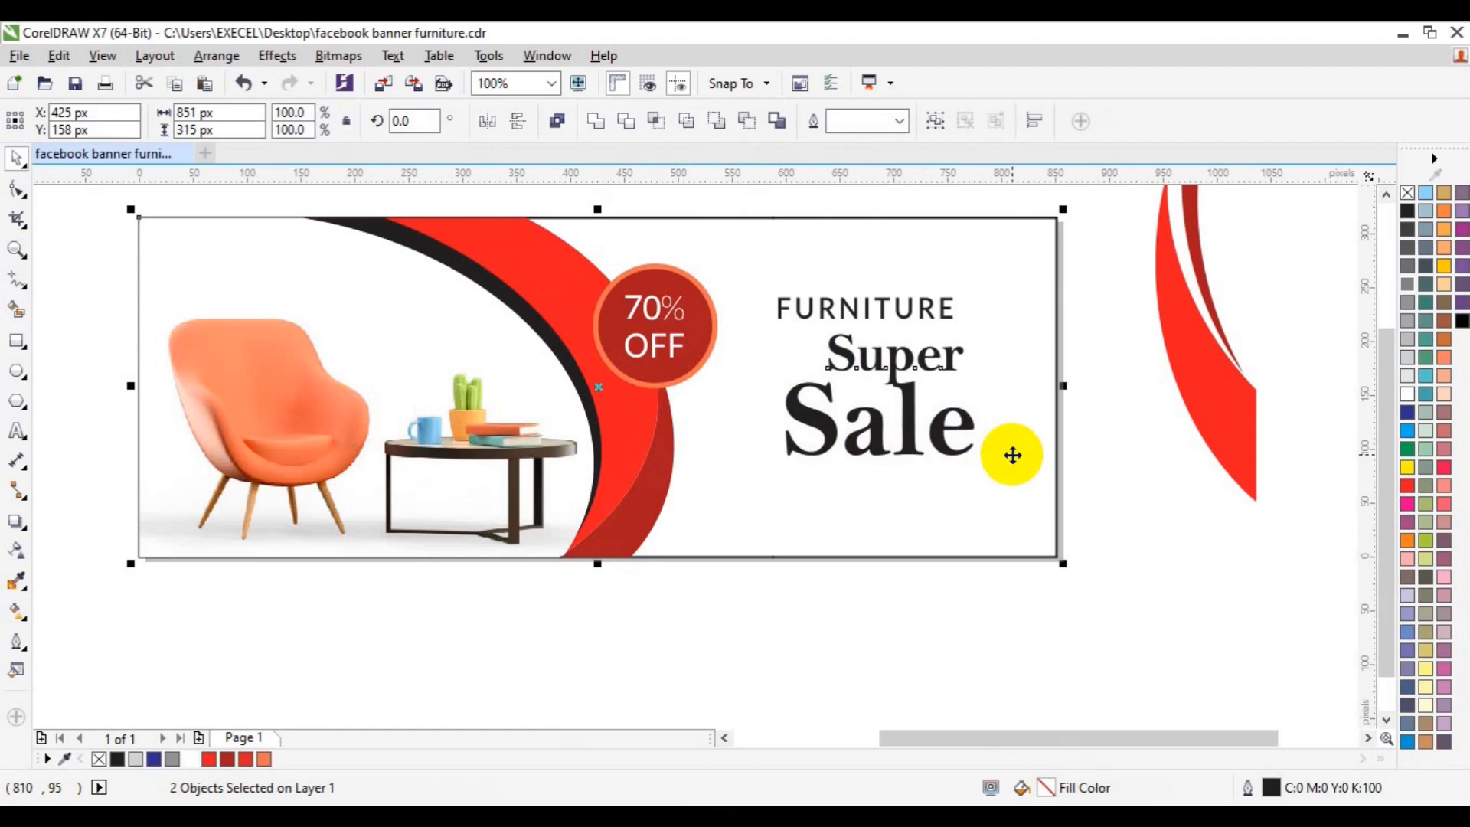
left_click(945, 526)
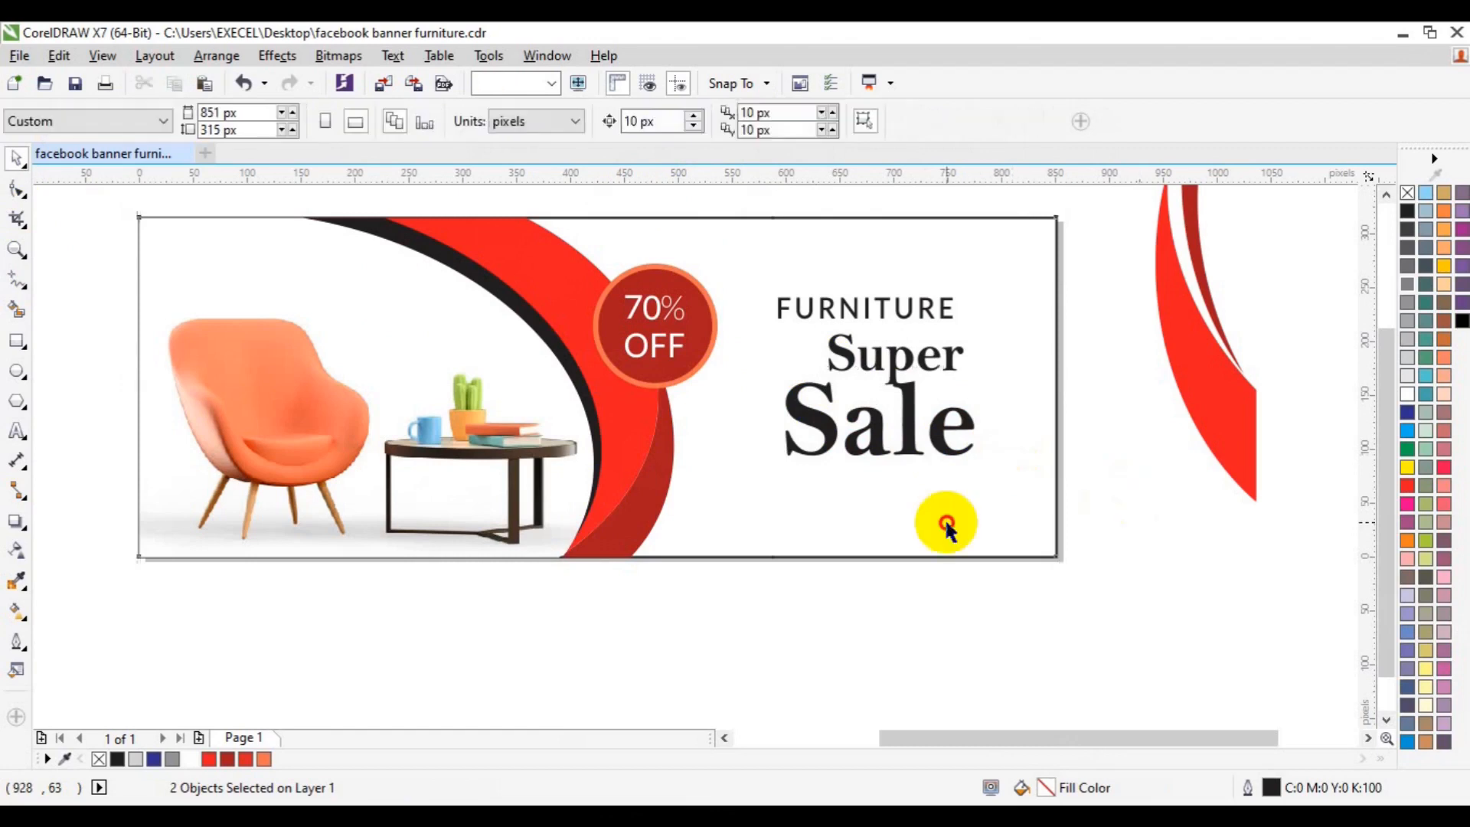
left_click(884, 447)
left_click(885, 358, "shift")
key("c")
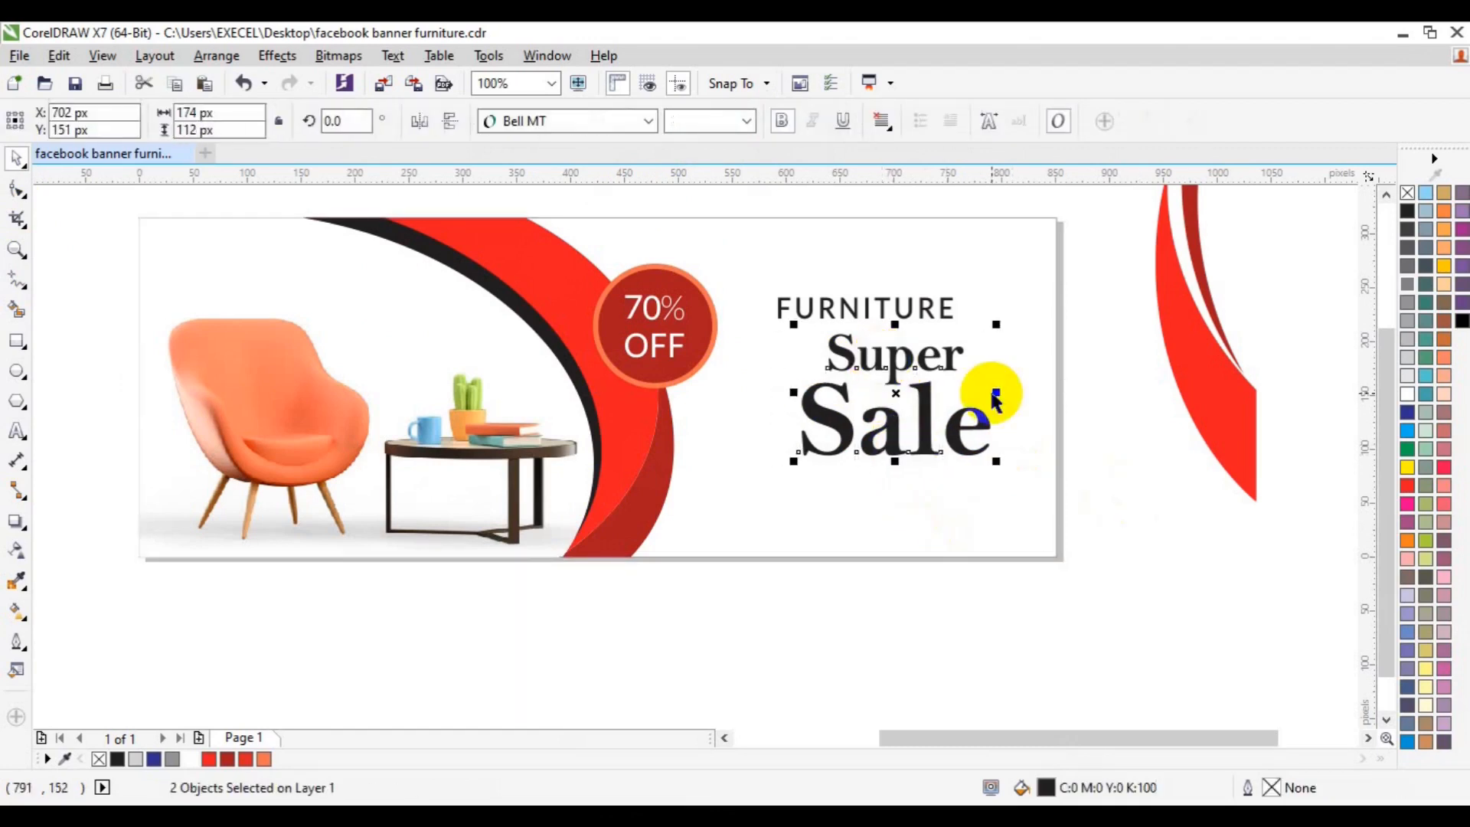
- Group "Super" and "Sale" and centre the group horizontally under "FURNITURE"
key("ctrl+g")
left_click(852, 306, "shift")
key("ctrl+g")
key("c")
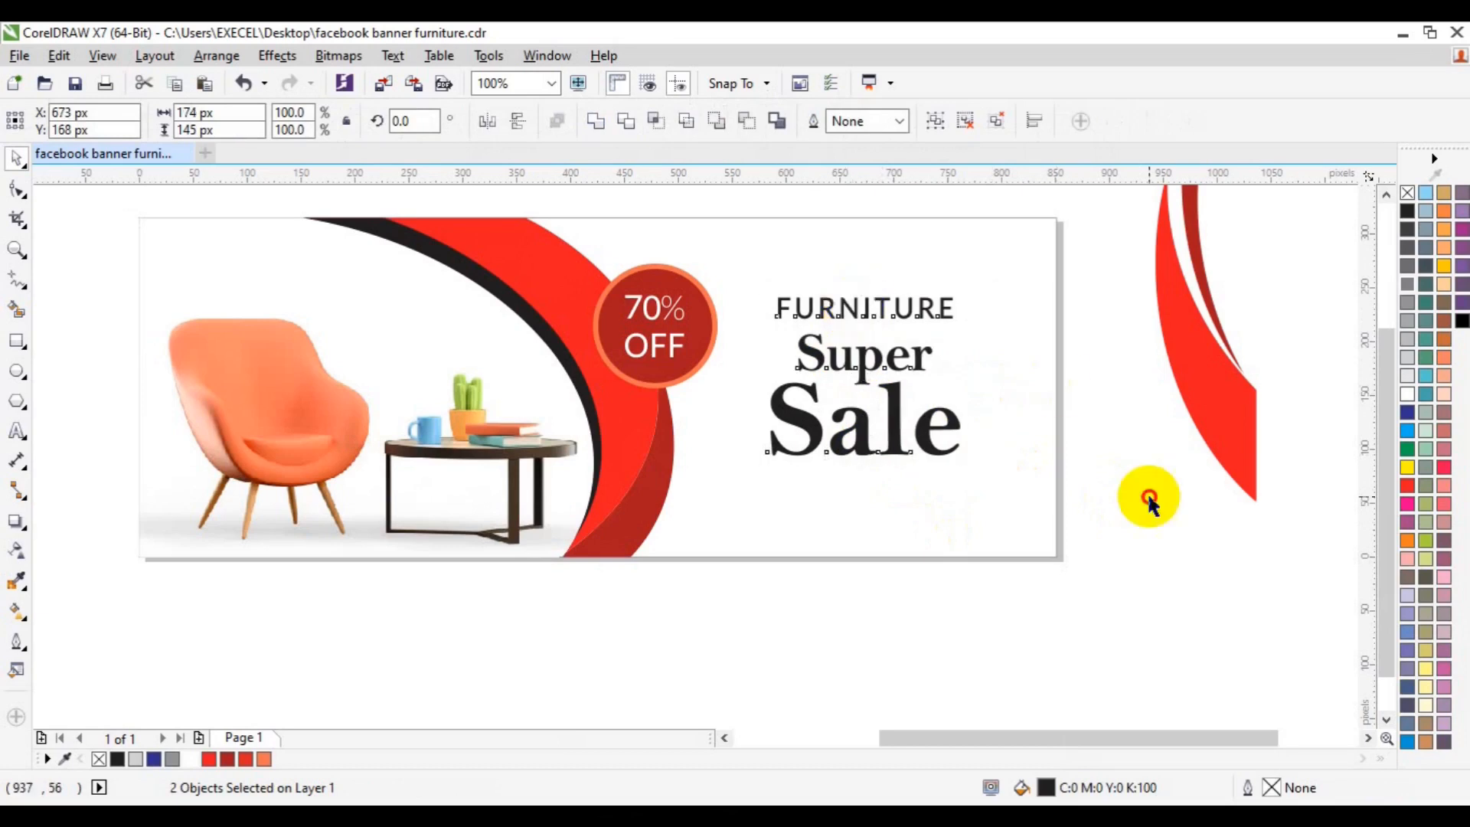
left_click(1148, 492)
- Reduce the font size of the "FURNITURE" text to 3 pt
left_click(831, 318)
left_click(678, 121)
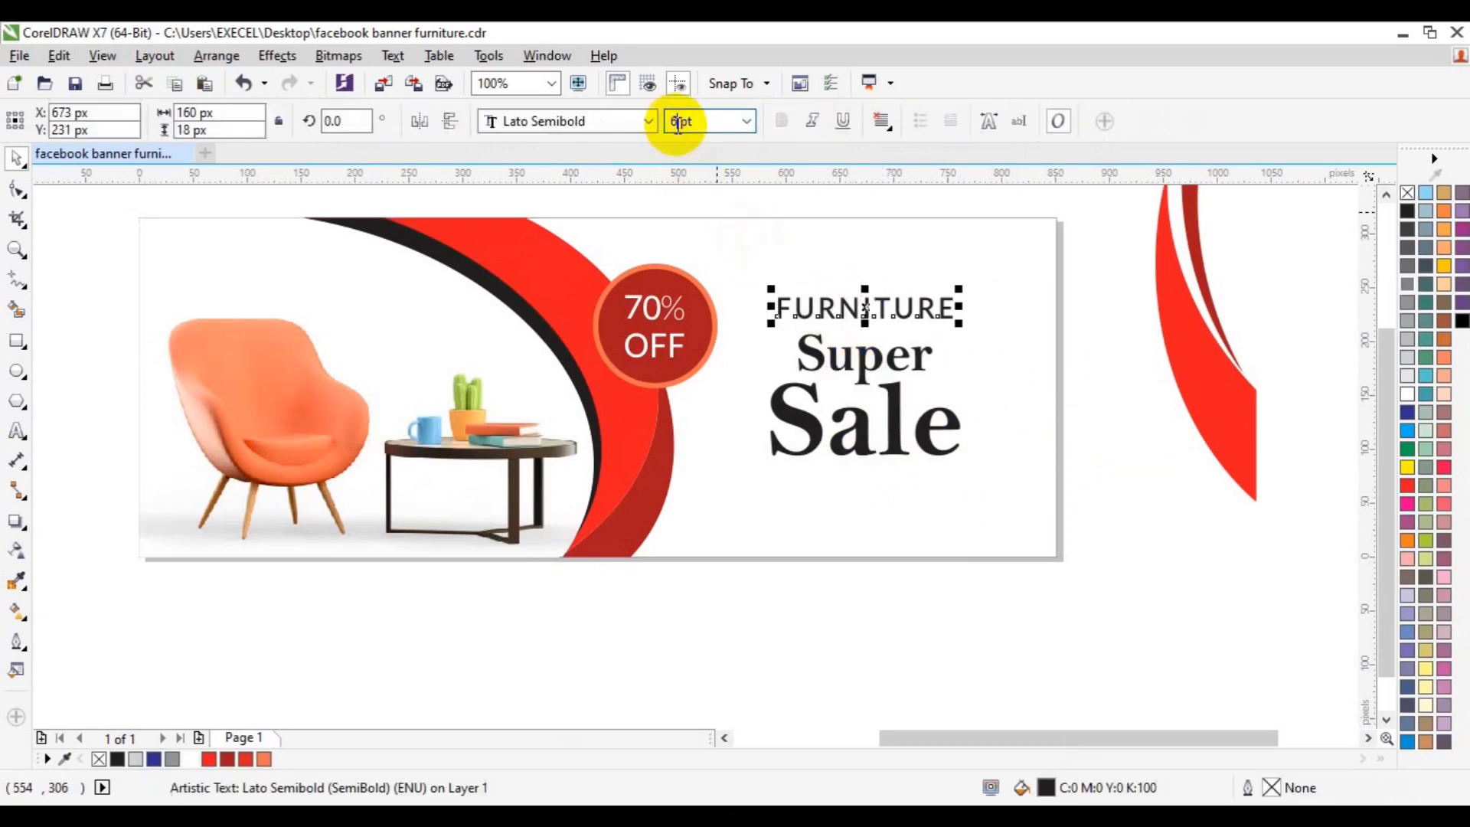
type("4")
key("Return")
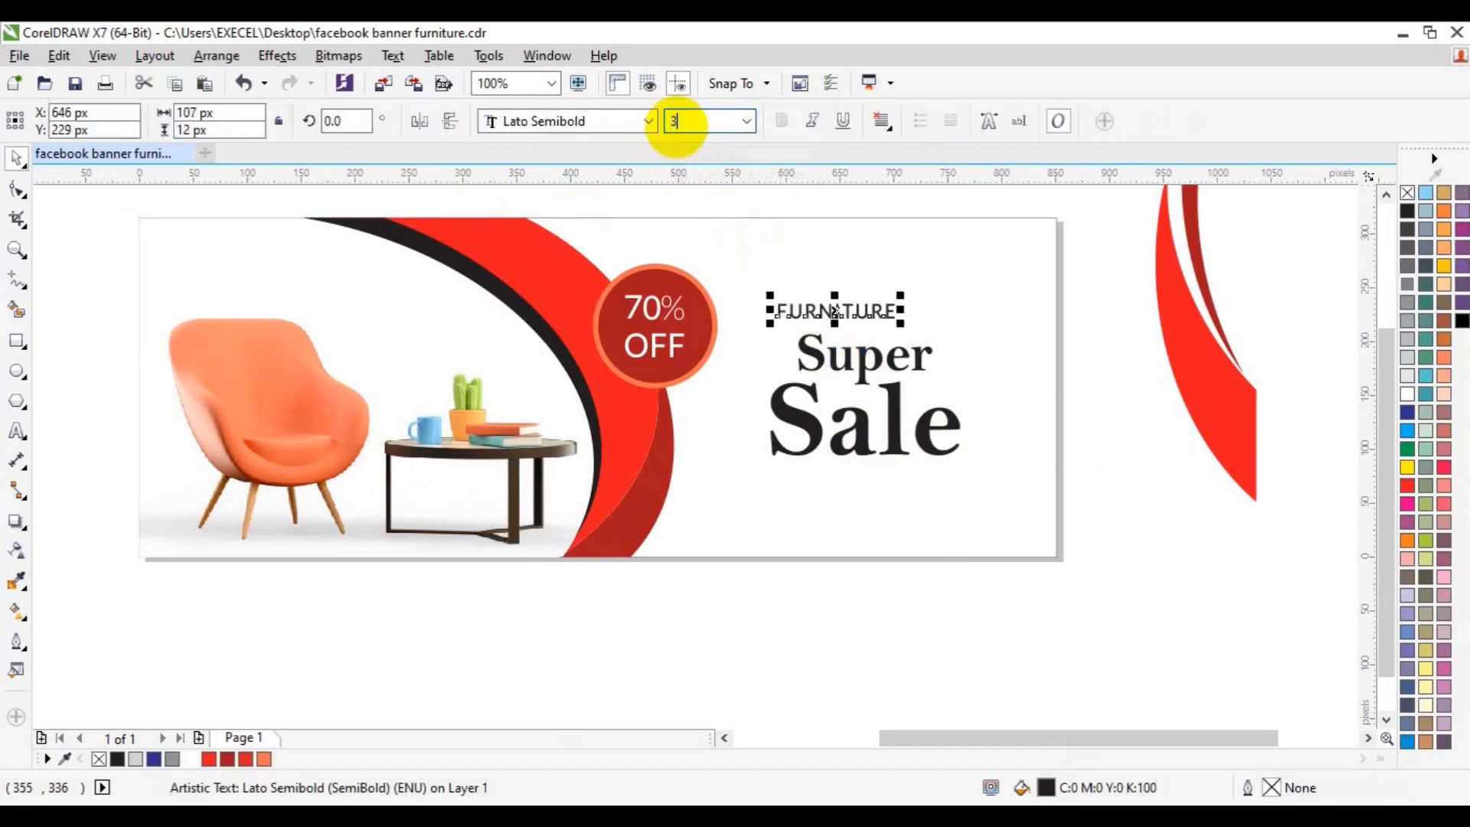
type("3")
key("Return")
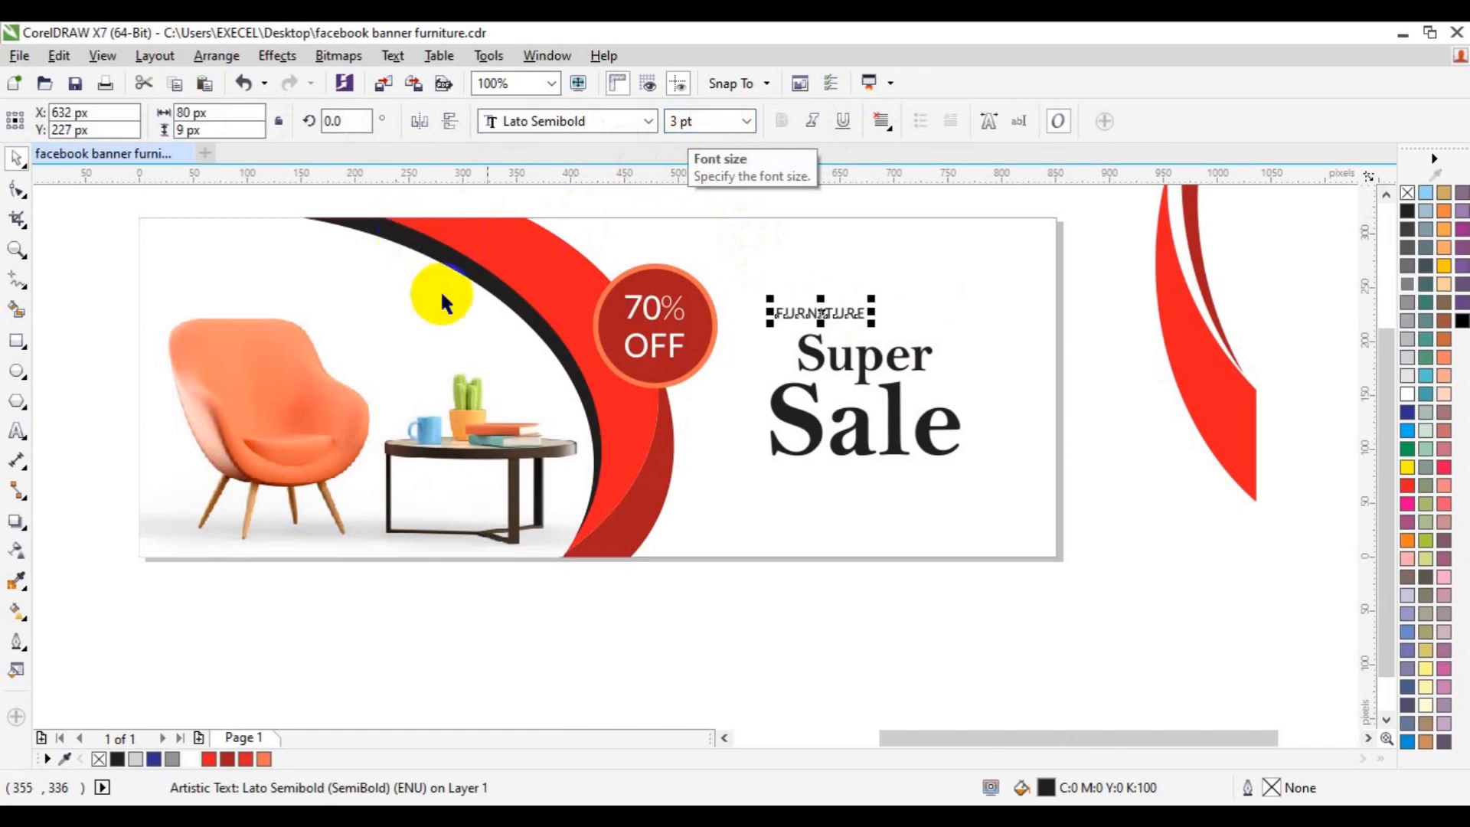
- Centre the "Super Sale" group under the reduced "FURNITURE" text and move the whole text block to the middle of the white area
left_click(848, 442)
left_click(810, 308, "shift")
key("c")
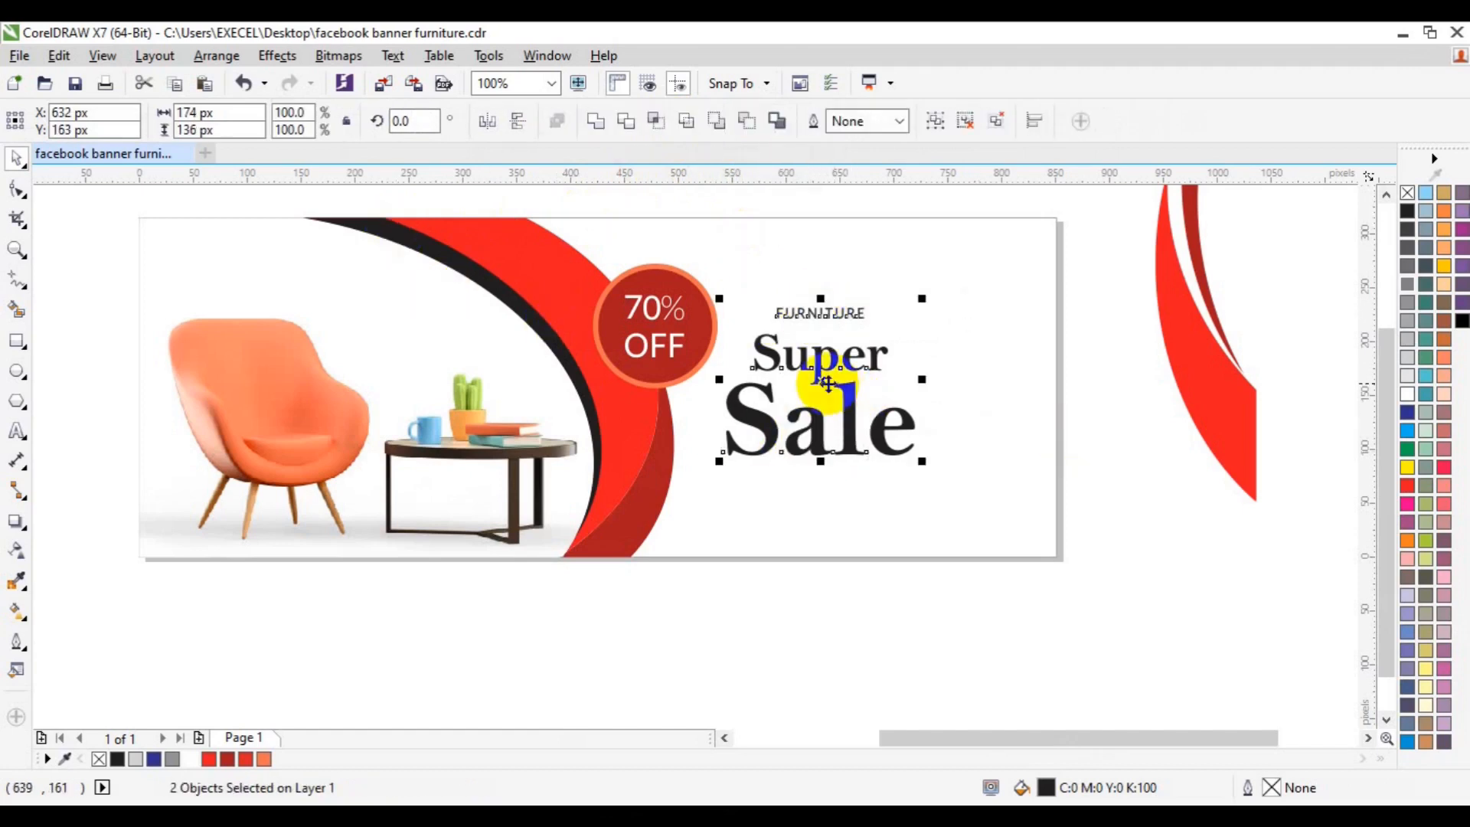
left_click_drag(825, 379, 878, 361)
- Colour the "FURNITURE" text above "Super Sale" red
left_click(1077, 448)
left_click(860, 298)
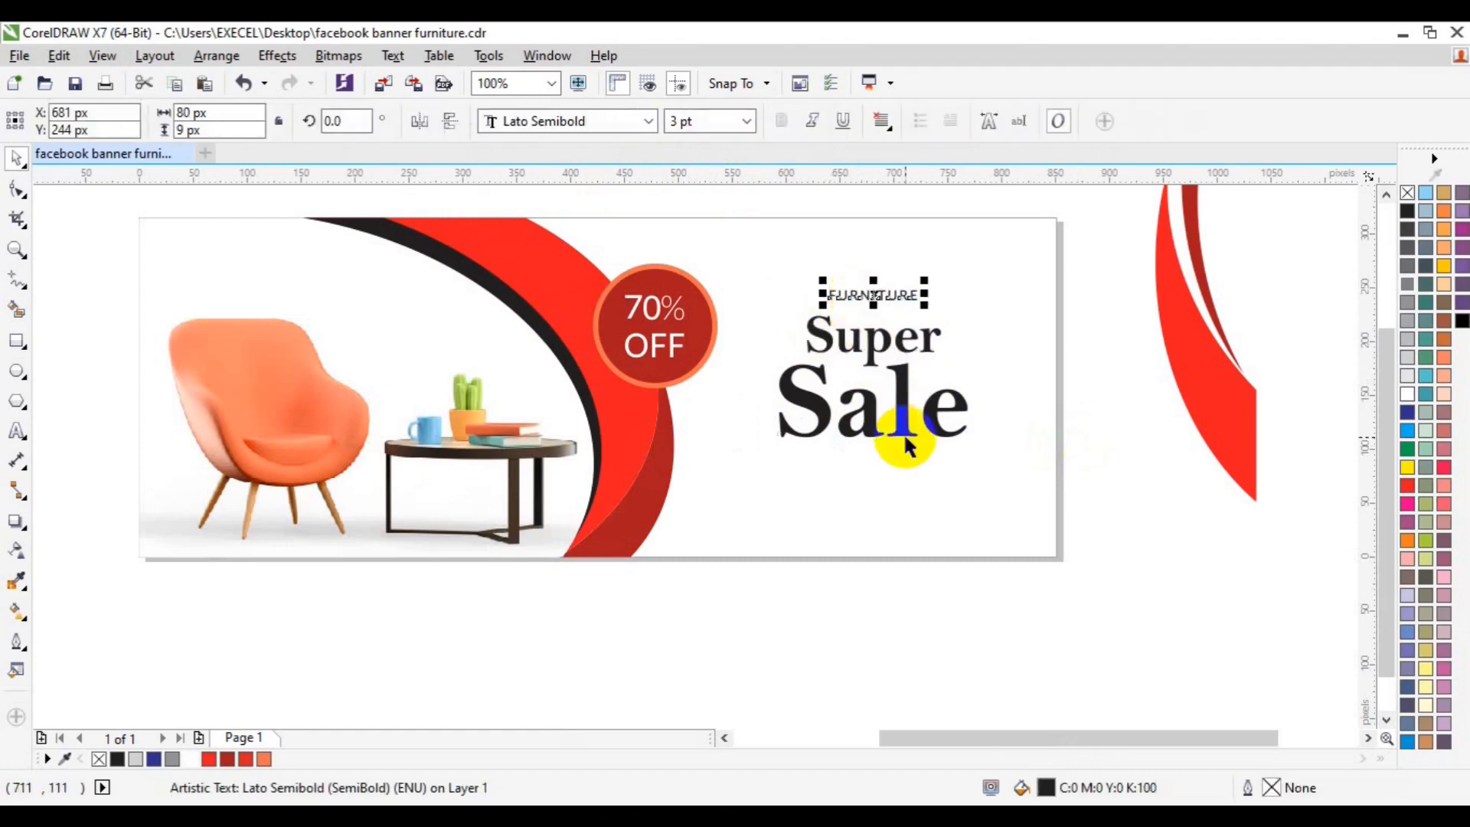
left_click(797, 656)
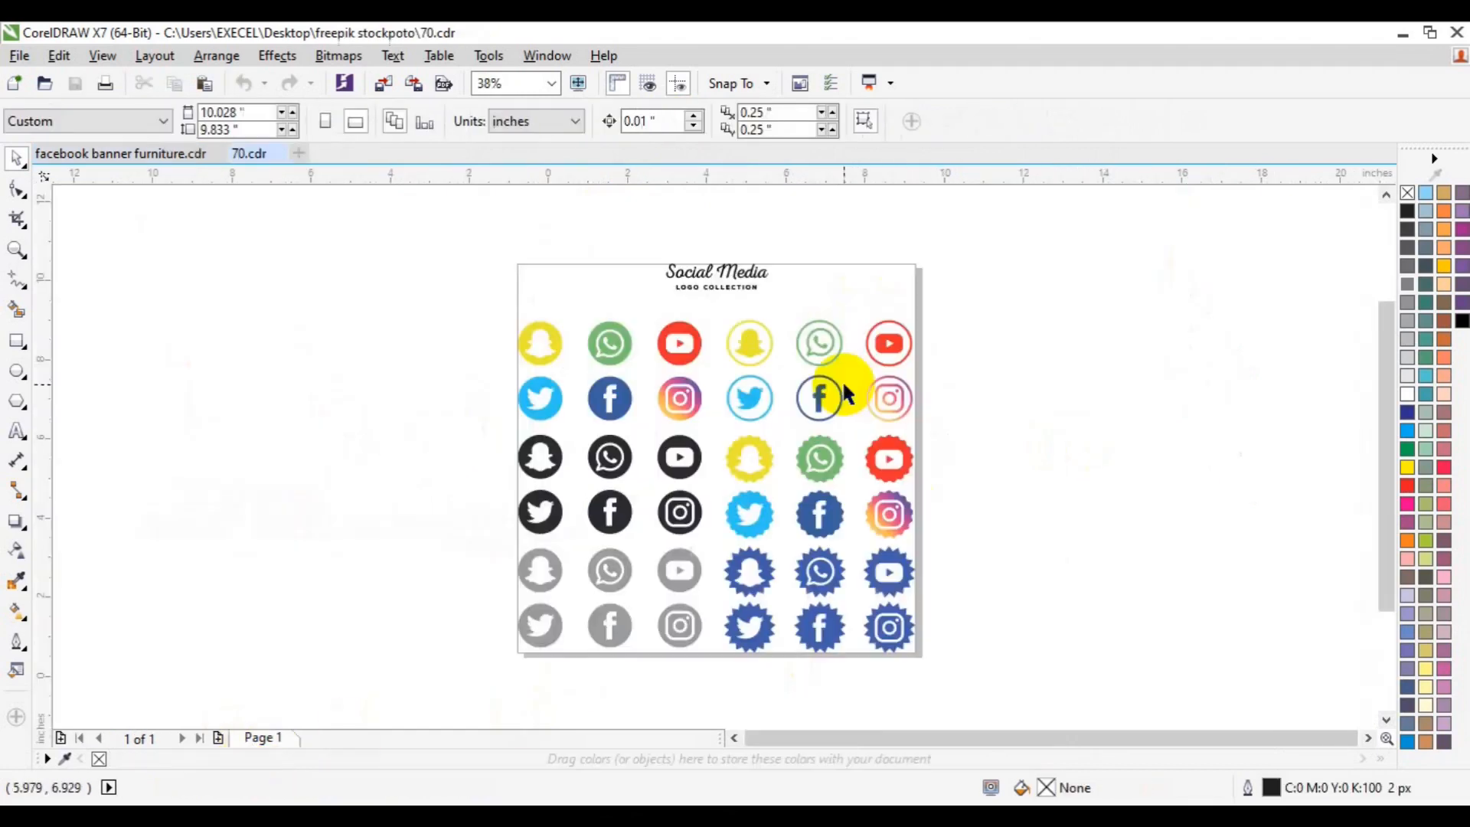
- Group the outlined Twitter, Facebook and Instagram icons in 70.cdr and paste the group into the furniture banner, centred on the page
left_click_drag(975, 362, 258, 561)
key("ctrl+g")
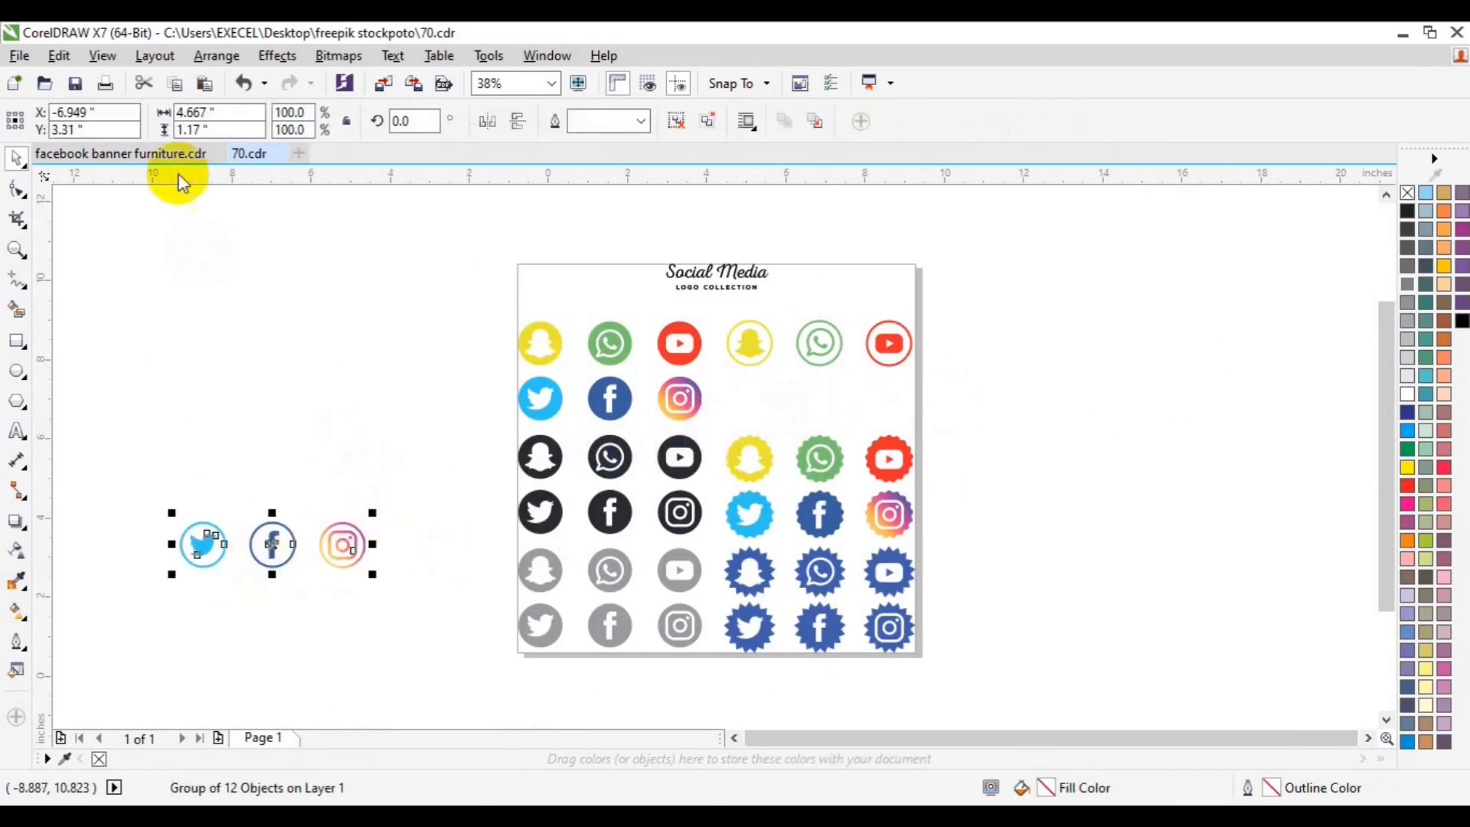
left_click(164, 156)
left_click(315, 303)
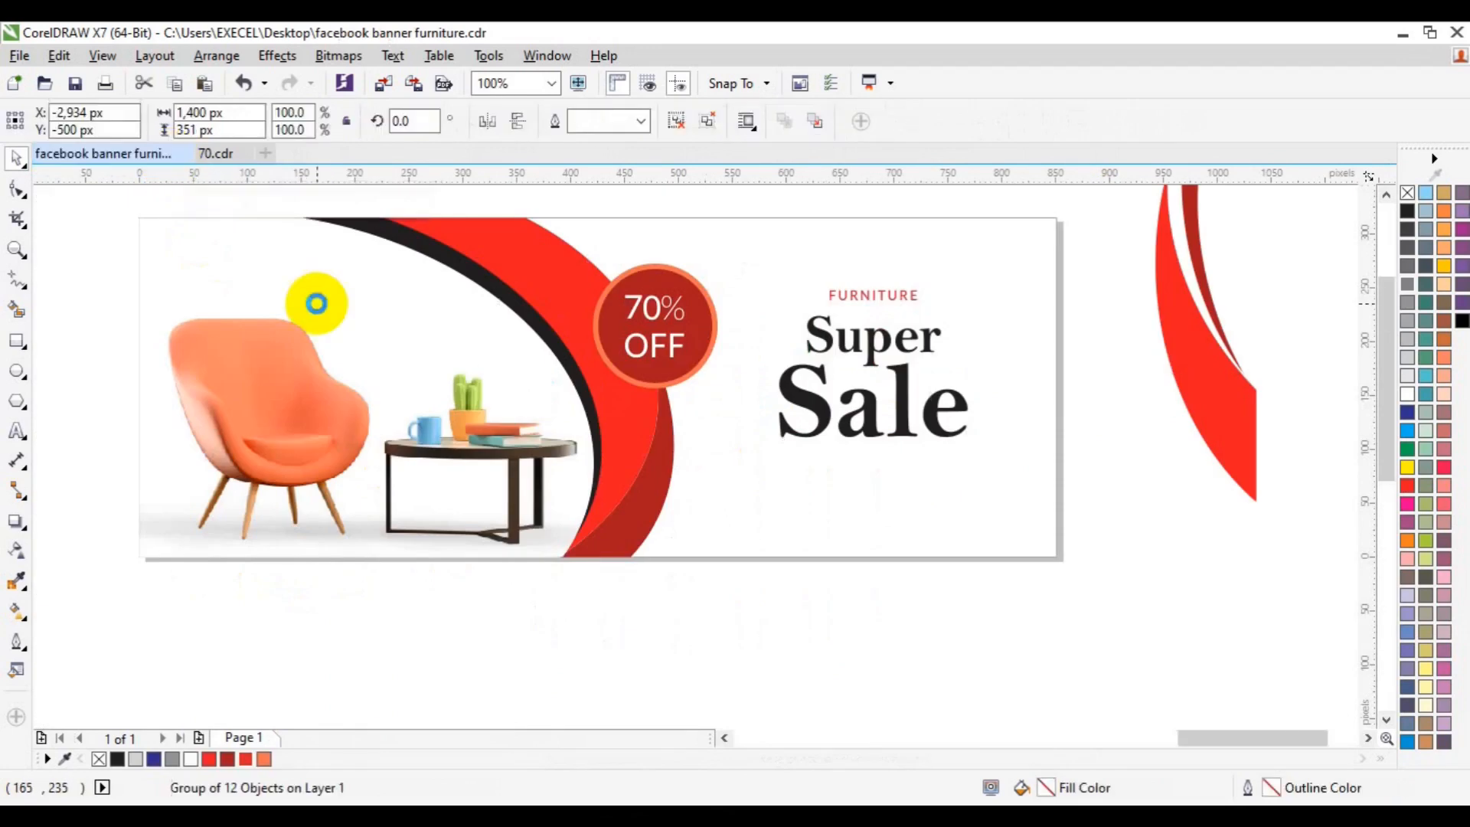
key("p")
- Scale the social icon group down to about 38 px high and place it in the banner's lower right corner below "Sale"
left_click_drag(644, 389, 446, 427)
left_click_drag(1159, 620, 807, 484)
left_click_drag(451, 444, 842, 487)
left_click_drag(1040, 541, 941, 515)
left_click_drag(850, 489, 936, 516)
left_click(1124, 520)
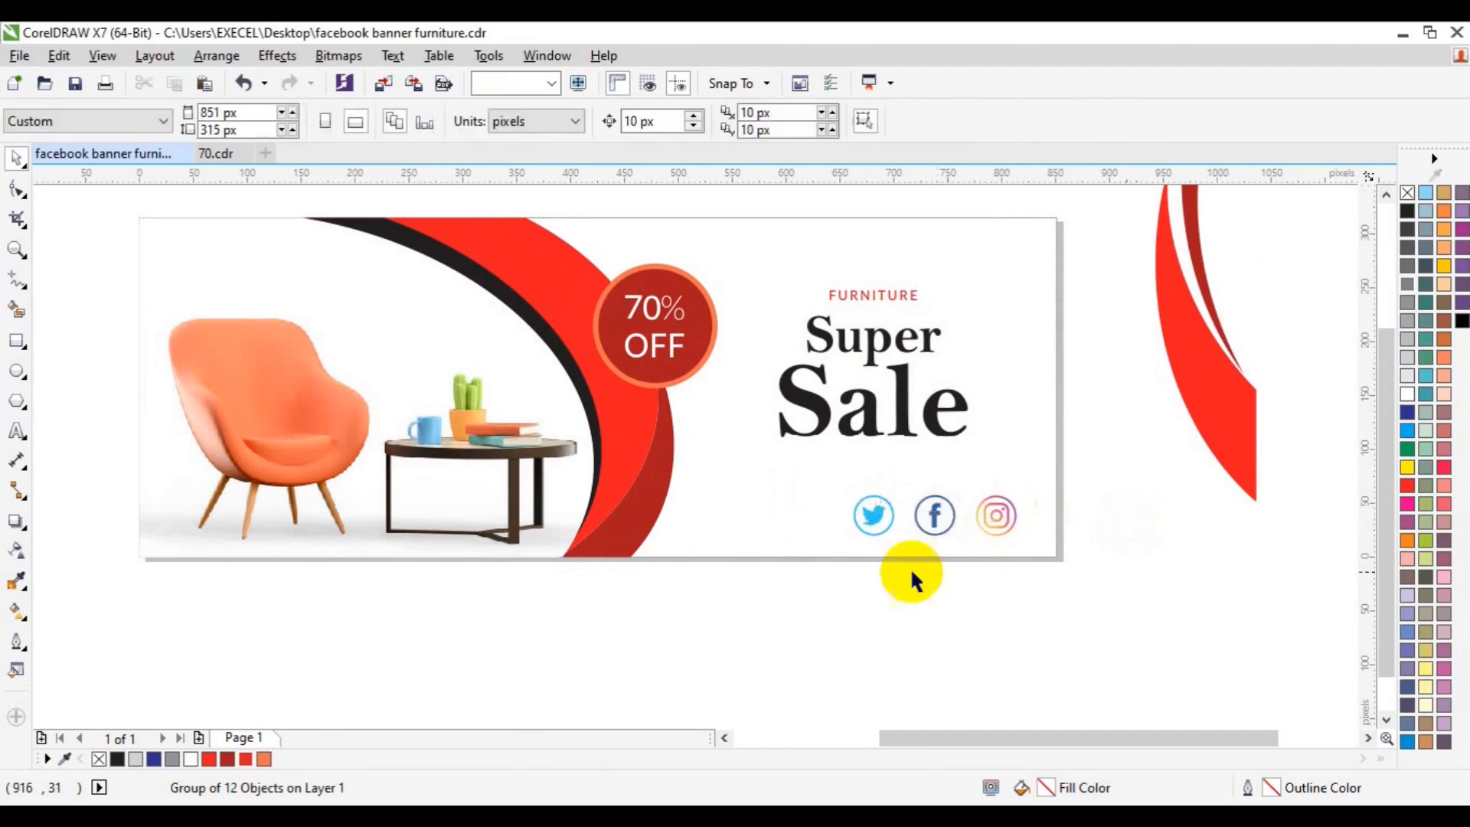
- Add the artistic text "Follow Us" to the left of the social icons and set it to 4 pt
left_click(17, 433)
left_click(705, 524)
type("F")
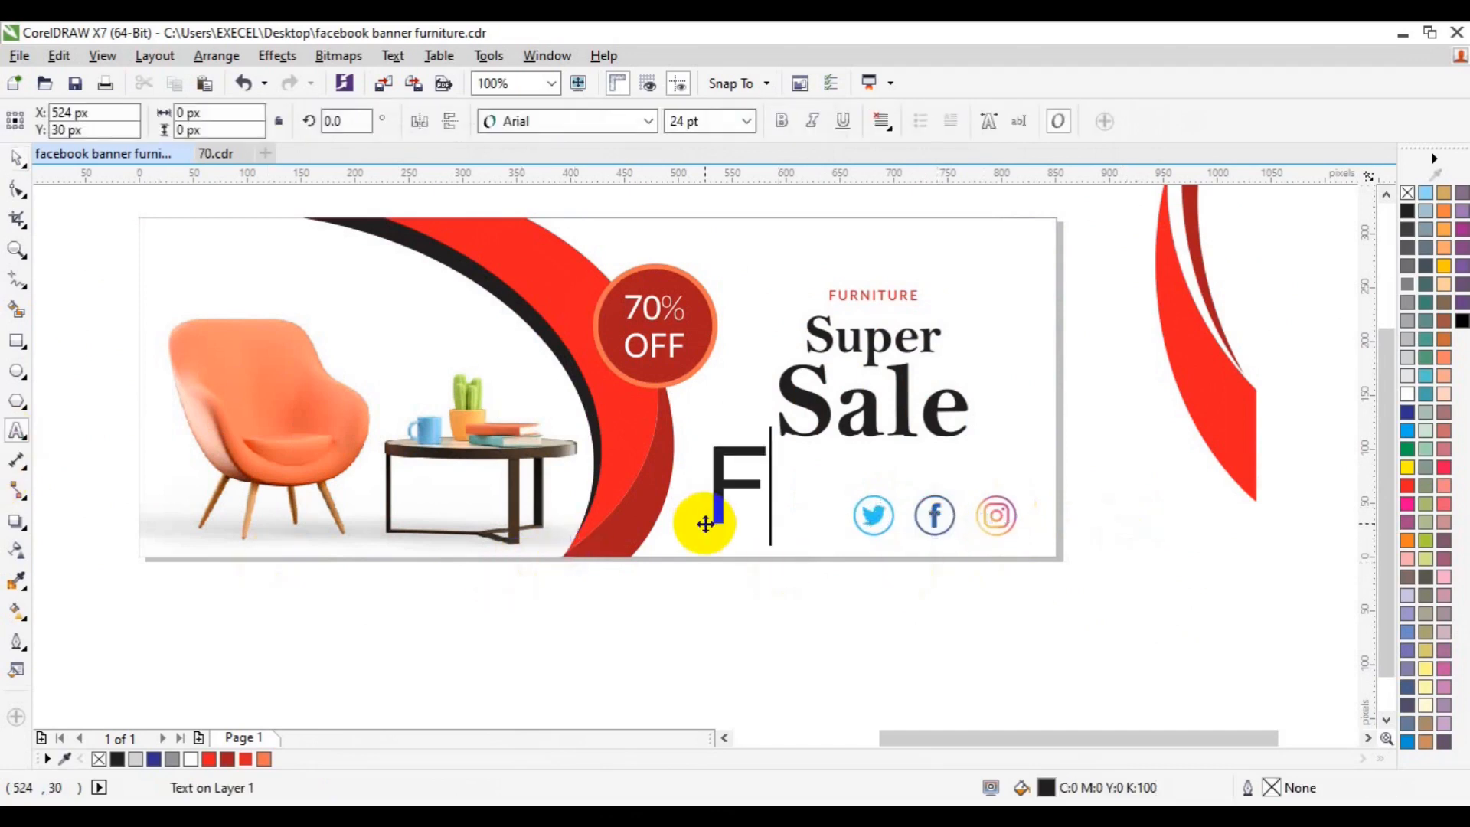
type("ololow Us")
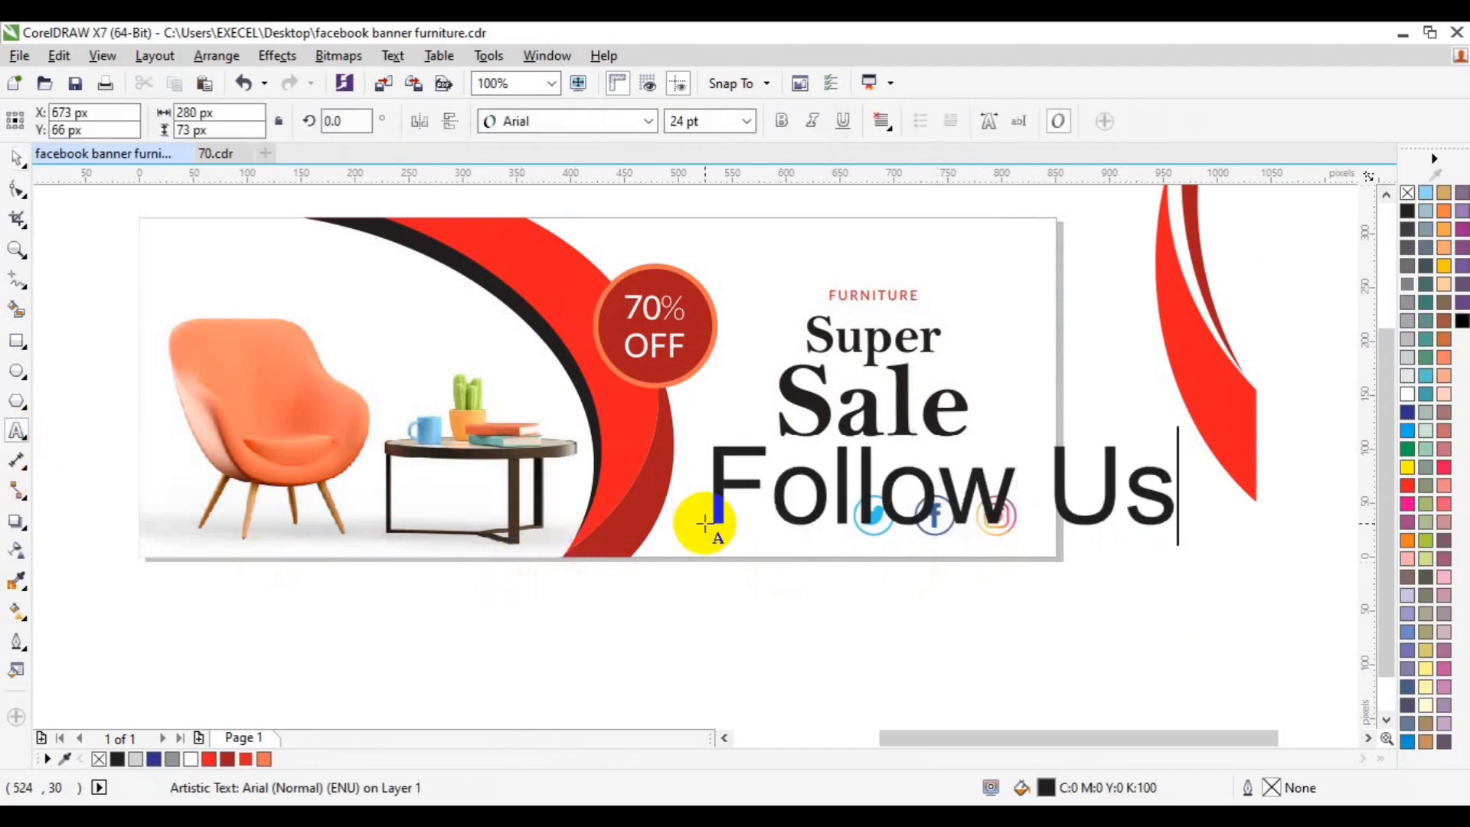
key("ctrl+a")
left_click(746, 121)
left_click(717, 153)
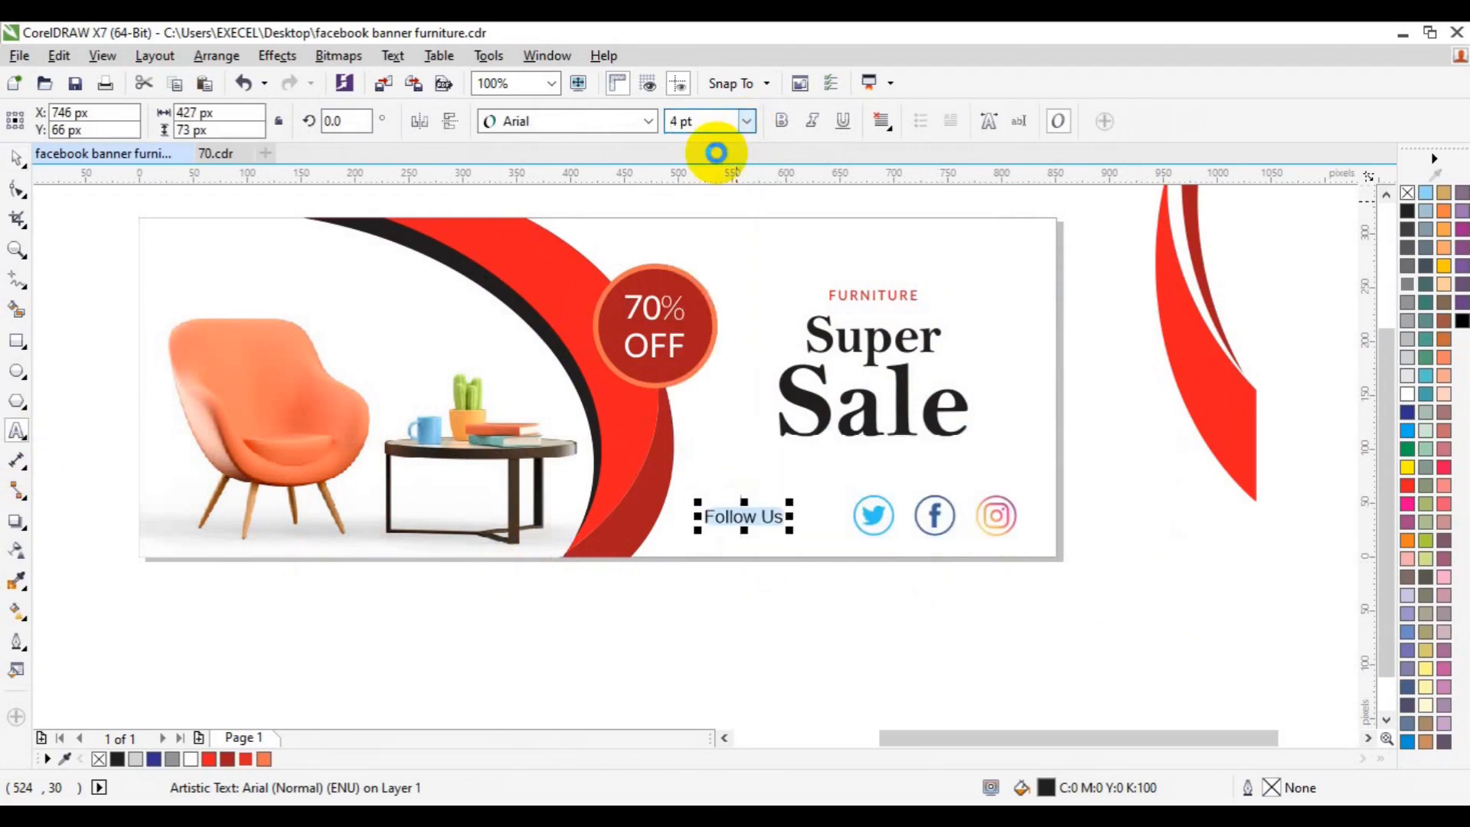
- Delete the unused red curve group lying off the page beside the banner
left_click(15, 161)
left_click(1215, 364)
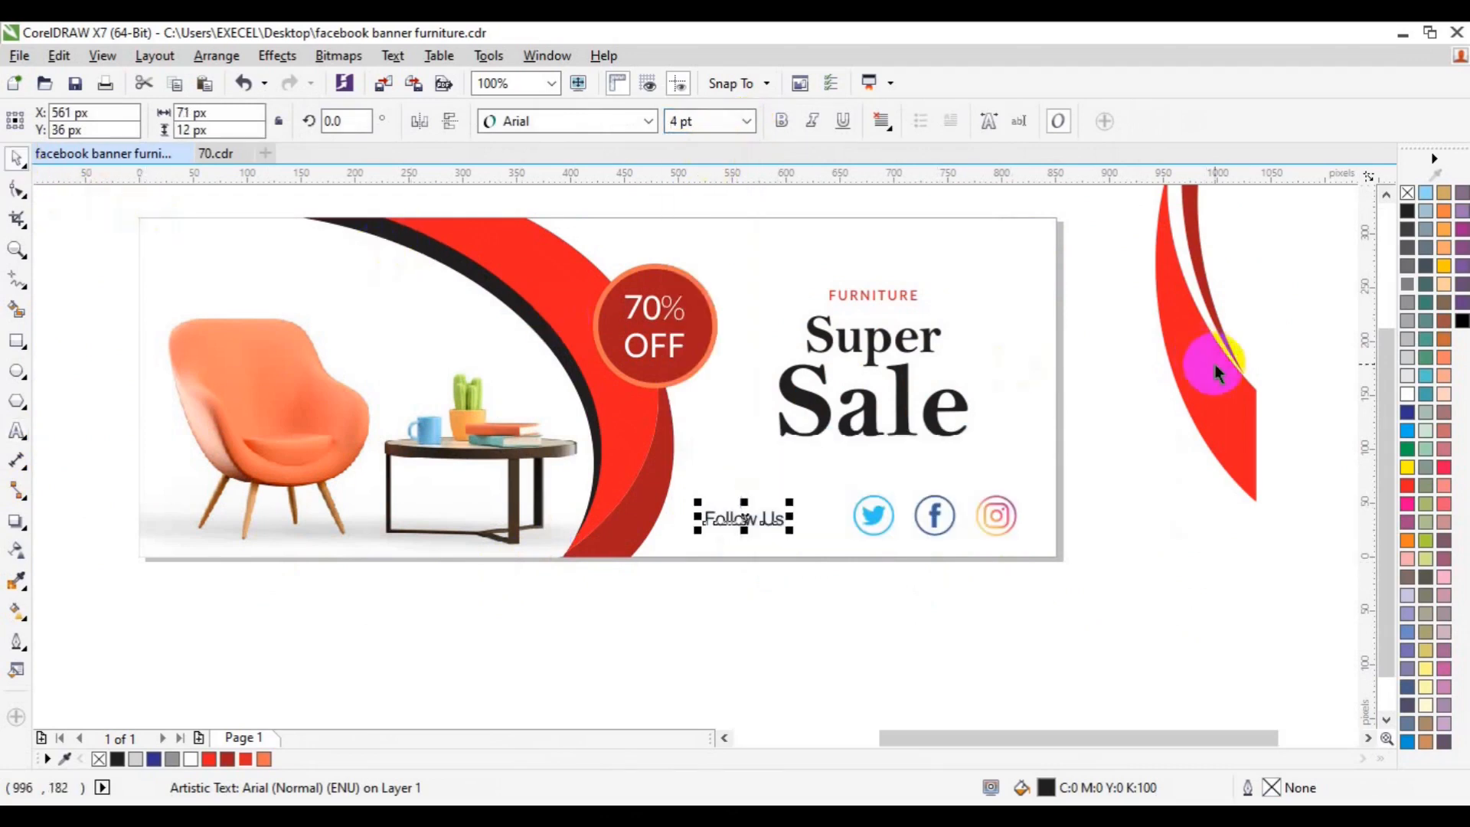
key("Delete")
- Insert the pointing-hand character symbol between "Follow Us" and the Twitter icon and fill it red
left_click(394, 55)
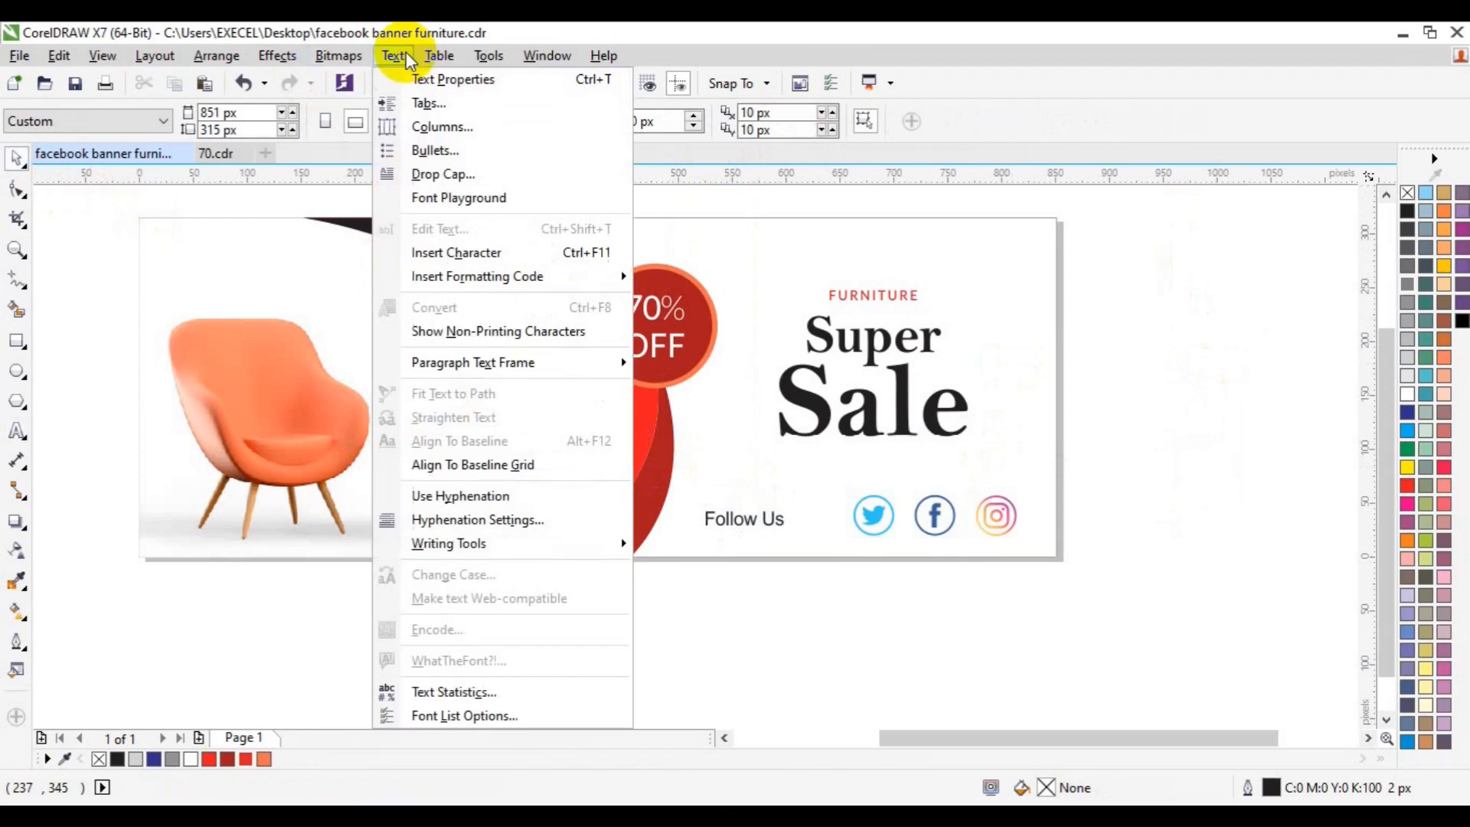
left_click(470, 249)
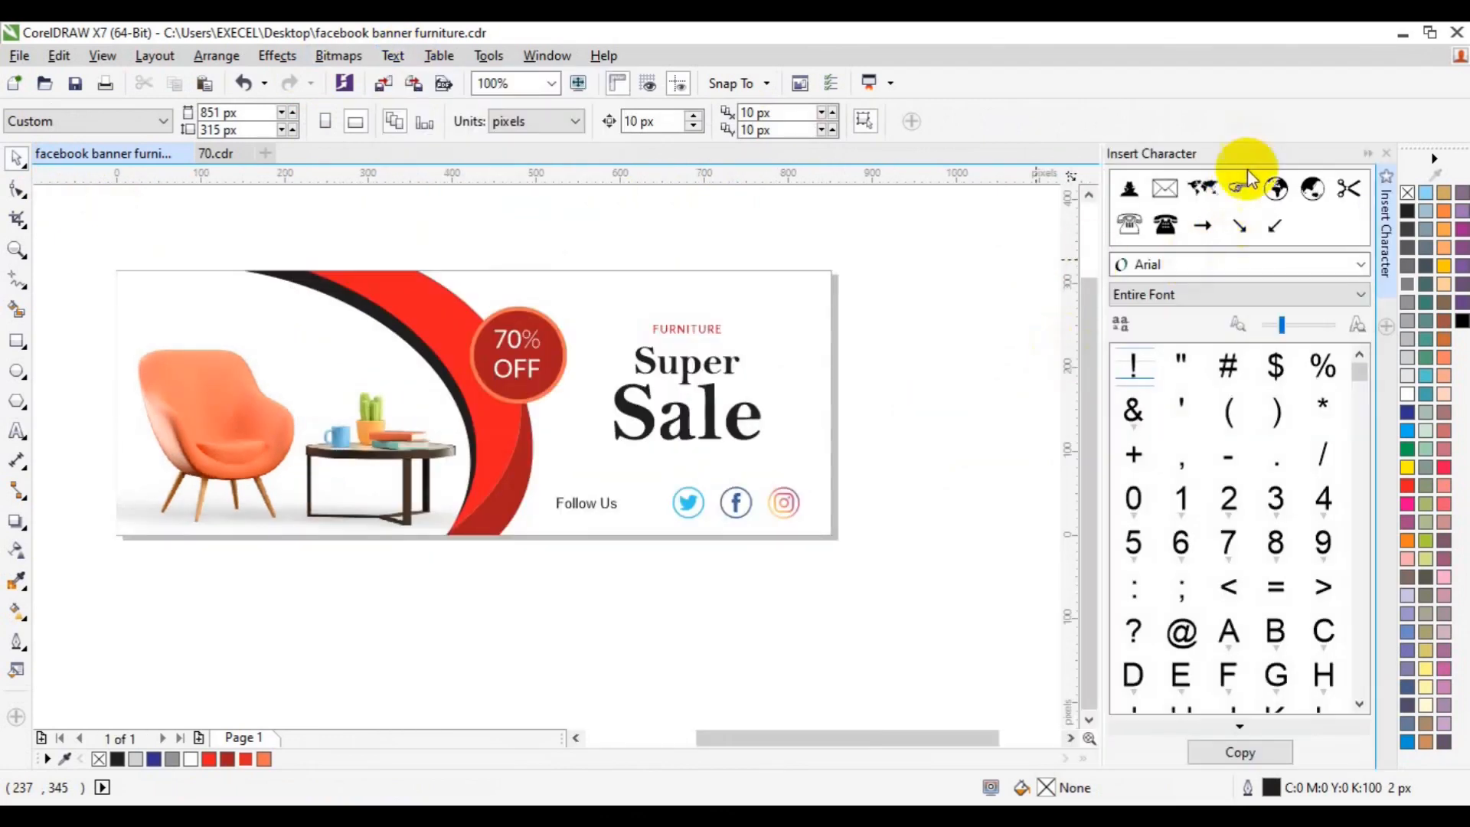
left_click_drag(1239, 188, 642, 509)
left_click(245, 759)
- Delete the extra black hand outside the banner and scale the red hand down to fit between "Follow Us" and the Twitter icon
left_click_drag(847, 407, 962, 510)
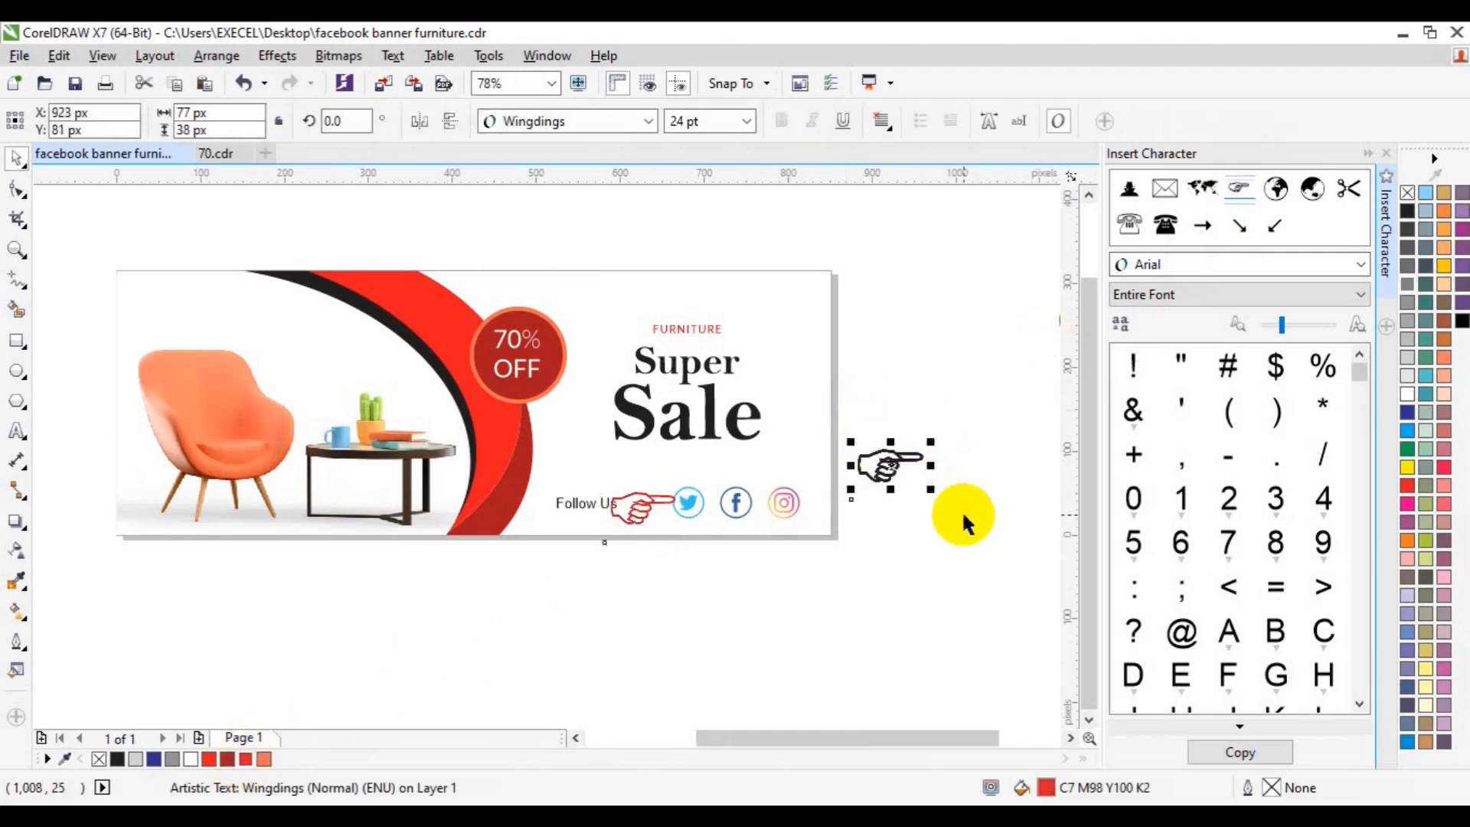
key("Delete")
left_click(636, 521)
left_click_drag(678, 529, 667, 529)
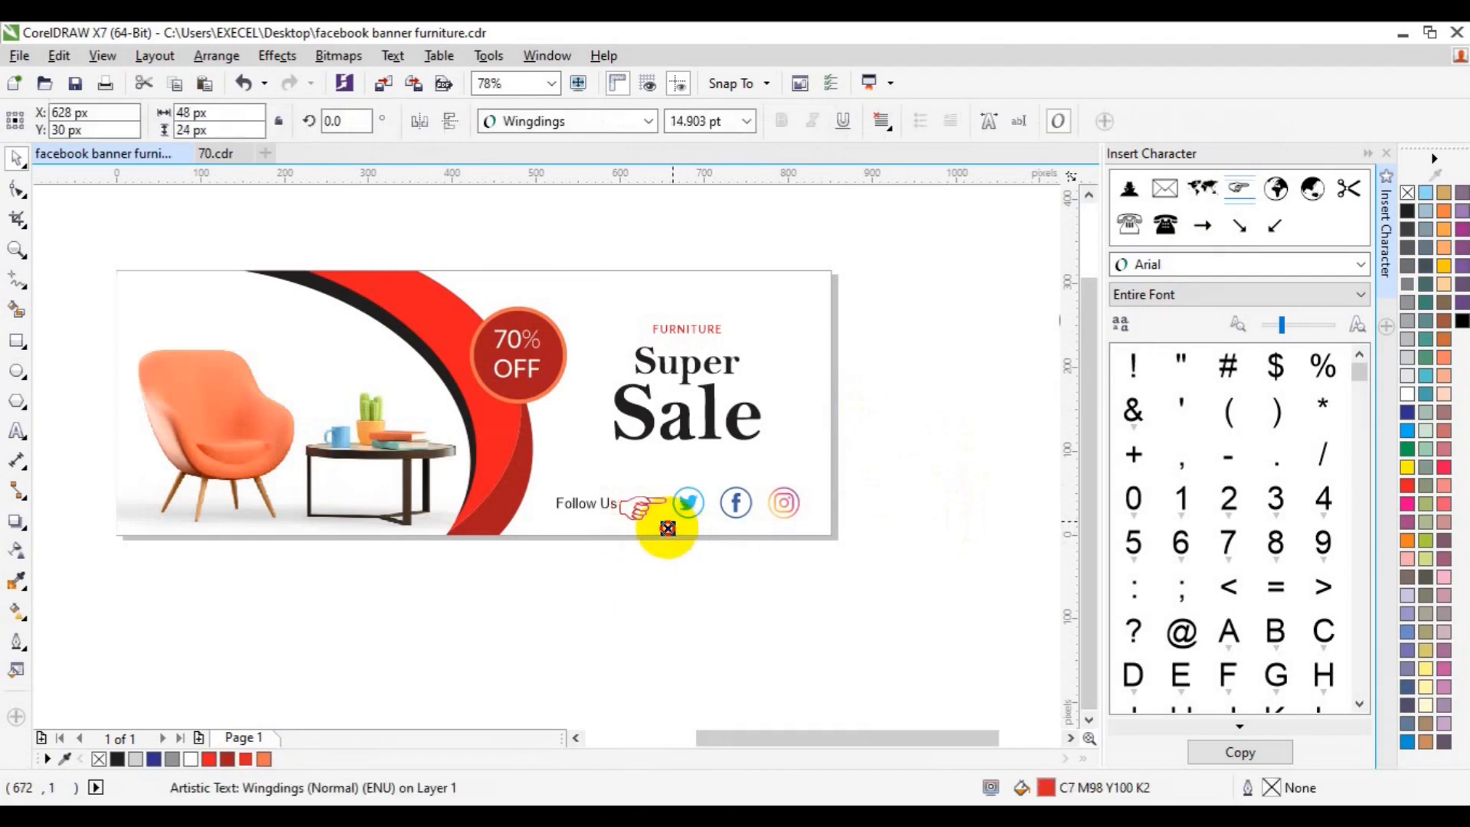
- Group the "Follow Us" text, the red pointing hand and the three social icons together
left_click(579, 505, "shift")
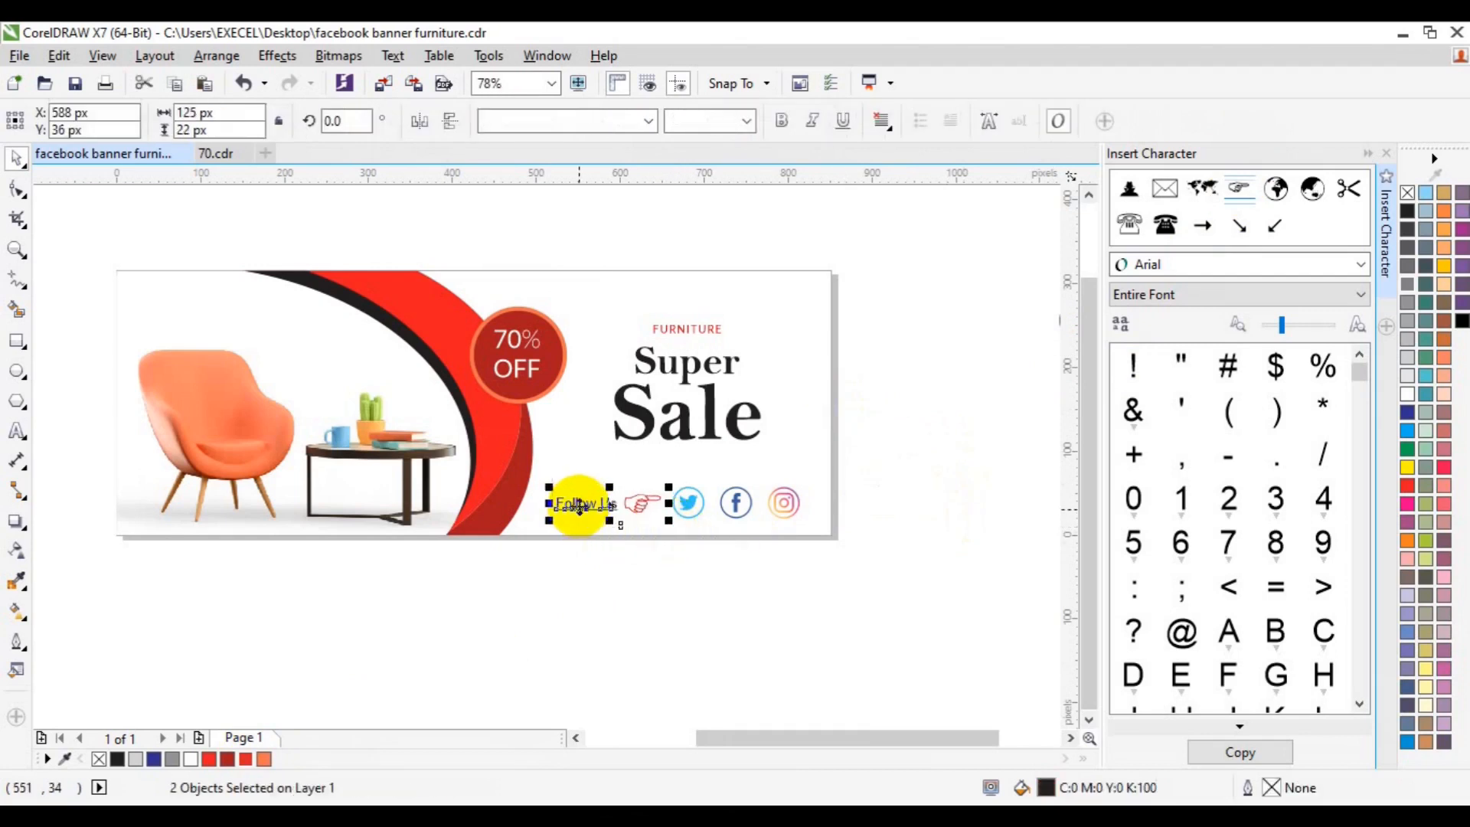
left_click(684, 505, "shift")
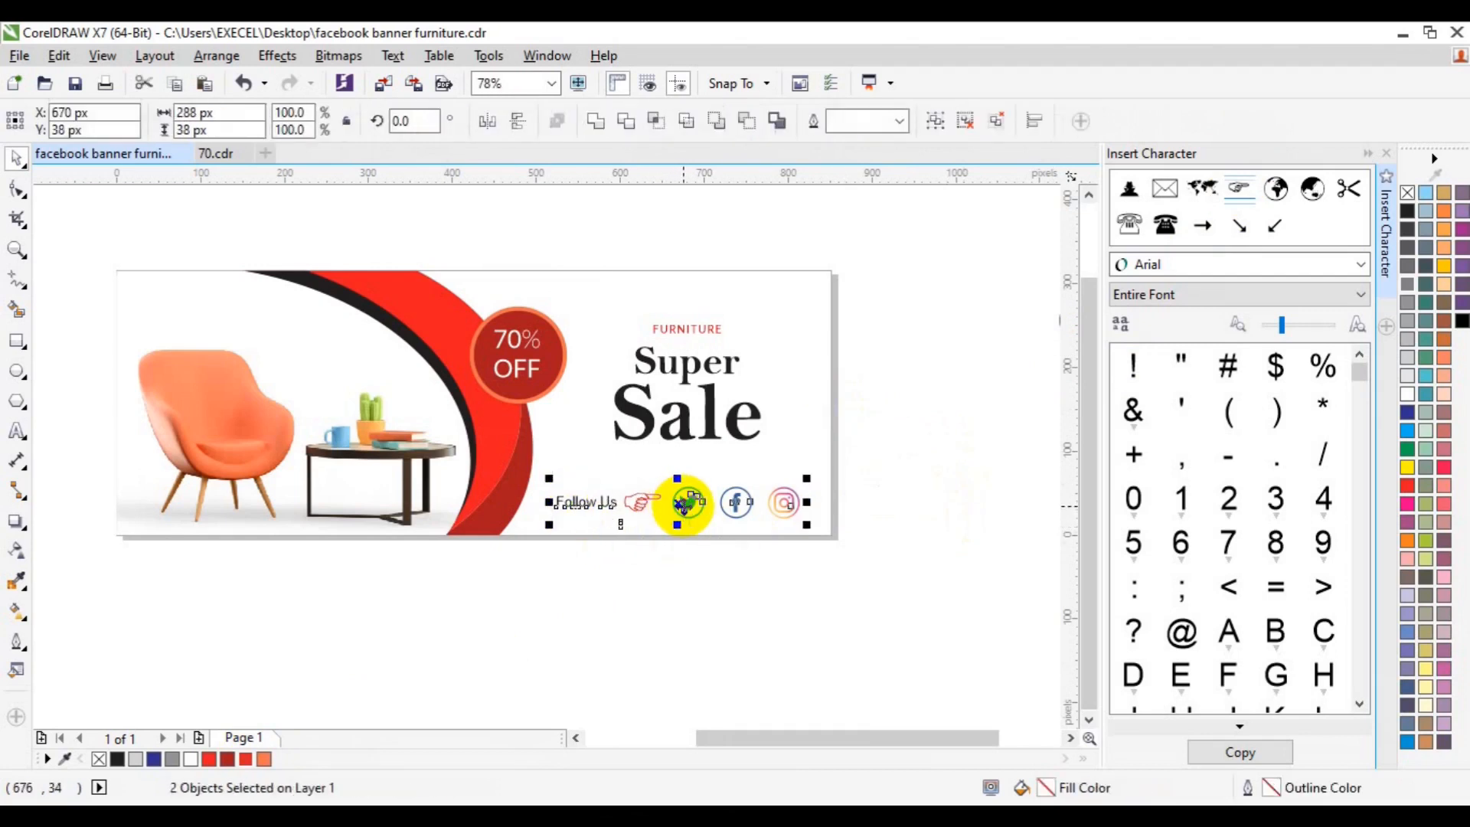
key("ctrl+g")
left_click(865, 526)
- Nudge the "Super Sale" headline up, raise "FURNITURE" to leave a wider gap above it, and close the character inserter
left_click_drag(707, 375, 680, 304)
left_click(693, 331)
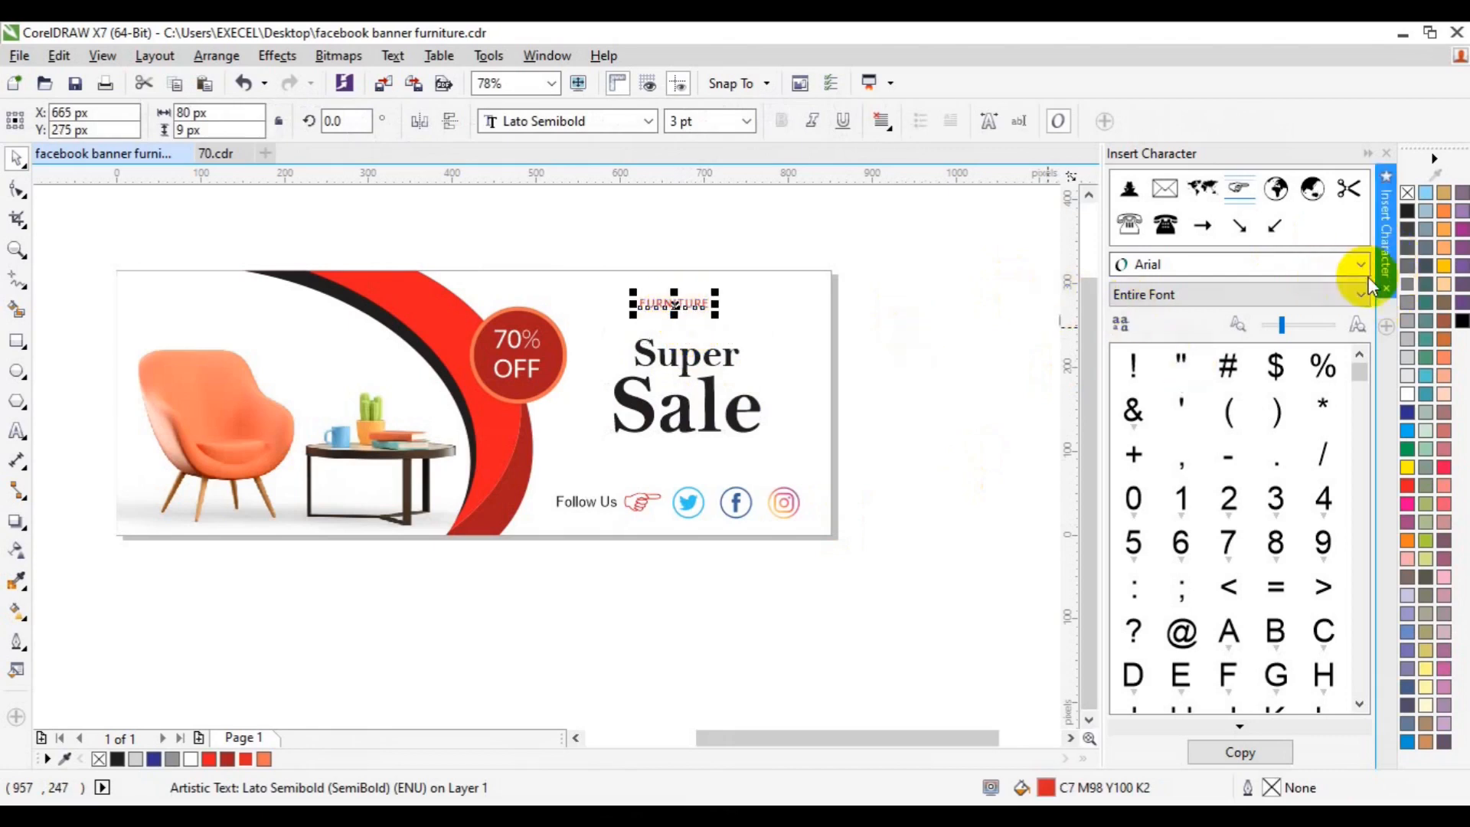
left_click(1386, 153)
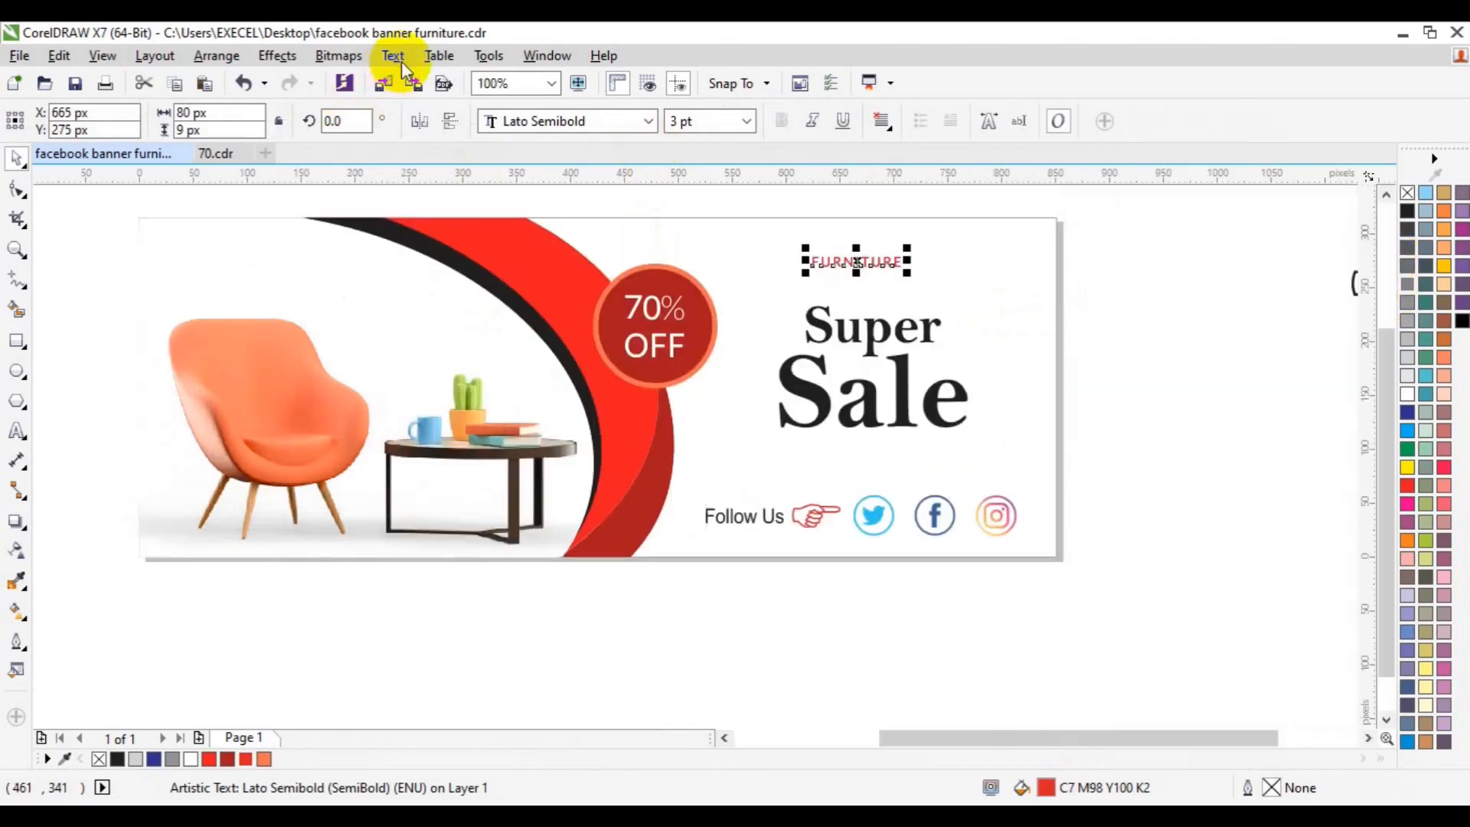
- Open the text properties for "FURNITURE" and set its character spacing to 500%
left_click(393, 56)
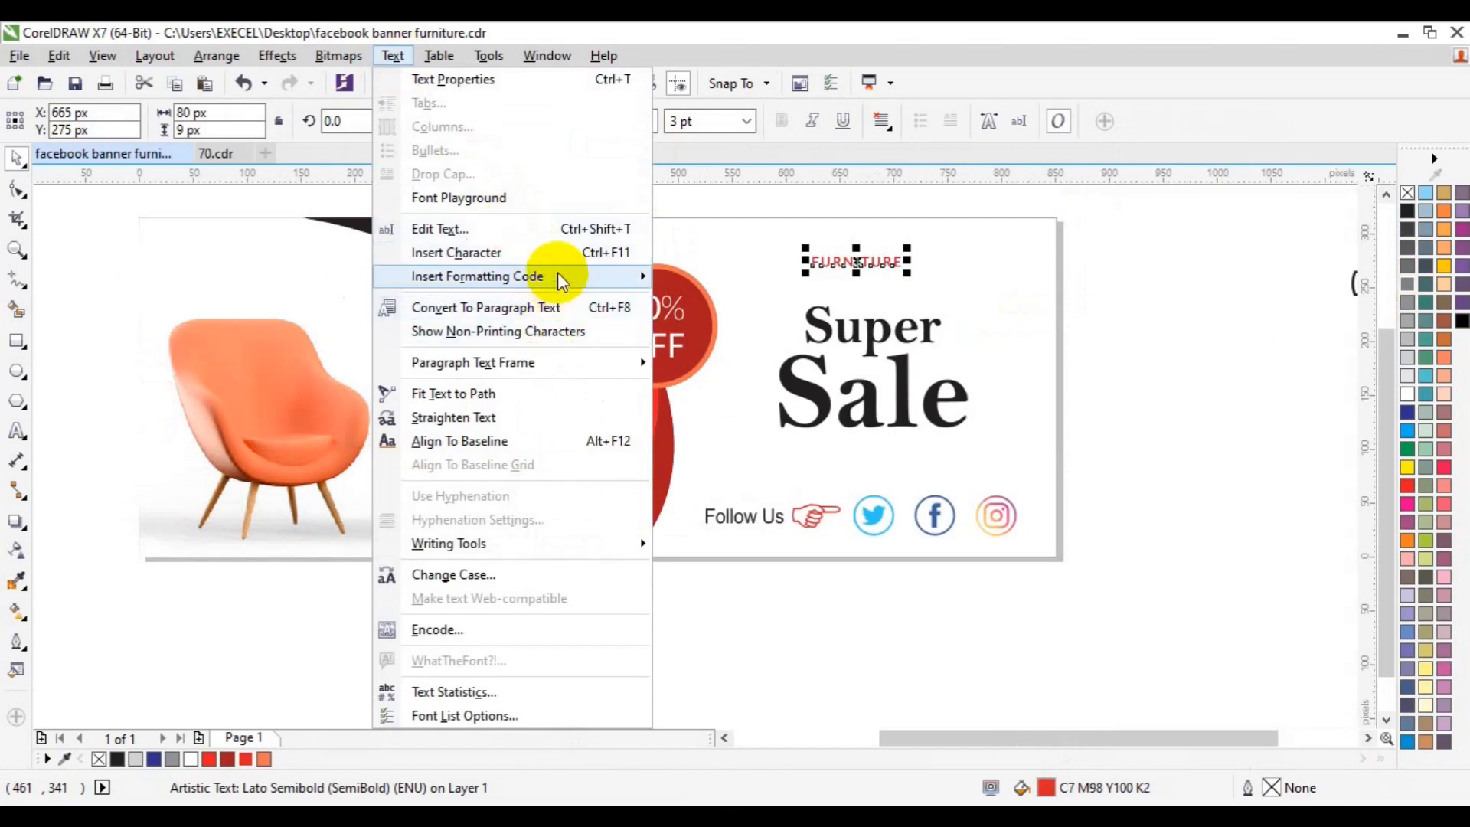
left_click(1115, 301)
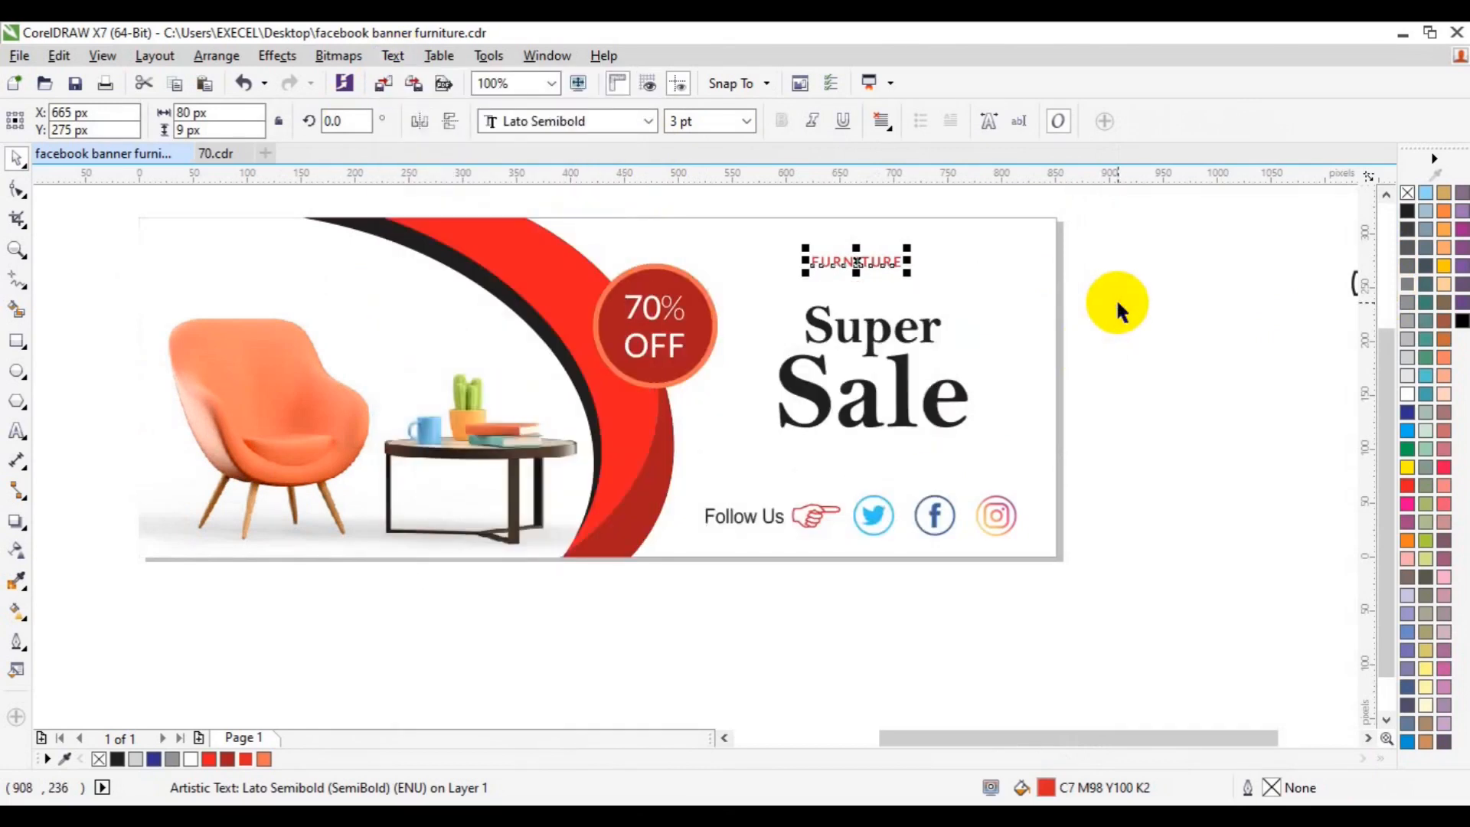
key("ctrl+t")
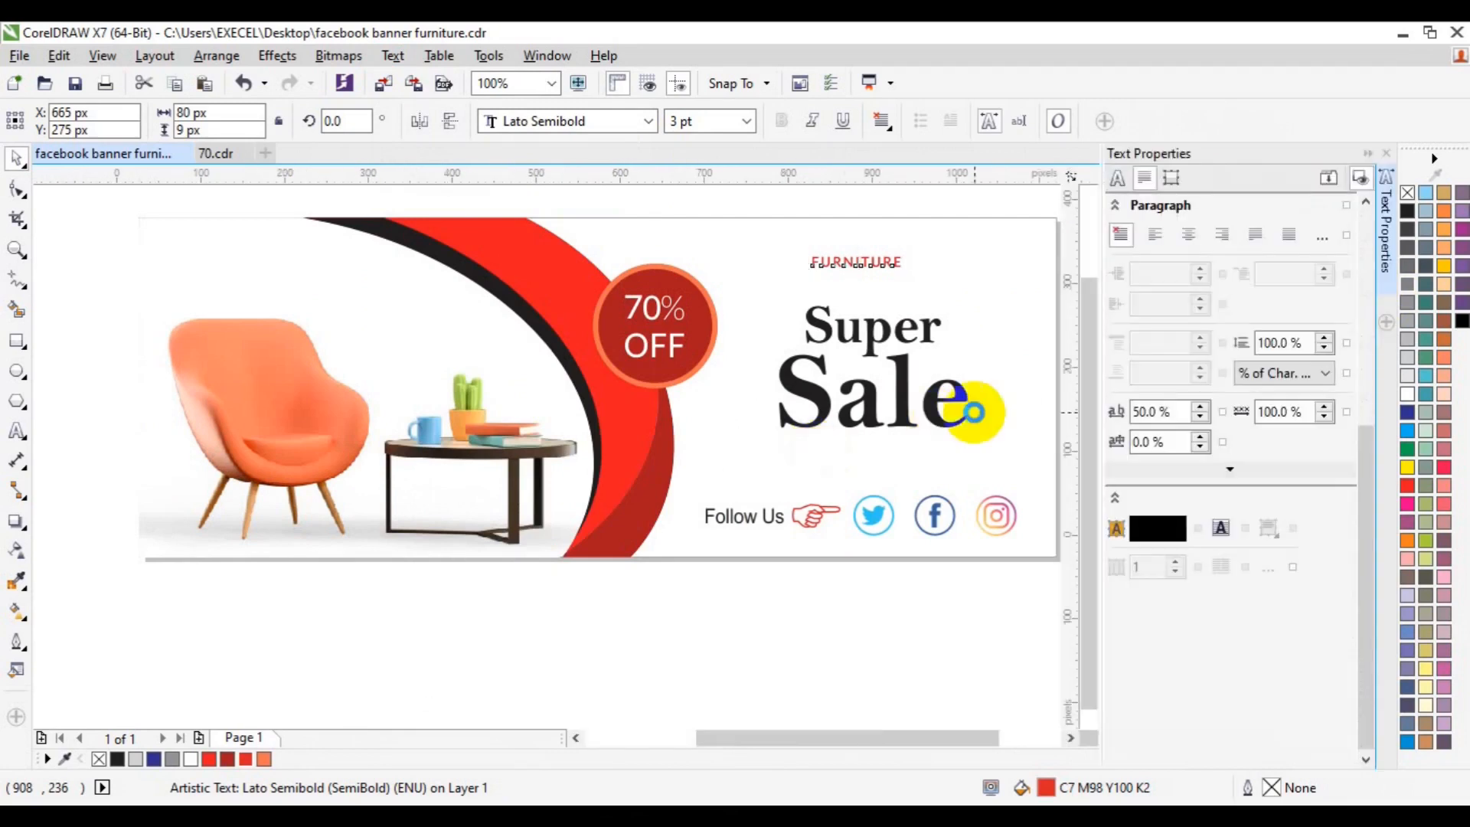
left_click(1141, 415)
type("100")
key("Return")
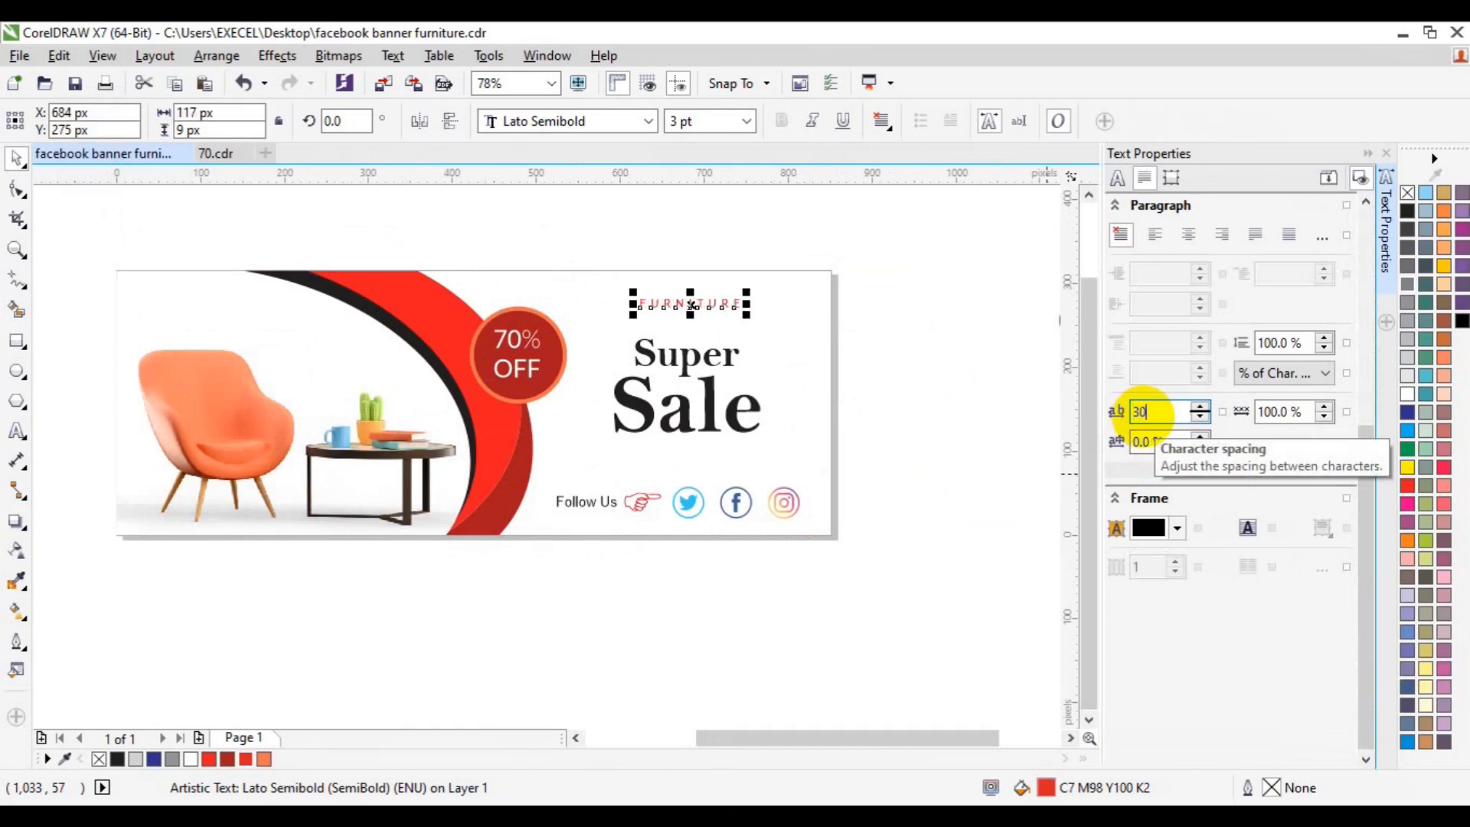
double_click(1145, 416)
type("400.0")
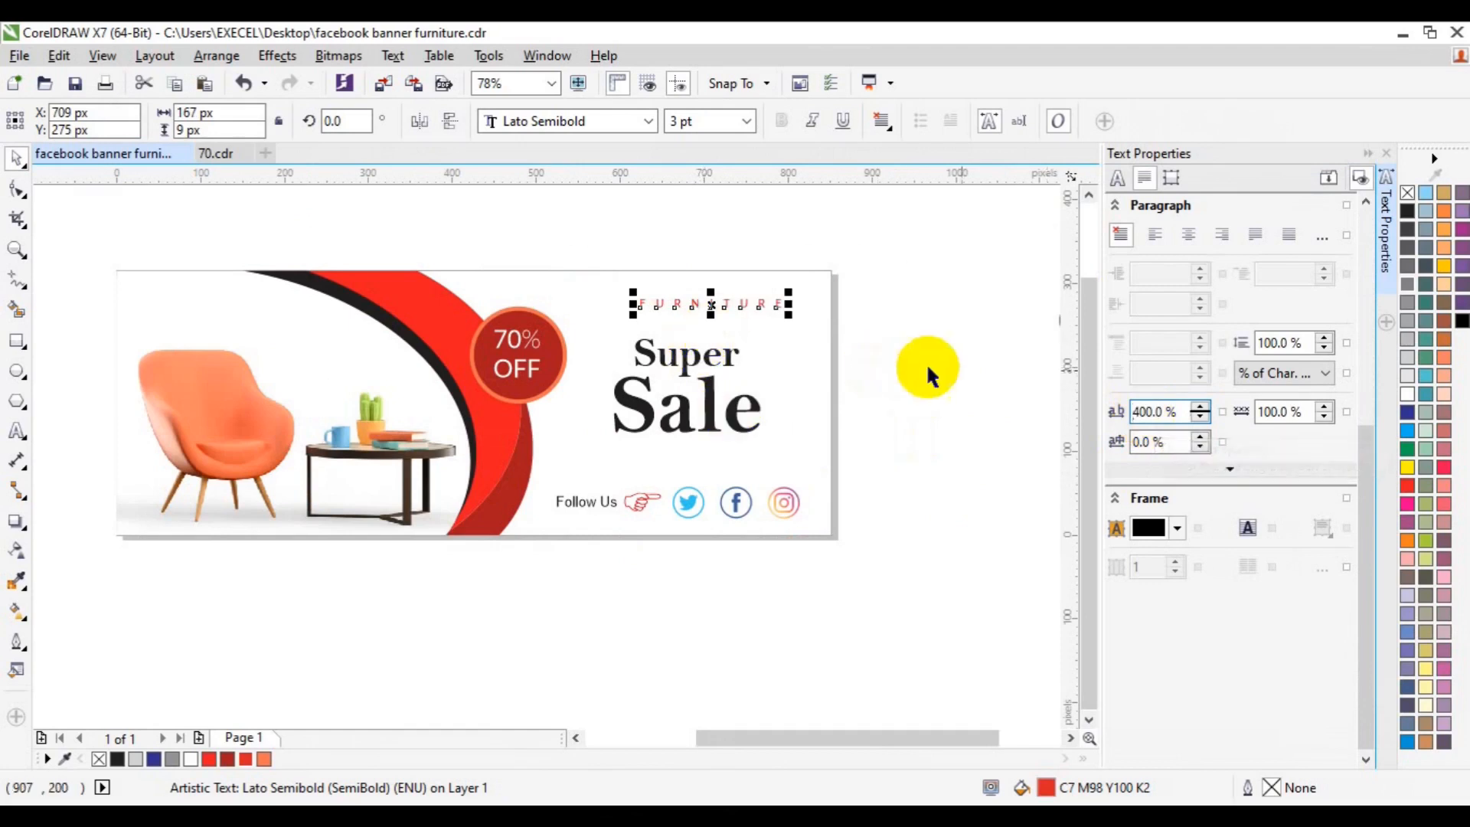
double_click(1135, 413)
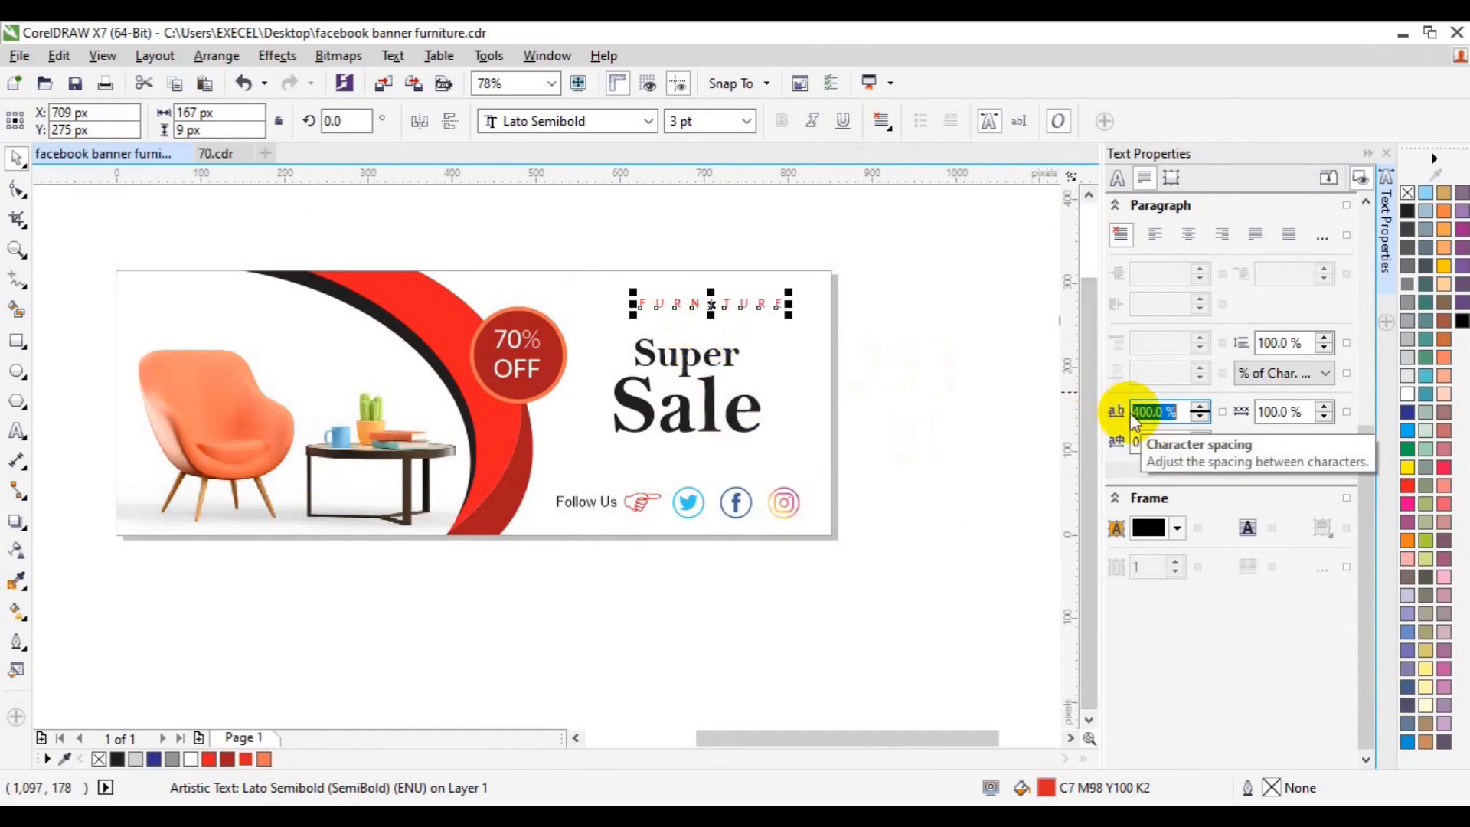
- Centre "FURNITURE" over the "Super Sale" headline and move both higher, with "FURNITURE" just above "Super"
left_click(711, 356)
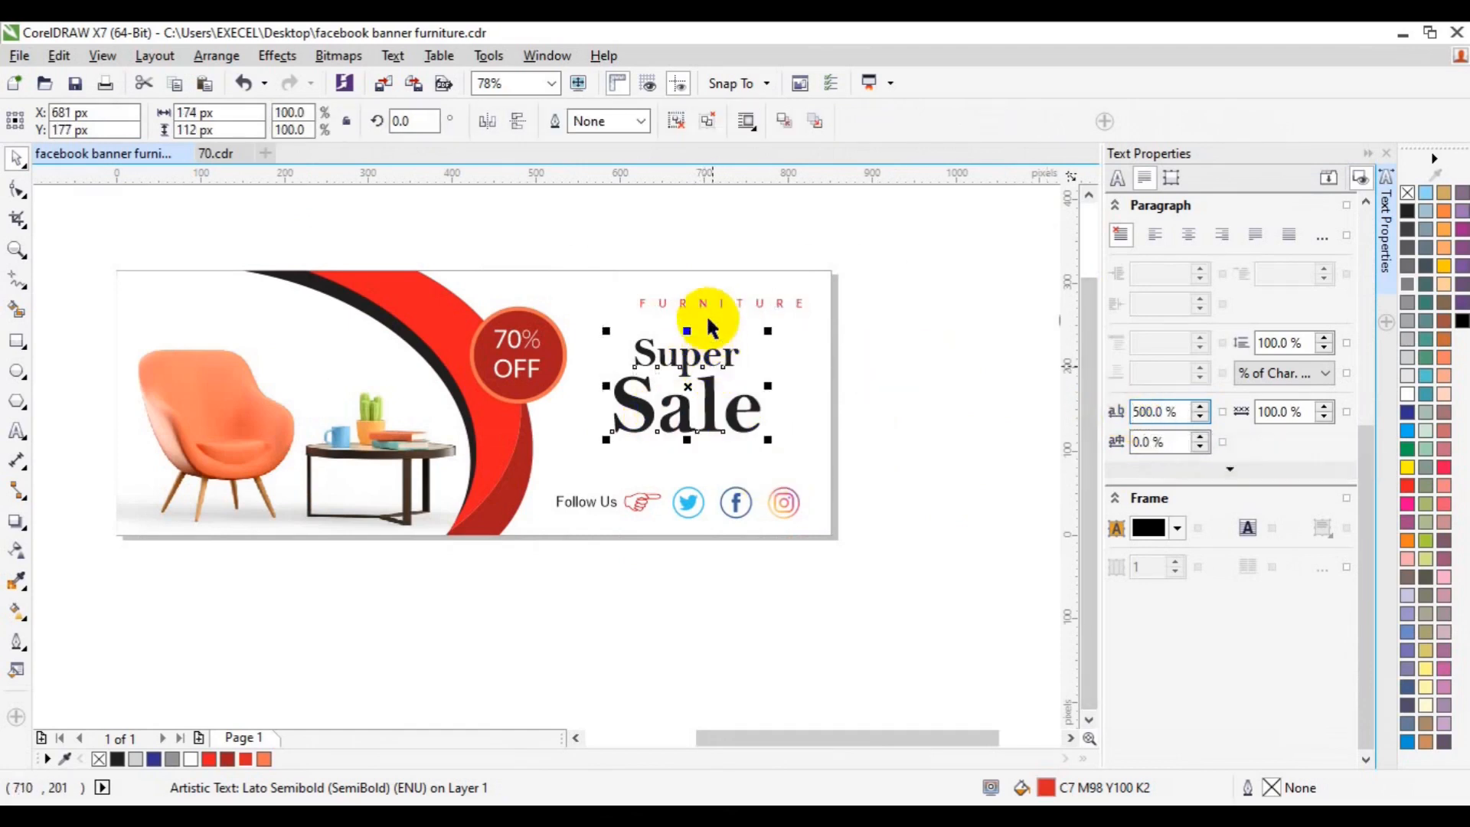
left_click(705, 303, "shift")
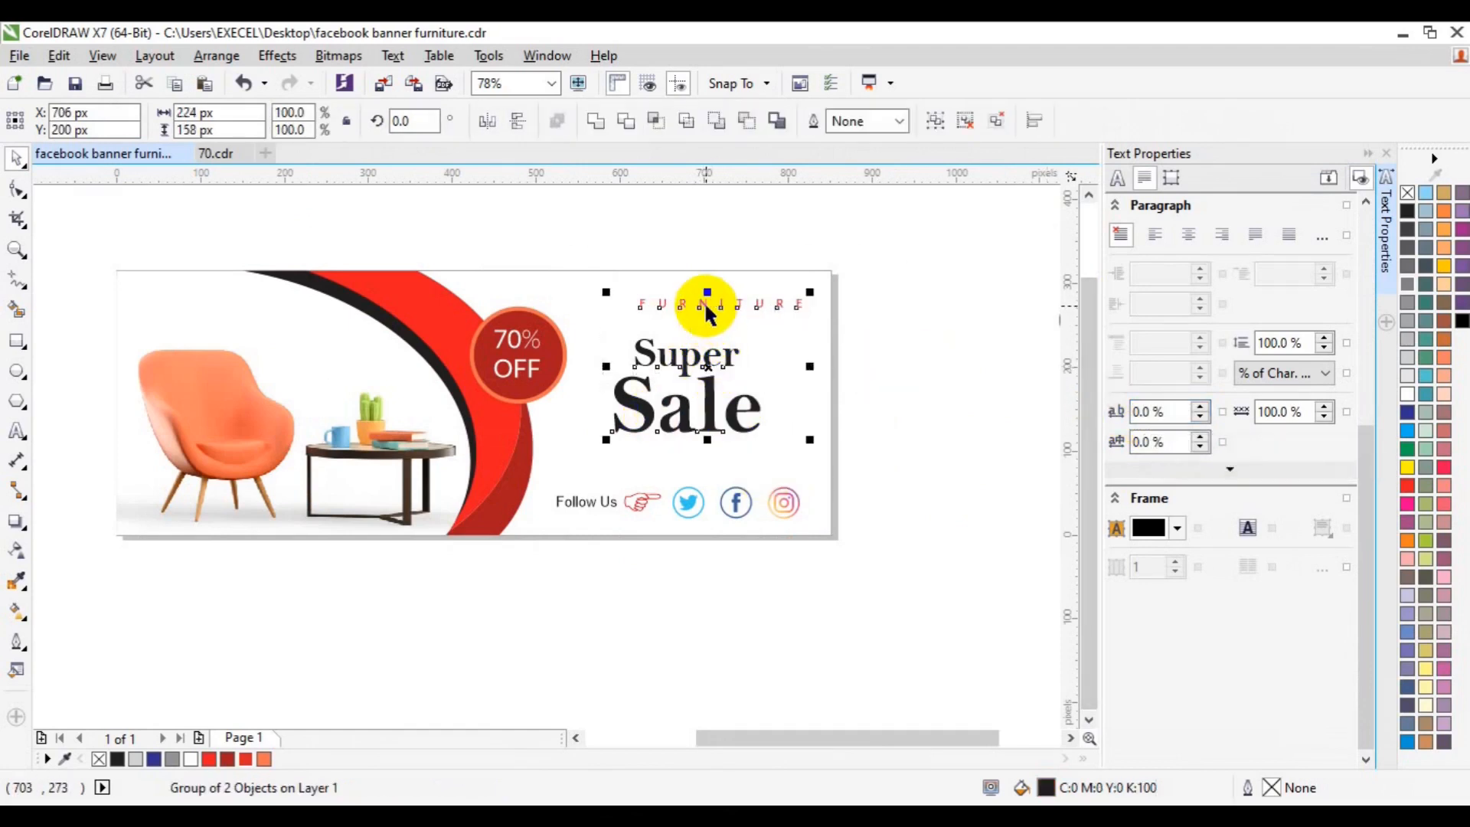
mouse_move(699, 352)
left_mouse_down()
mouse_move(682, 351)
mouse_move(863, 378)
mouse_move(699, 398)
mouse_move(724, 360)
left_mouse_up()
left_click(718, 421)
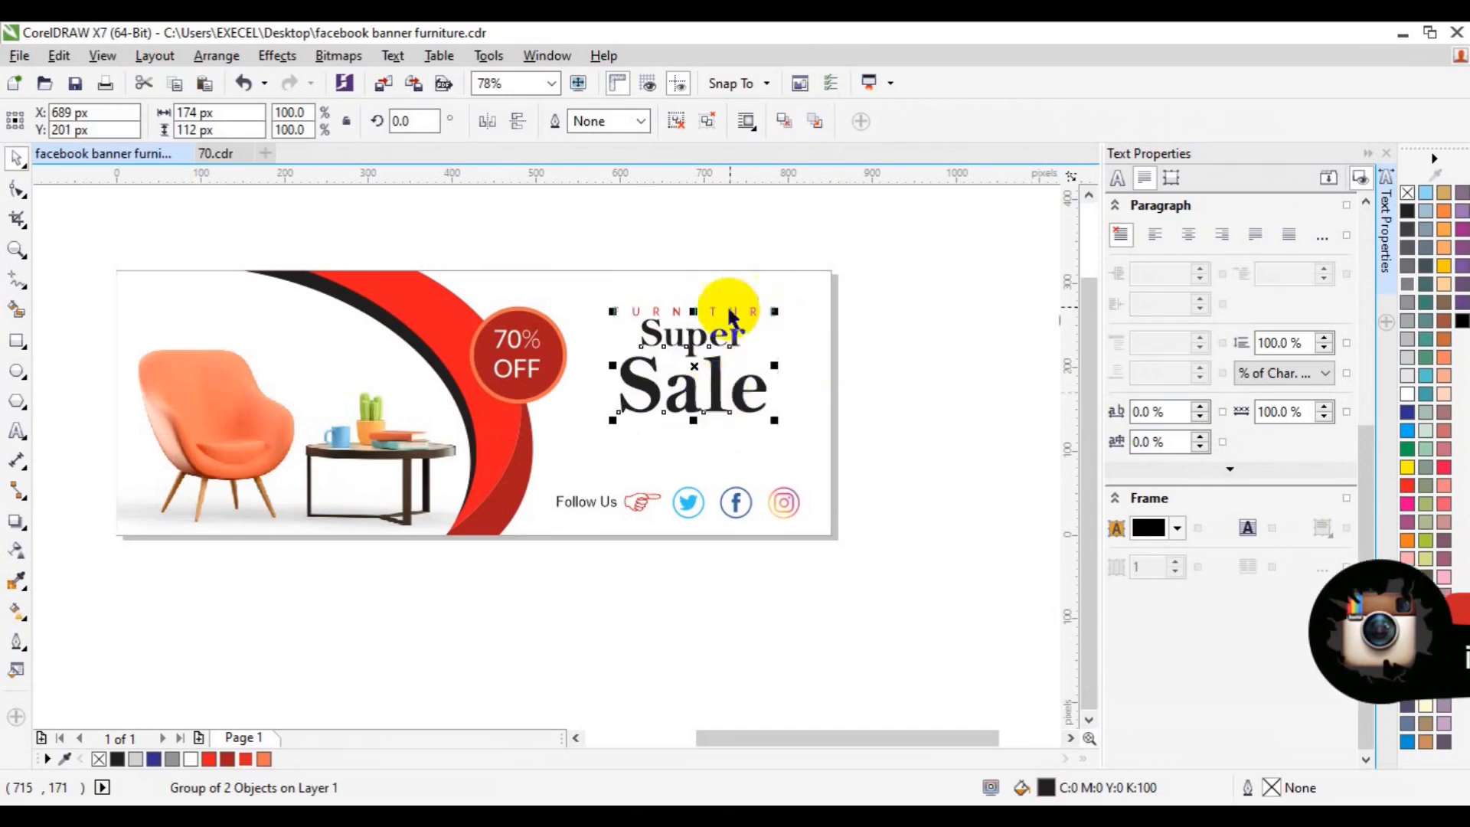
left_click(729, 321)
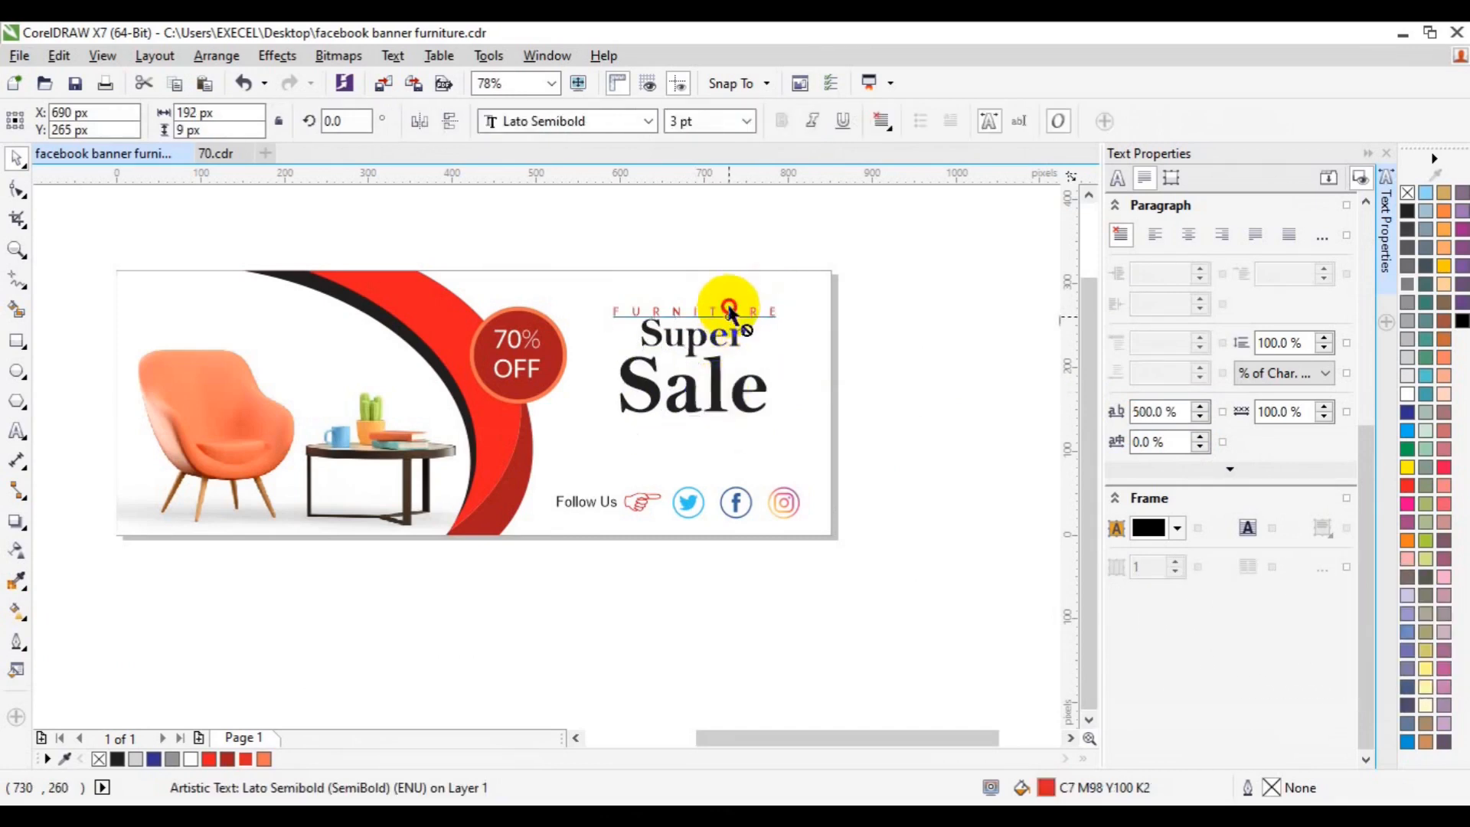
left_click(729, 301)
- Increase the character spacing of "FURNITURE" to 600% and centre it over the "Super Sale" headline again
left_click(1148, 413)
double_click(1143, 414)
type("5")
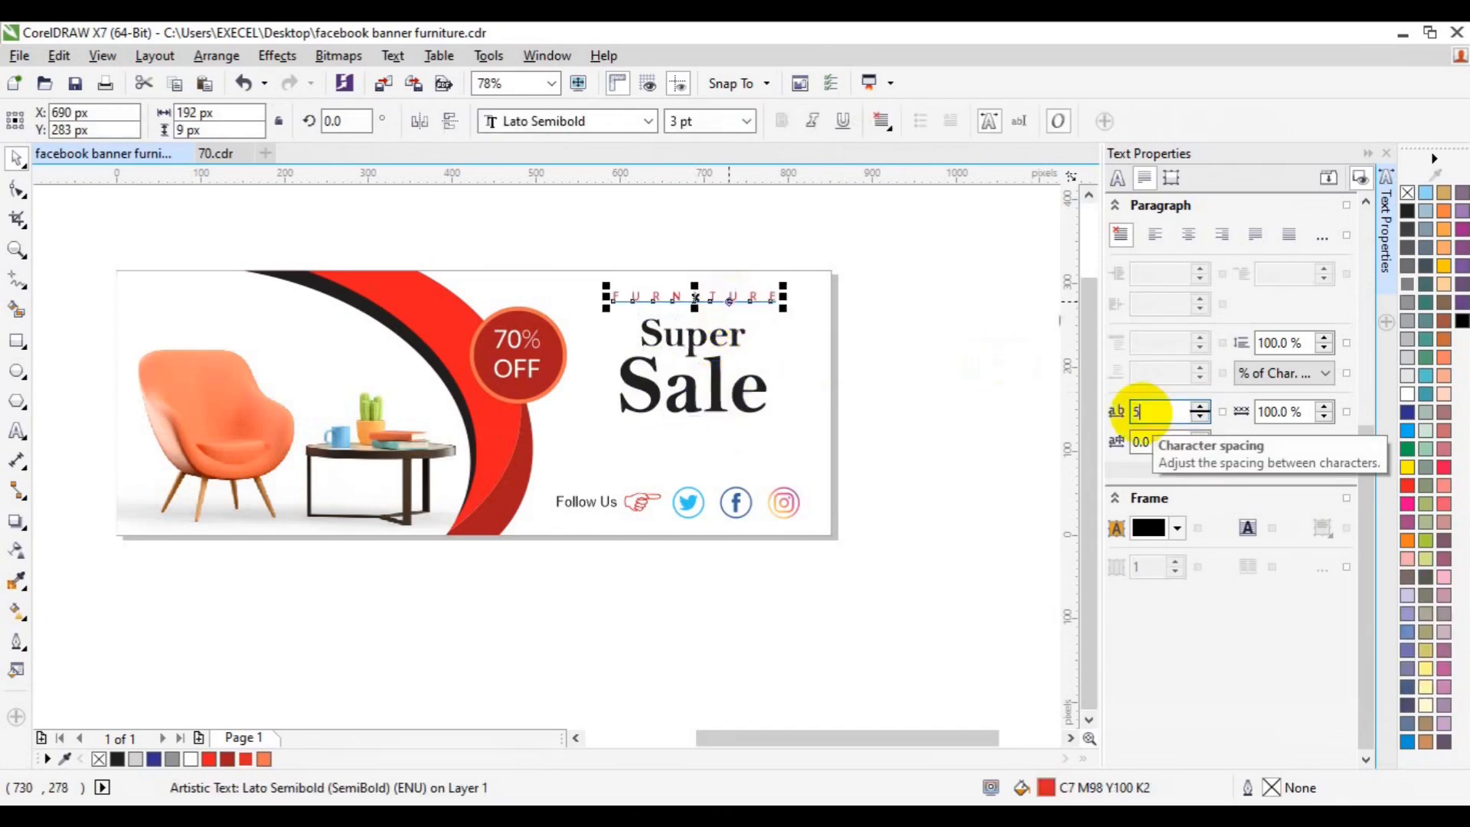
type("0")
key("Return")
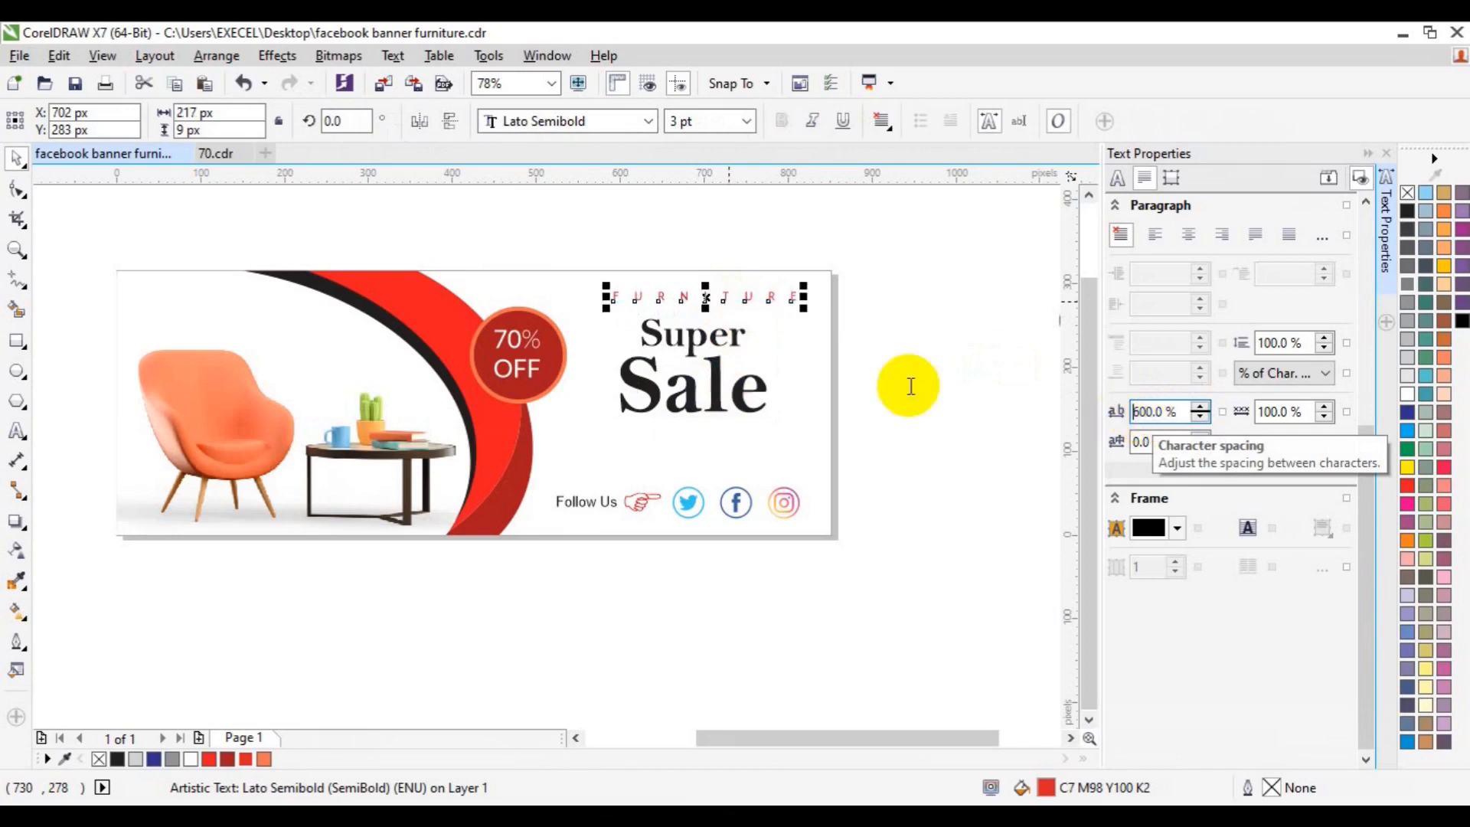
left_click(695, 402, "shift")
left_click(1048, 395)
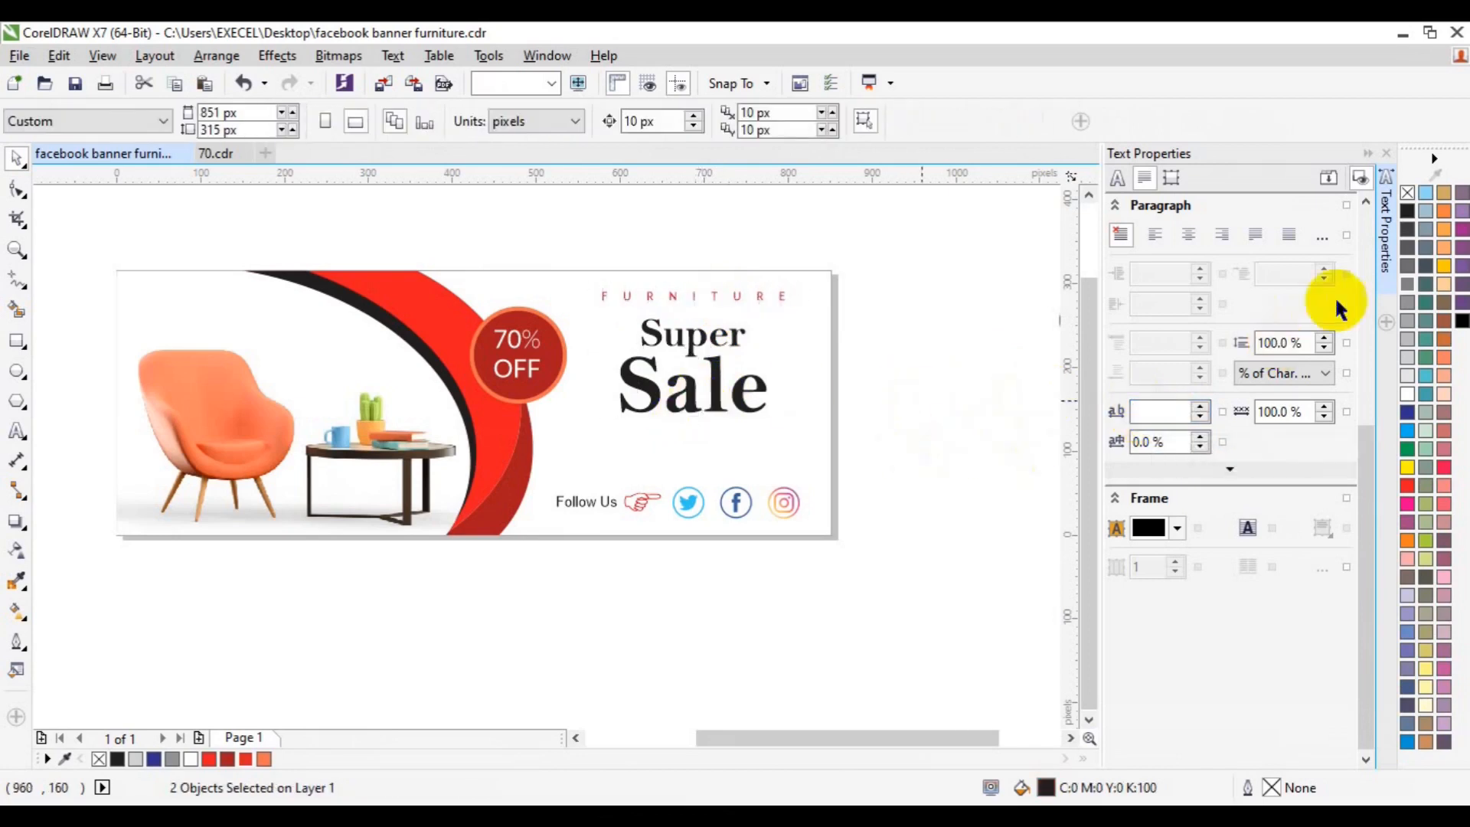
left_click(1386, 287)
- Delete the leftover black pointing-hand symbol outside the banner
scroll(1052, 332, "up", 1)
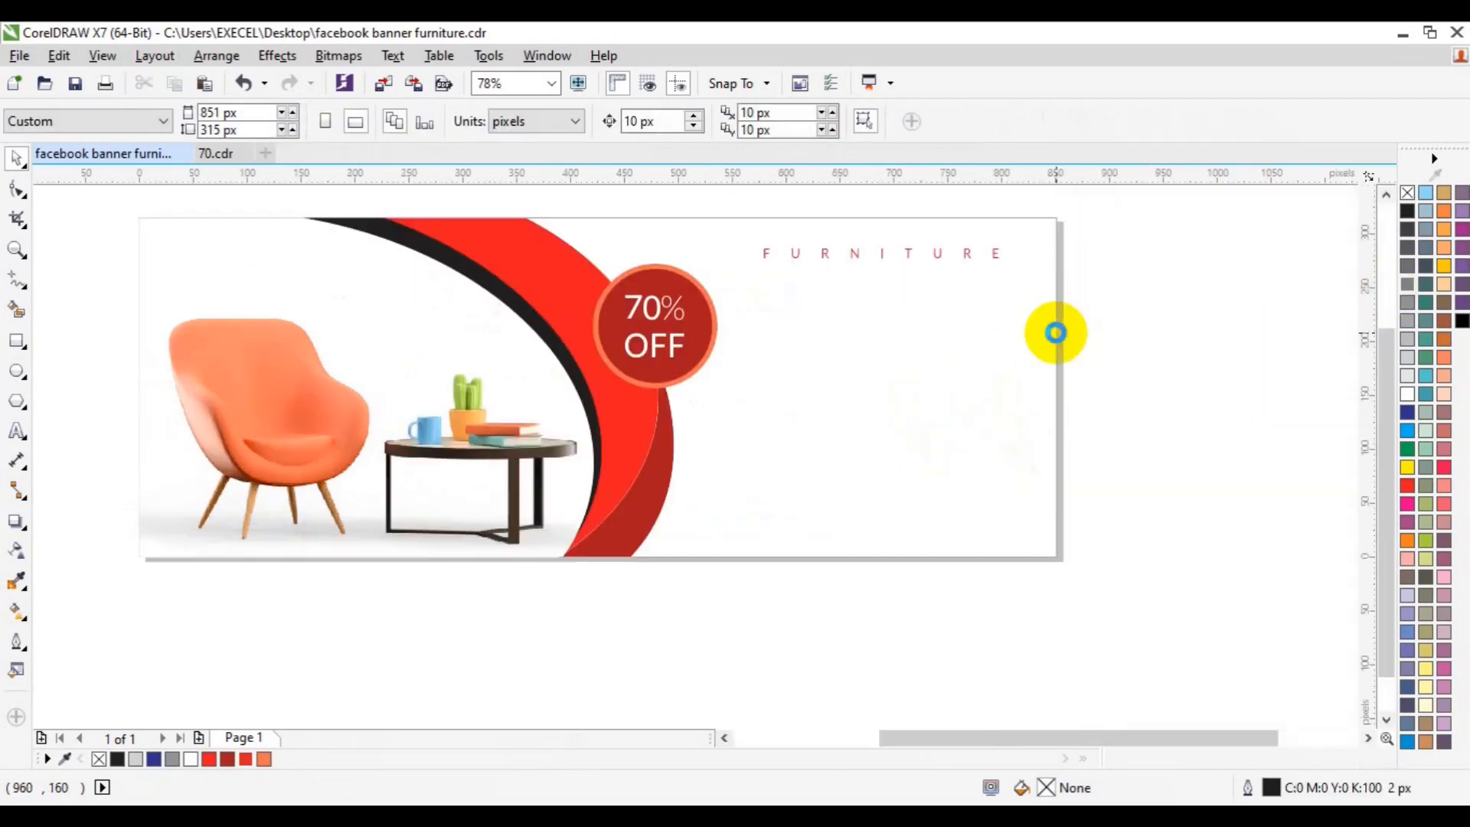
left_click_drag(1349, 282, 1173, 374)
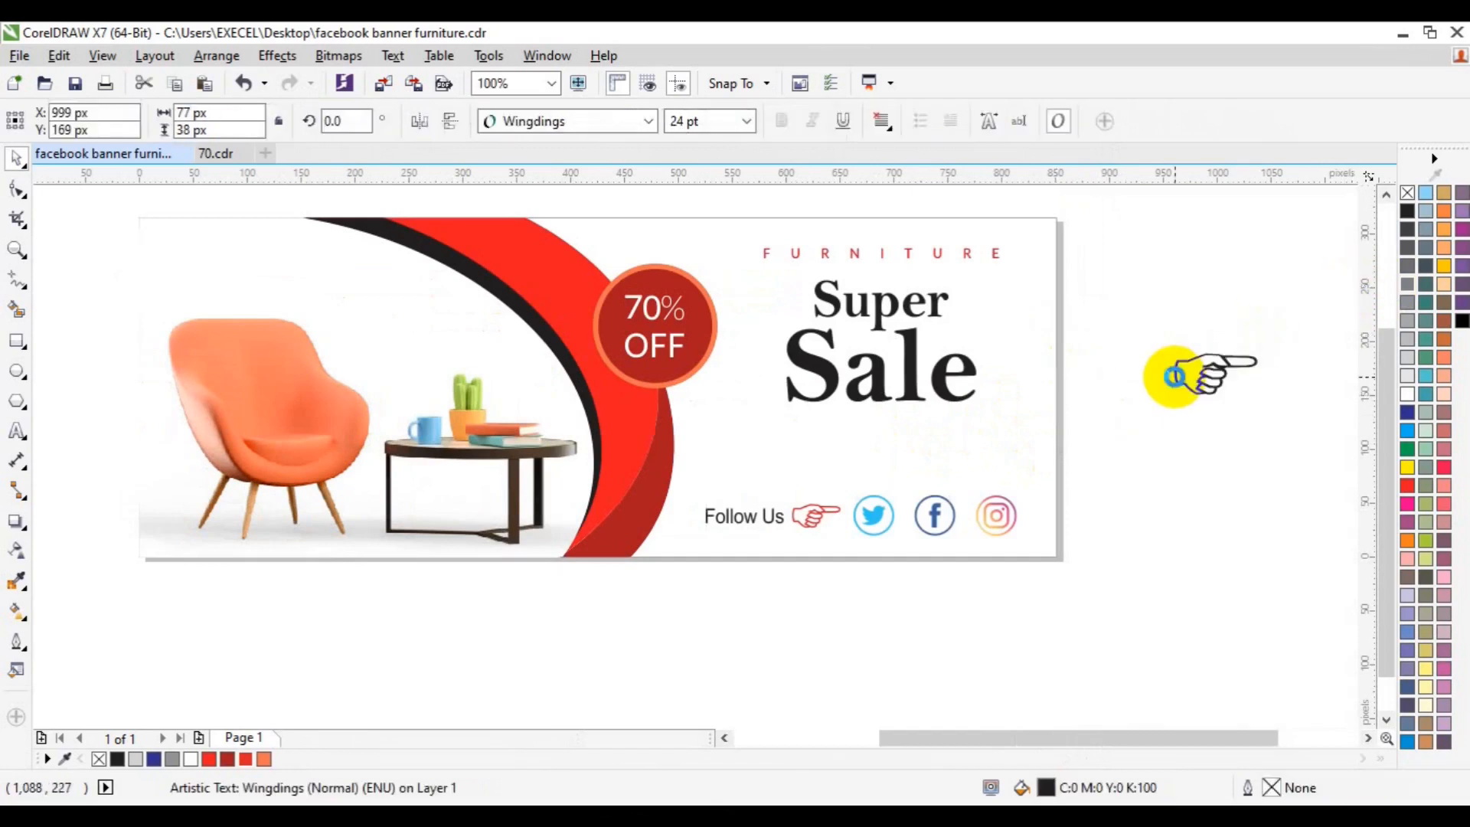
key("Delete")
left_click(16, 431)
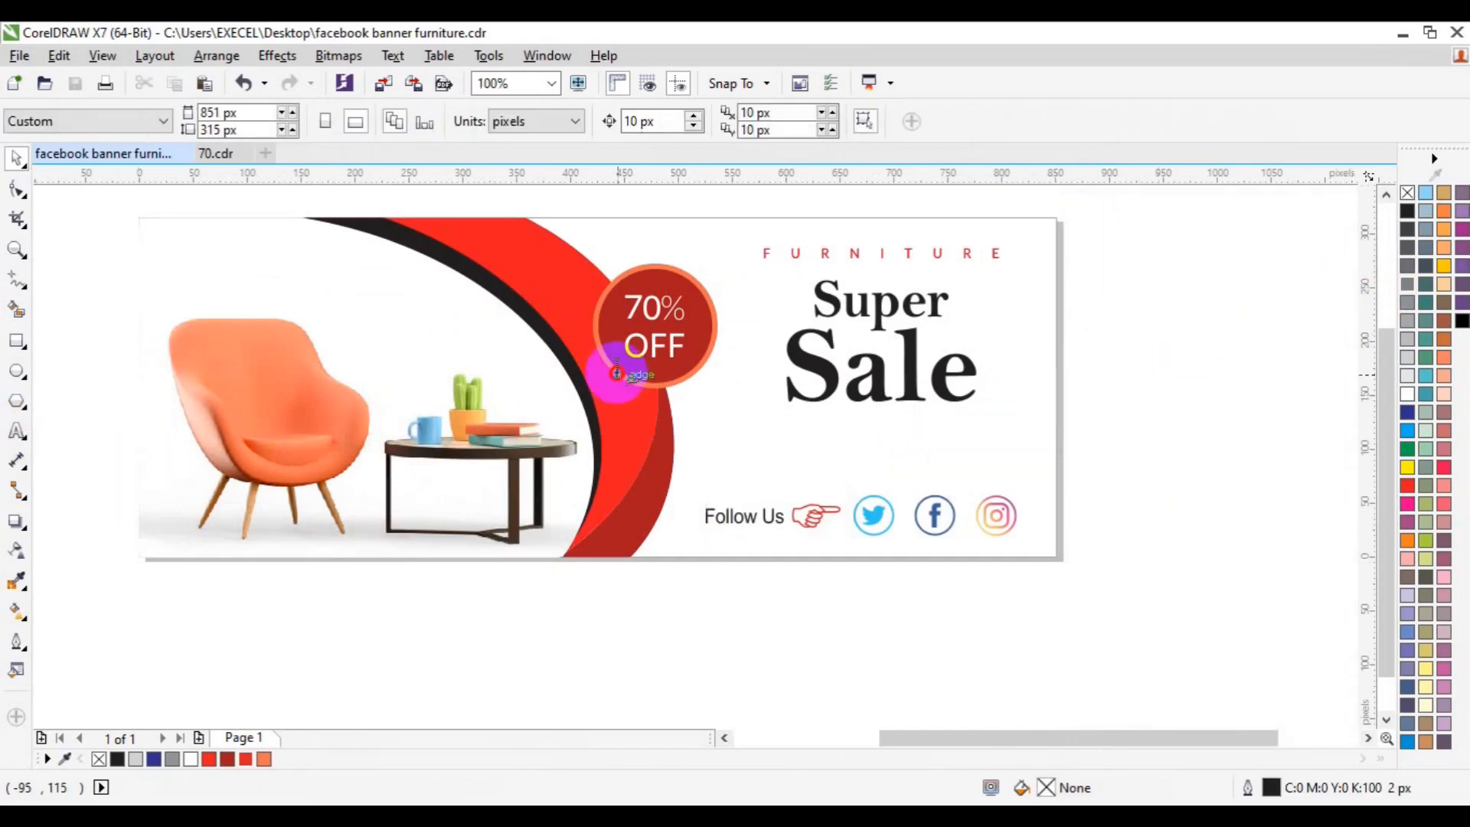
left_click_drag(698, 425, 1039, 464)
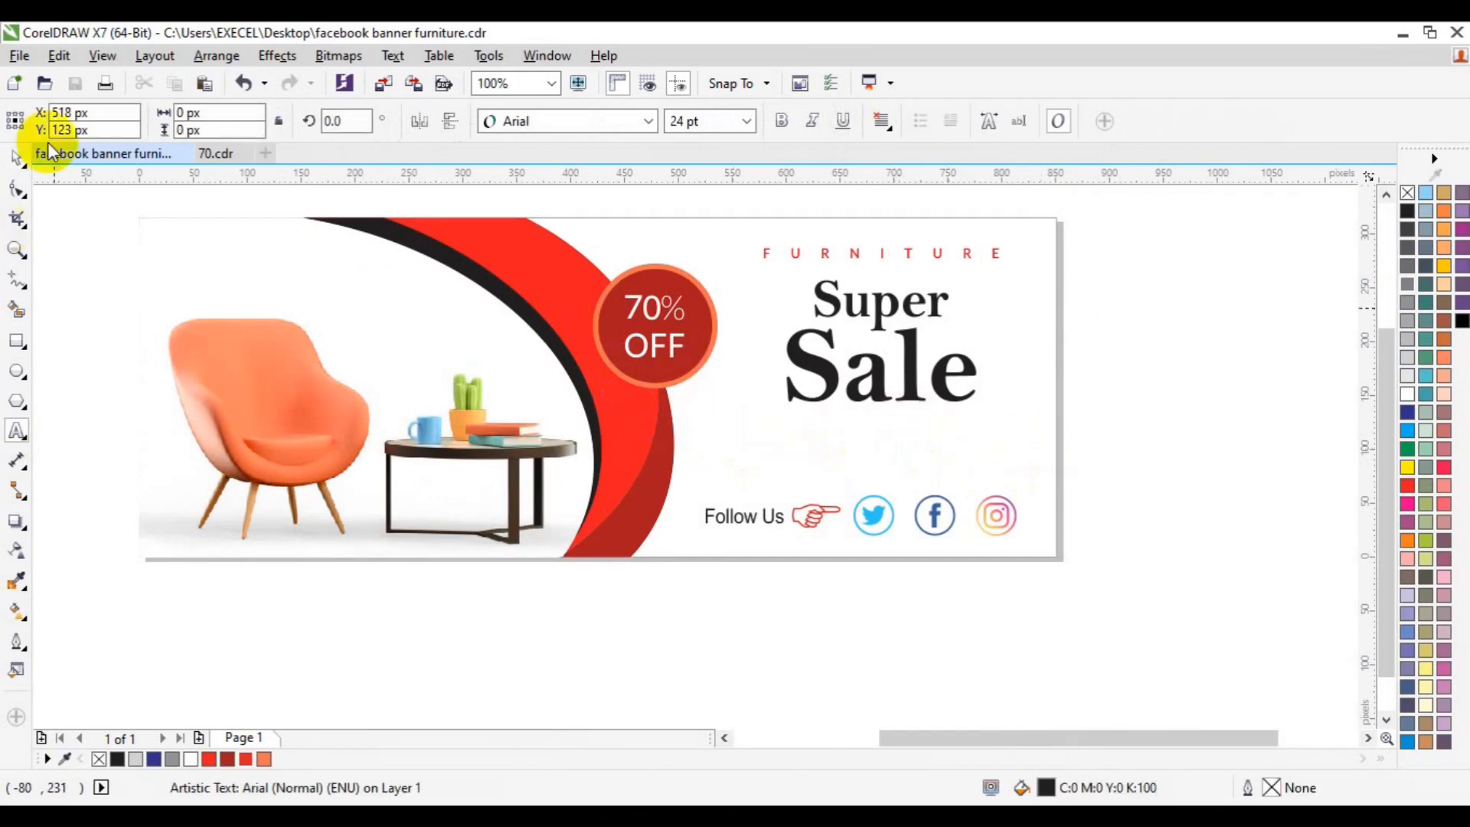
left_click(16, 431)
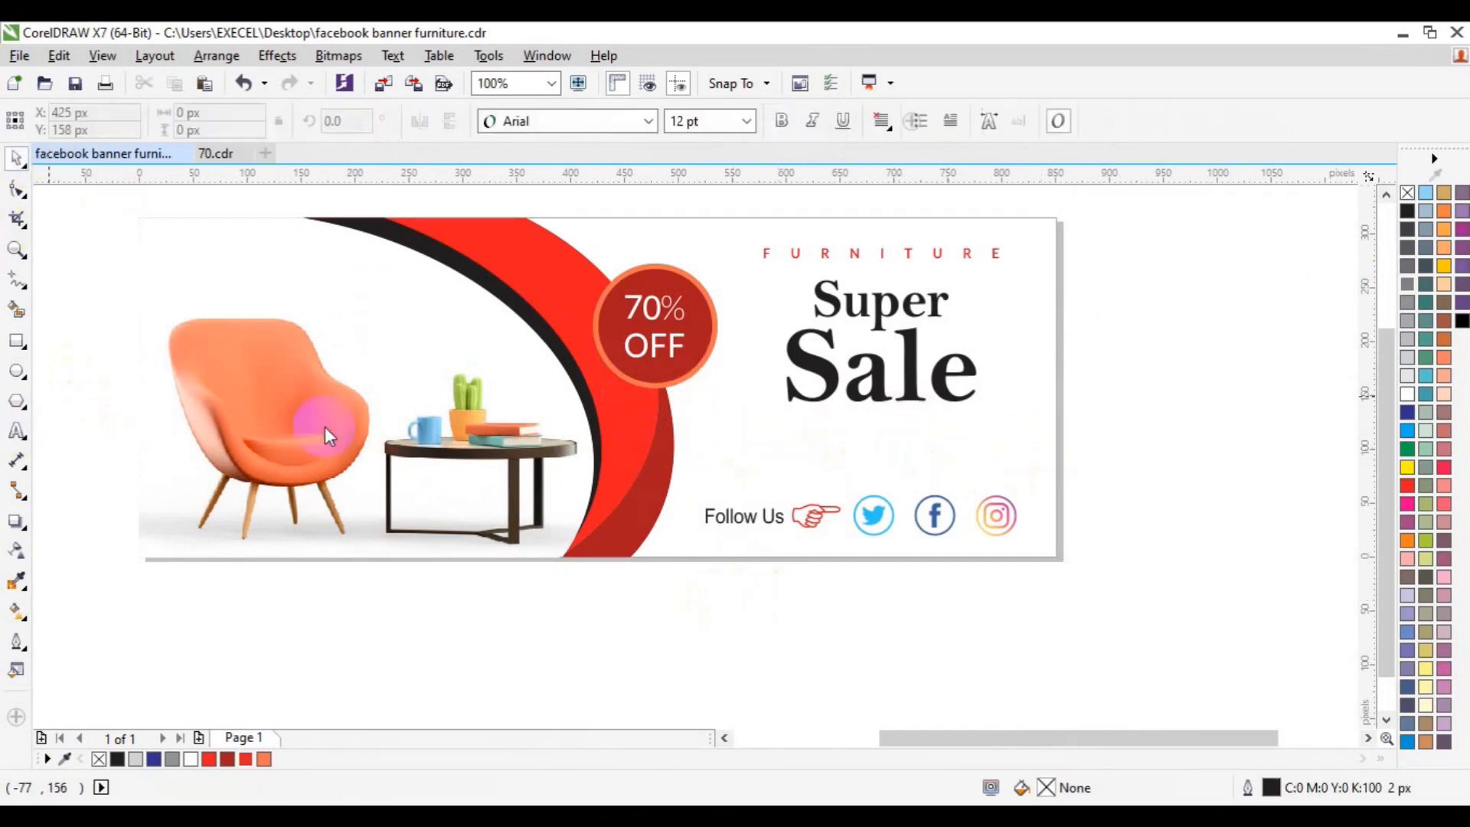
left_click_drag(785, 431, 1053, 479)
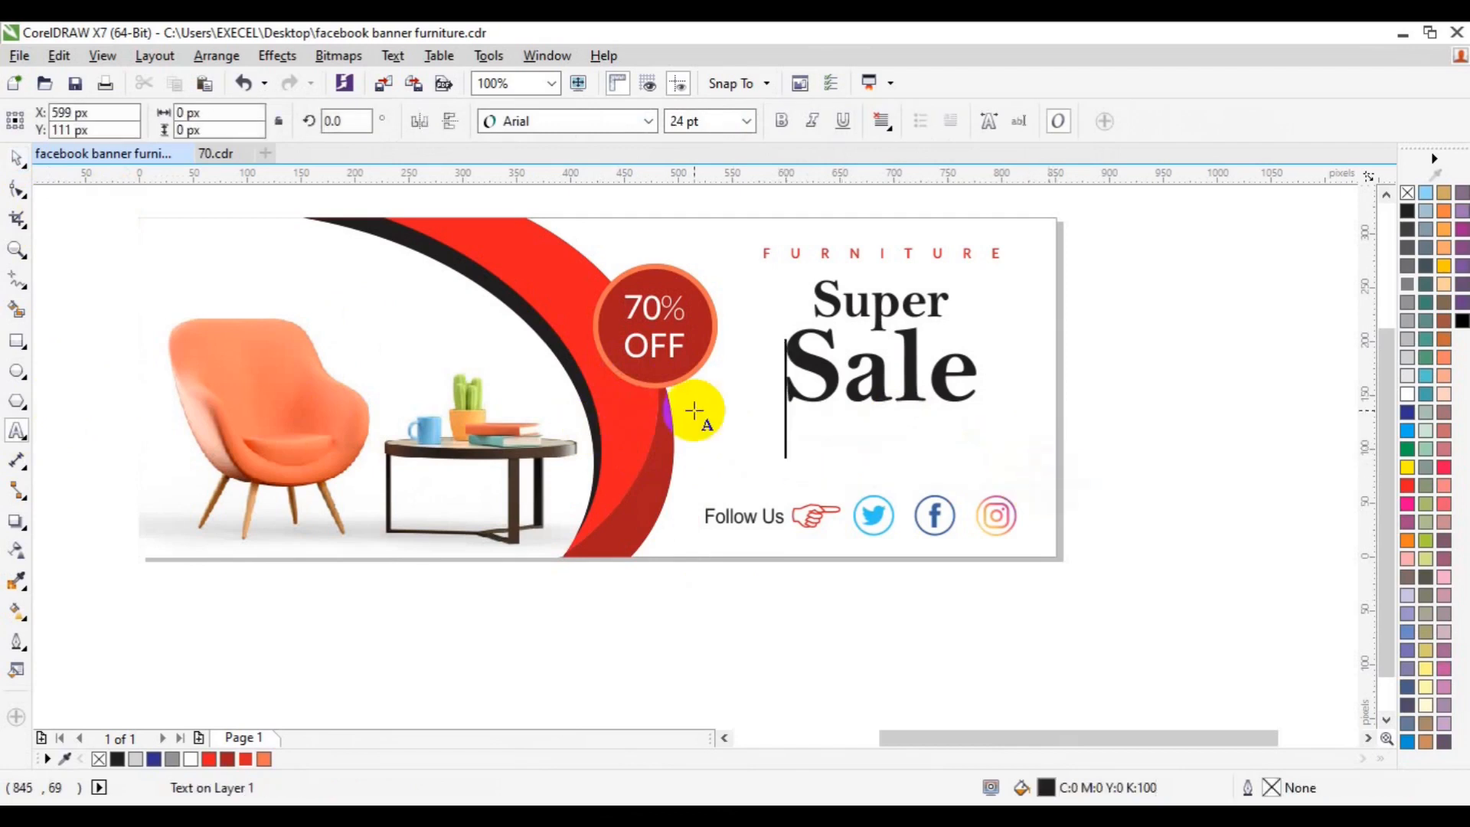
left_click(17, 159)
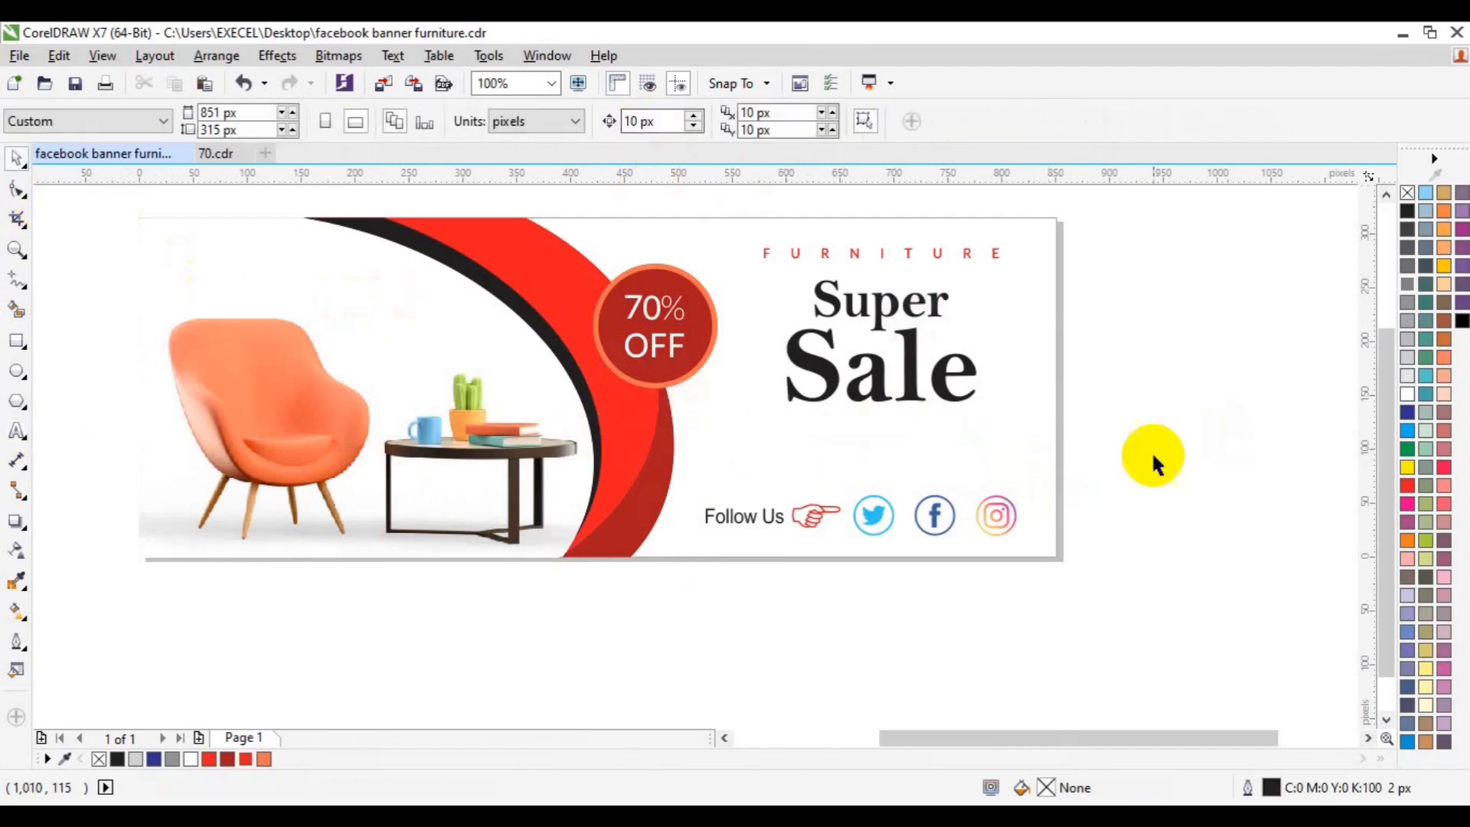
- Add "Lorem ipsum" placeholder copy as artistic text below "Sale" and set it to 3 pt
left_click(23, 441)
left_click(718, 450)
type("S")
key("ctrl+a")
left_click(768, 253)
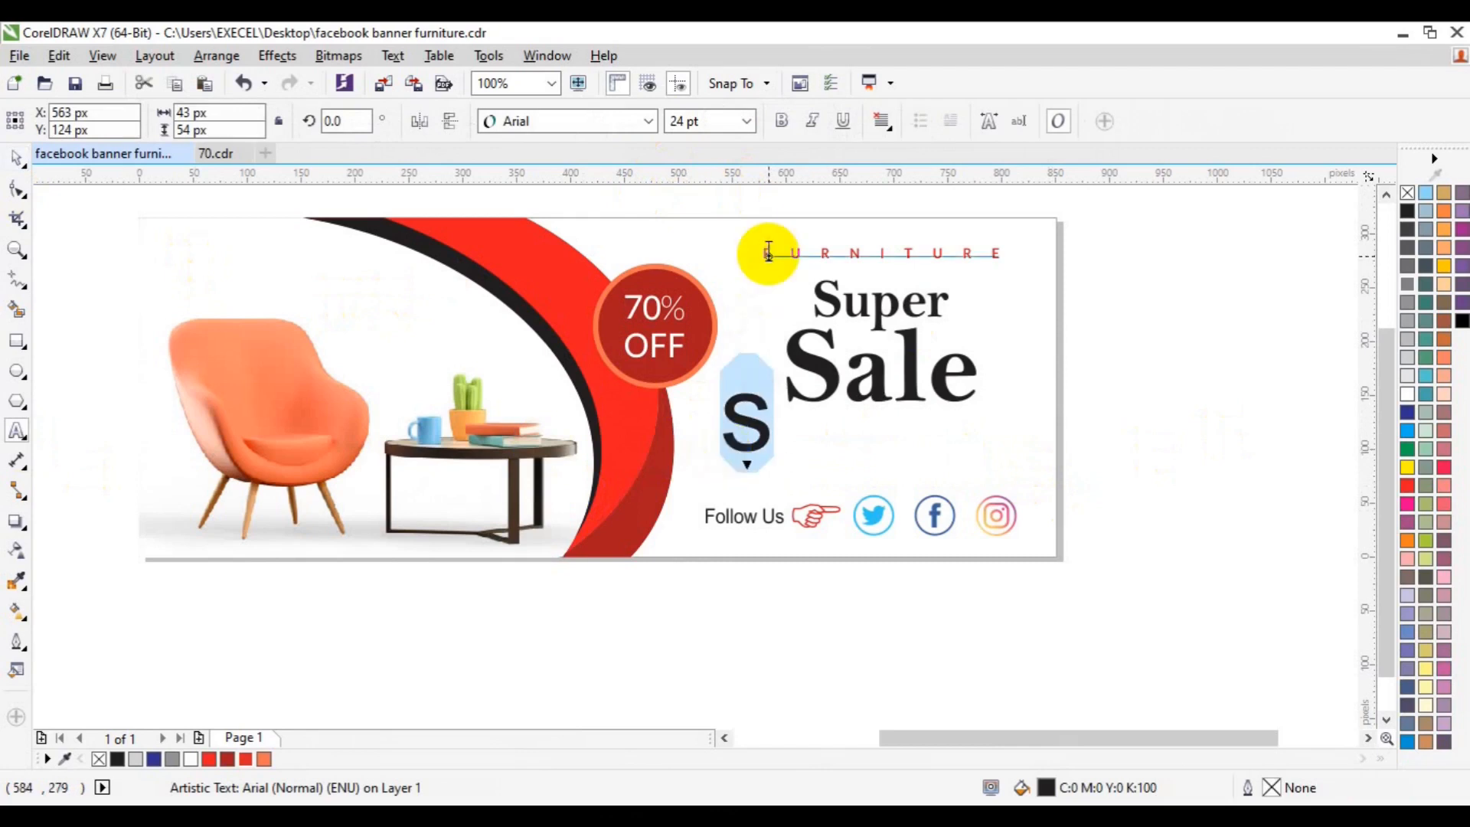
key("ctrl+a")
left_click(727, 136)
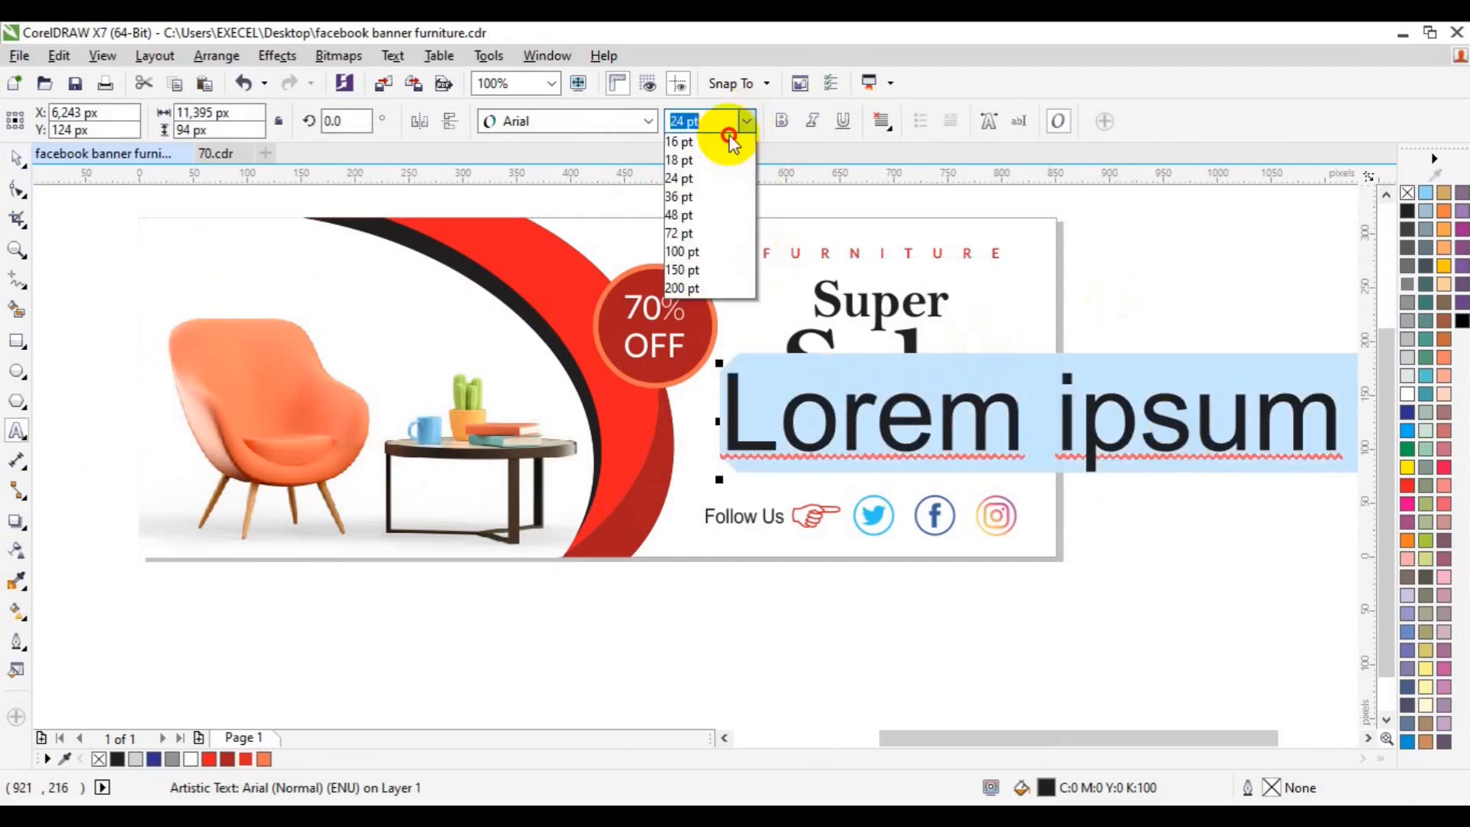
scroll(704, 154, "up", 5)
left_click(704, 145)
- Break the placeholder text into four lines, ending the first three after "facilisis,", "suscipit." and "lobortis."
left_click(1208, 448)
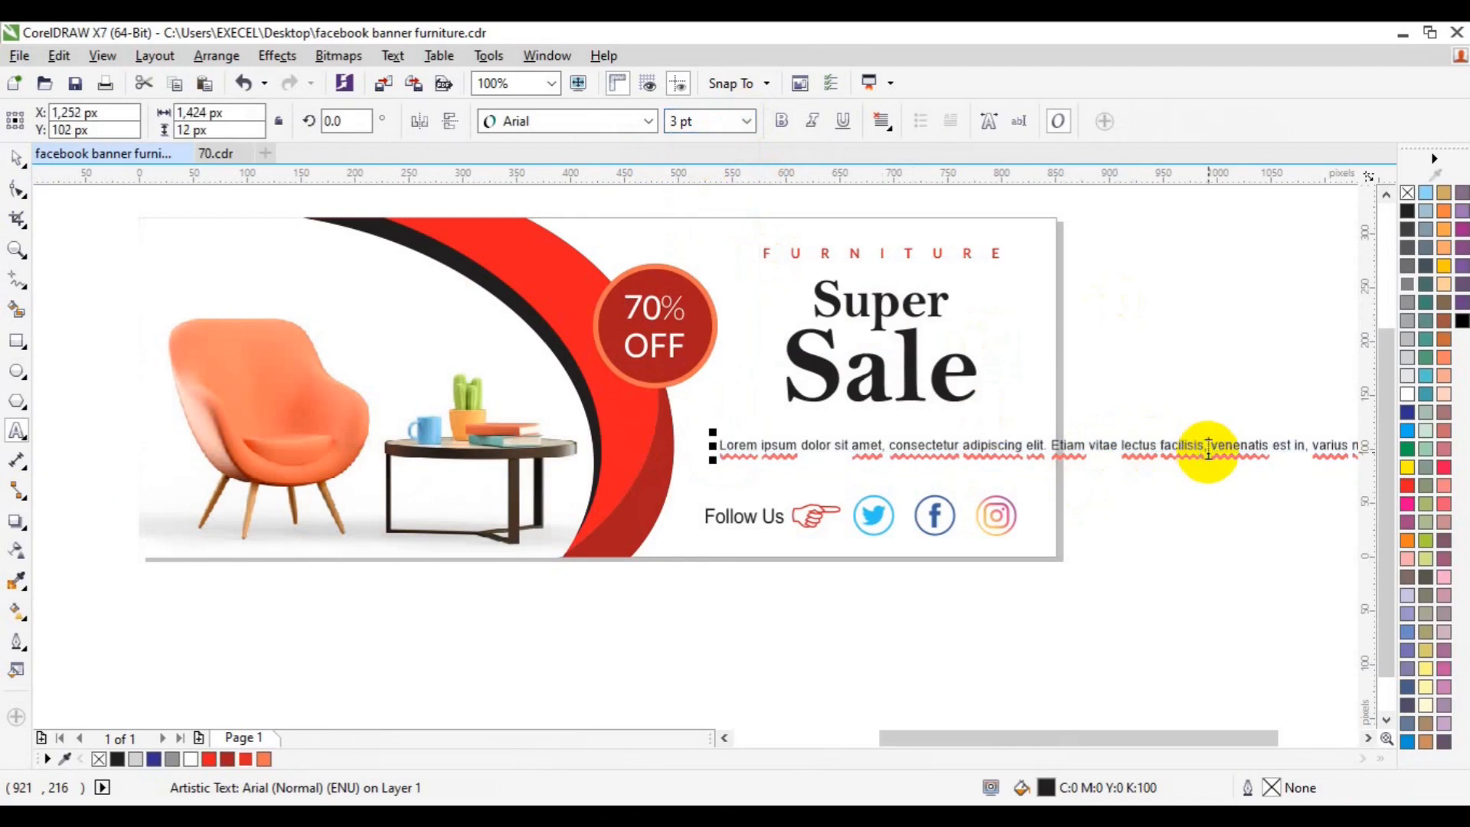
key("Return")
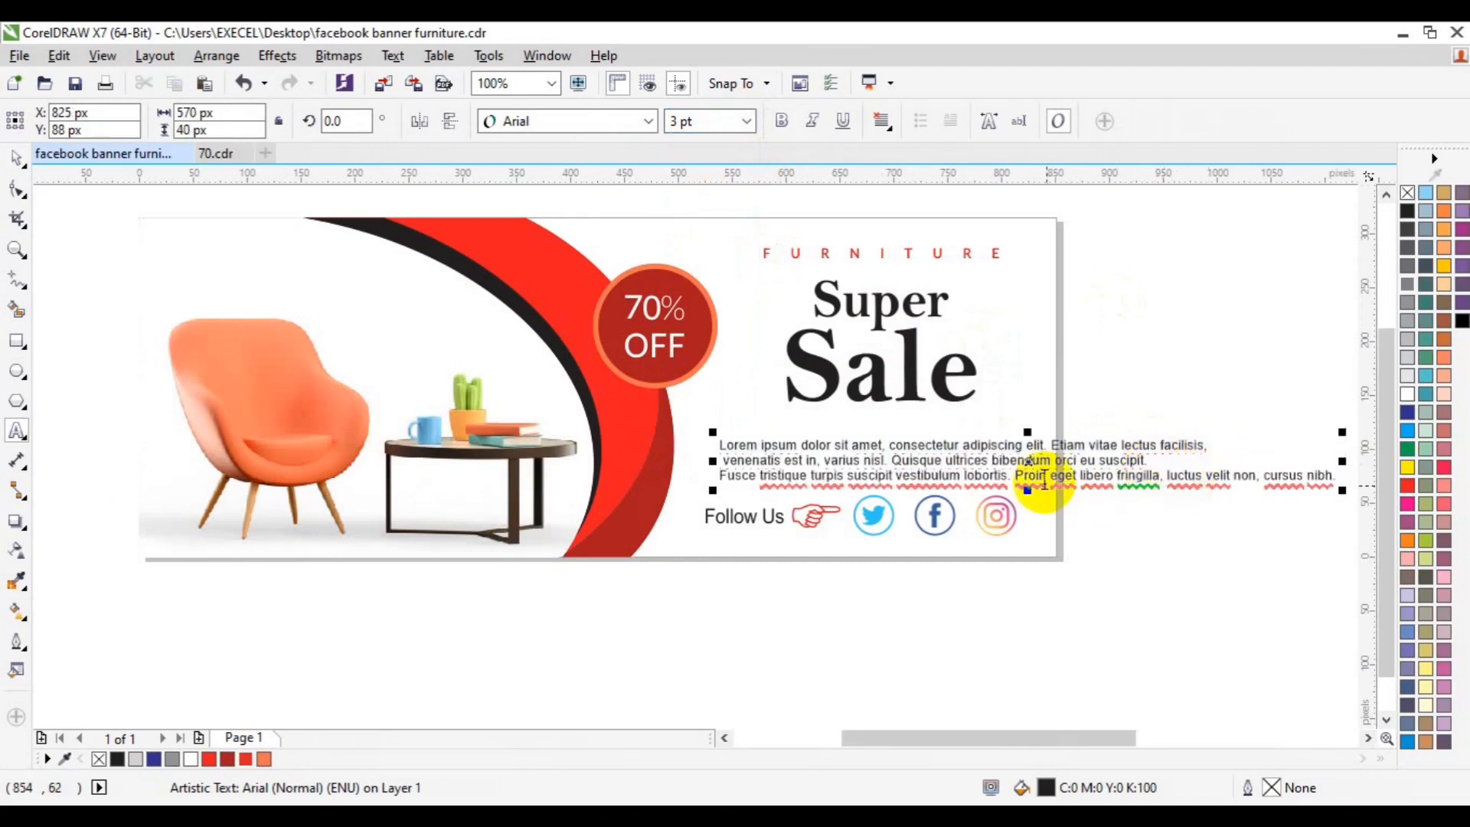
key("BackSpace")
key("Return")
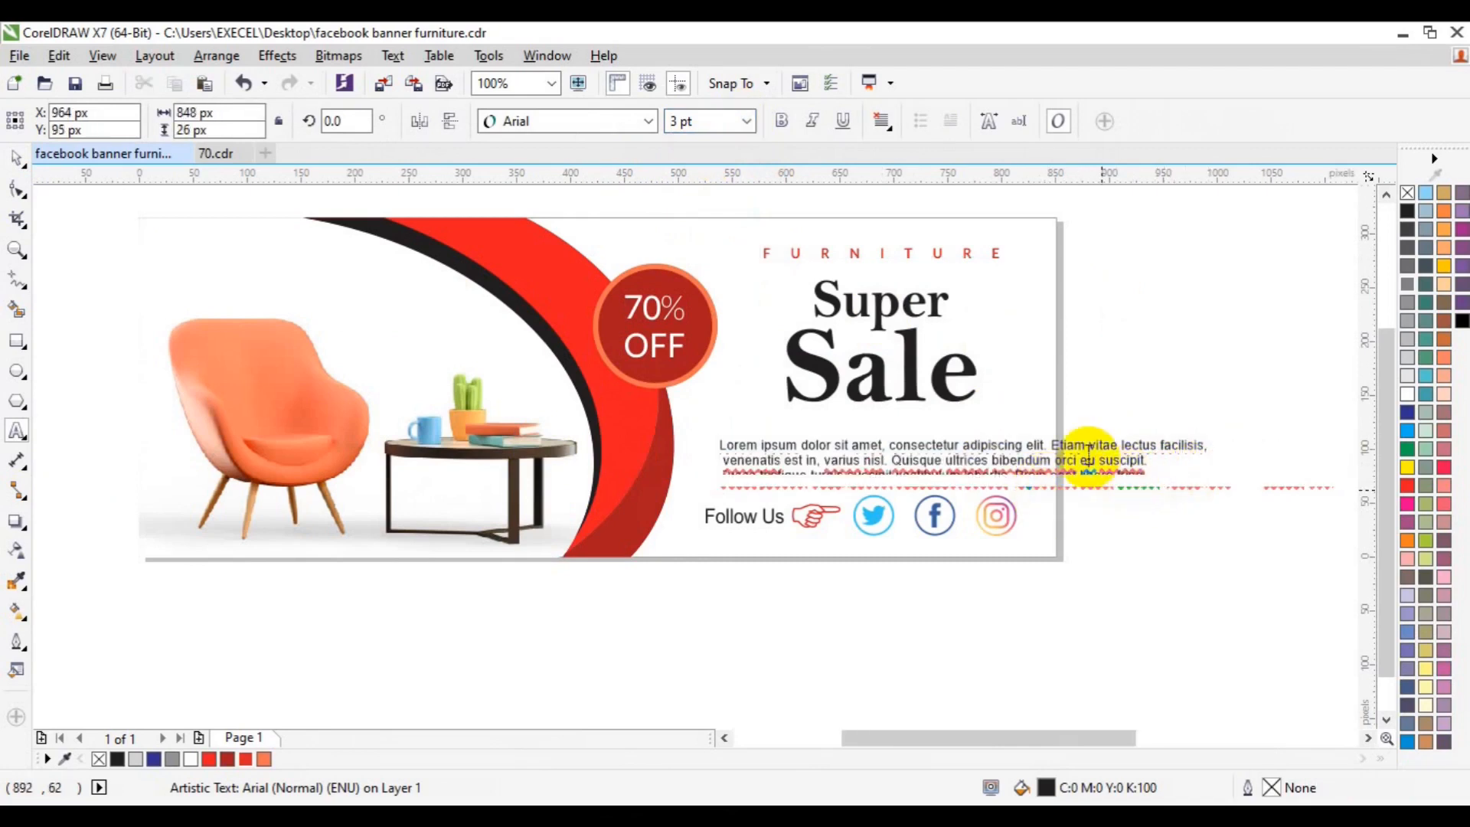
key("ctrl+a")
left_click(1019, 481)
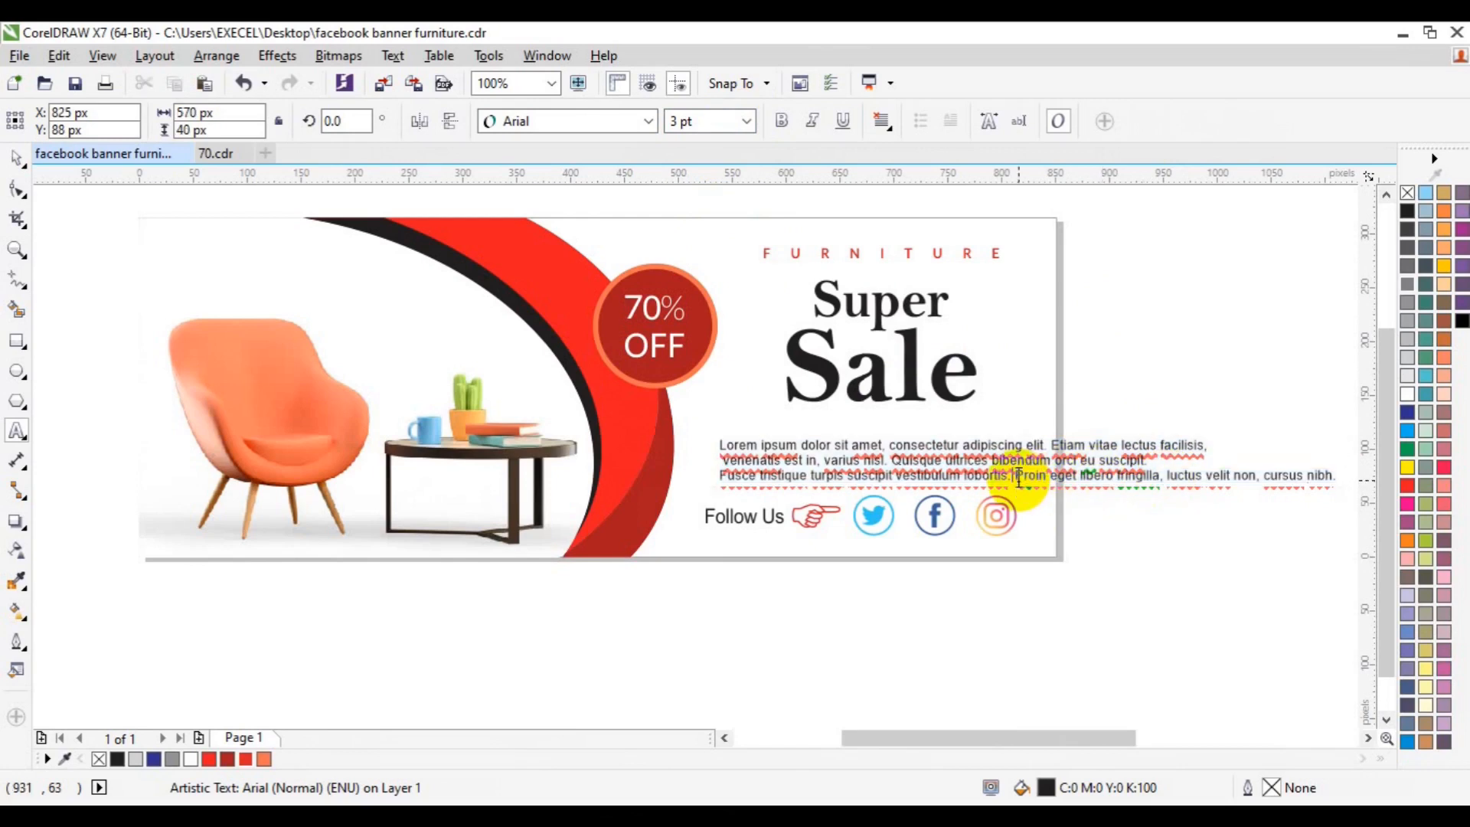
key("Return")
- Change the whole placeholder text to the Lato font and centre-align its lines
key("ctrl+a")
left_click(651, 123)
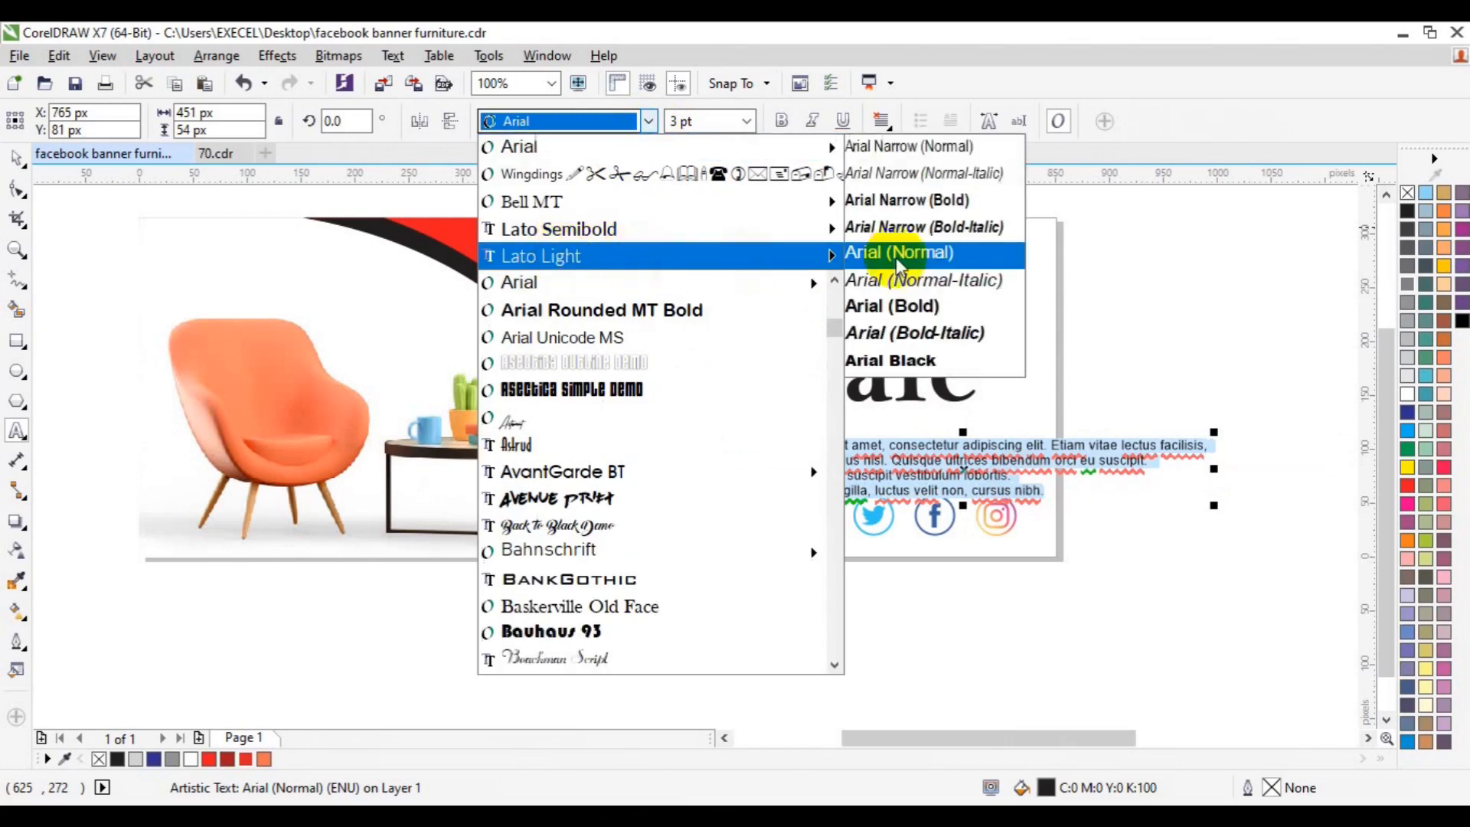
mouse_move(814, 261)
left_click(879, 417)
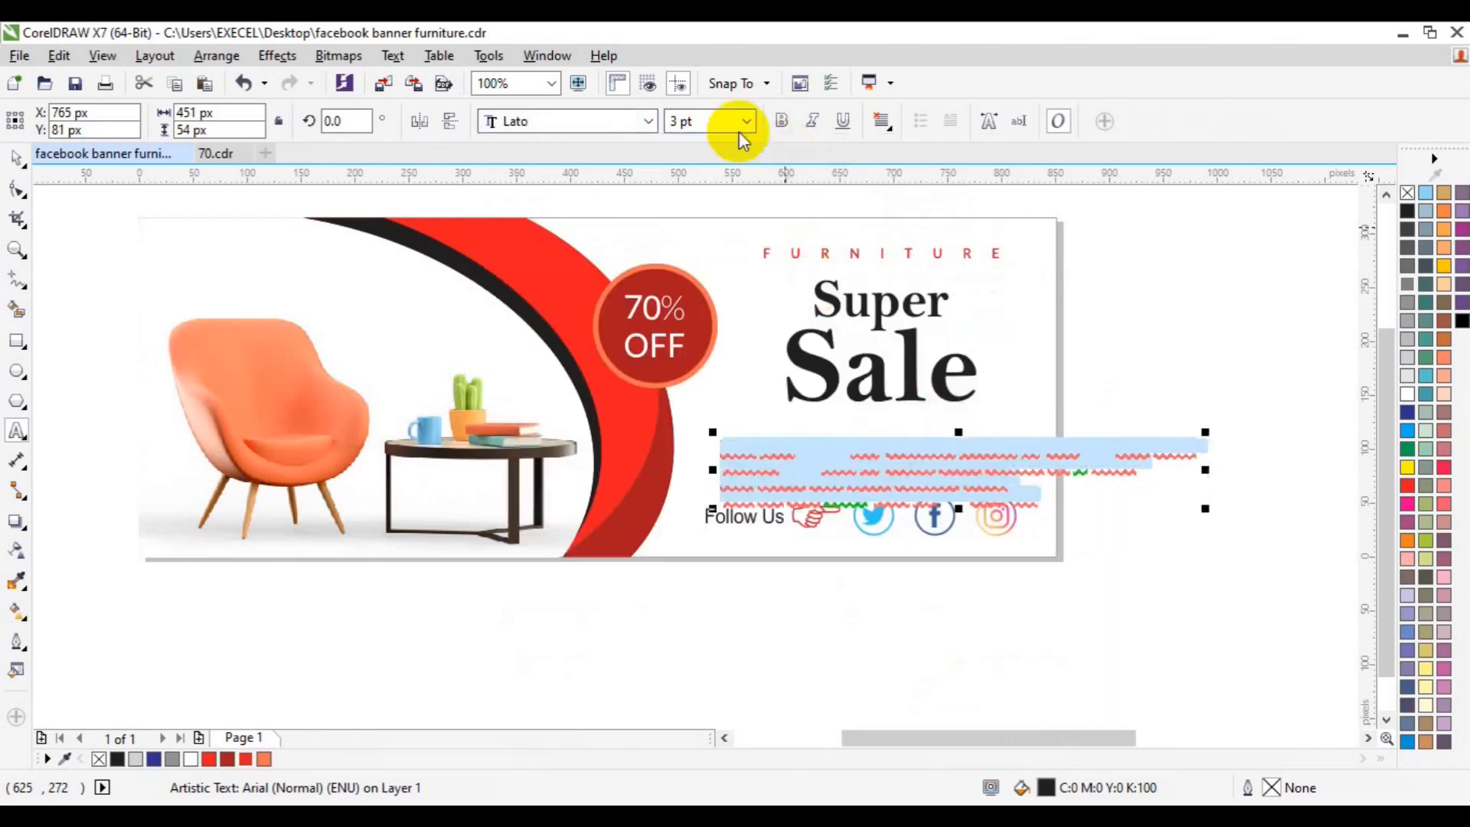
left_click(882, 121)
left_click(919, 190)
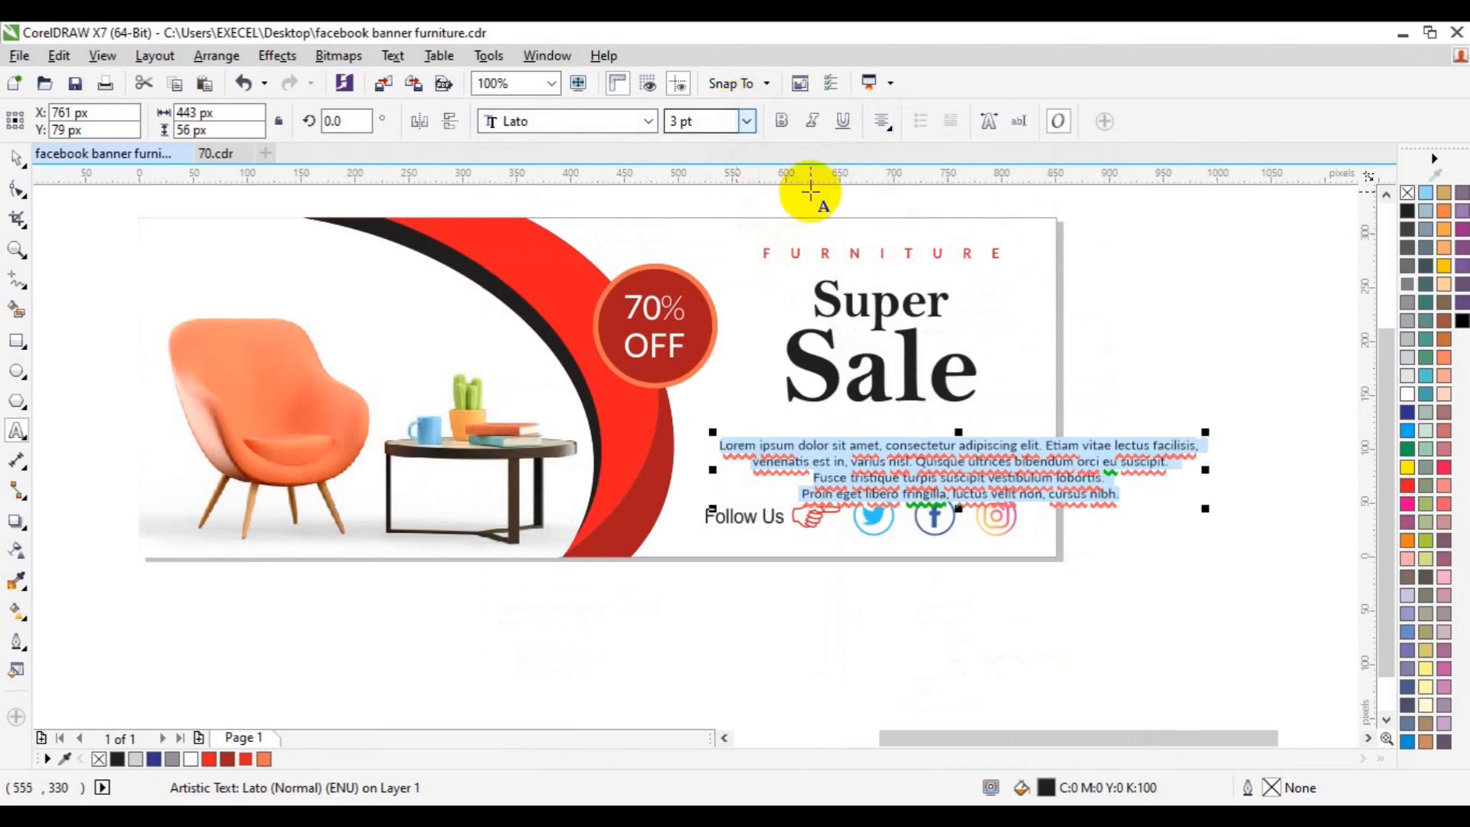
- Narrow the placeholder text to 263 px and place it just below "Sale", then lower the "Follow Us" group slightly beneath it
right_click(1146, 484)
left_click(1139, 475)
left_click_drag(1206, 471, 1108, 469)
left_click_drag(960, 471, 877, 449)
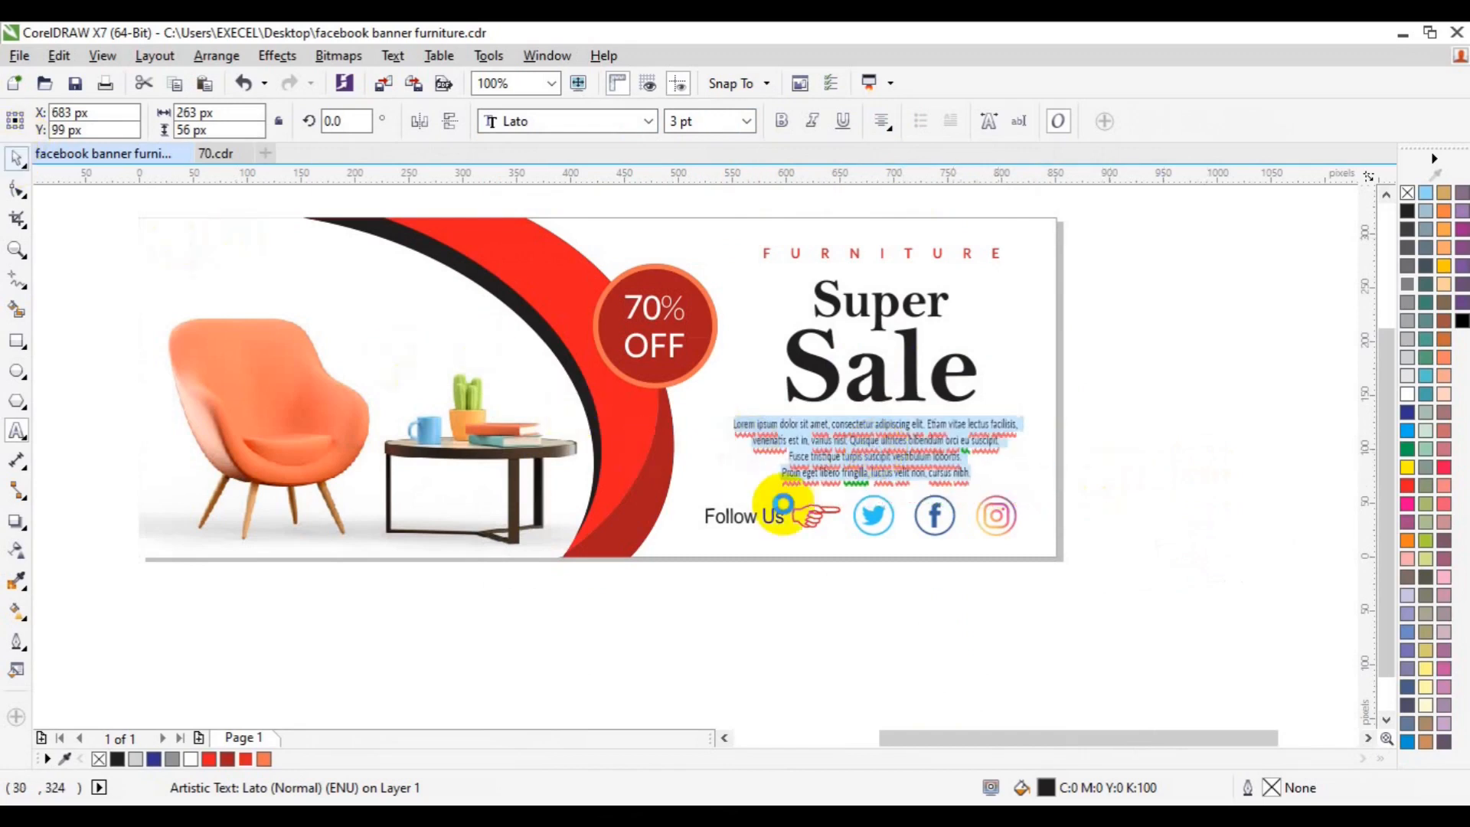
left_click(1116, 519)
left_click(819, 512)
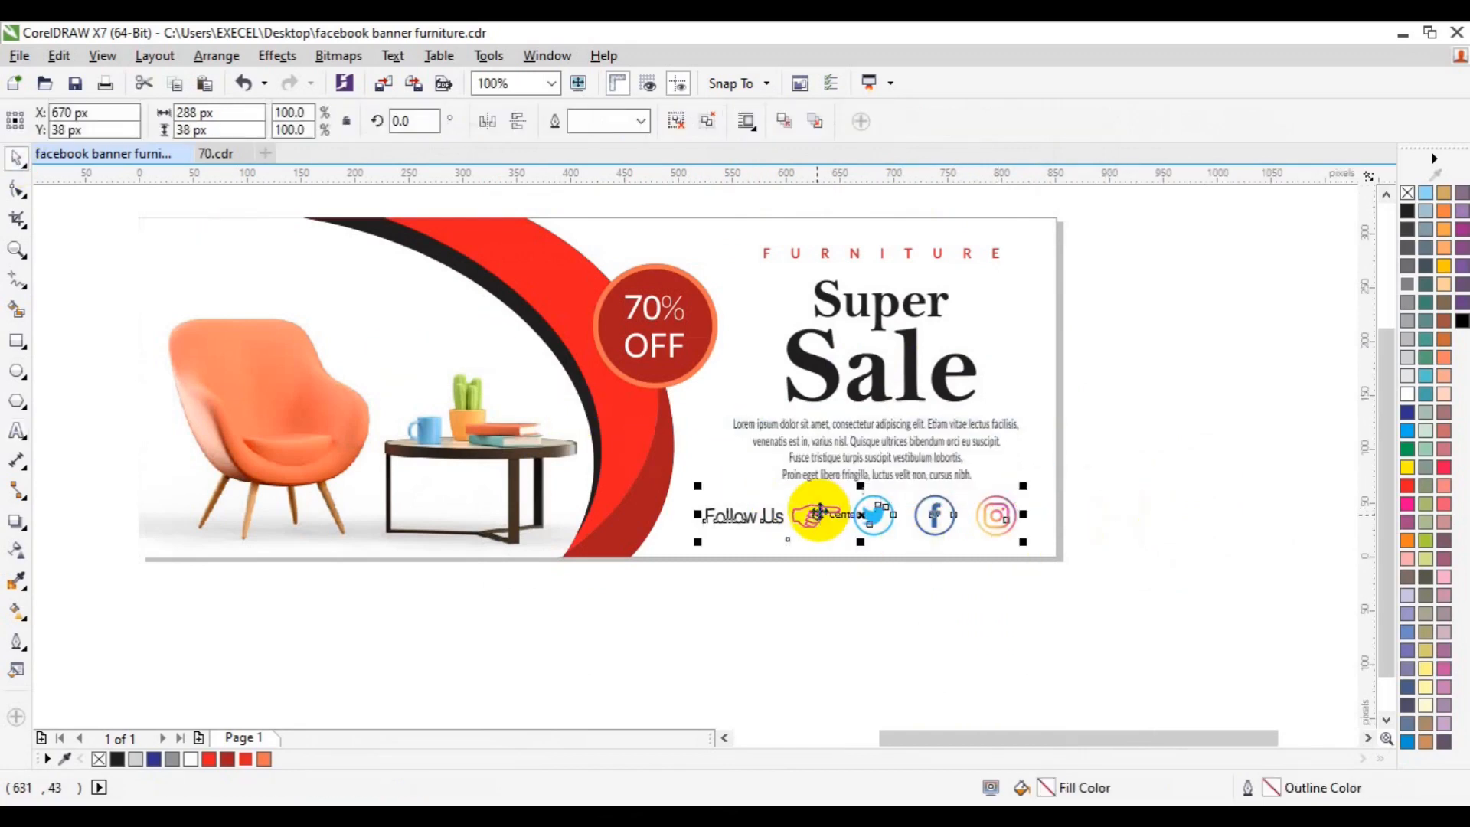
left_click_drag(819, 511, 821, 522)
- Centre the placeholder text under the "Super Sale" headline and group the two
left_click(950, 433)
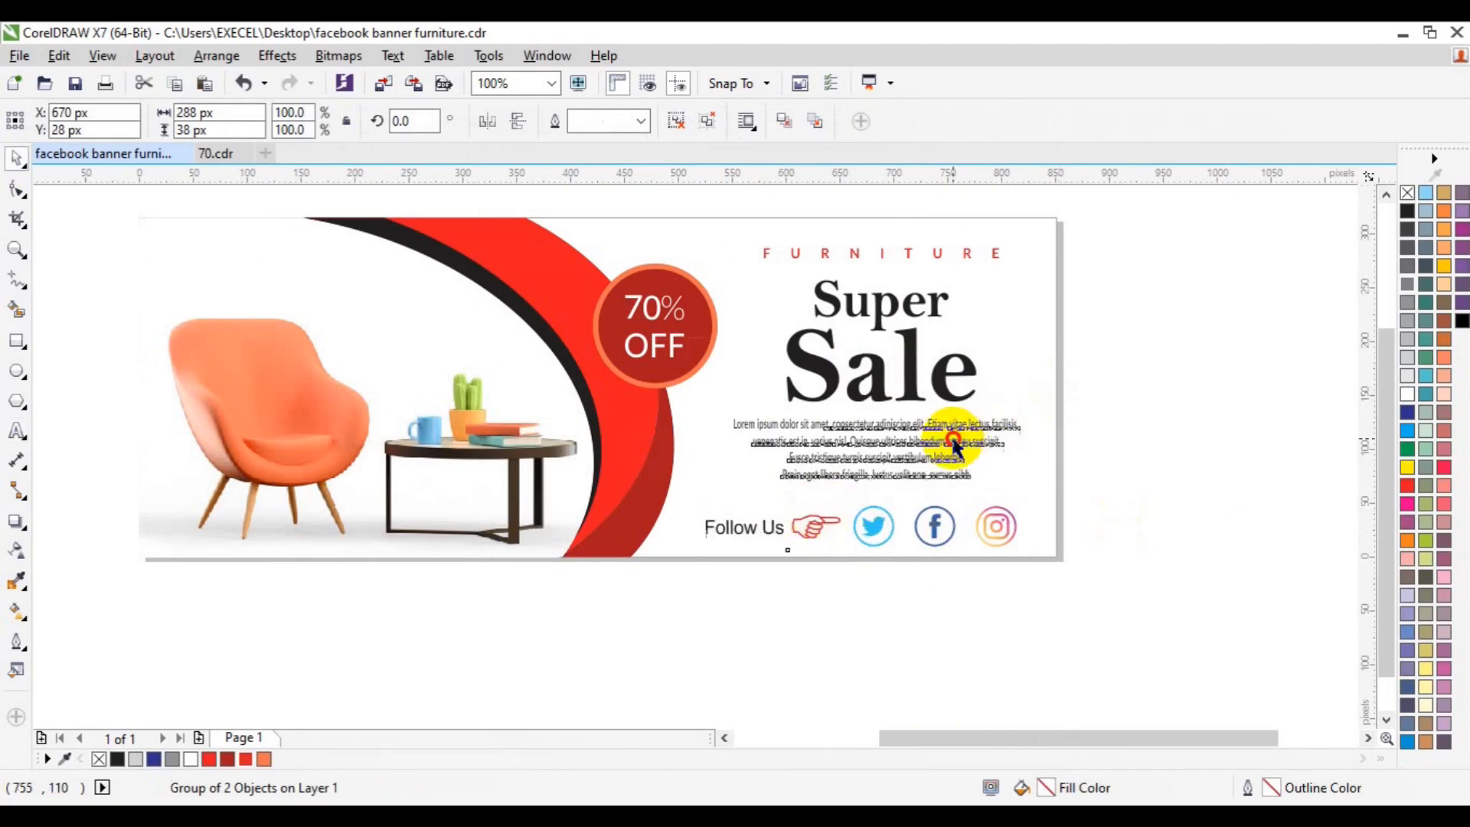
left_click(876, 389, "shift")
left_click_drag(869, 386, 875, 384)
key("ctrl+g")
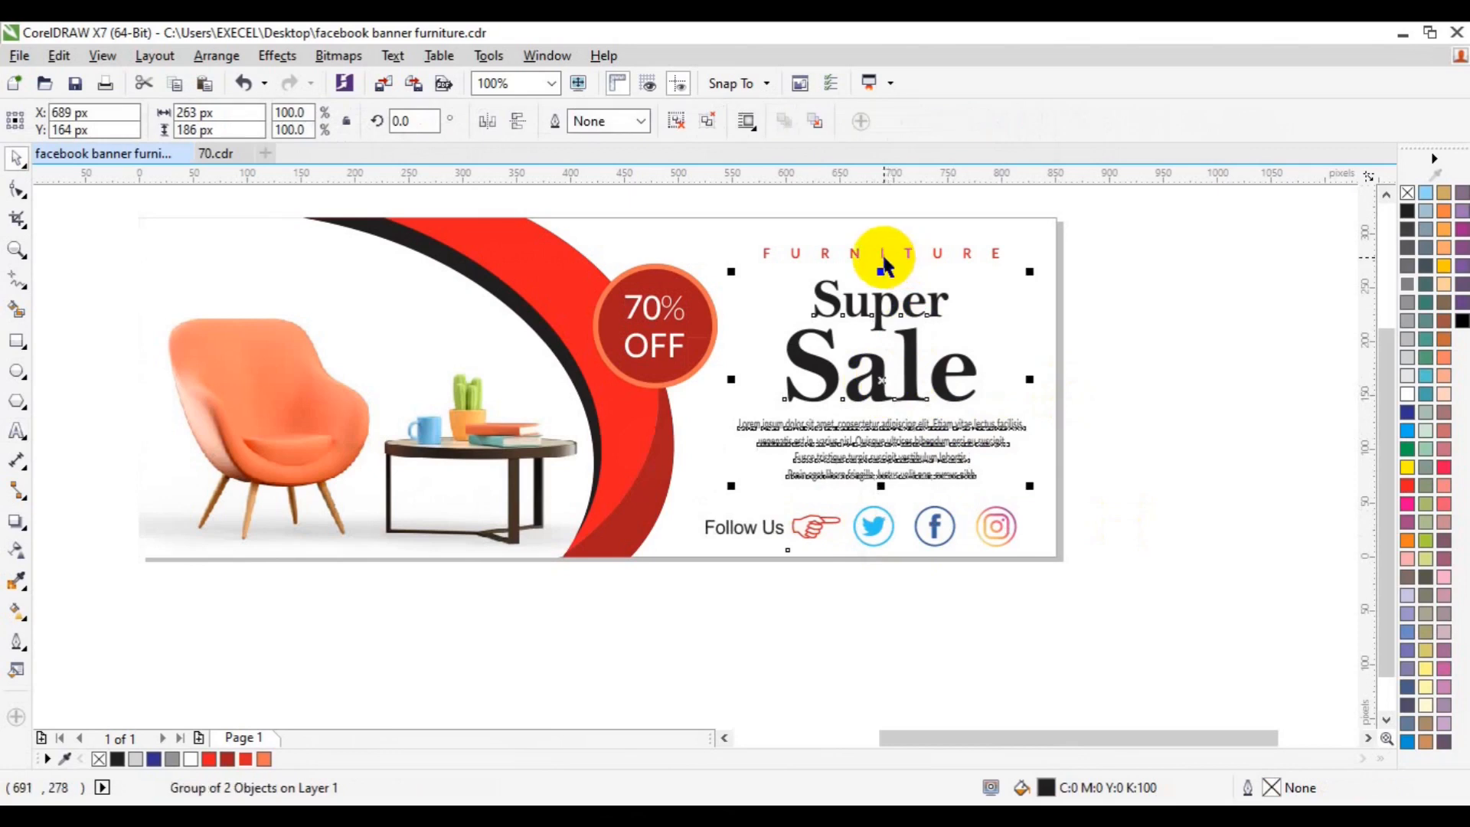
left_click(885, 257, "shift")
left_click(1131, 328)
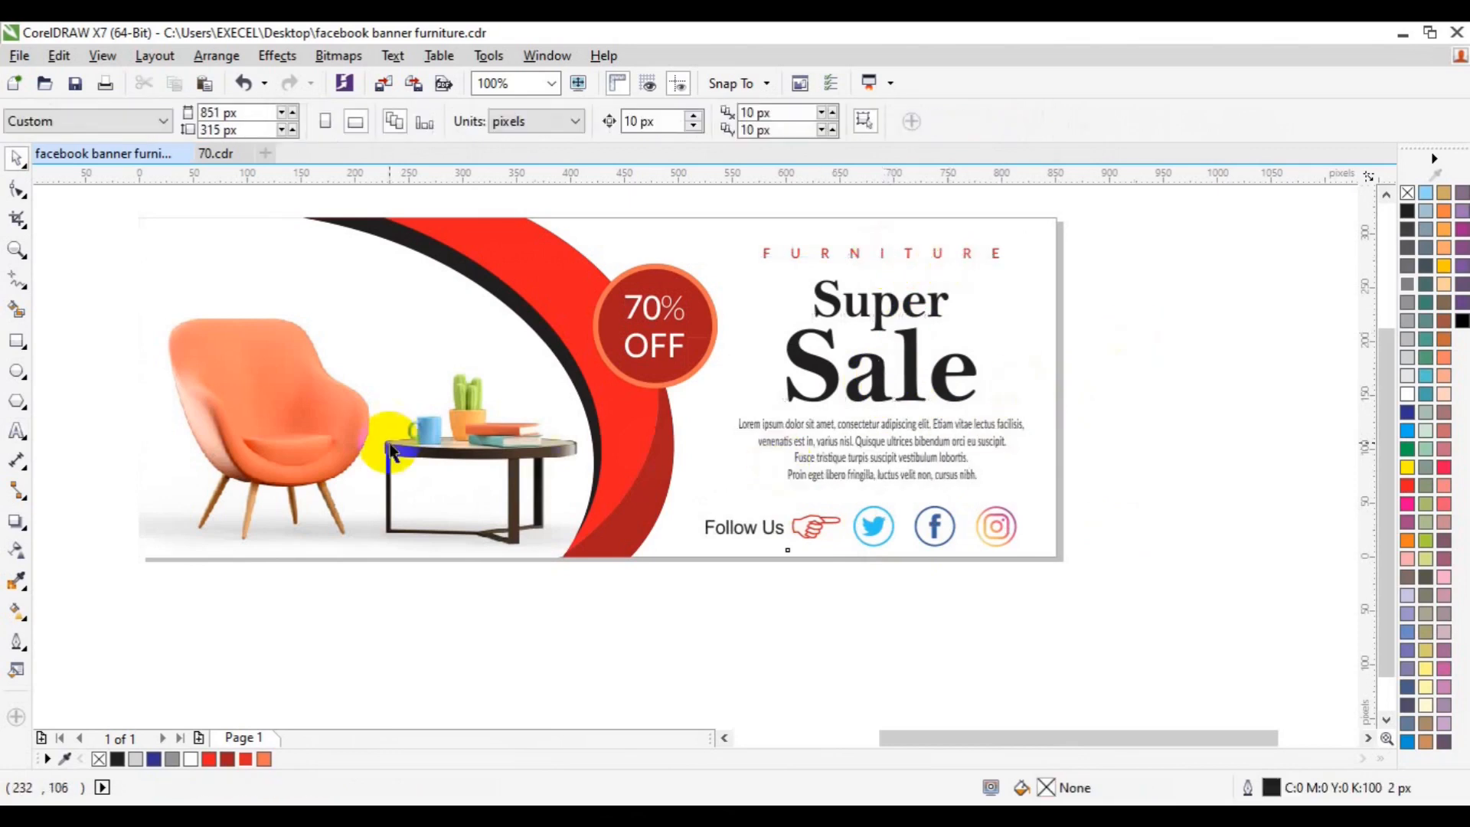
key("F3")
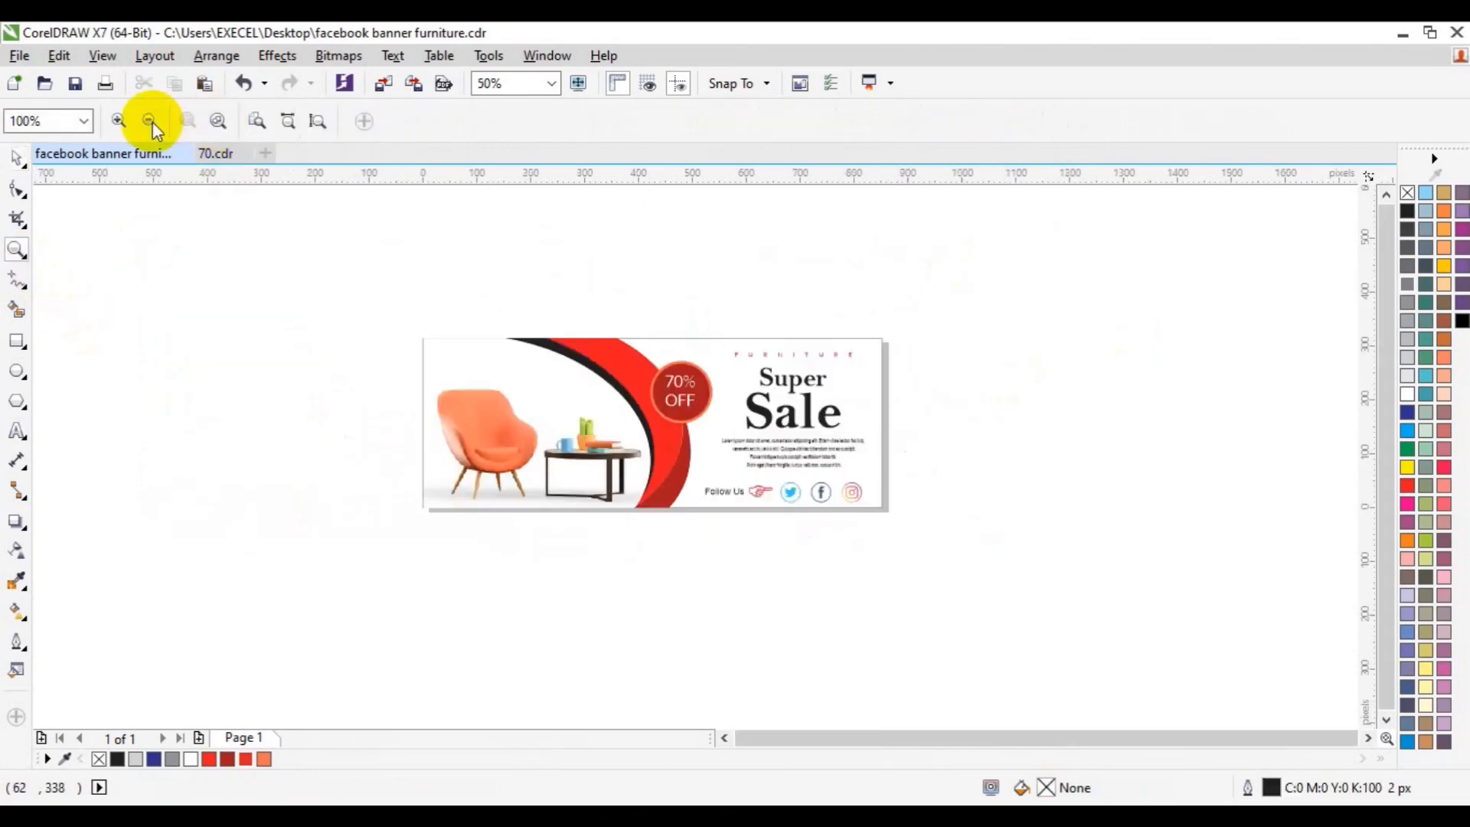